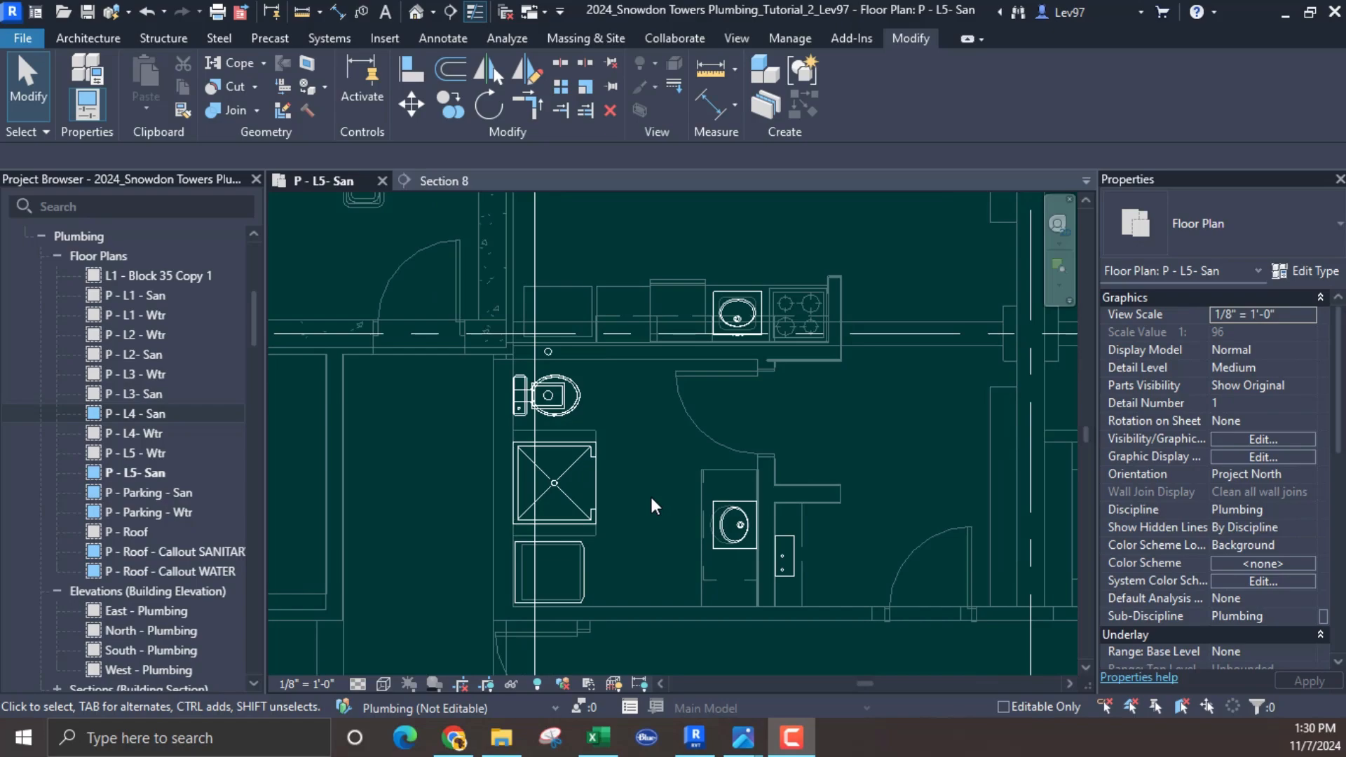
Step: Make the linked model Snowdon Towers Sample Plumbing.rvt visible in the P - L5- San floor plan
middle_drag(652, 505, 629, 490)
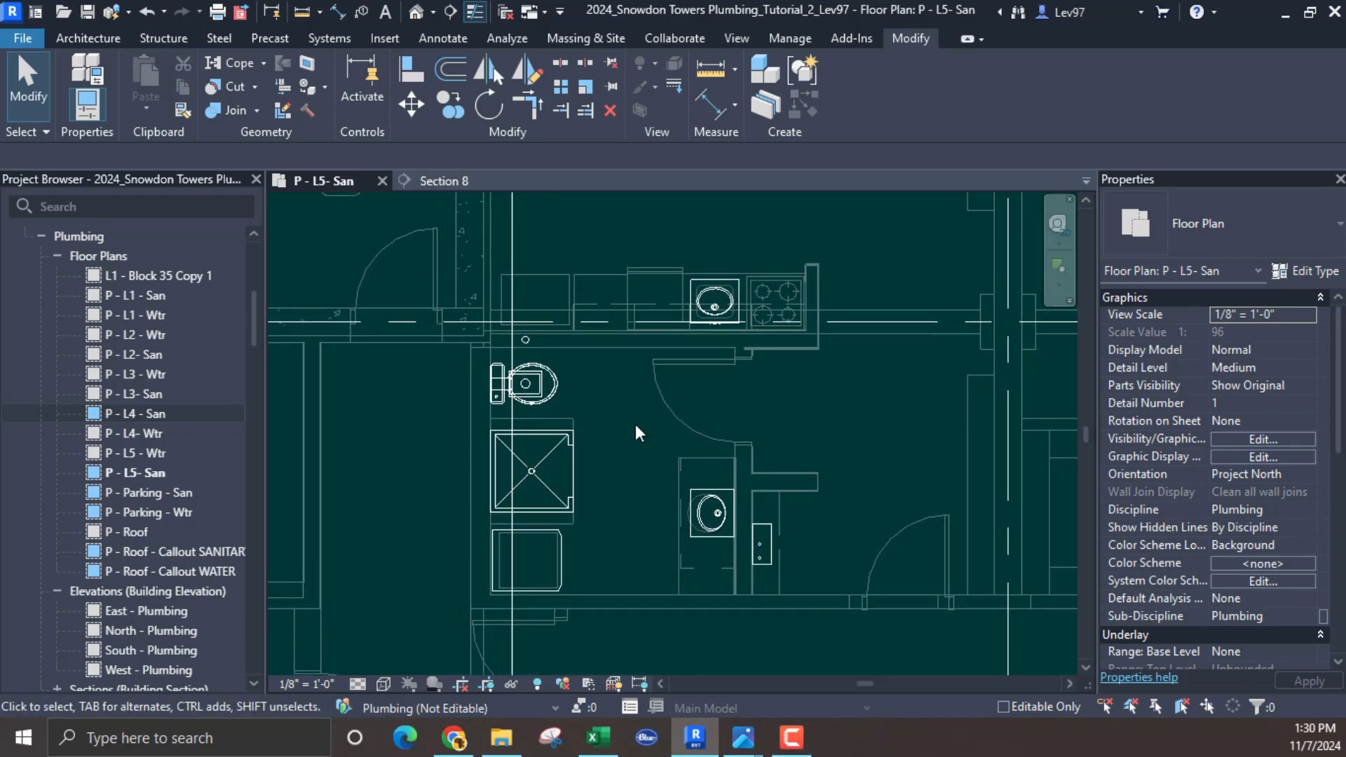
click(1246, 440)
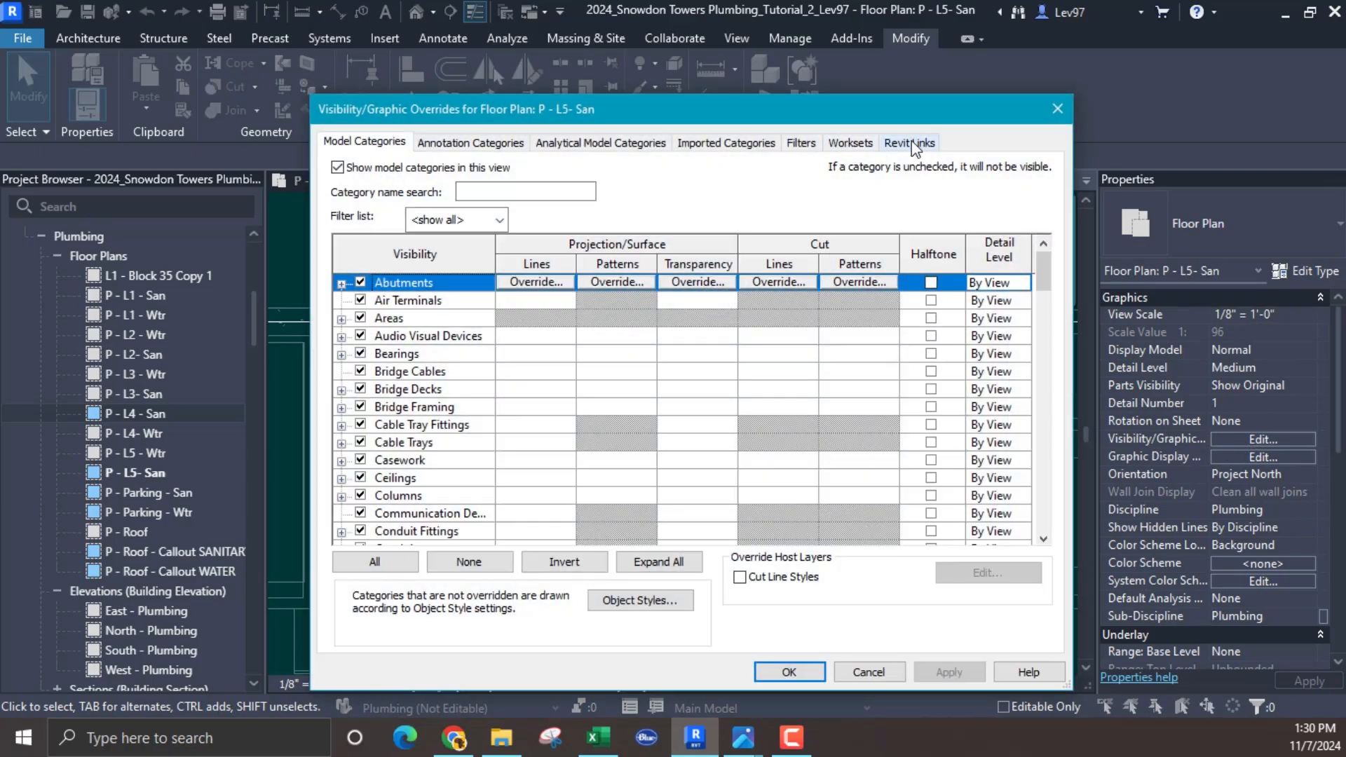
click(911, 143)
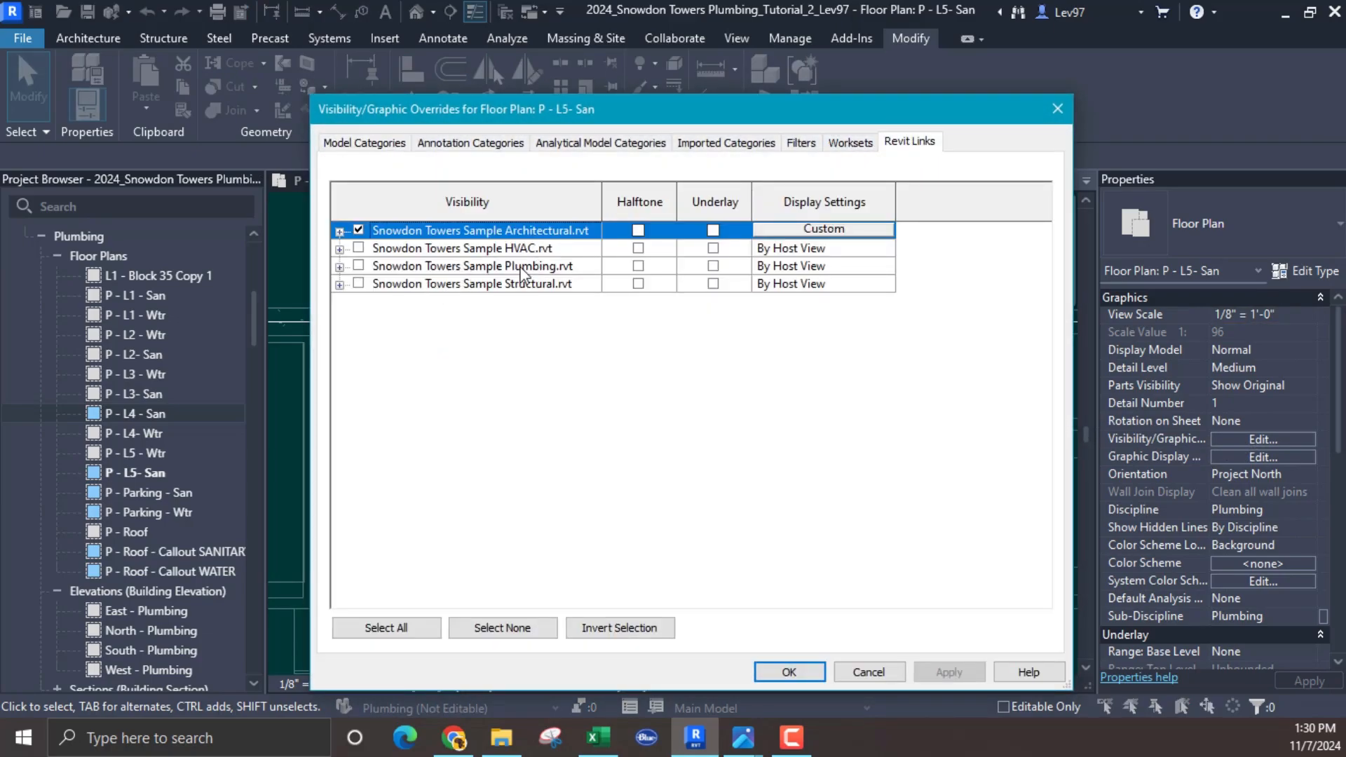
click(359, 266)
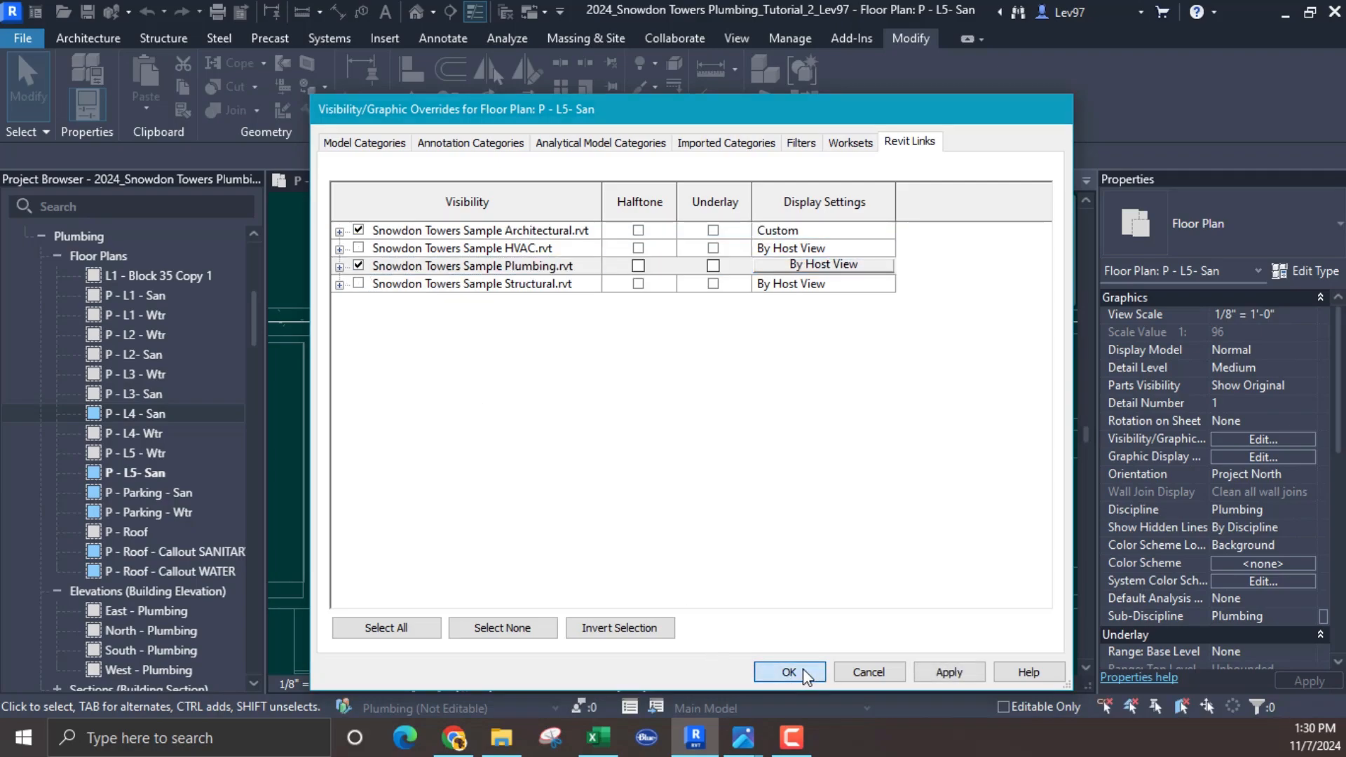
click(802, 669)
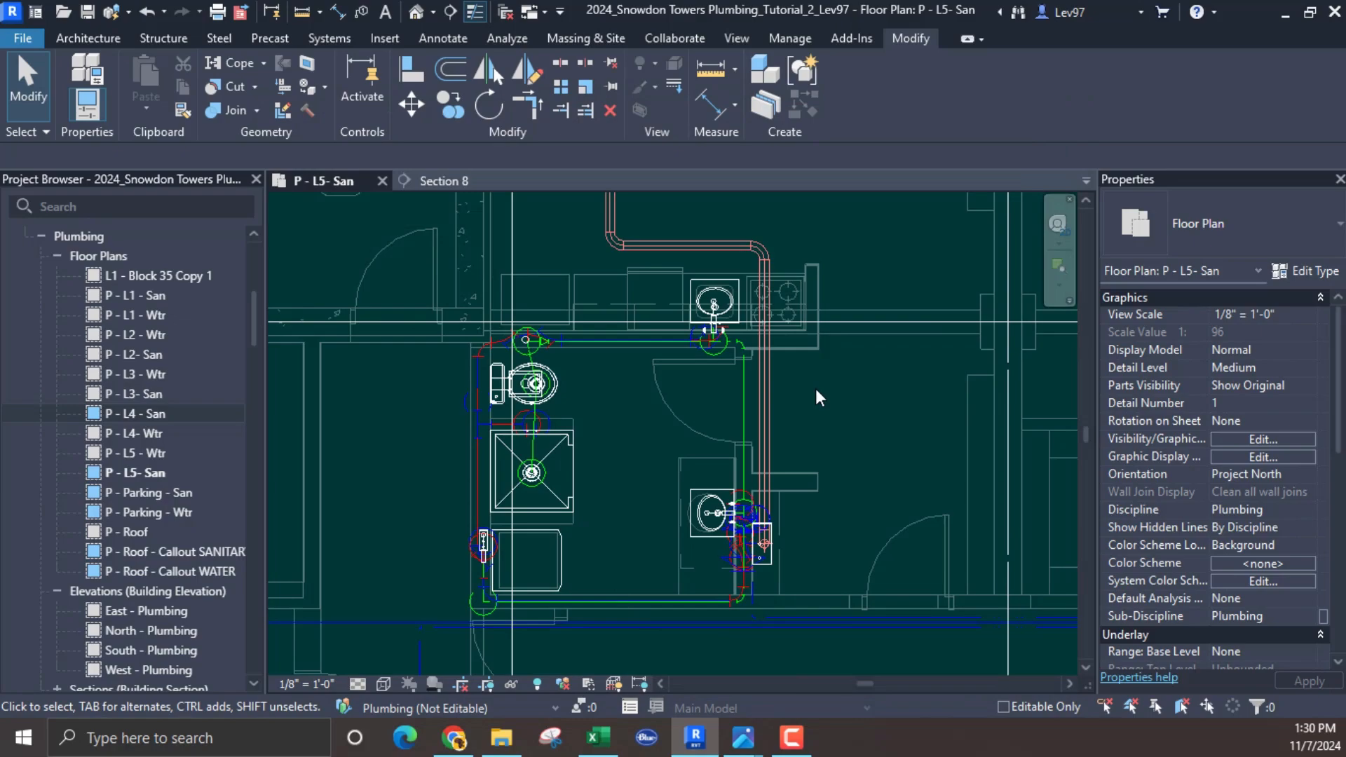
Step: Set the floor plan's view scale to 1/2" = 1'-0"
middle_drag(655, 398, 702, 379)
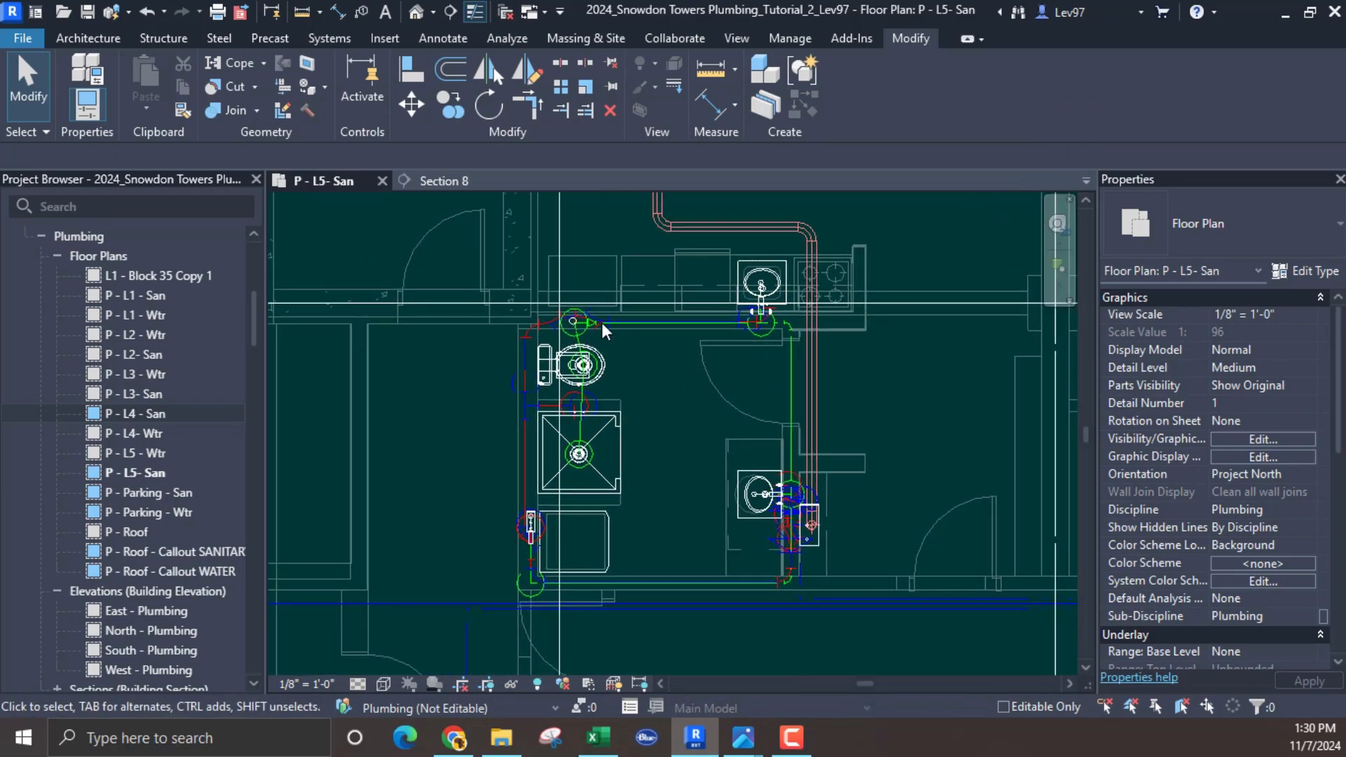
scroll(557, 344, up, 2)
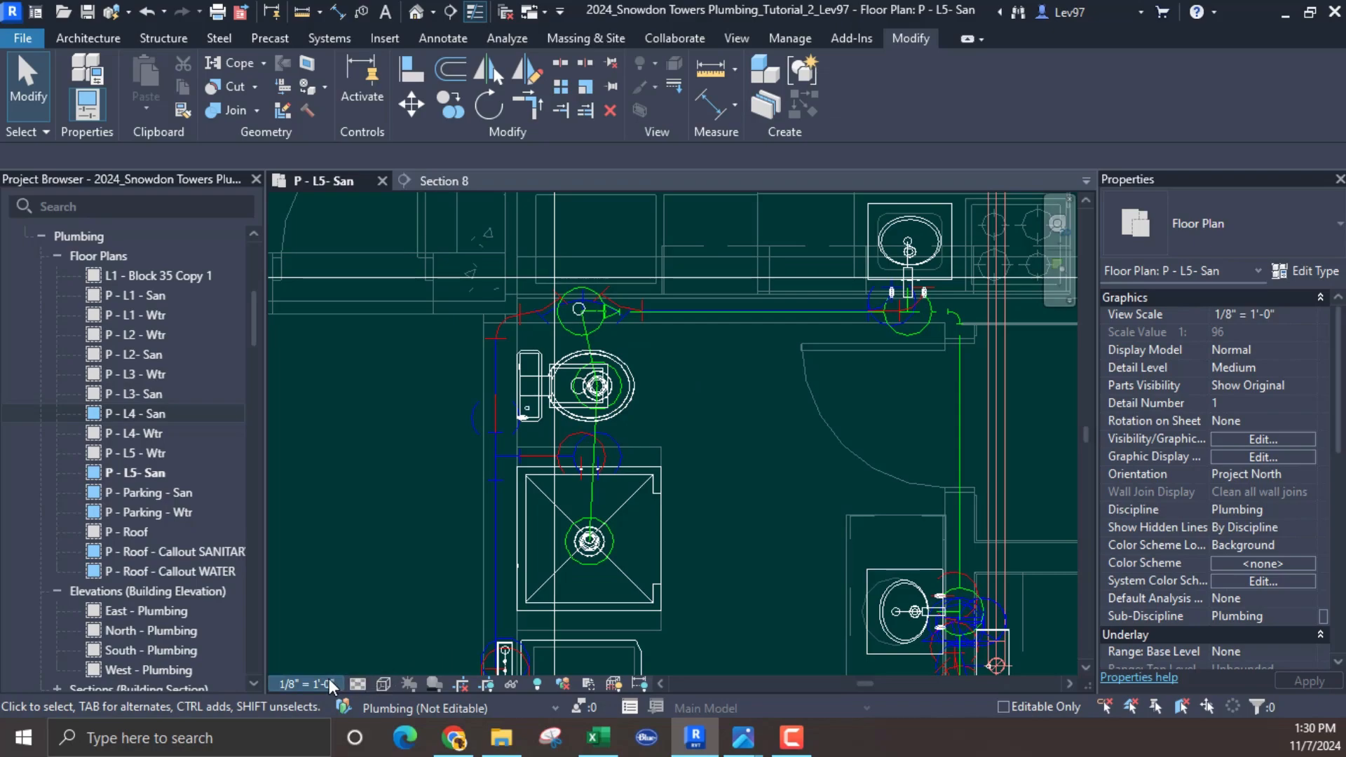
click(307, 681)
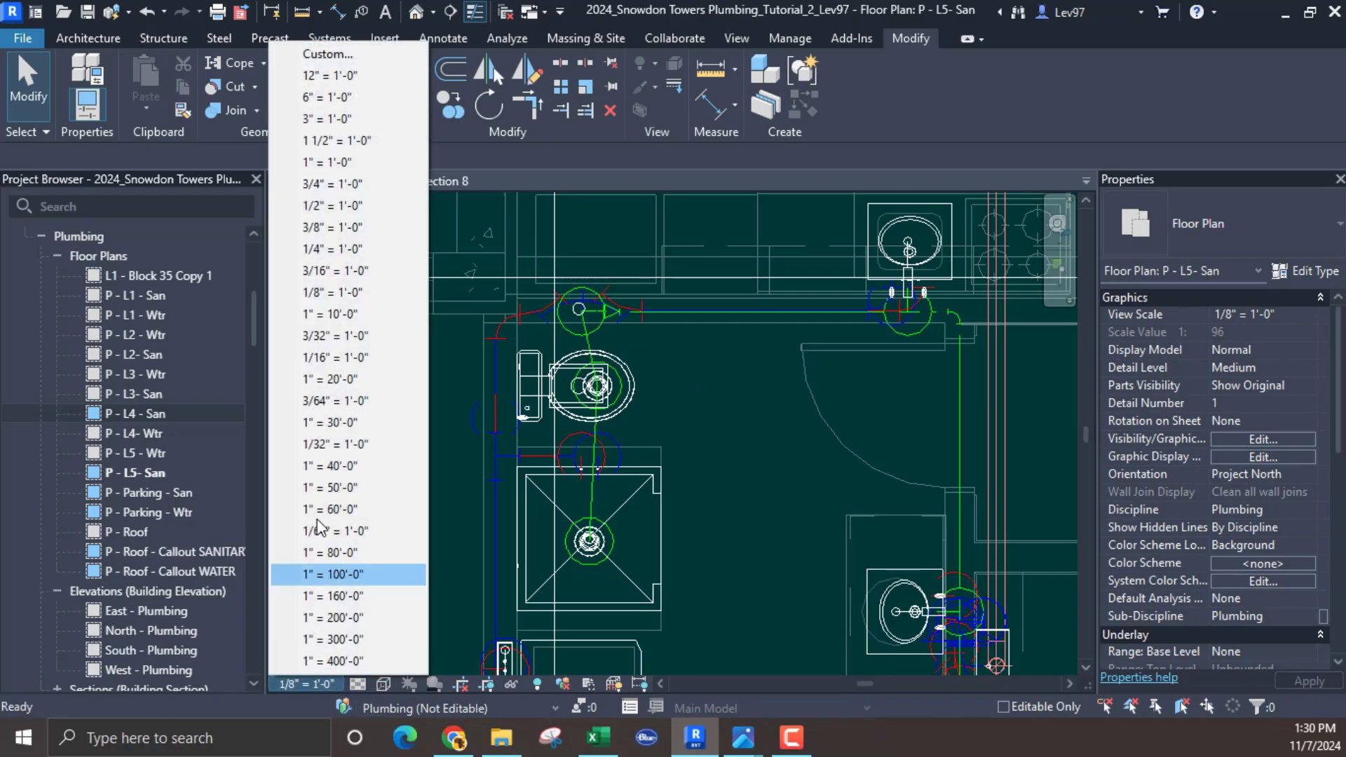
click(325, 207)
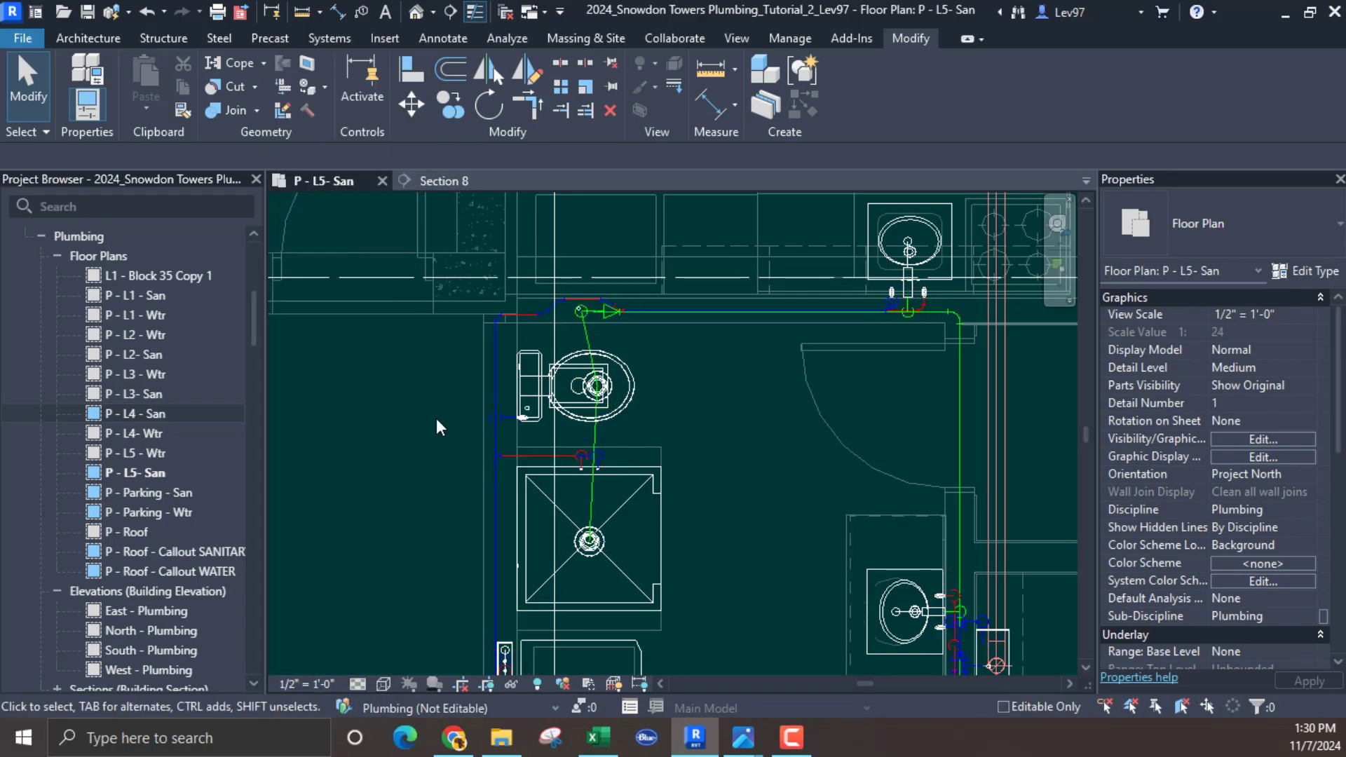
Step: Move the Section 8 line sideways so it cuts through the water closet and the shower drain
scroll(645, 415, up, 2)
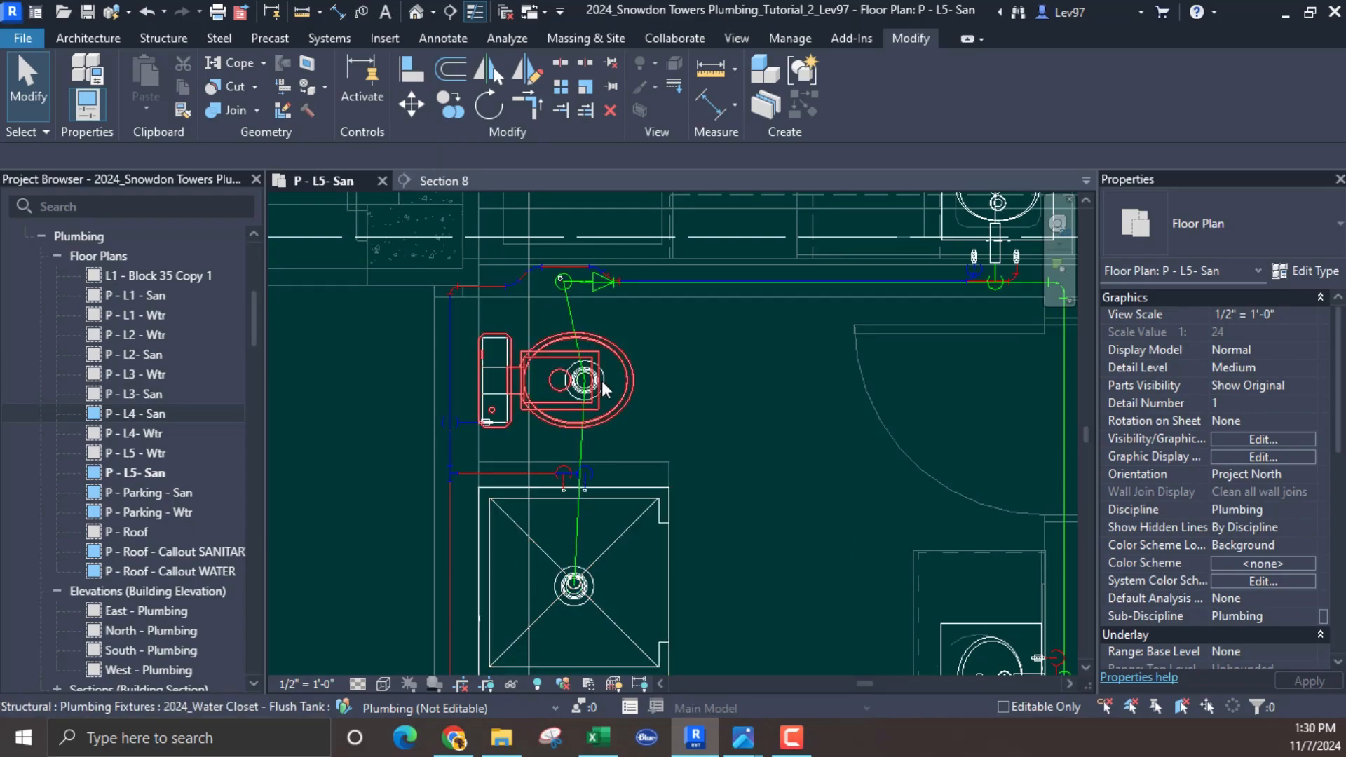
scroll(578, 381, up, 2)
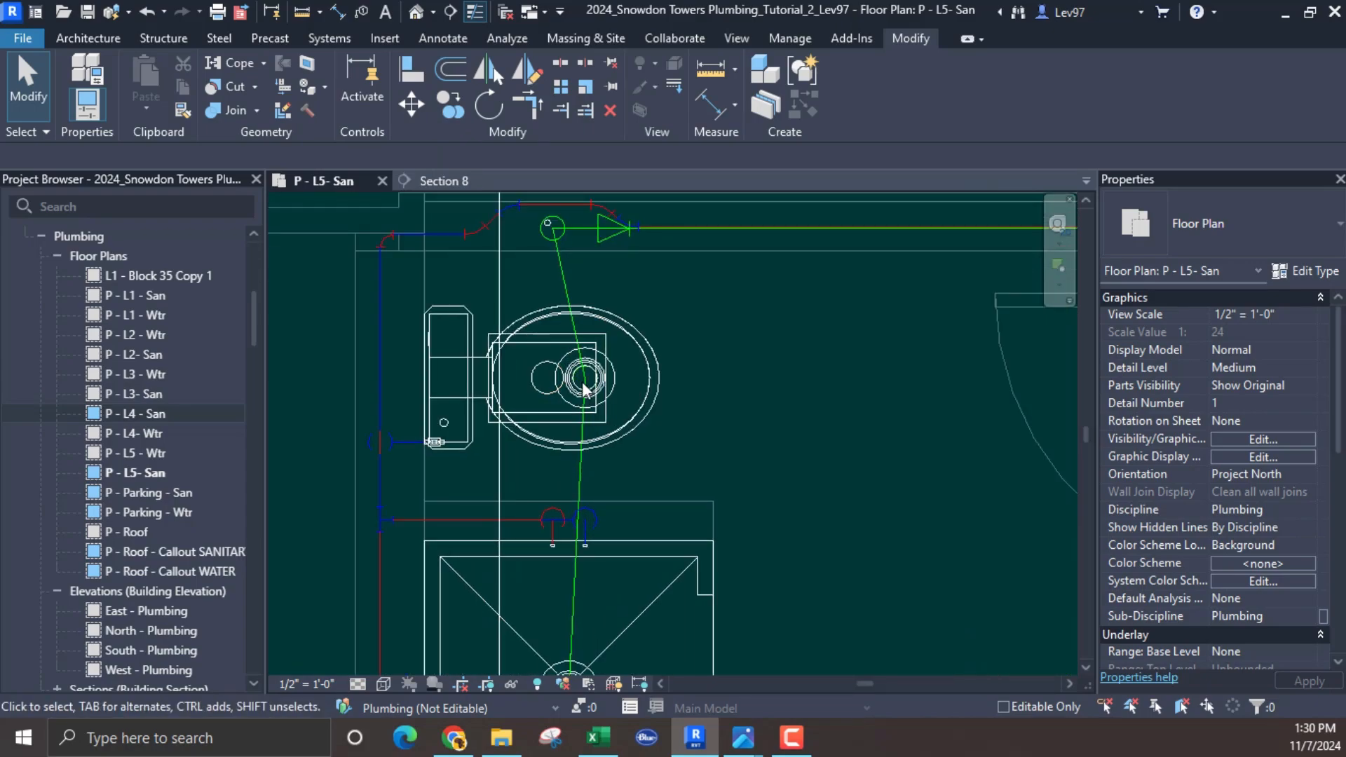
scroll(586, 390, down, 4)
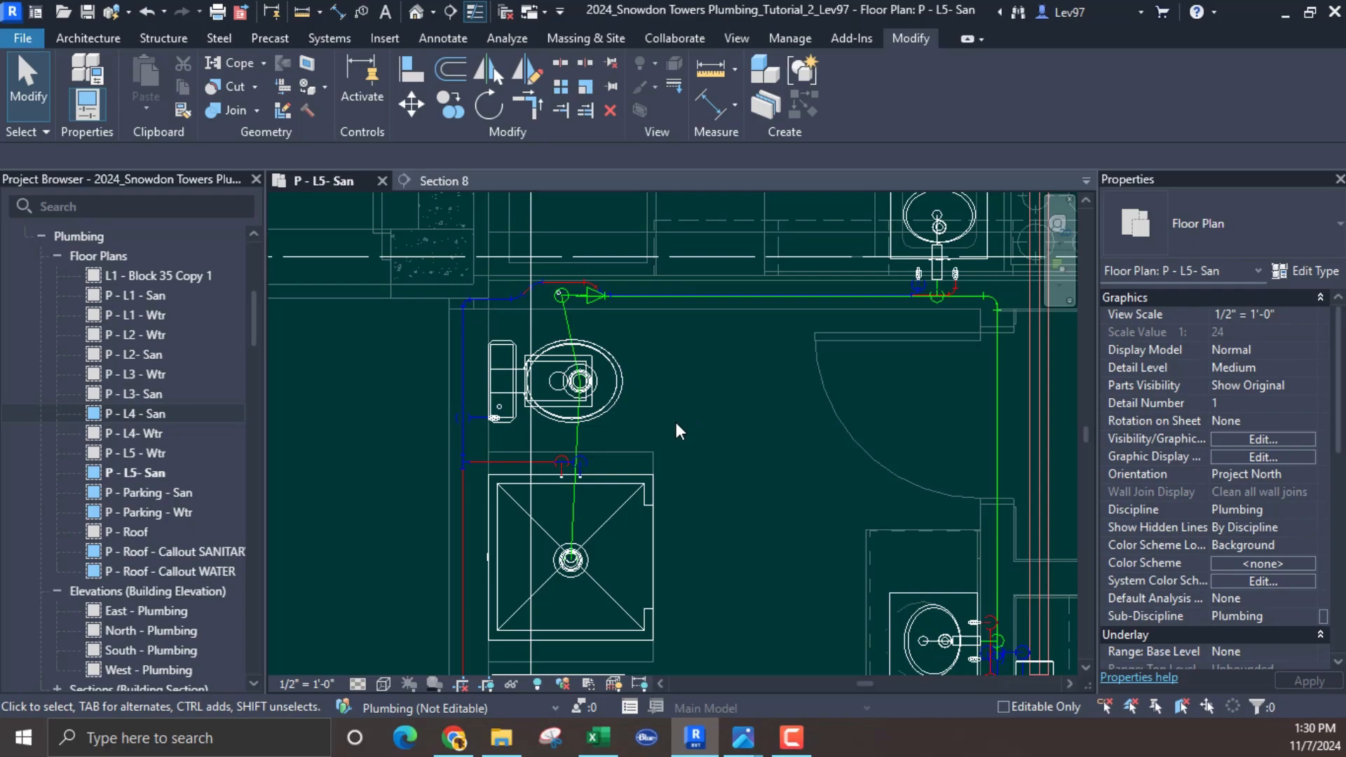
middle_drag(721, 444, 750, 472)
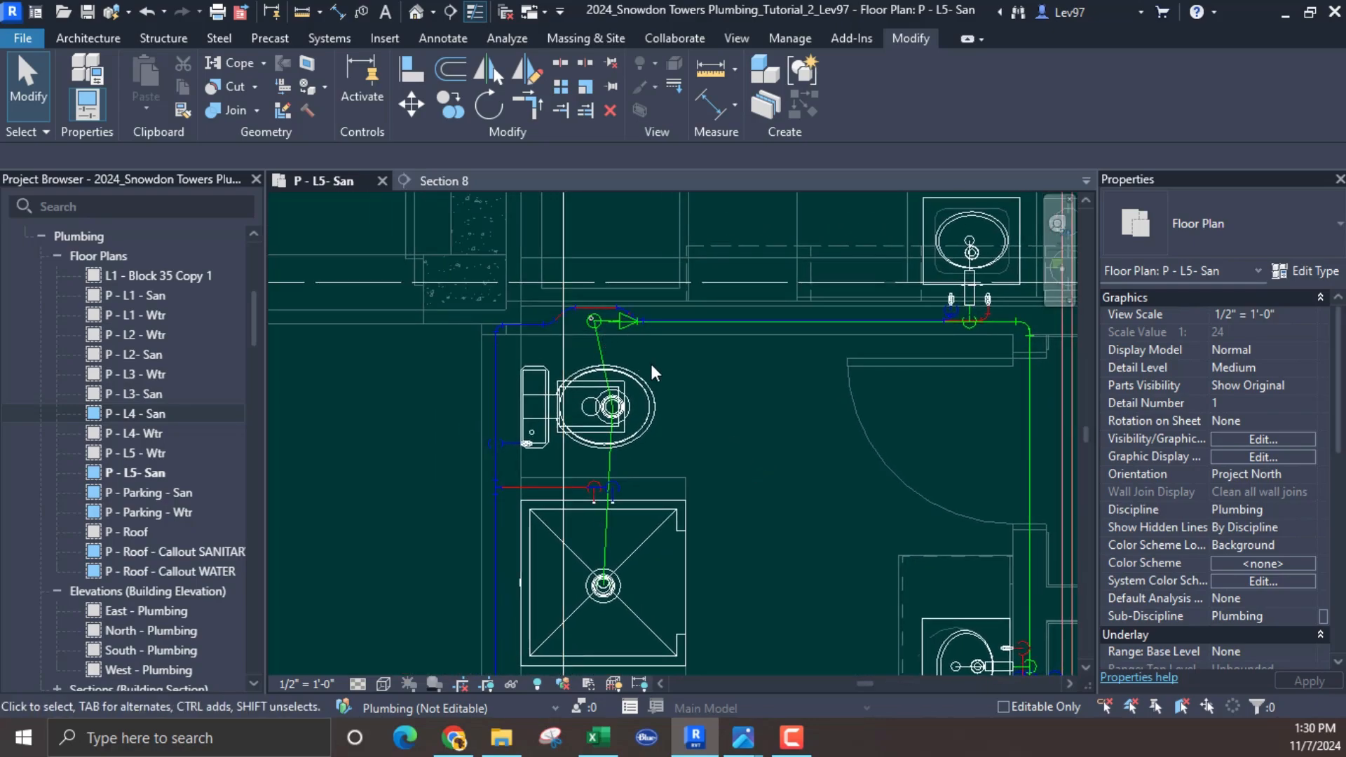
scroll(650, 364, down, 2)
scroll(609, 334, up, 3)
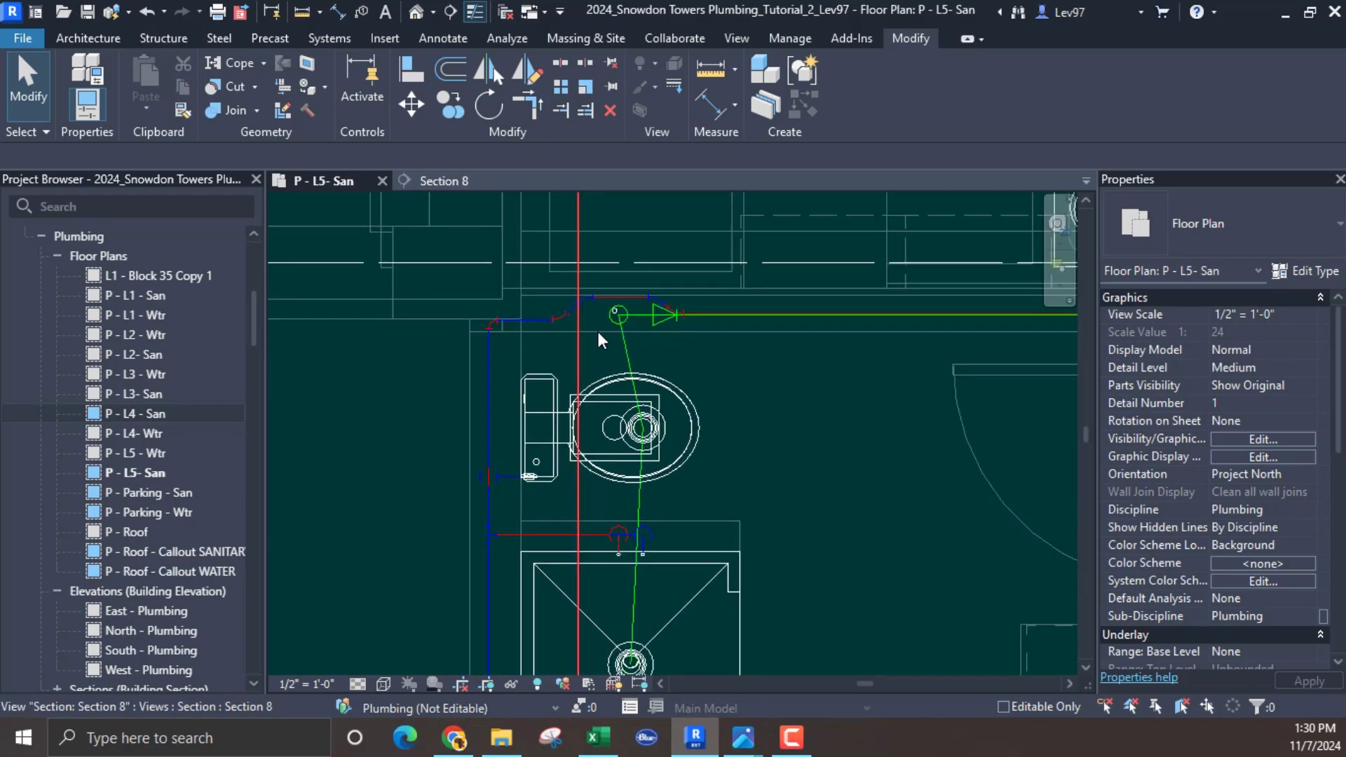
click(579, 353)
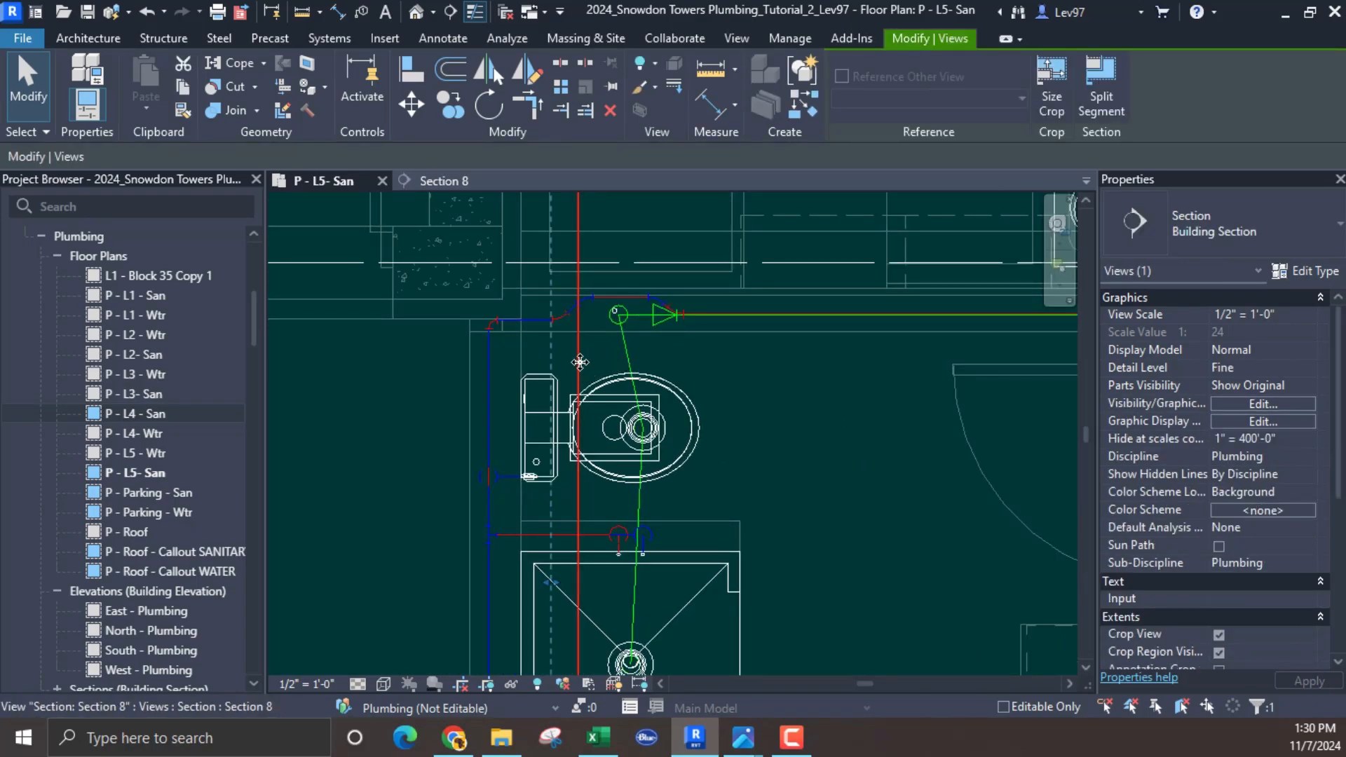
drag(621, 363, 635, 365)
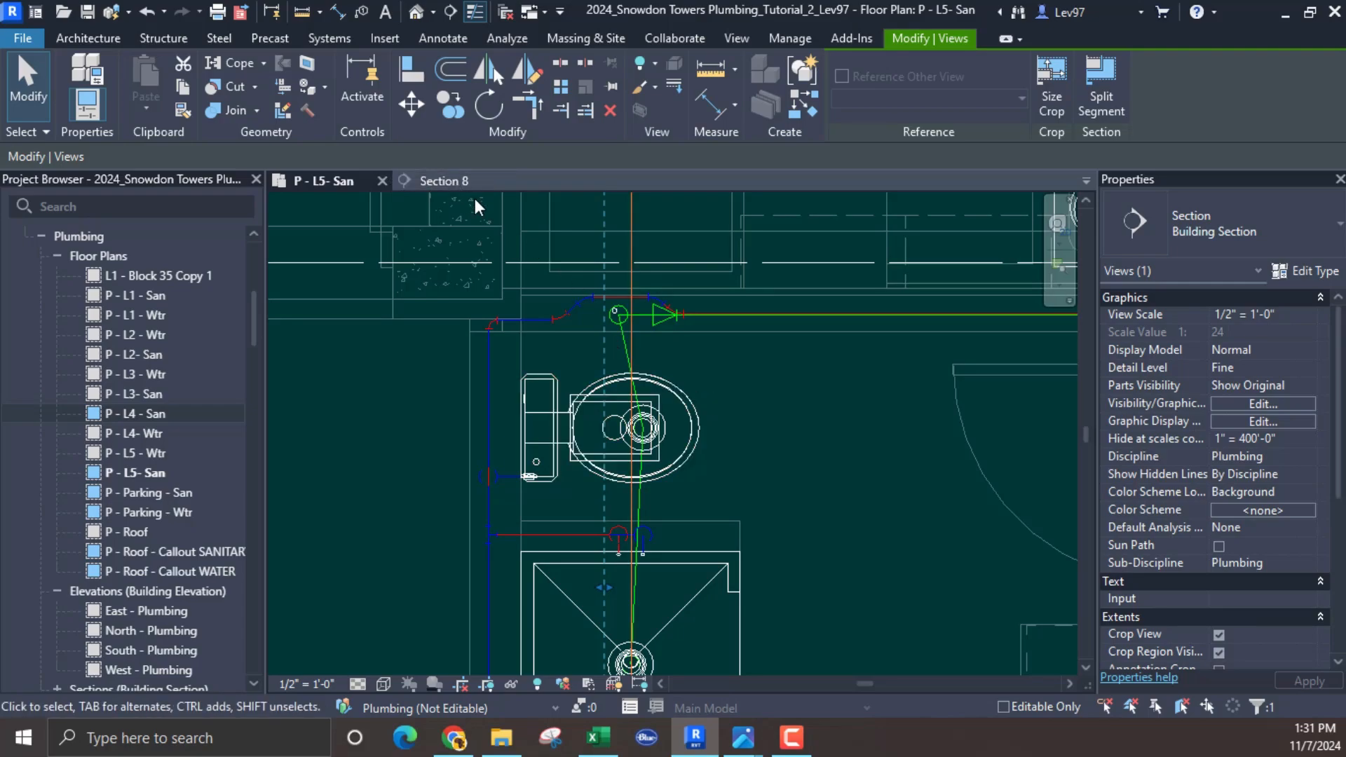
Step: Open the view of the moved section and examine the drain piping below the L5 water closet and shower
right_click(754, 395)
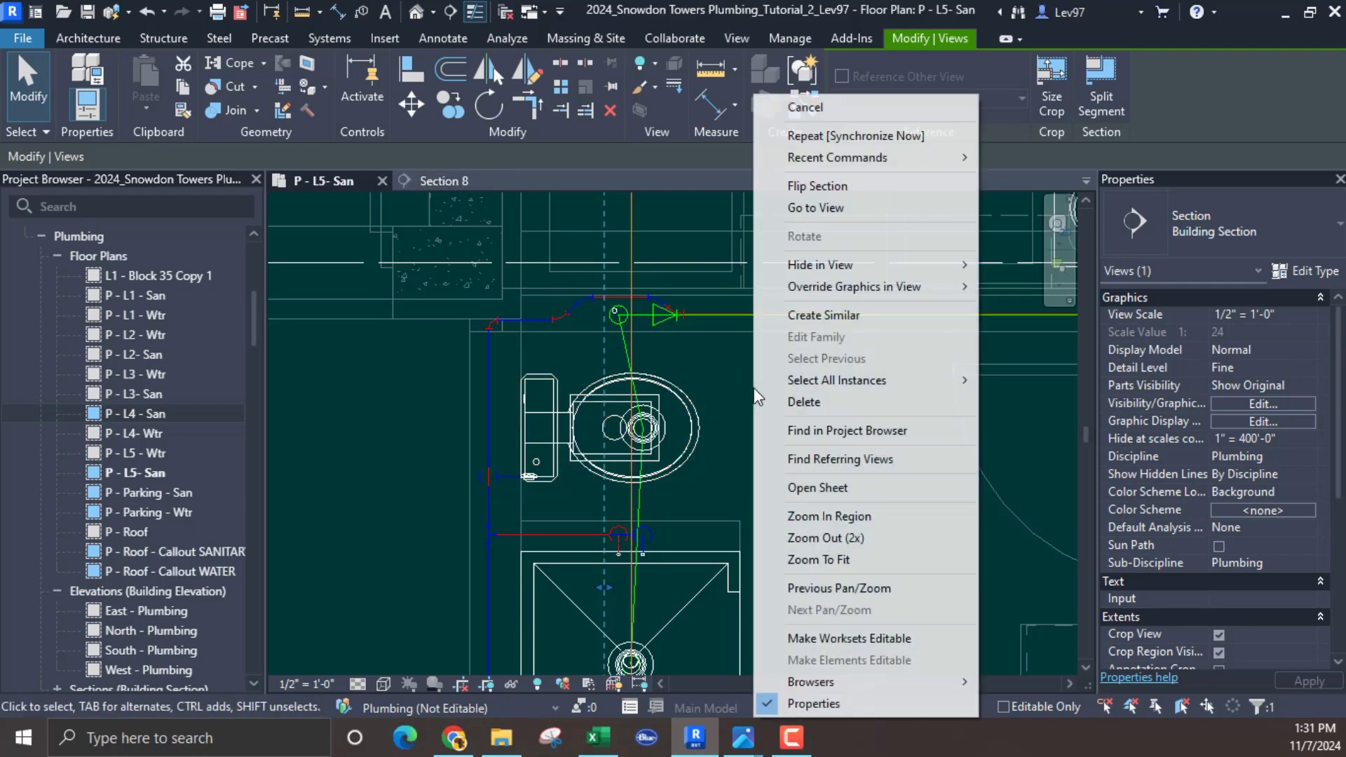
click(824, 209)
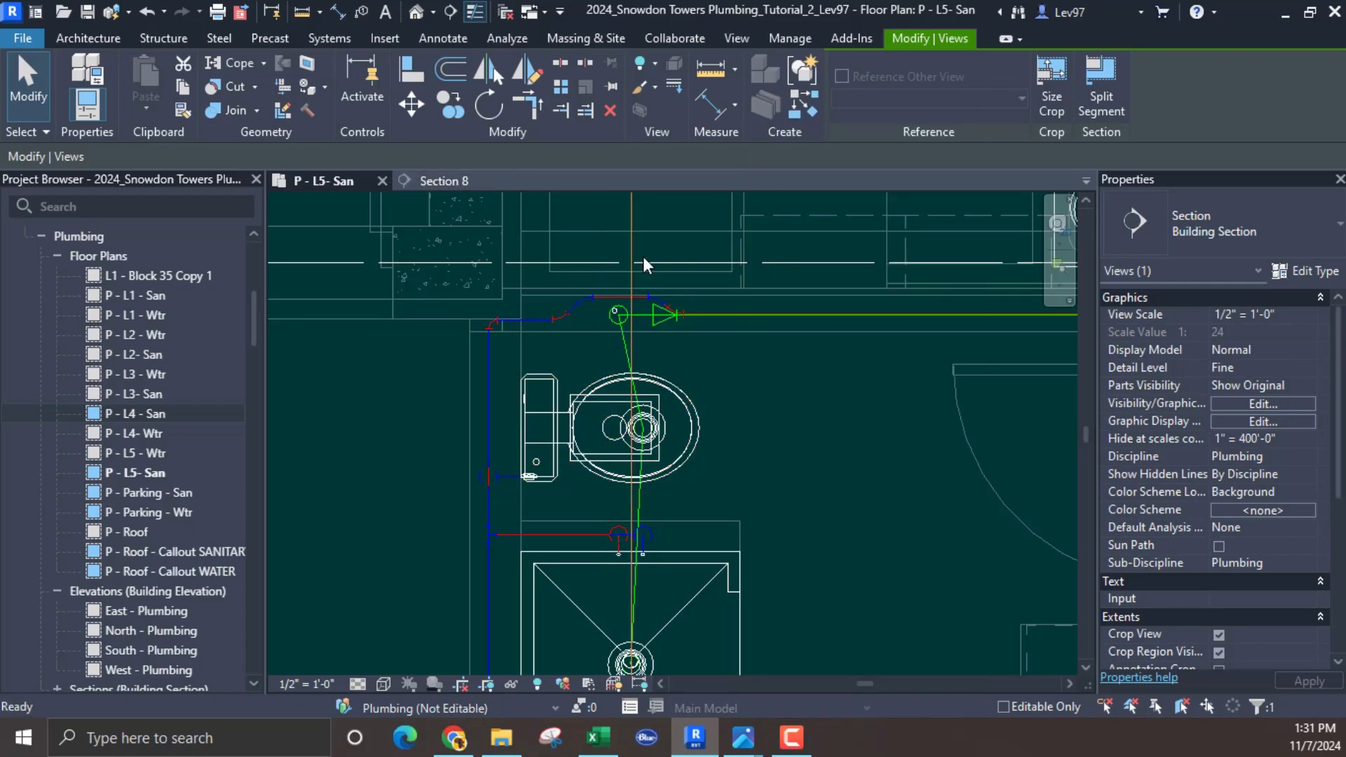
scroll(508, 344, down, 6)
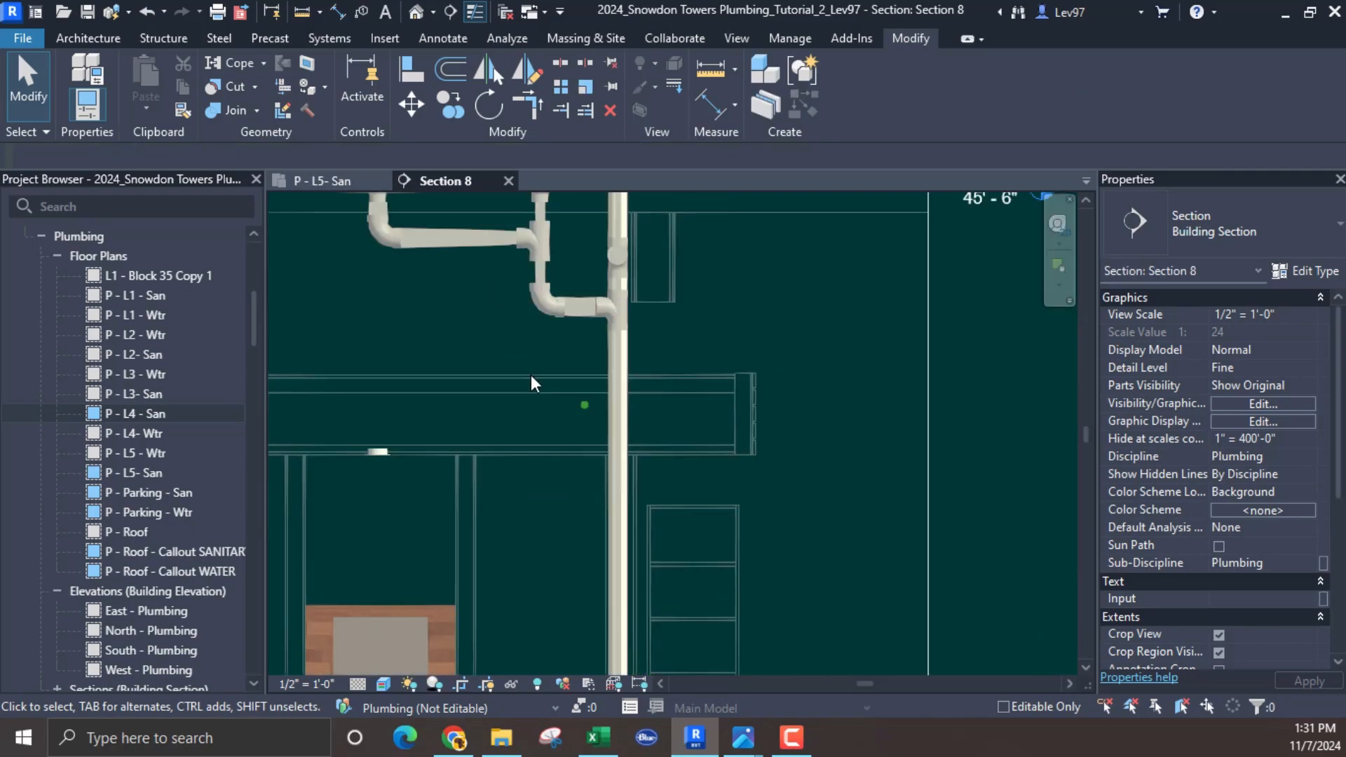
scroll(495, 361, down, 1)
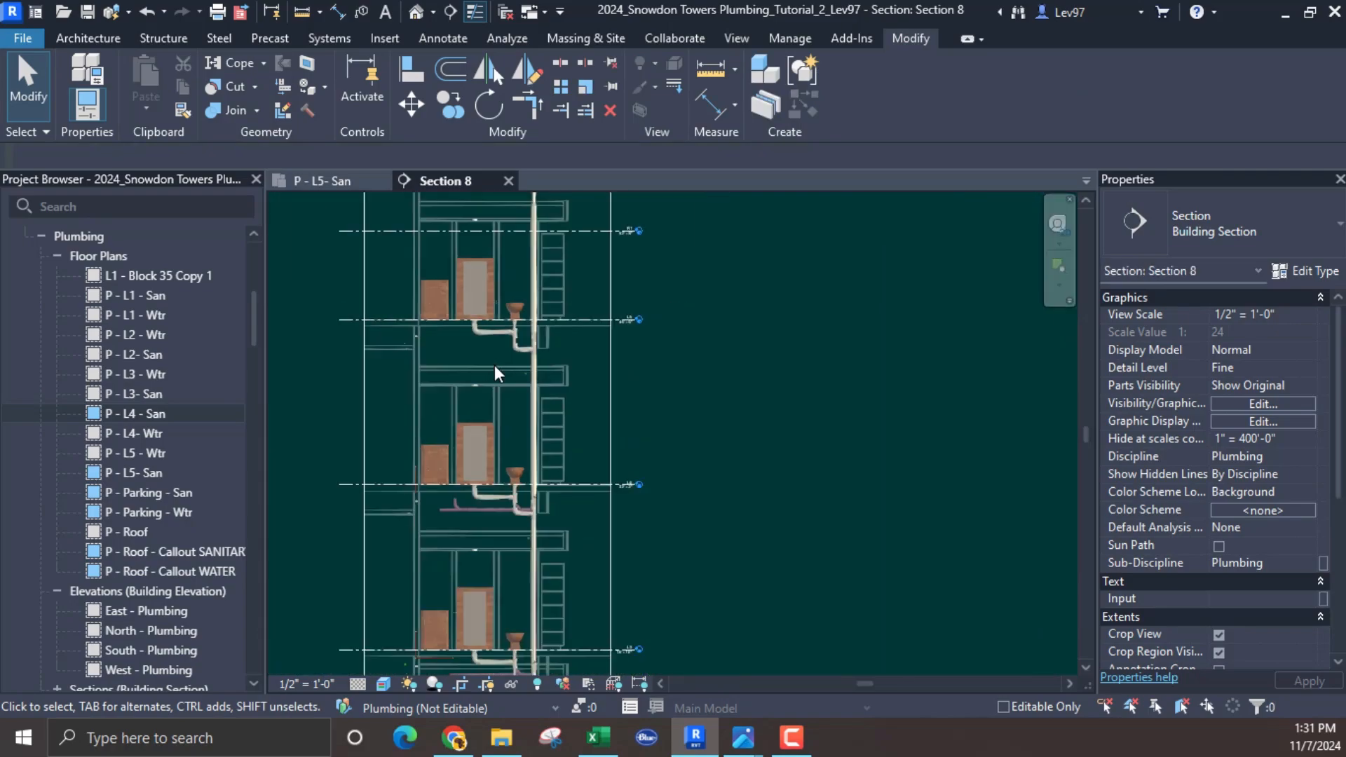
middle_drag(526, 394, 745, 361)
scroll(696, 386, up, 3)
scroll(710, 379, up, 2)
scroll(538, 397, down, 3)
scroll(433, 424, up, 3)
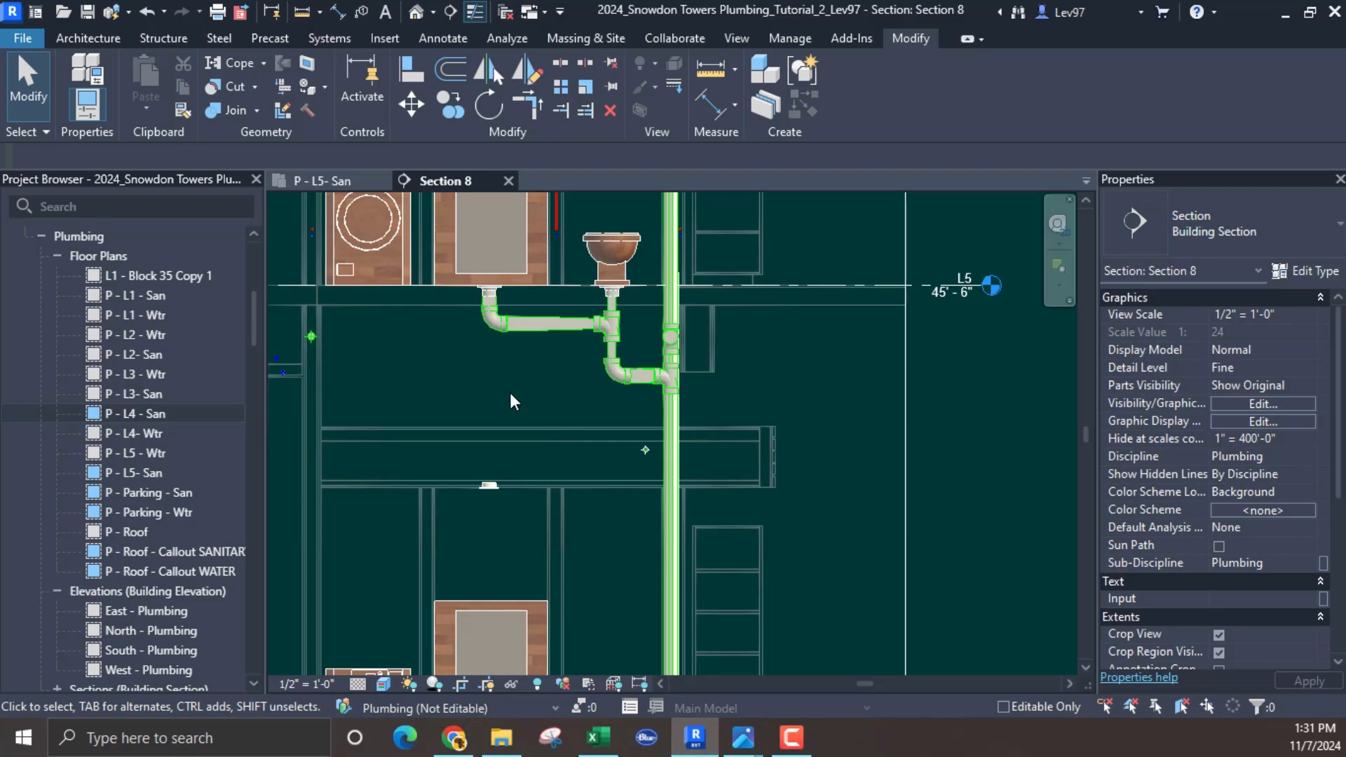
Step: Try hiding the SANITARY WASTE and VENT PLUMBING filters in the section view, and undo the change
click(1277, 401)
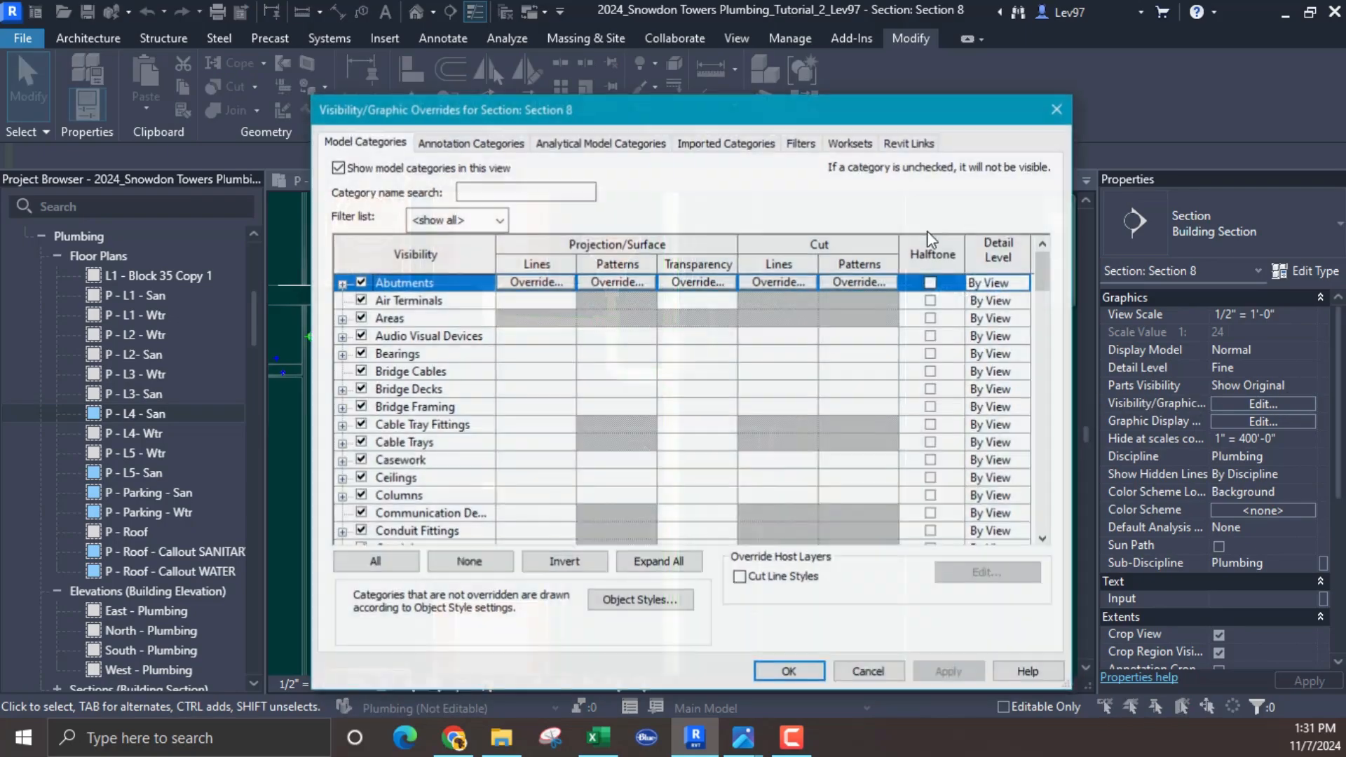
click(801, 144)
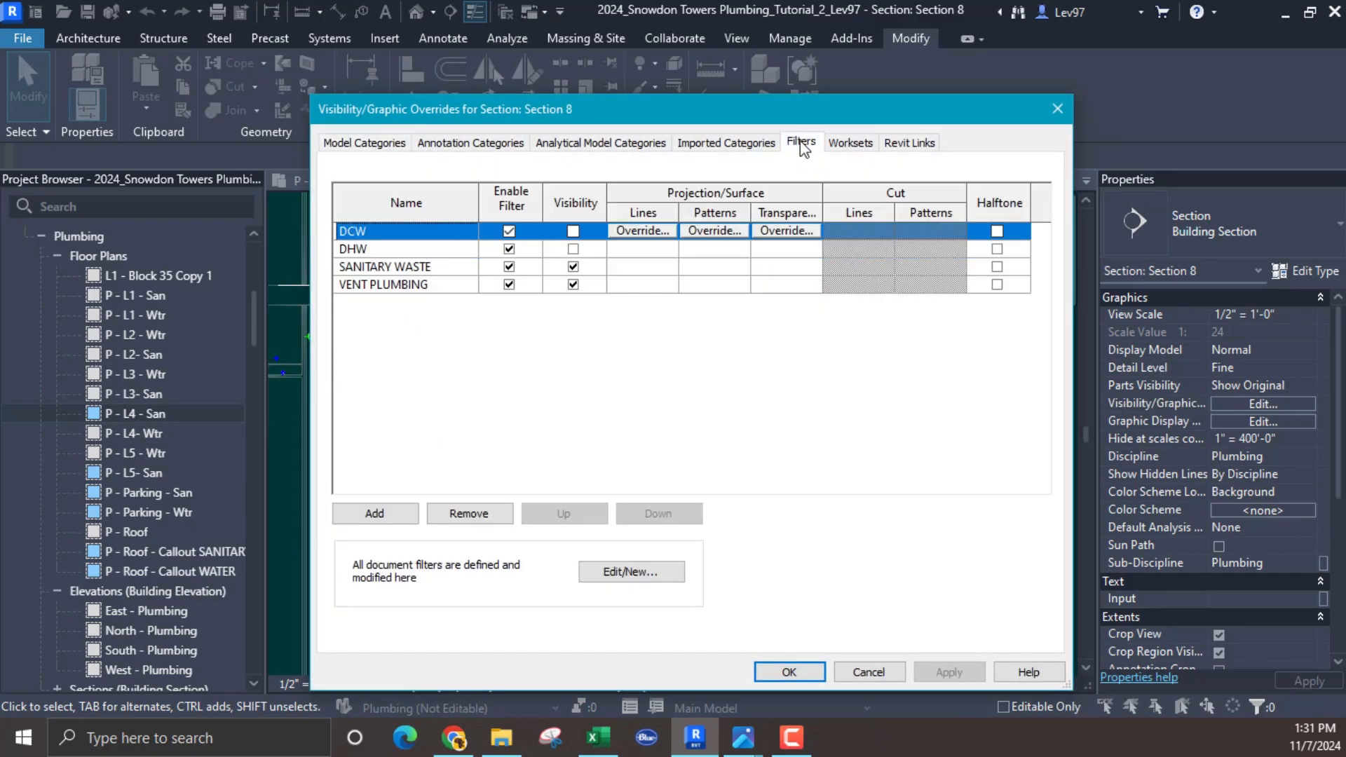
click(572, 267)
click(573, 284)
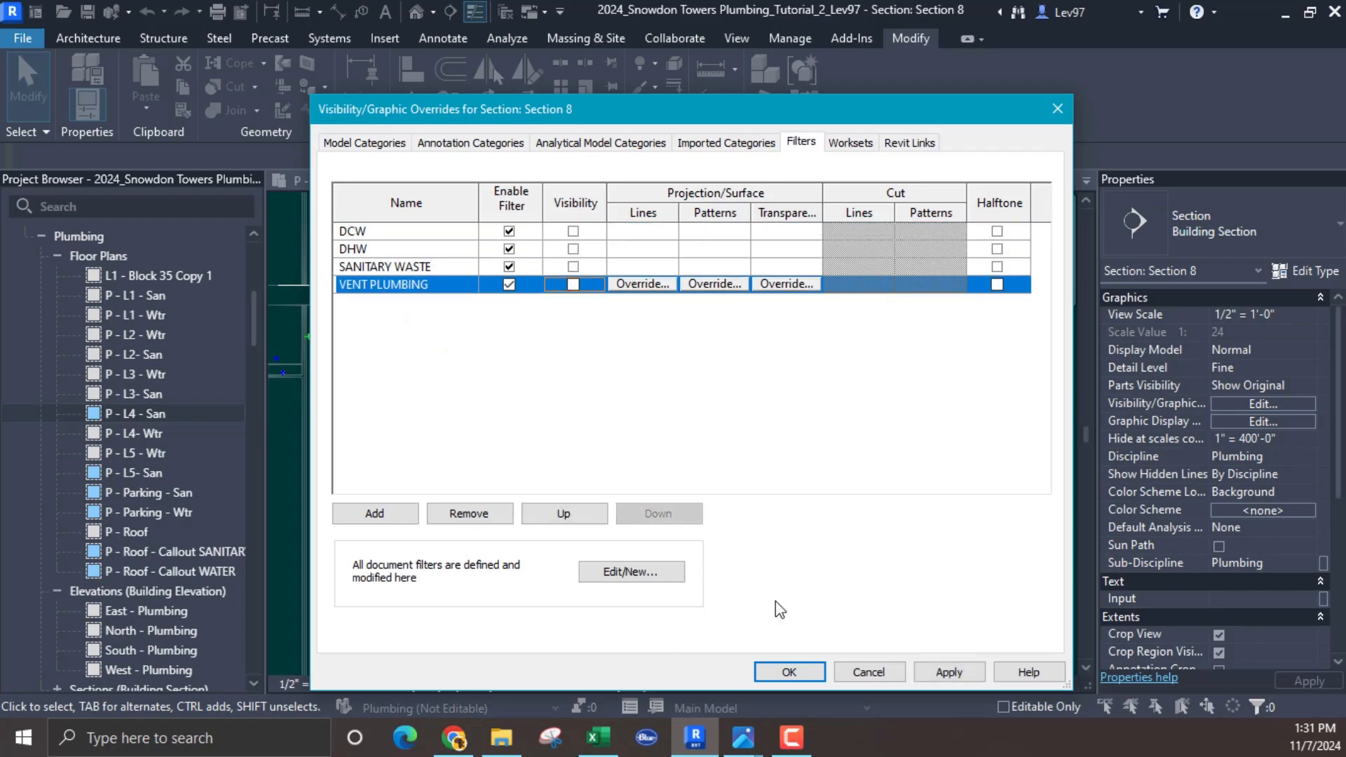
click(785, 670)
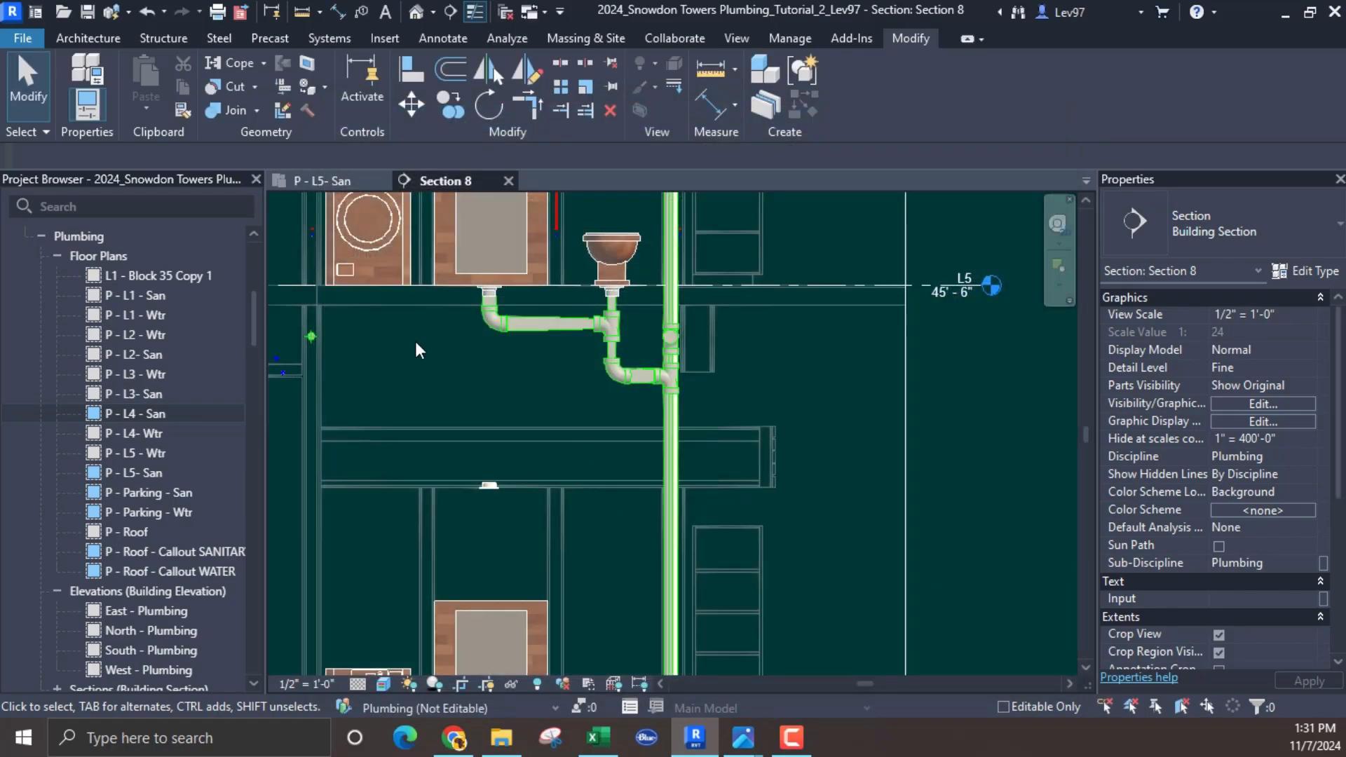
click(144, 11)
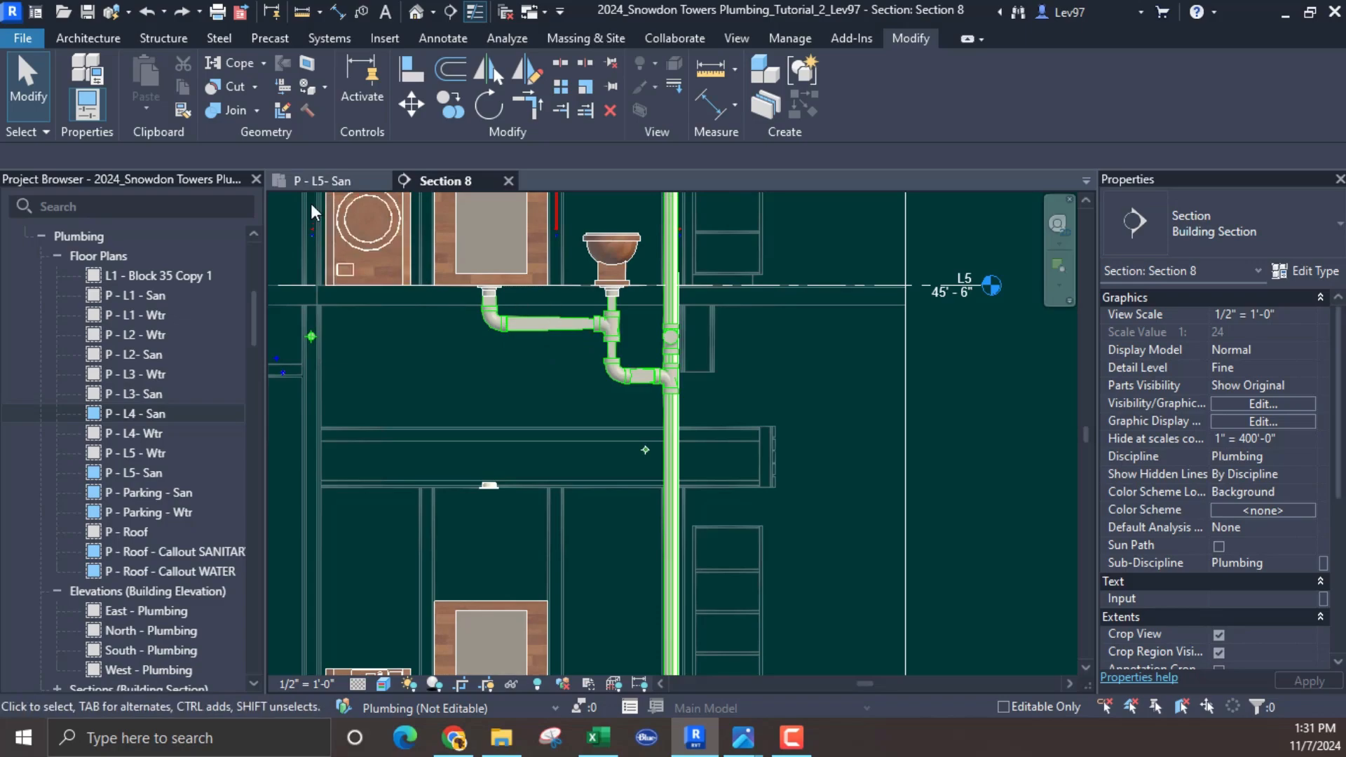
Step: Return to the P - L5- San plan and draw a vertical <Centerline> detail line about 1'-5" long in front of the water closet
click(325, 181)
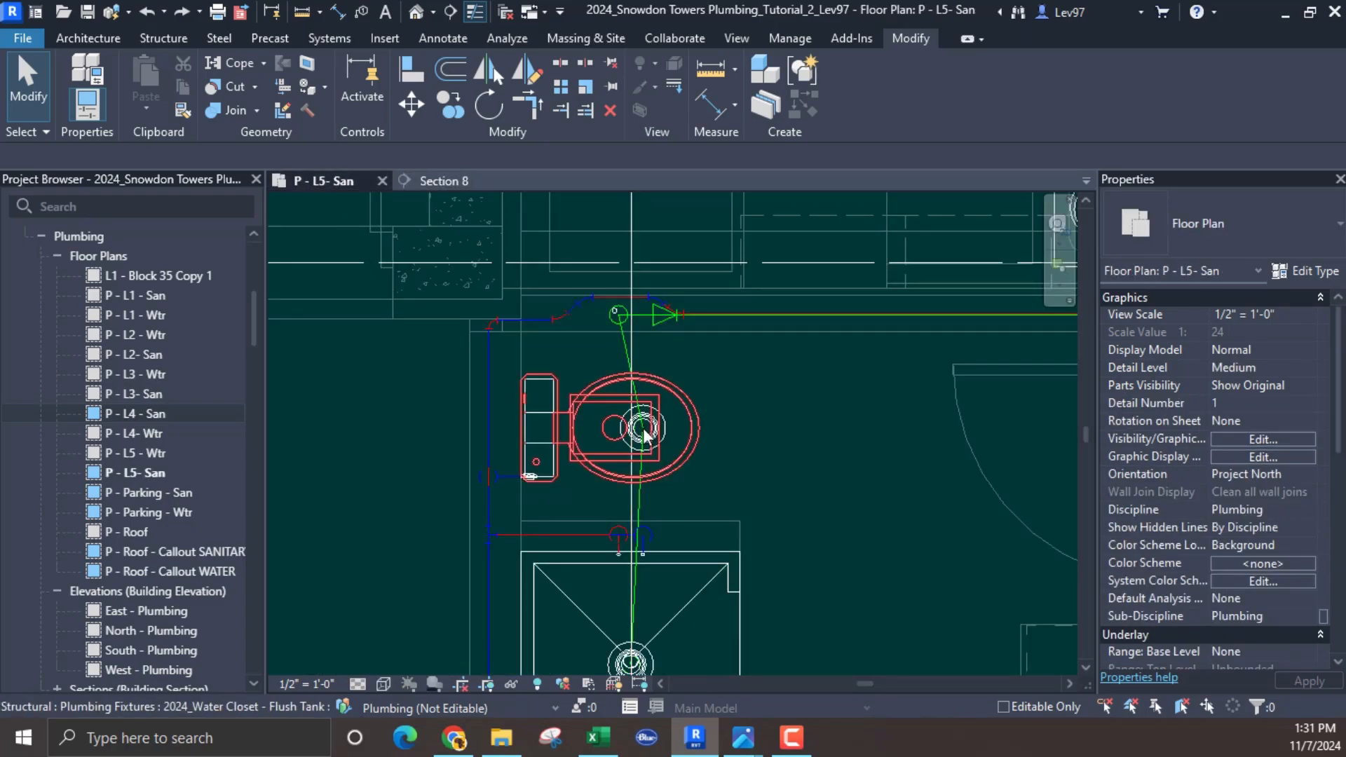
scroll(663, 419, up, 4)
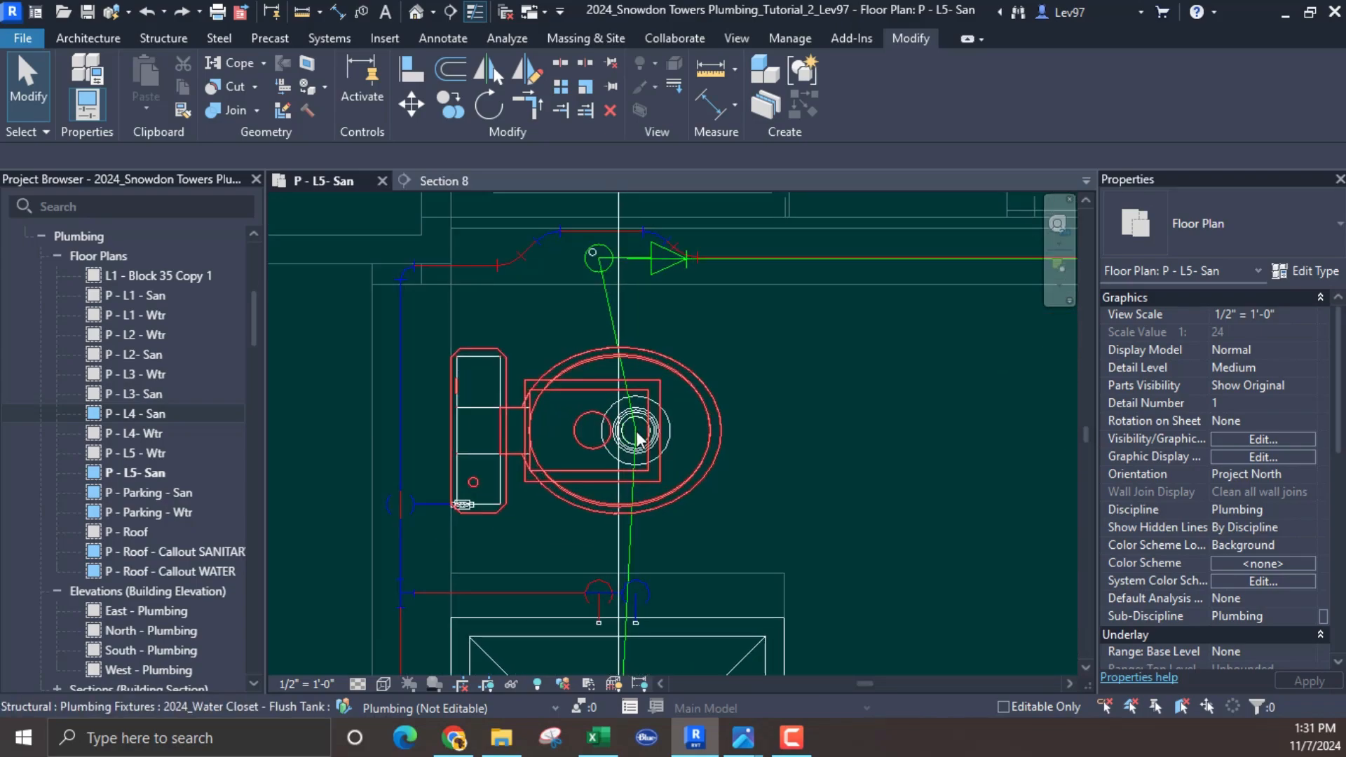
scroll(782, 384, down, 2)
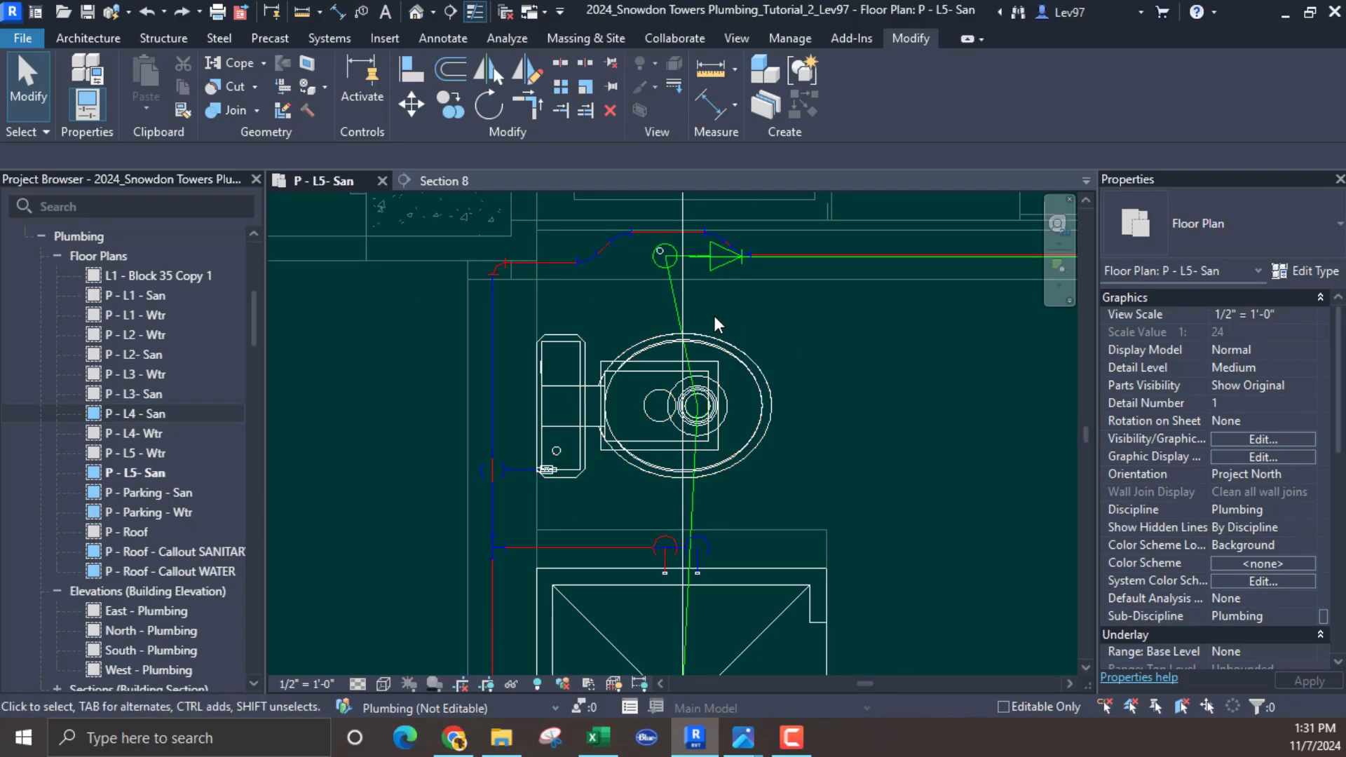
key(d)
key(l)
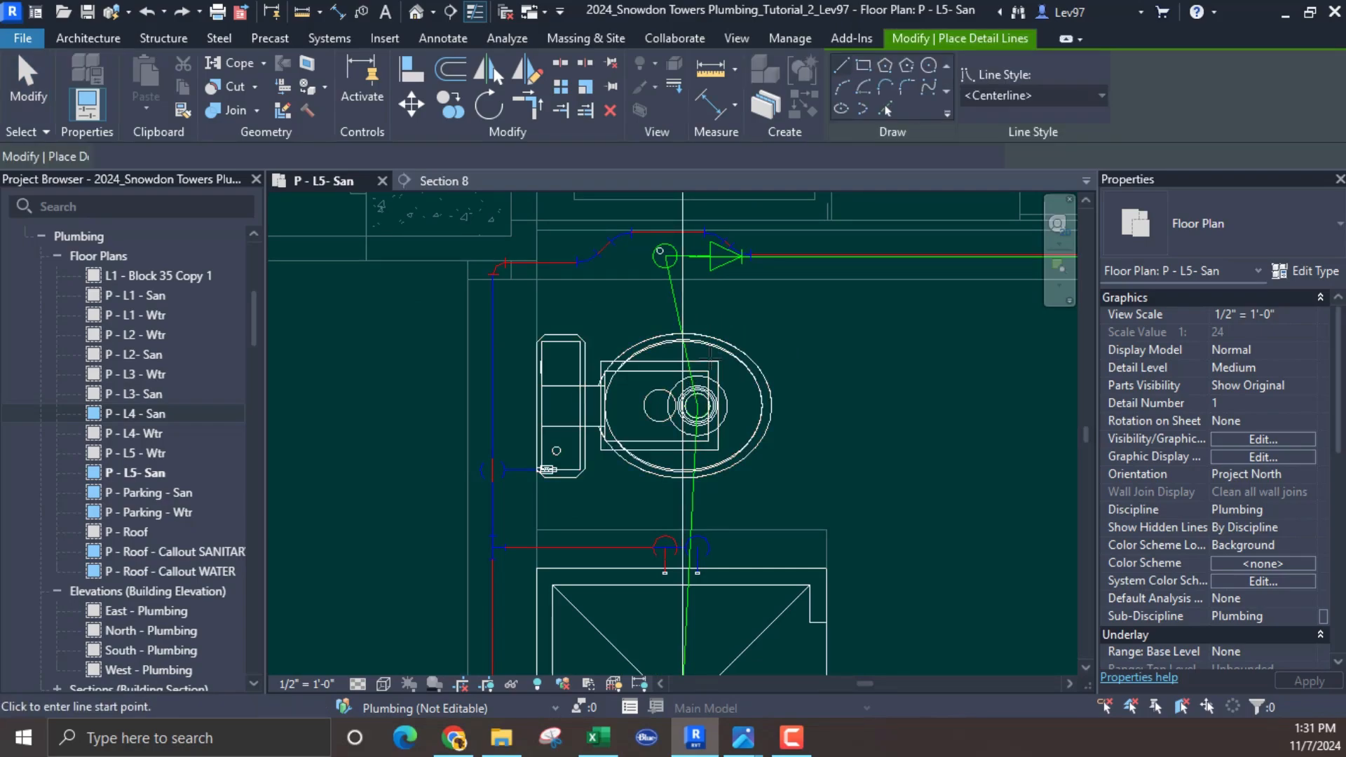
click(789, 354)
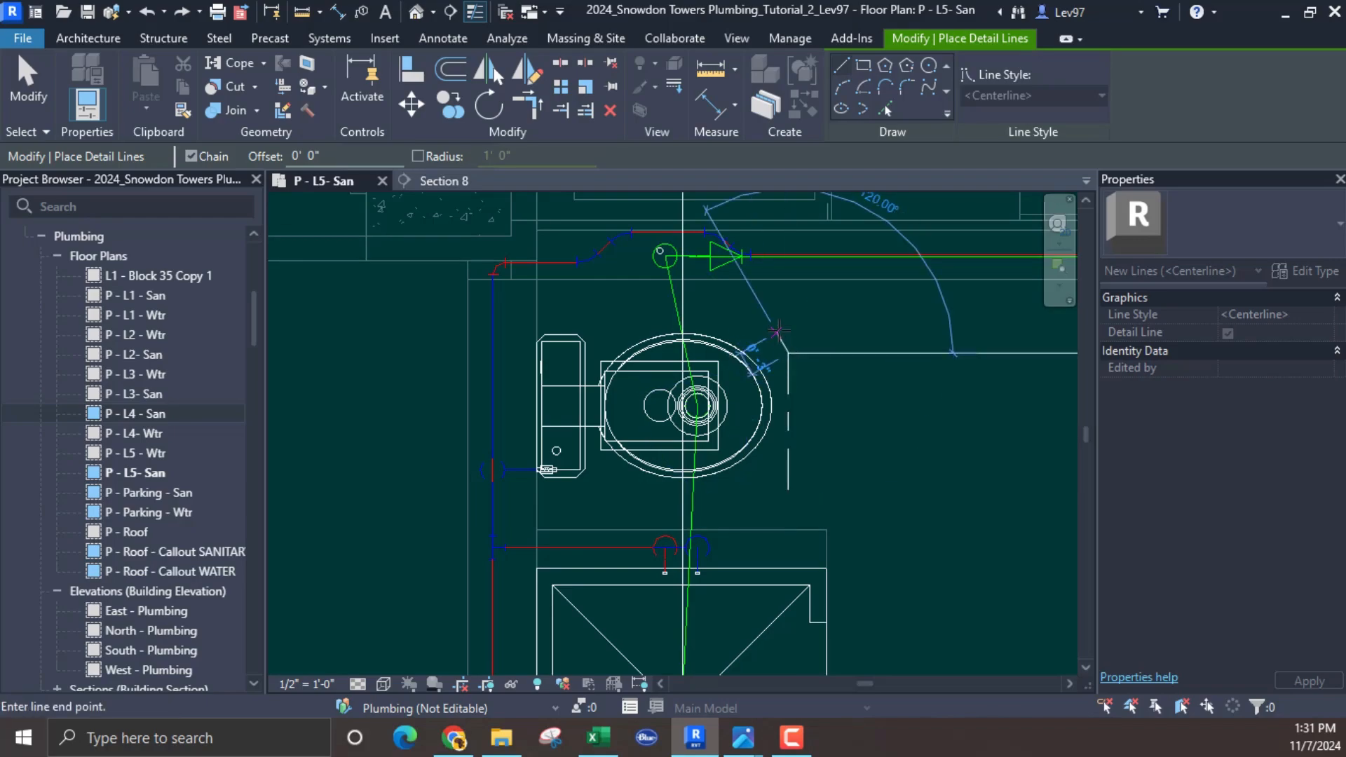
key(Escape)
key(Escape)
middle_drag(858, 361, 907, 313)
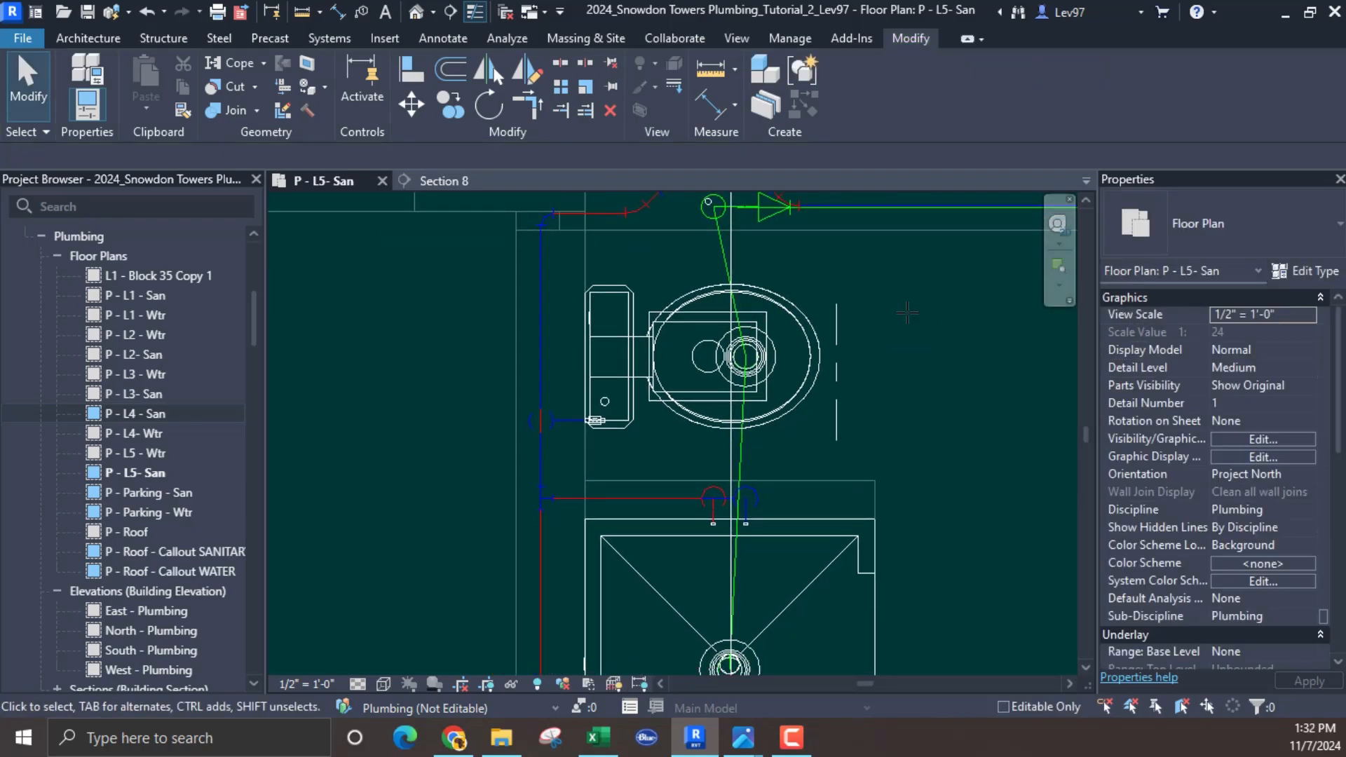
Step: Rotate the centerline in front of the water closet to 68° from horizontal and move it slightly farther from the bowl
click(839, 347)
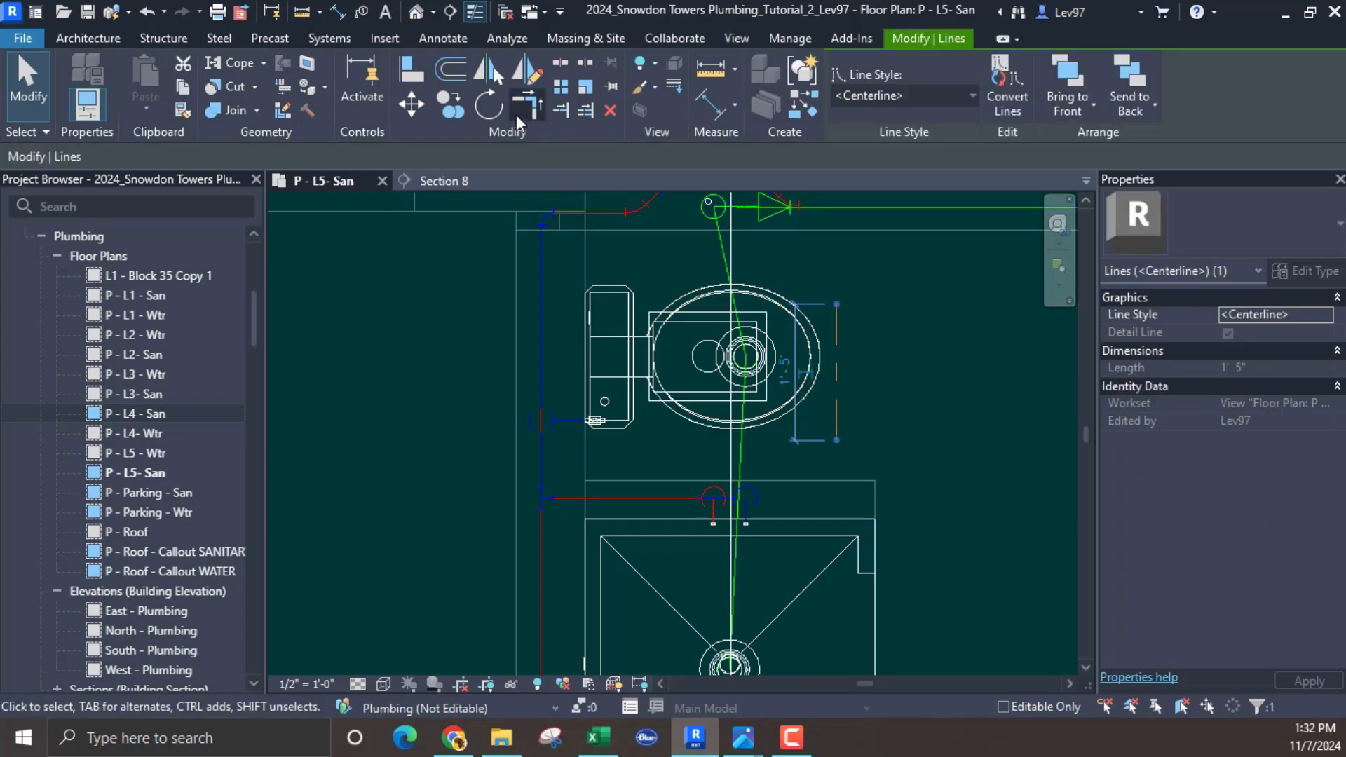
click(489, 106)
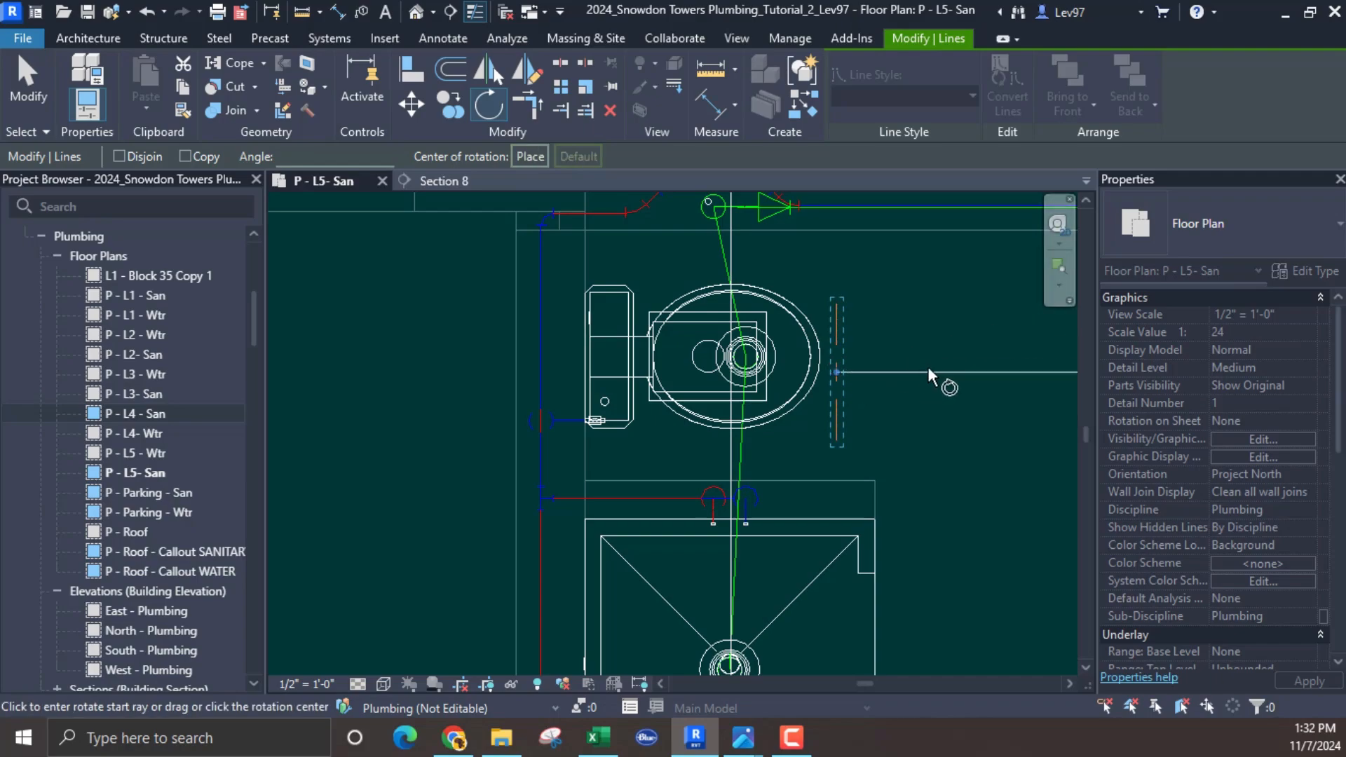
click(928, 366)
text(68)
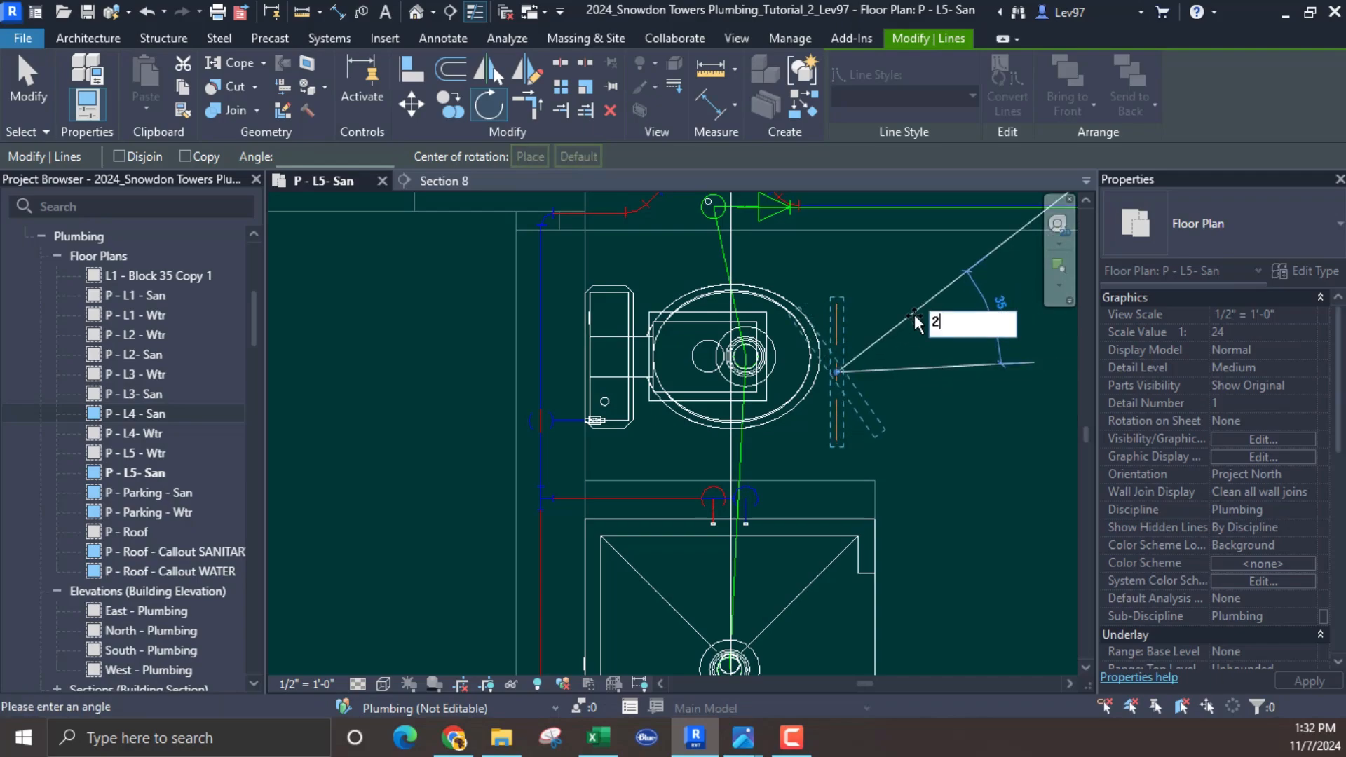
key(Return)
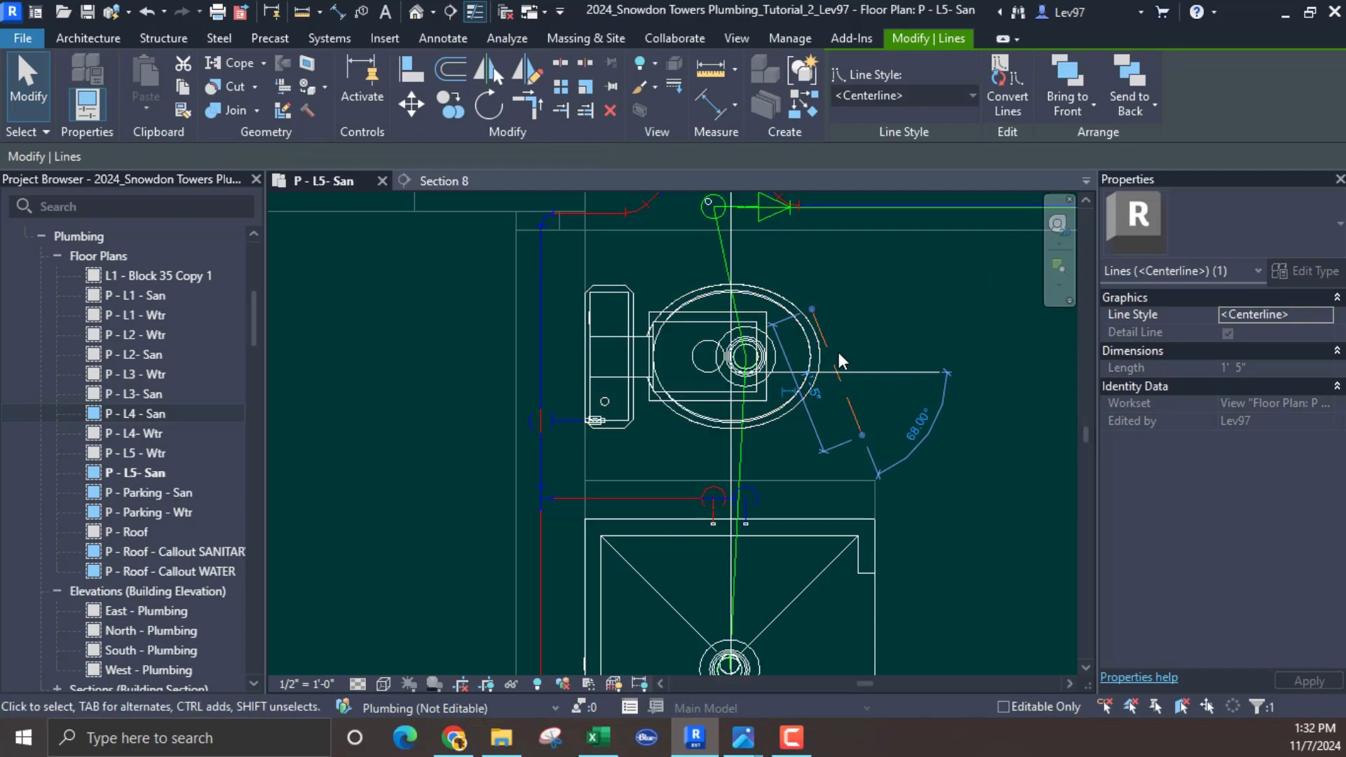
drag(834, 365, 895, 325)
key(Escape)
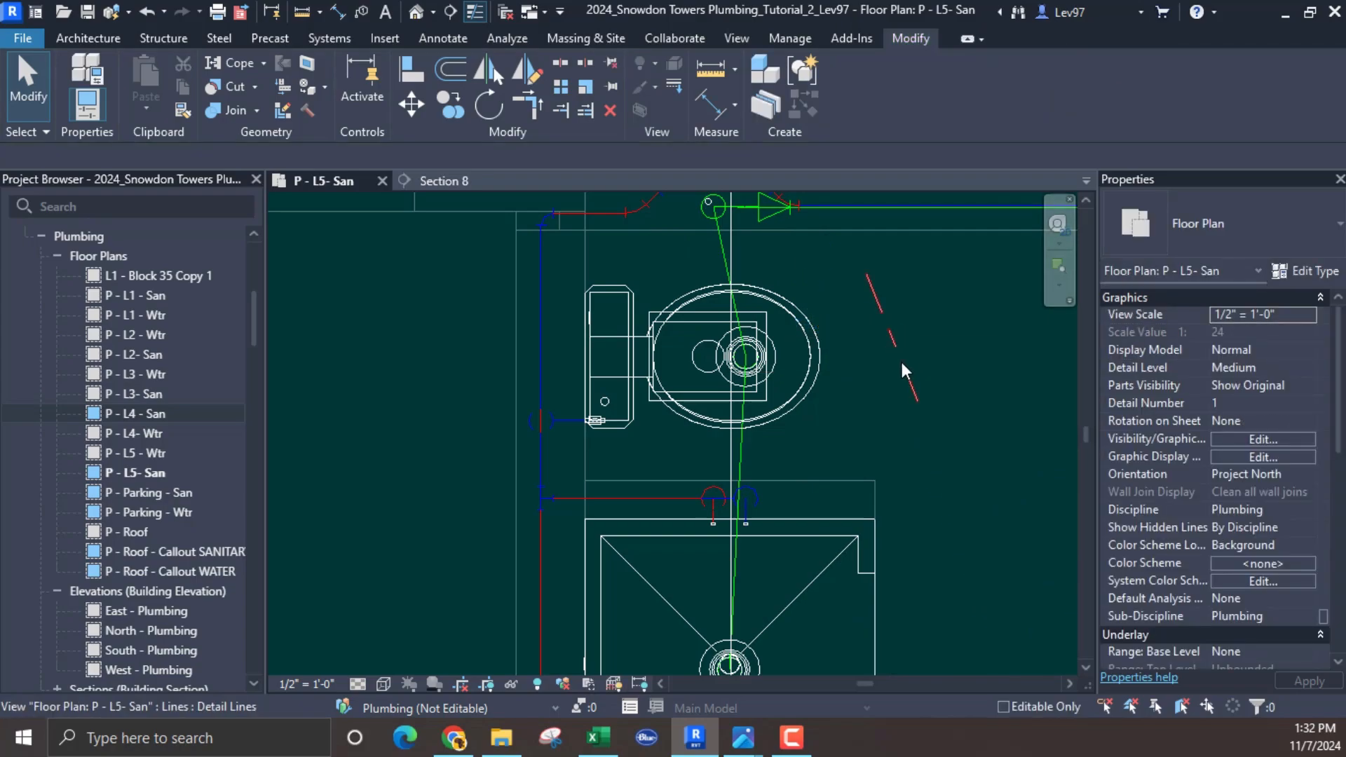
Step: Delete the angled centerline in front of the water closet
click(901, 361)
key(Delete)
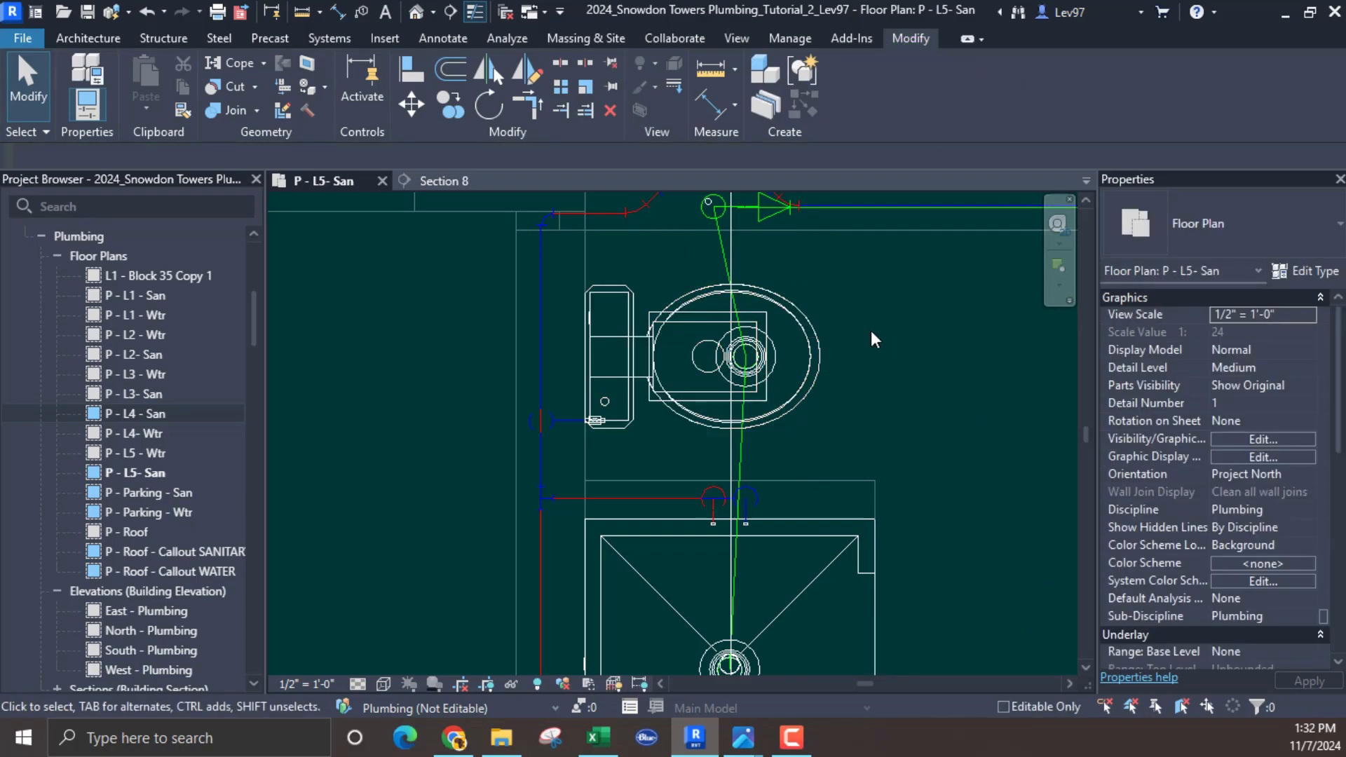
Step: Examine the sanitary piping routes around the L5 bathroom fixtures and their position in the overall floor plan
scroll(846, 460, down, 3)
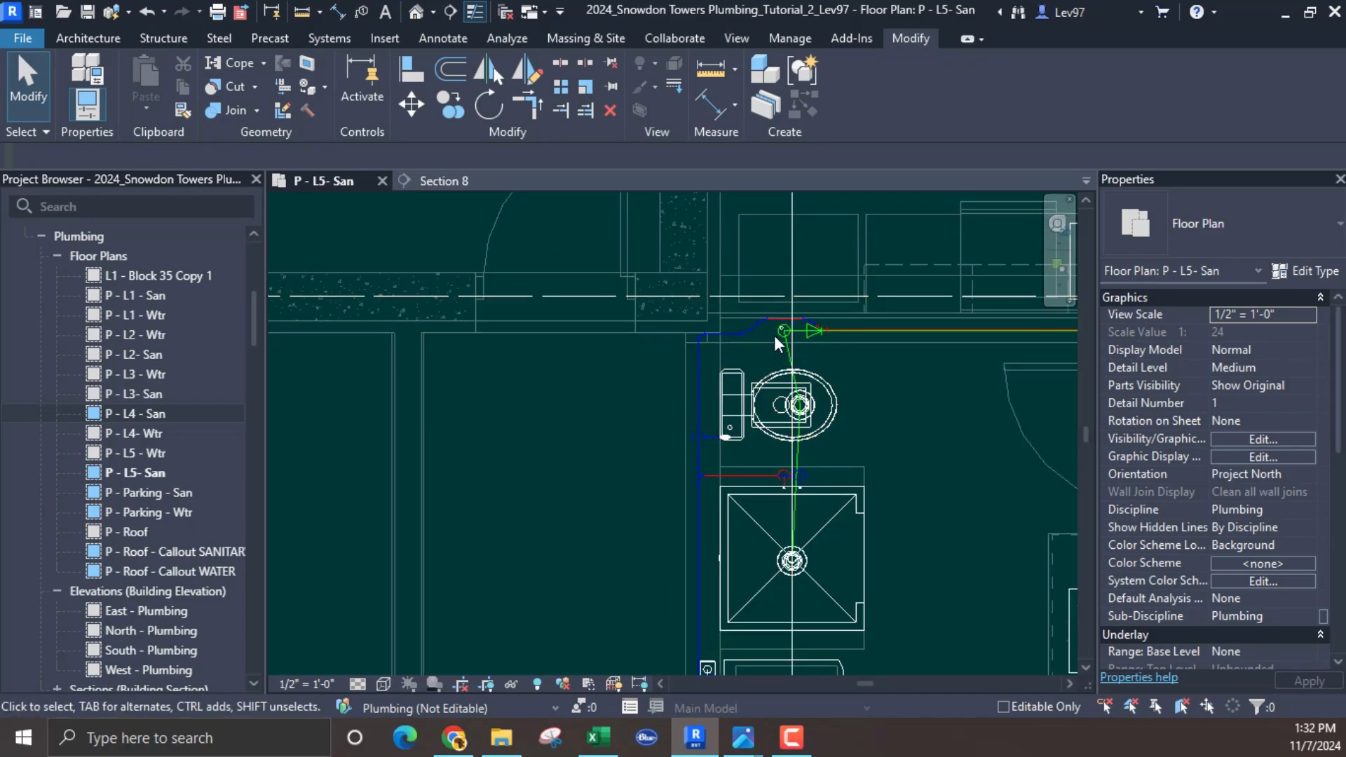
scroll(787, 334, up, 1)
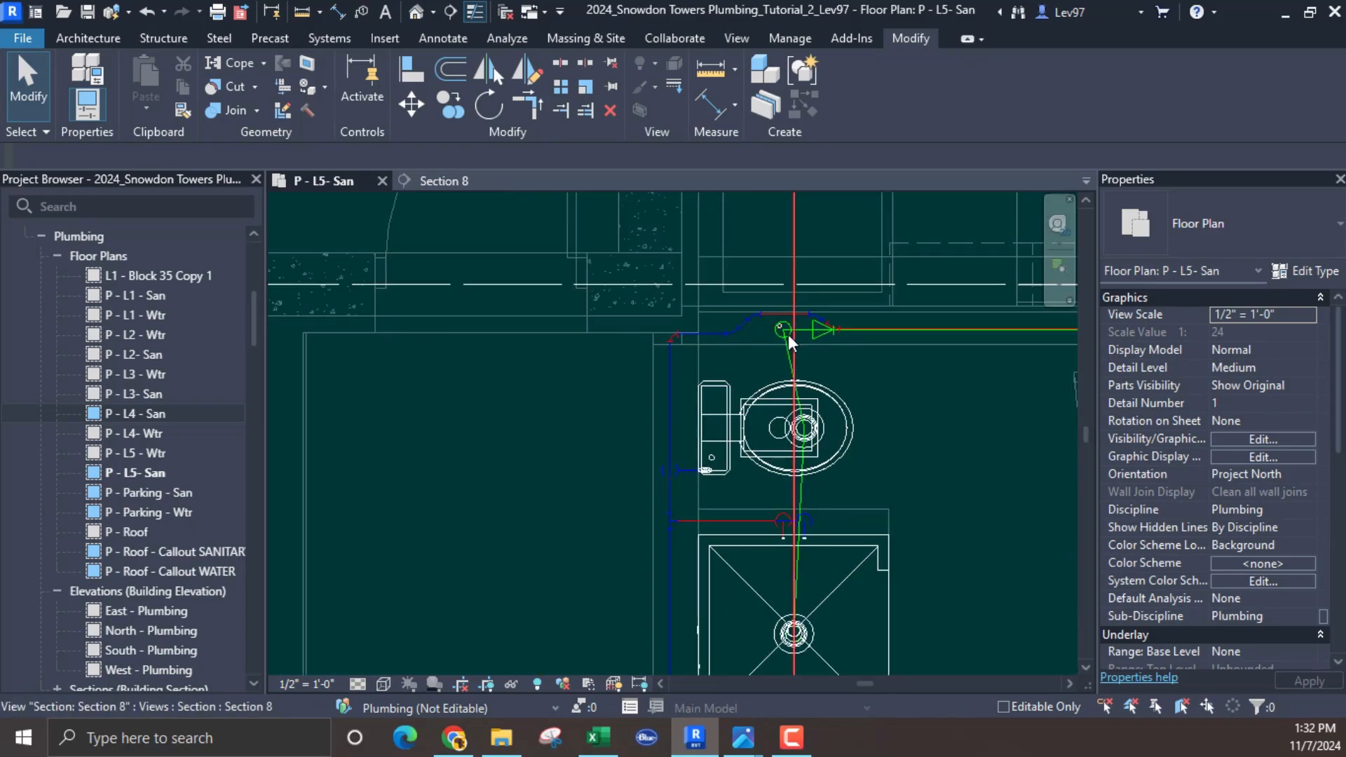
scroll(873, 391, down, 1)
scroll(881, 398, down, 1)
middle_drag(919, 423, 741, 406)
middle_click(739, 408)
middle_click(739, 408)
scroll(673, 333, up, 8)
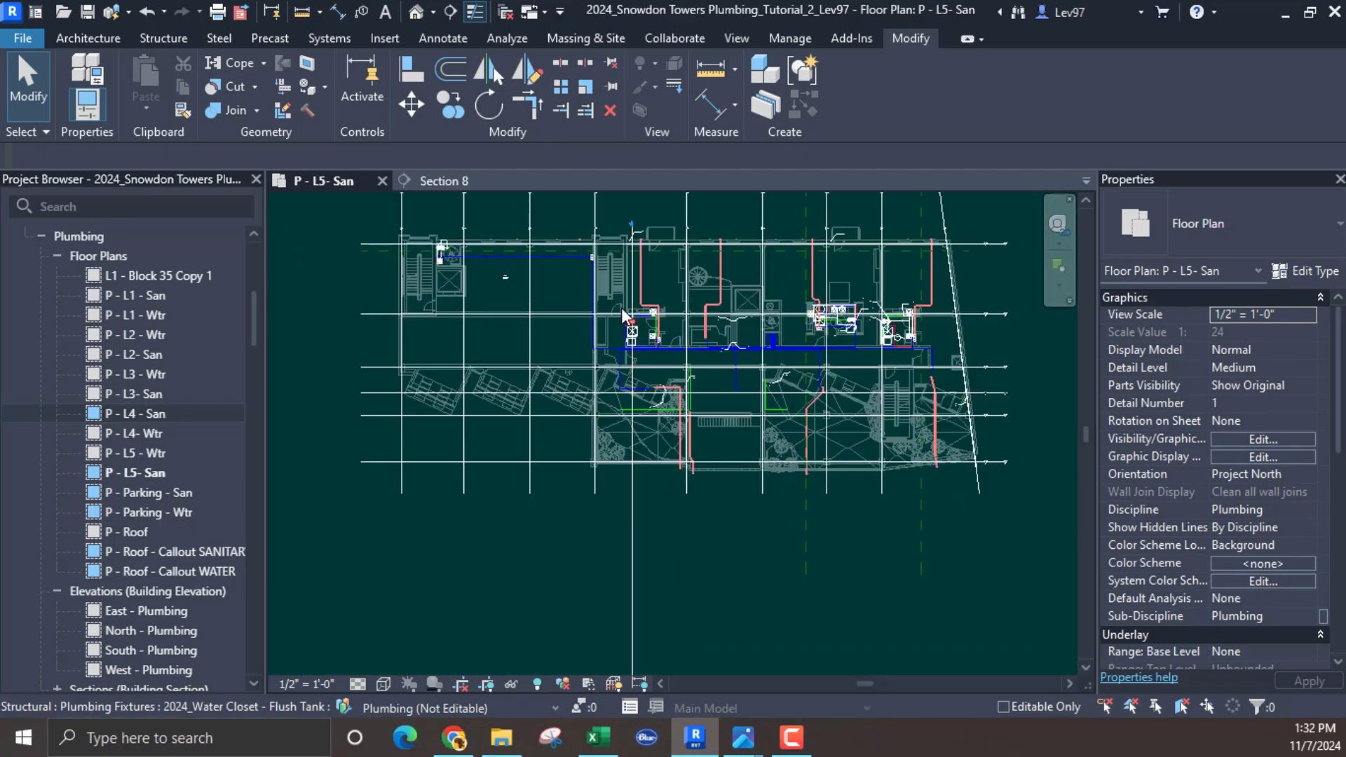
scroll(669, 333, up, 1)
middle_drag(665, 329, 919, 462)
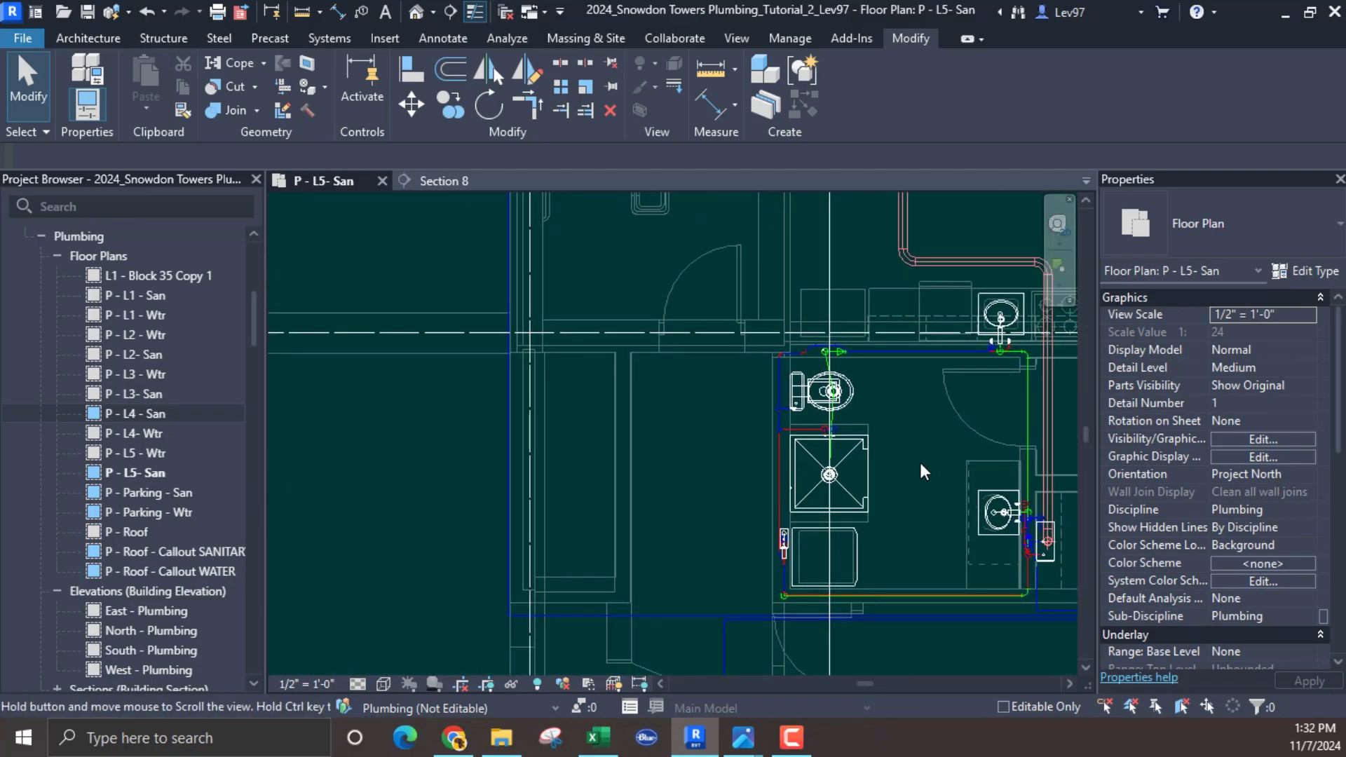
middle_click(919, 462)
middle_click(920, 461)
scroll(696, 334, up, 8)
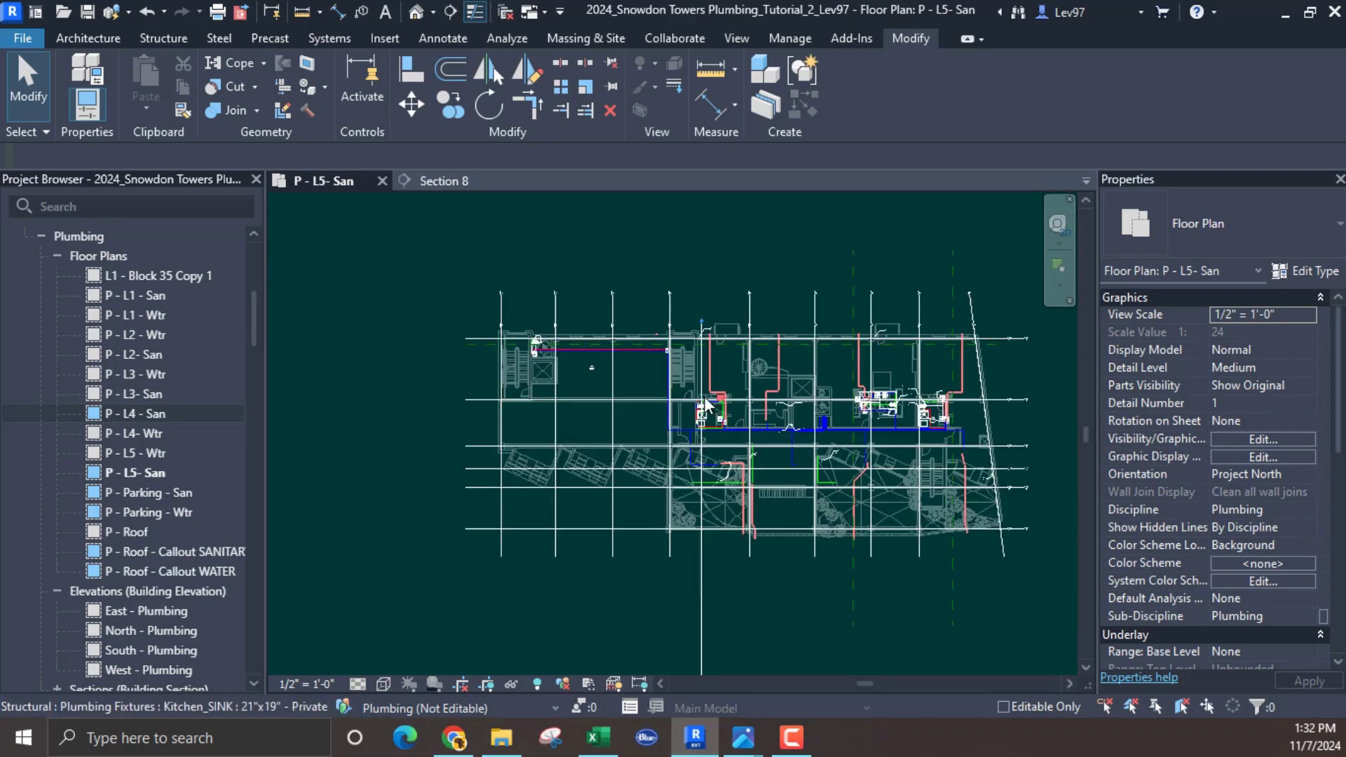
scroll(709, 376, up, 1)
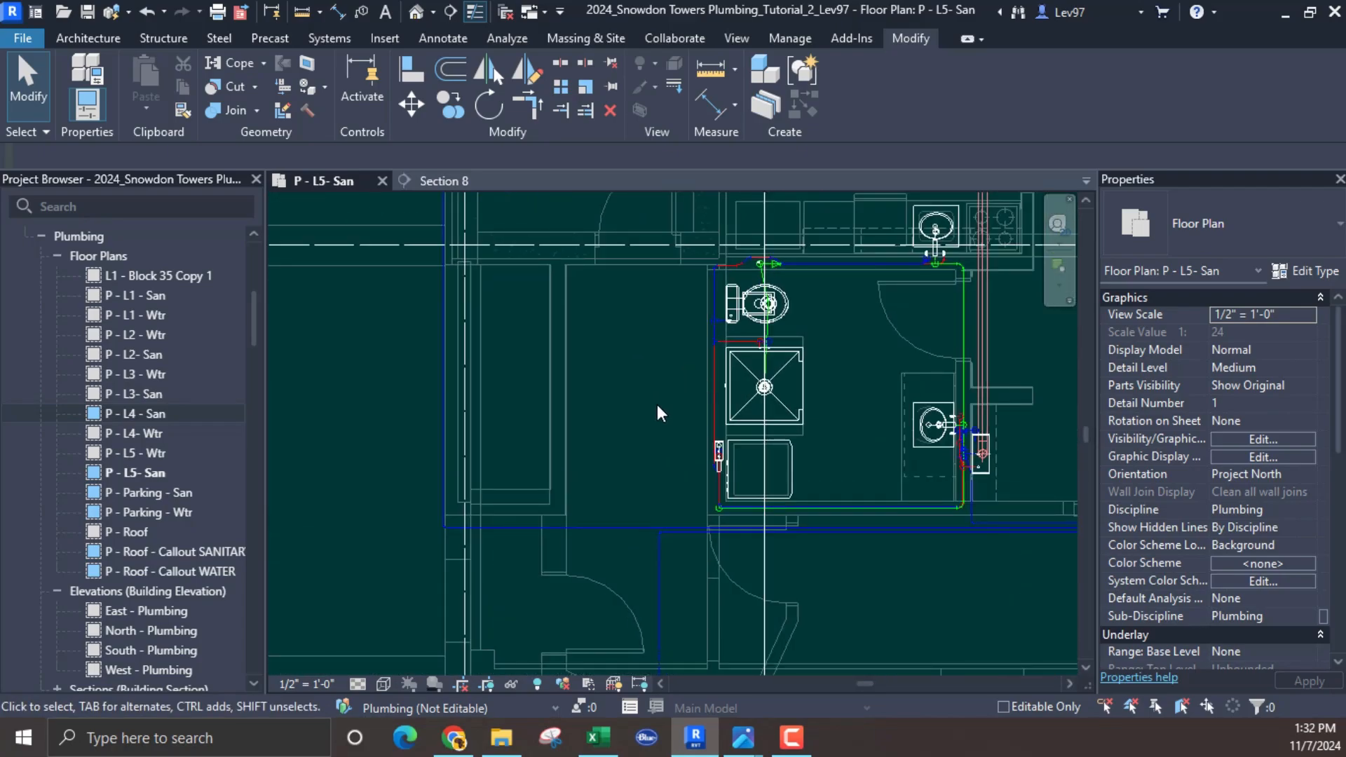
Step: Hide the linked Snowdon Towers Sample Plumbing.rvt model in the P - L5- San plan
click(1265, 433)
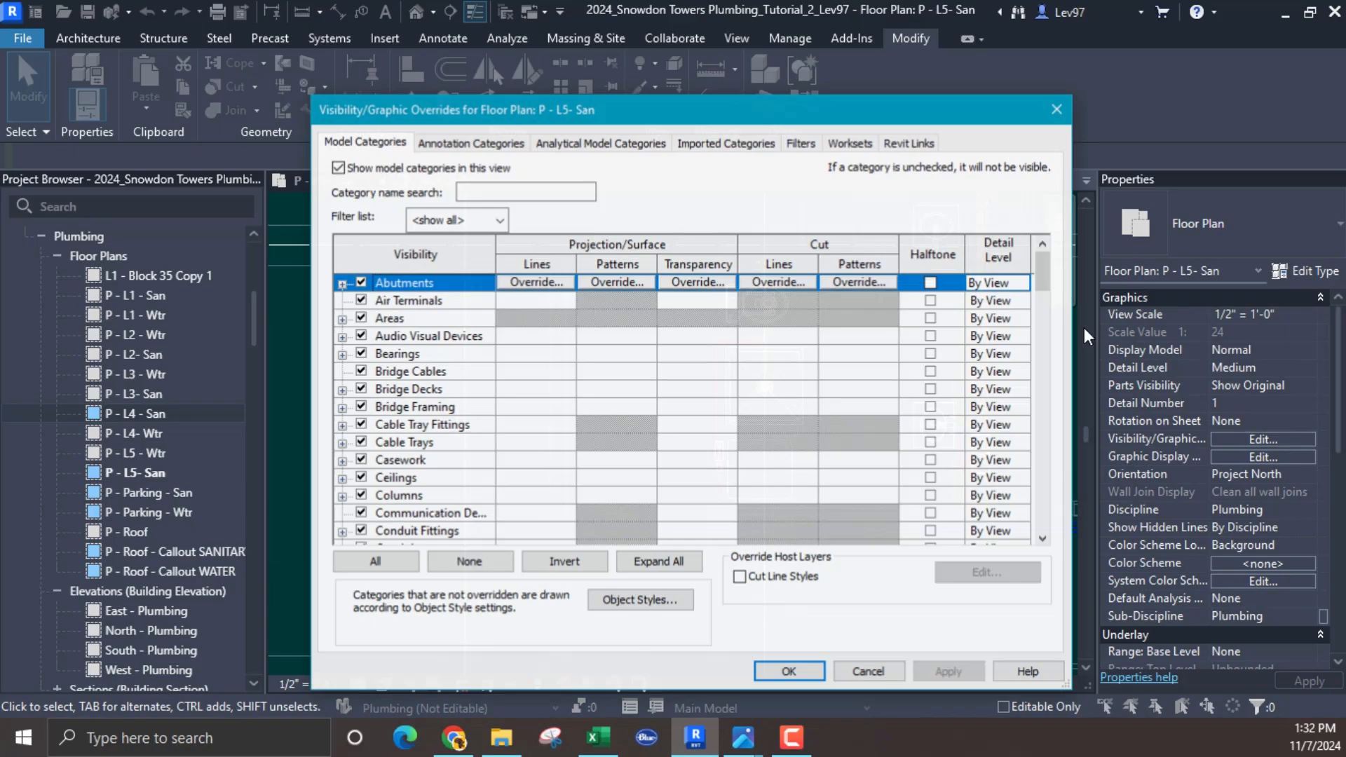
click(908, 144)
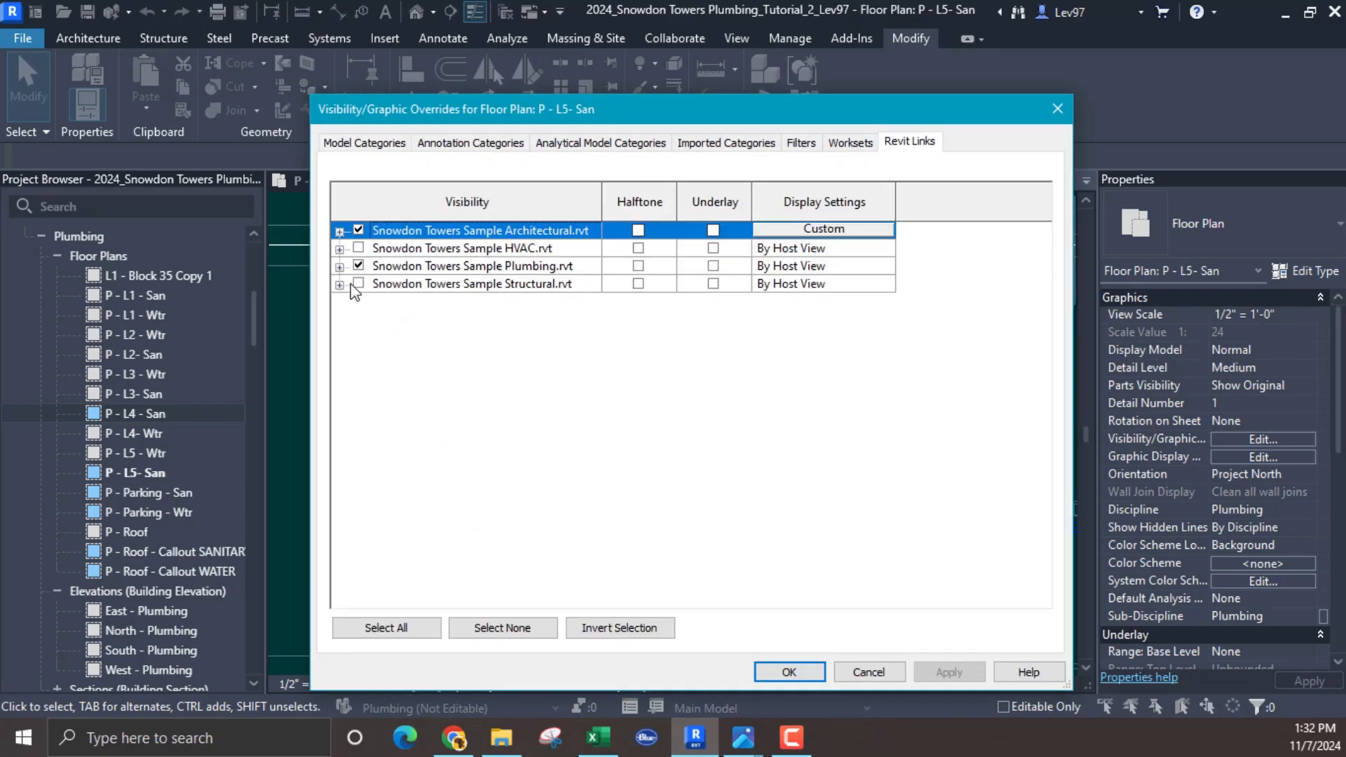
click(382, 266)
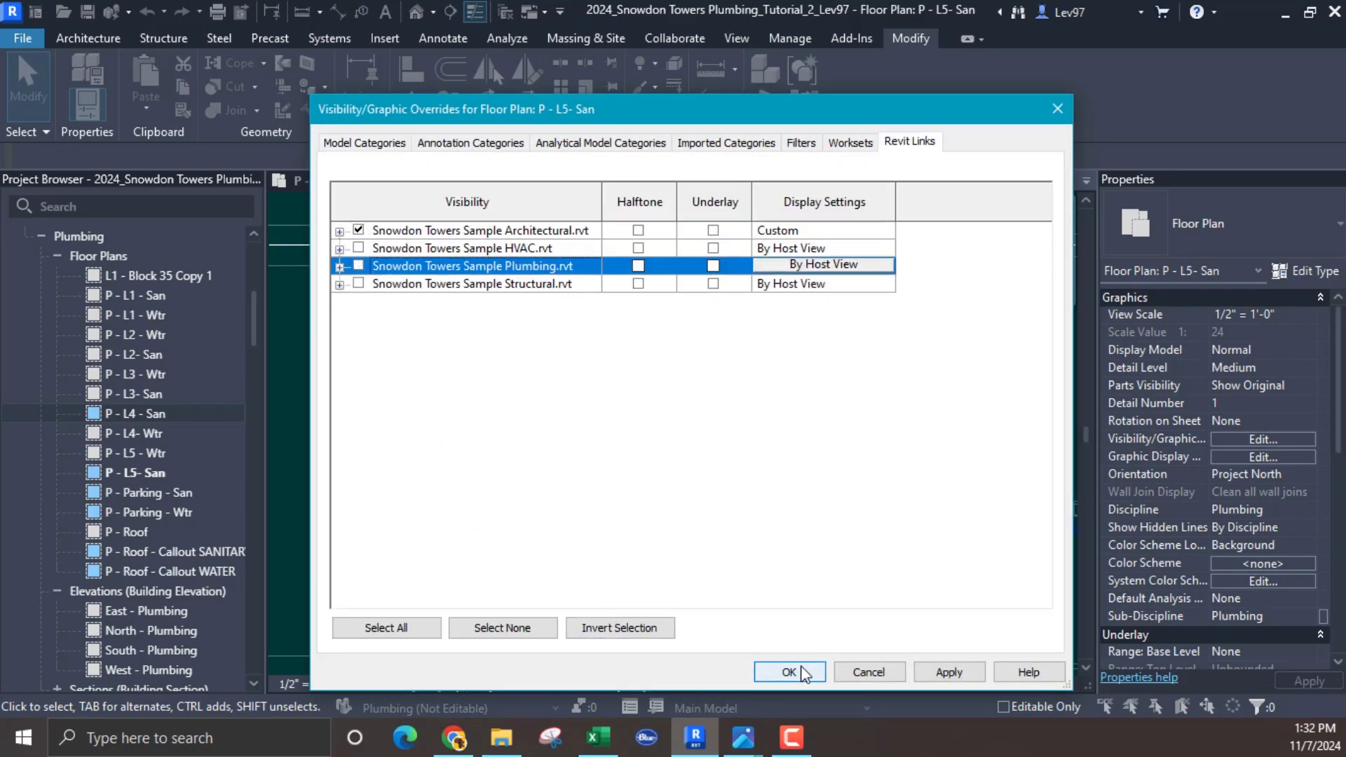
click(789, 672)
Step: Set the plan's view scale to 1/8" = 1'-0"
middle_drag(667, 460, 626, 561)
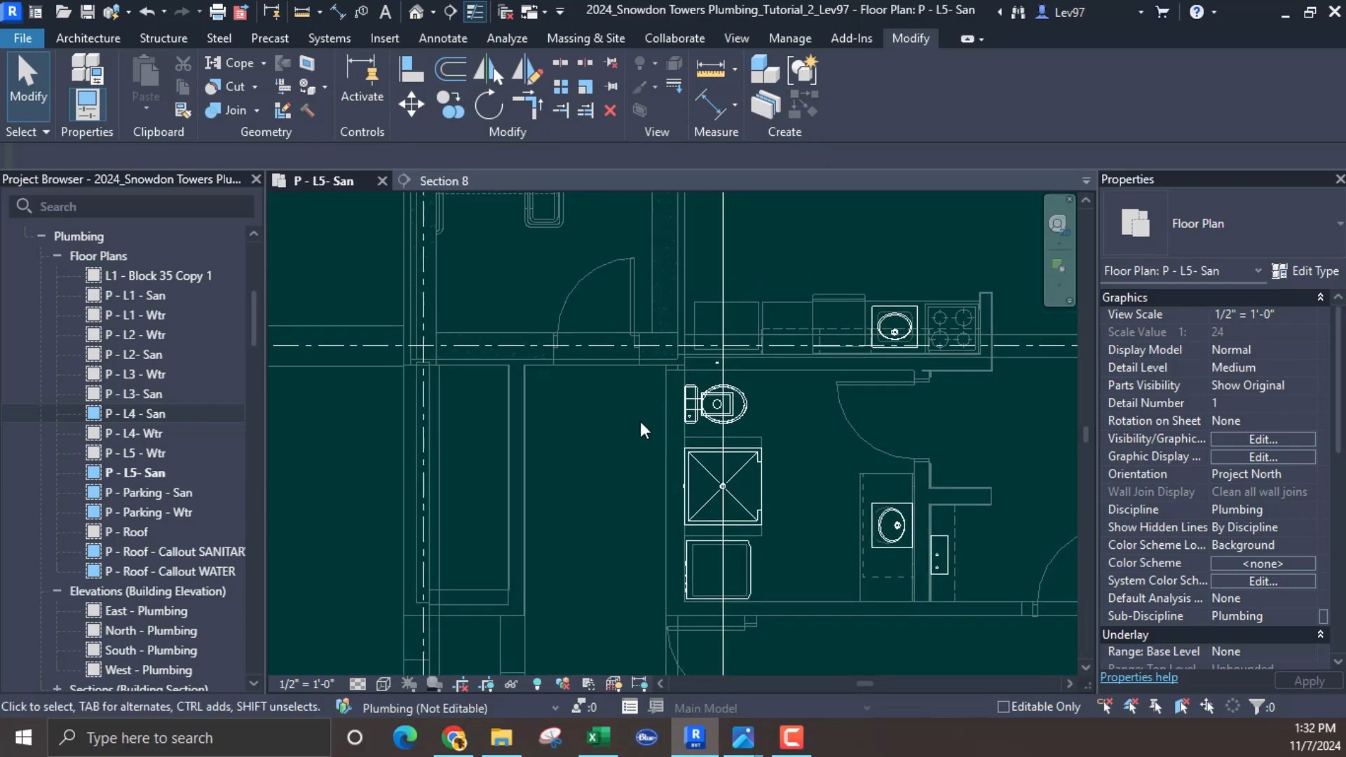
scroll(639, 409, up, 3)
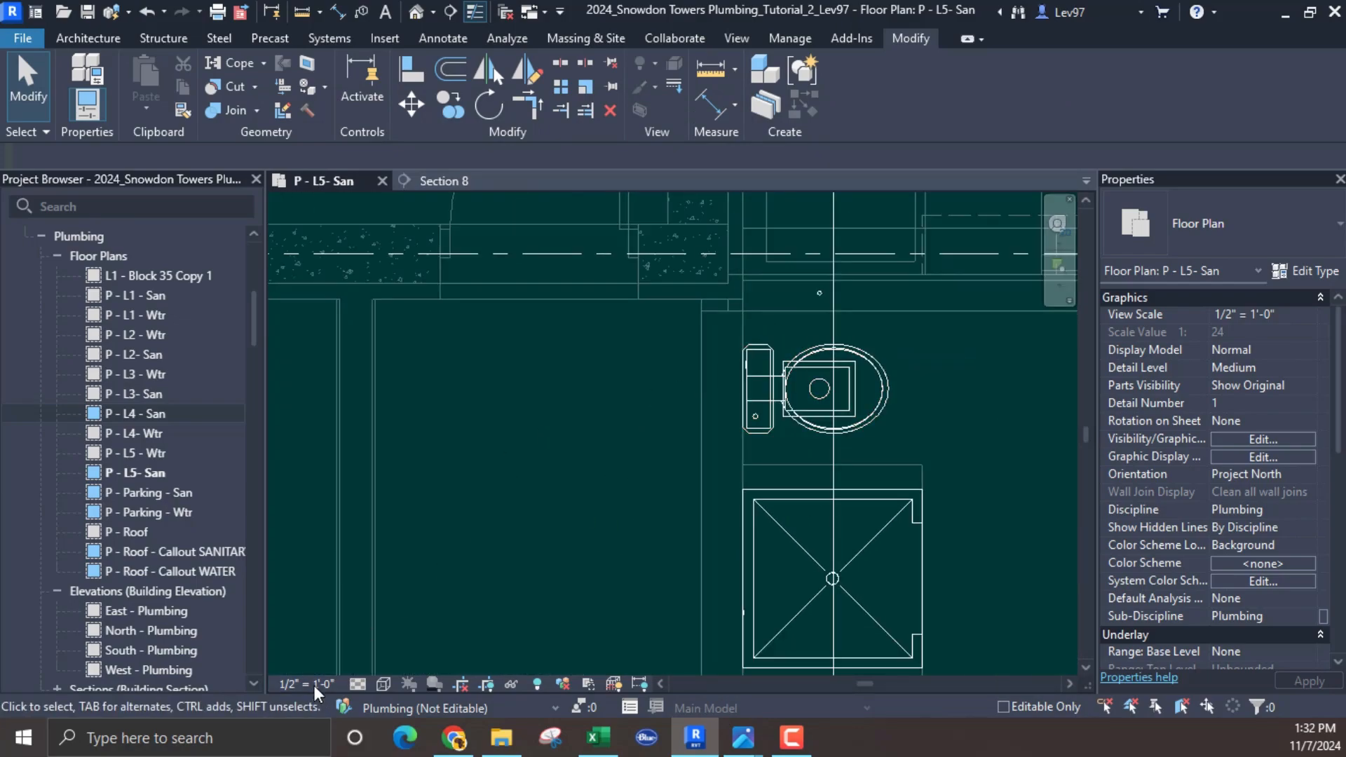
click(314, 684)
click(326, 284)
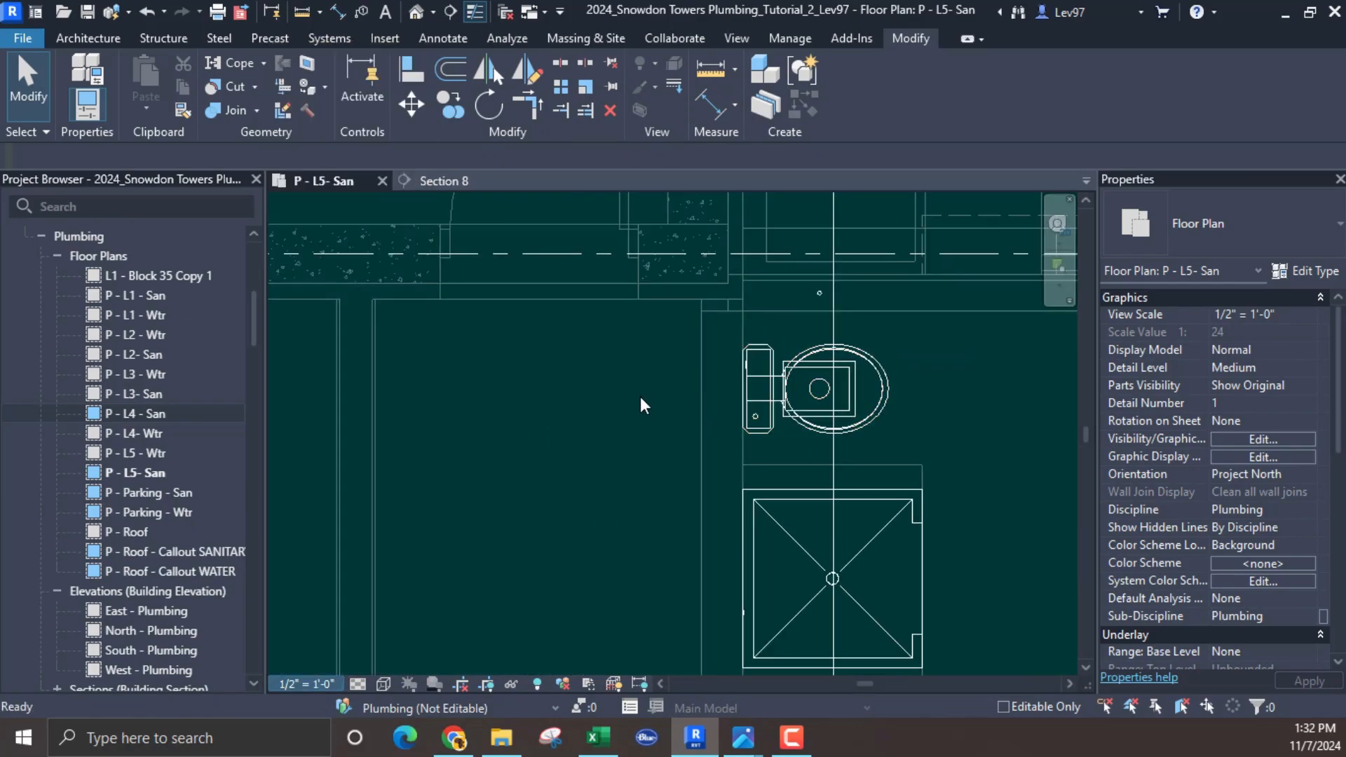
Step: Copy the 3" vertical PVC pipe from the wall beside the water closet diagonally at 135° into the wall behind its tank
middle_drag(634, 406, 590, 459)
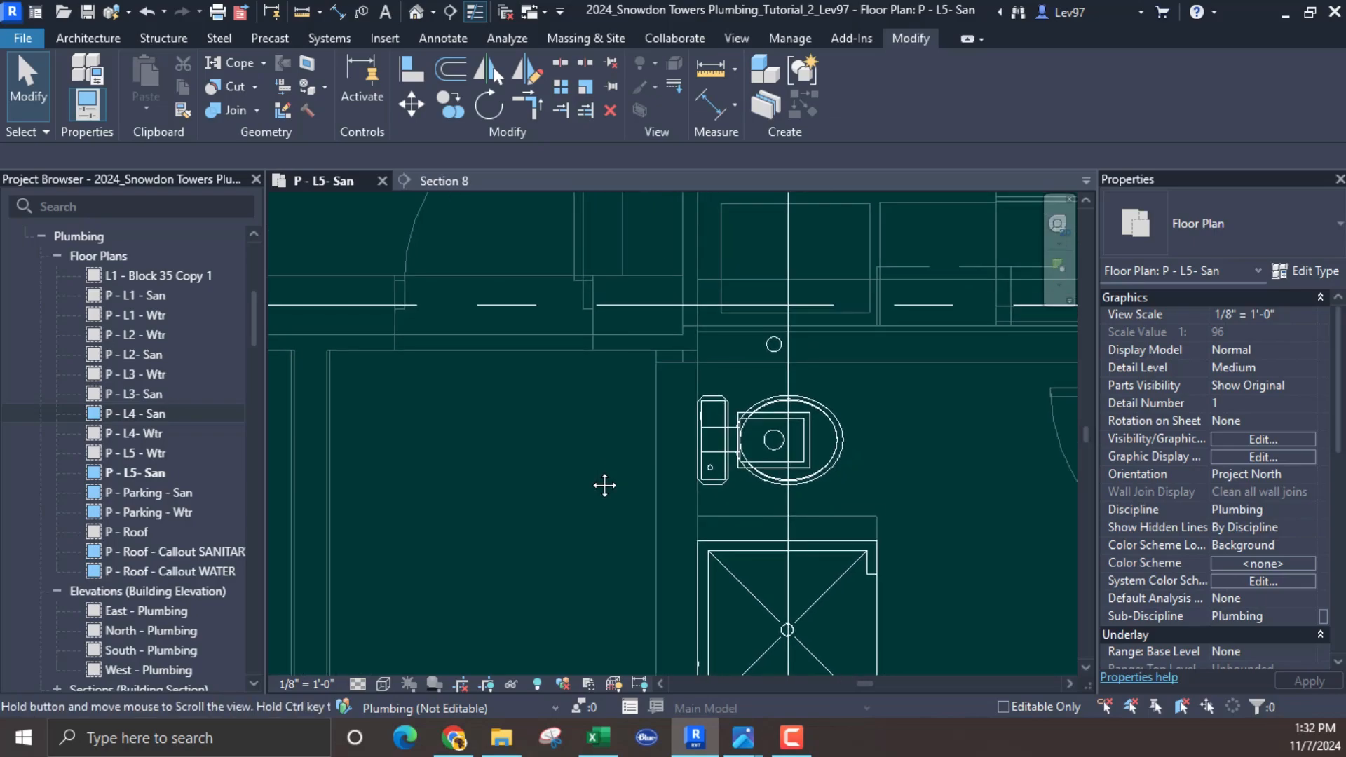
click(771, 350)
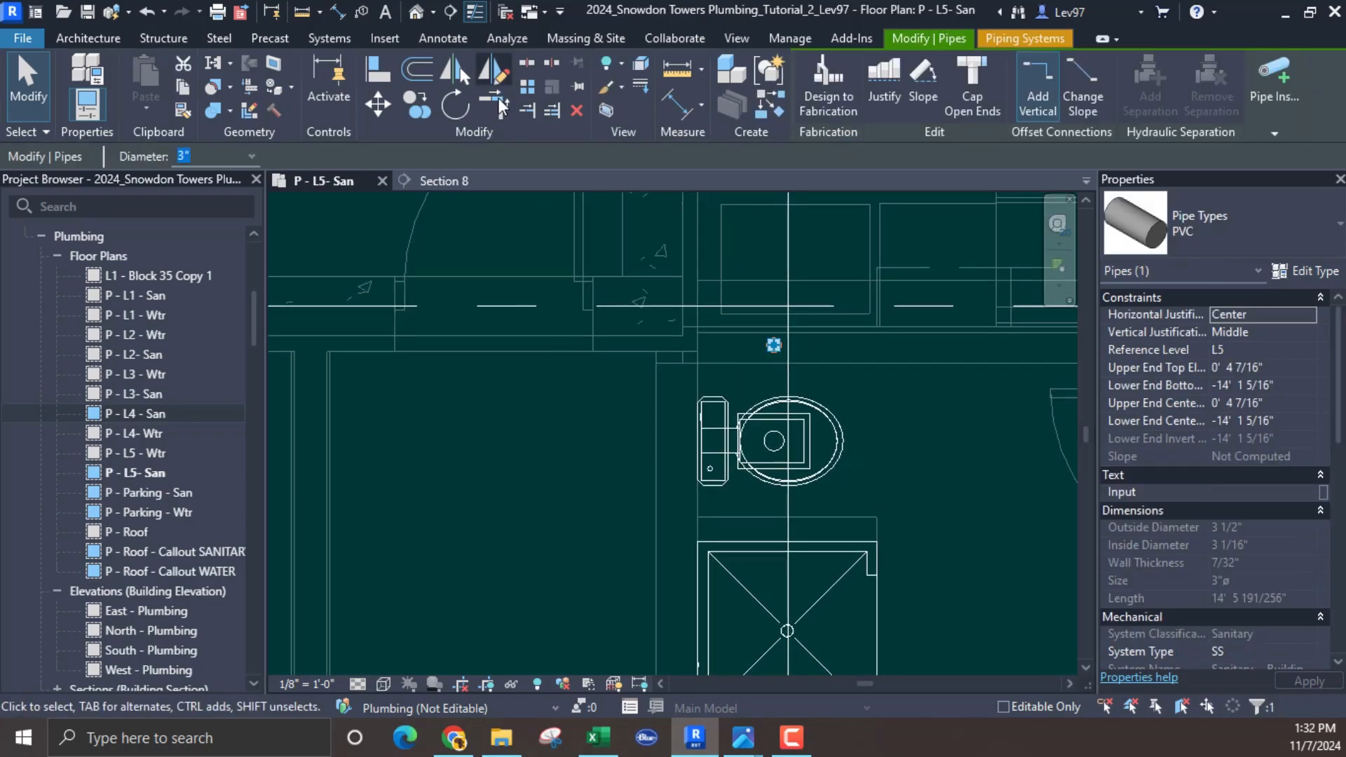
click(414, 108)
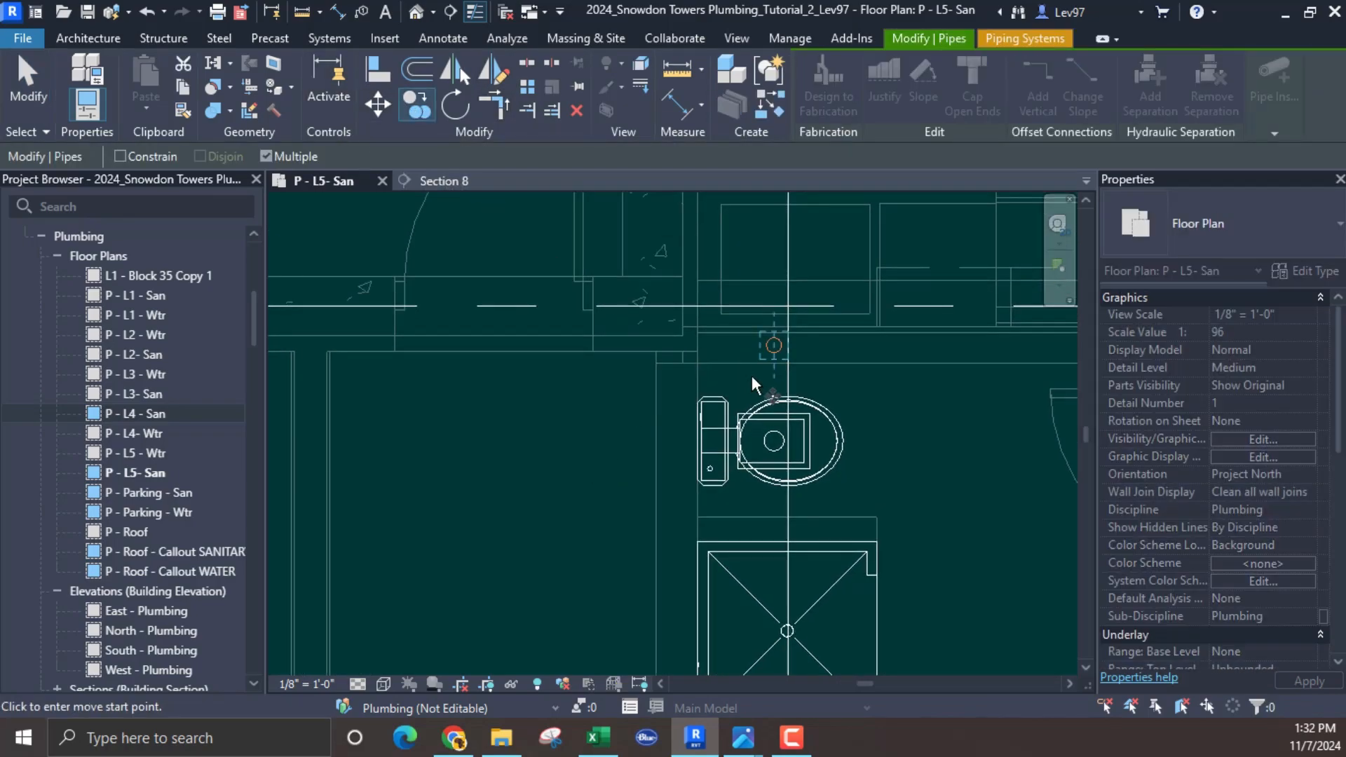
click(773, 345)
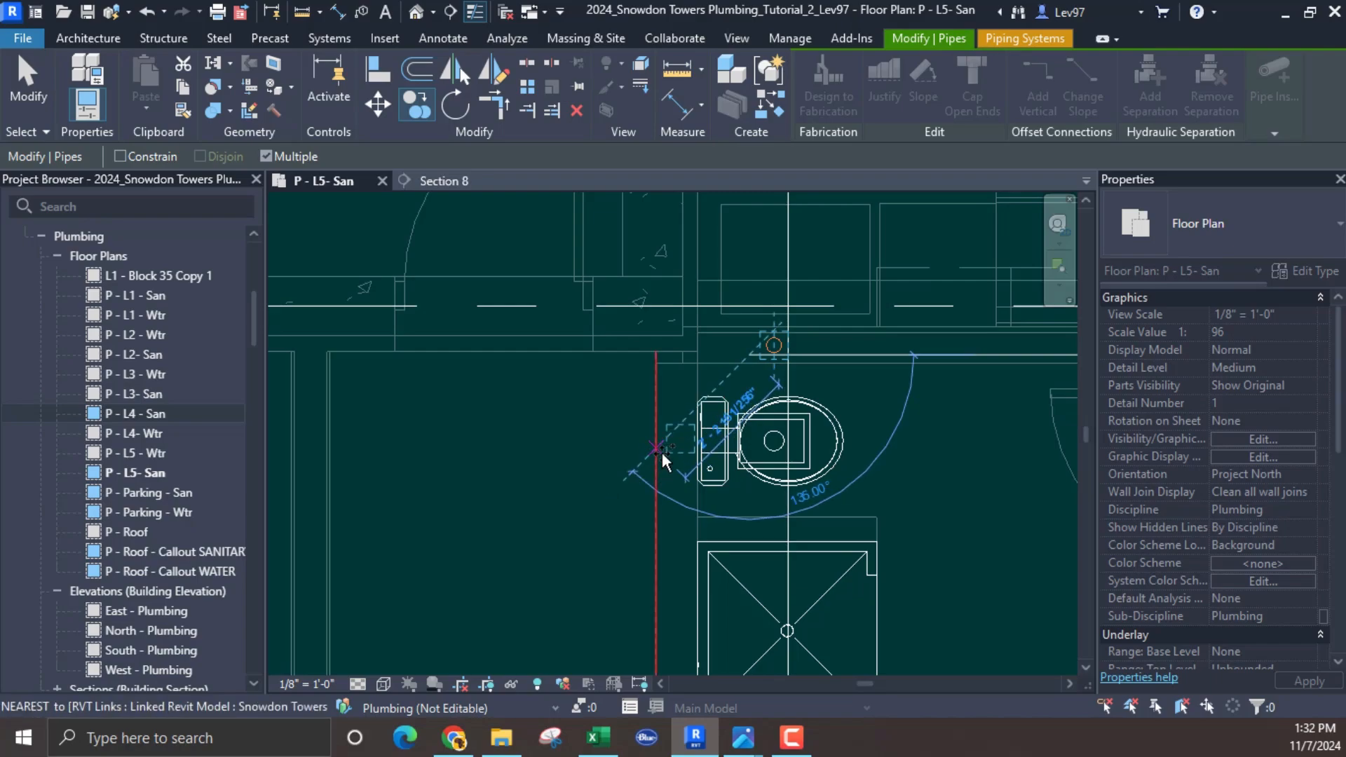
click(662, 454)
key(Escape)
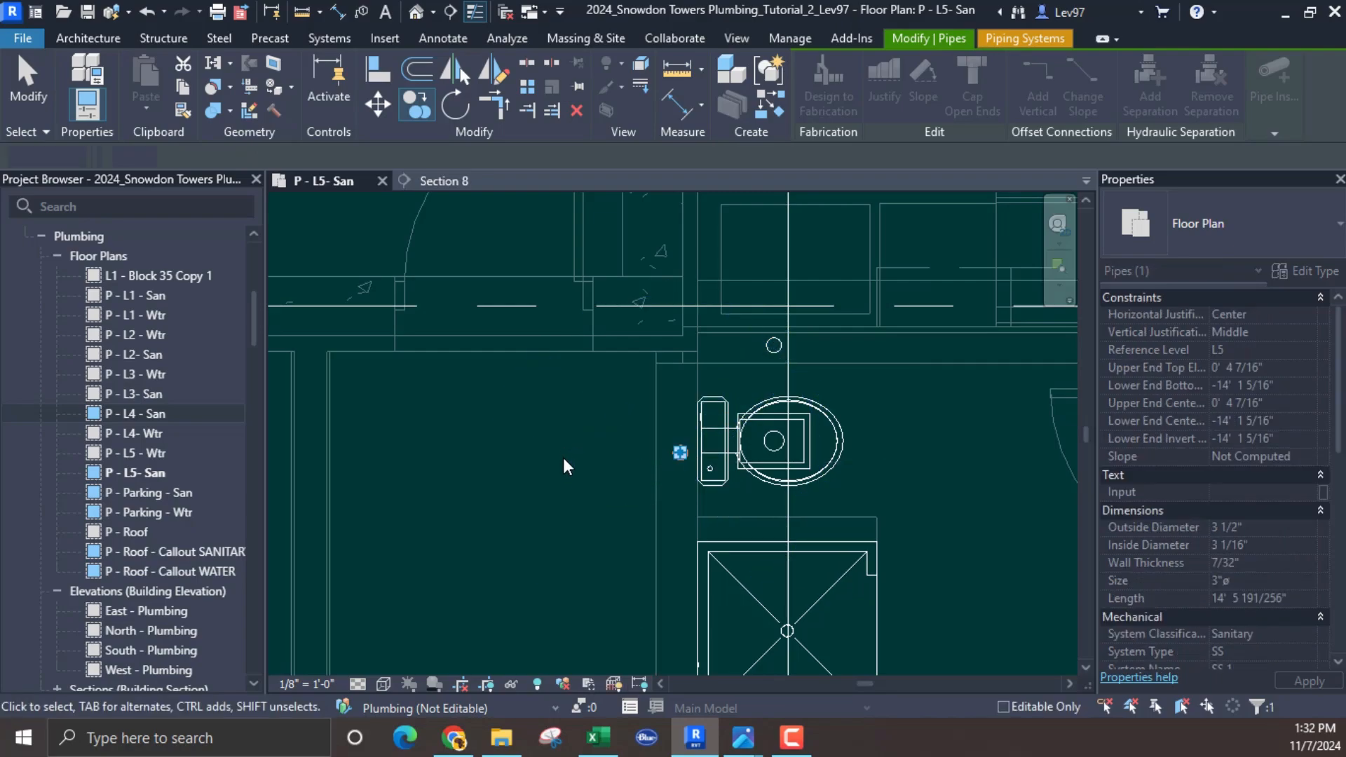
key(Escape)
Step: Review the copied vertical pipe's constraints, dimensions and system properties
click(674, 472)
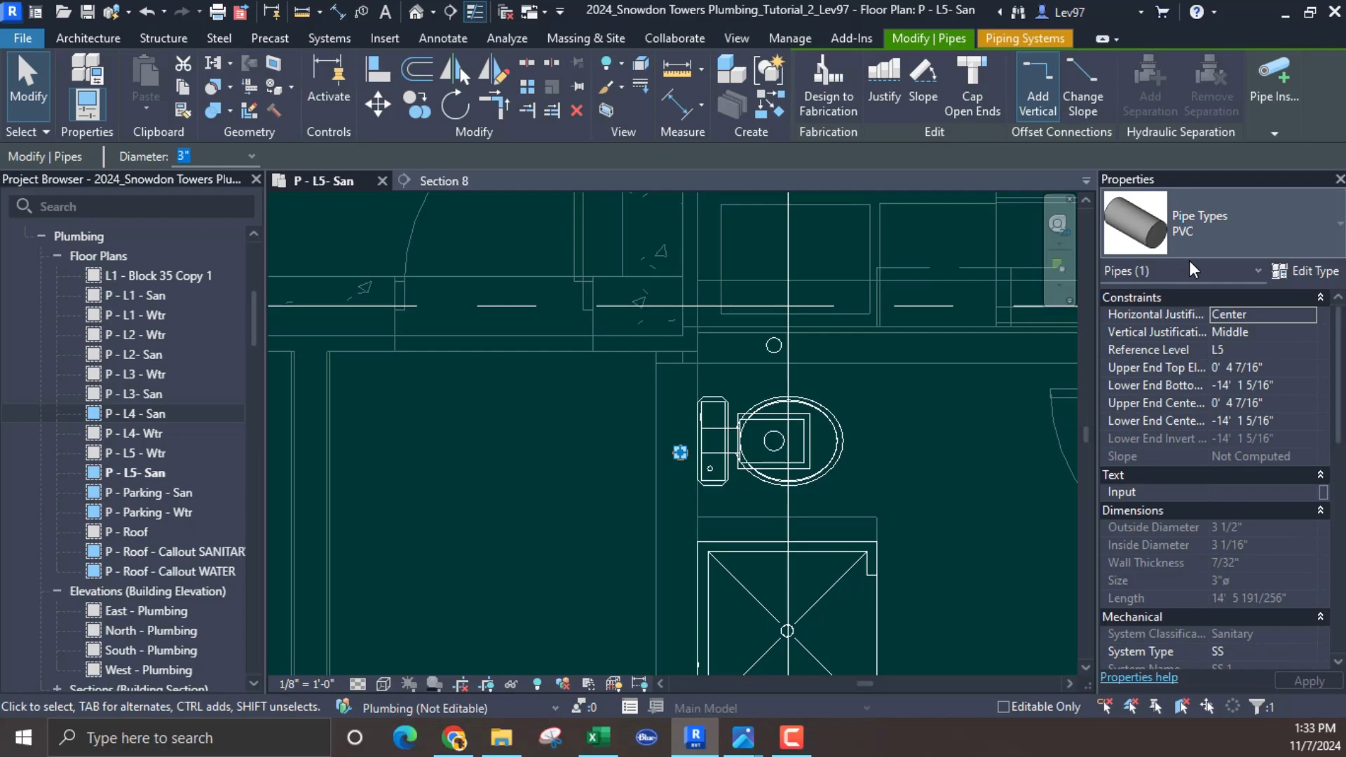
scroll(1251, 534, down, 2)
scroll(1237, 552, down, 1)
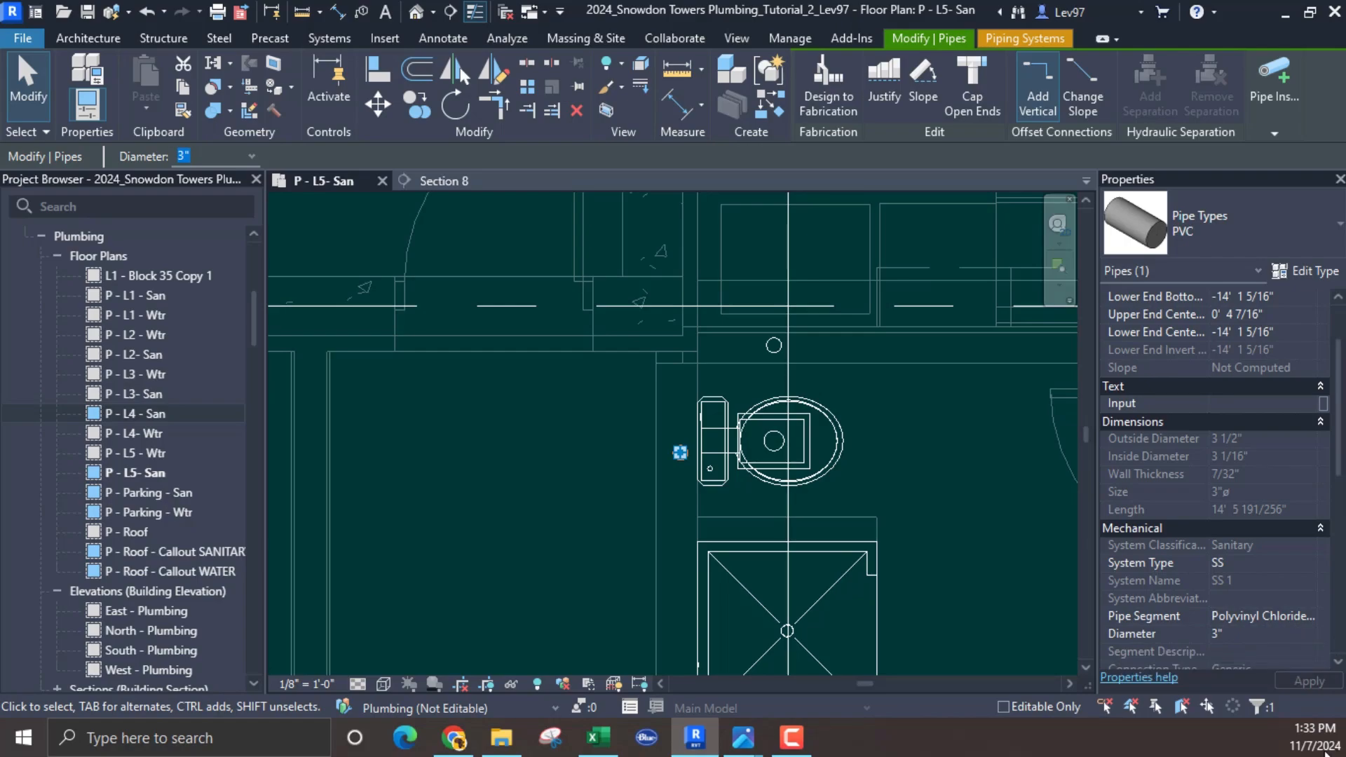
click(887, 432)
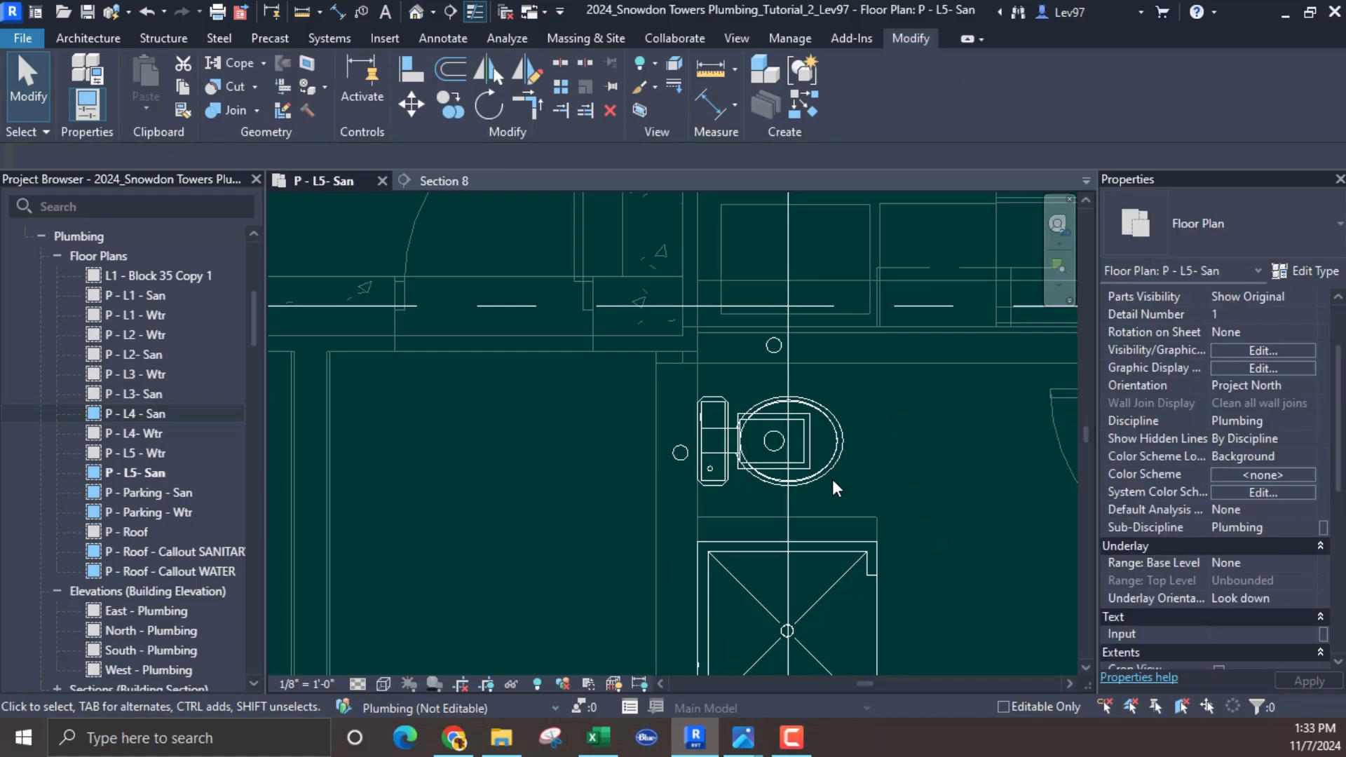
Step: Rotate the Section 8 line 90° about a point between the water closet and the shower
click(790, 516)
scroll(756, 431, up, 2)
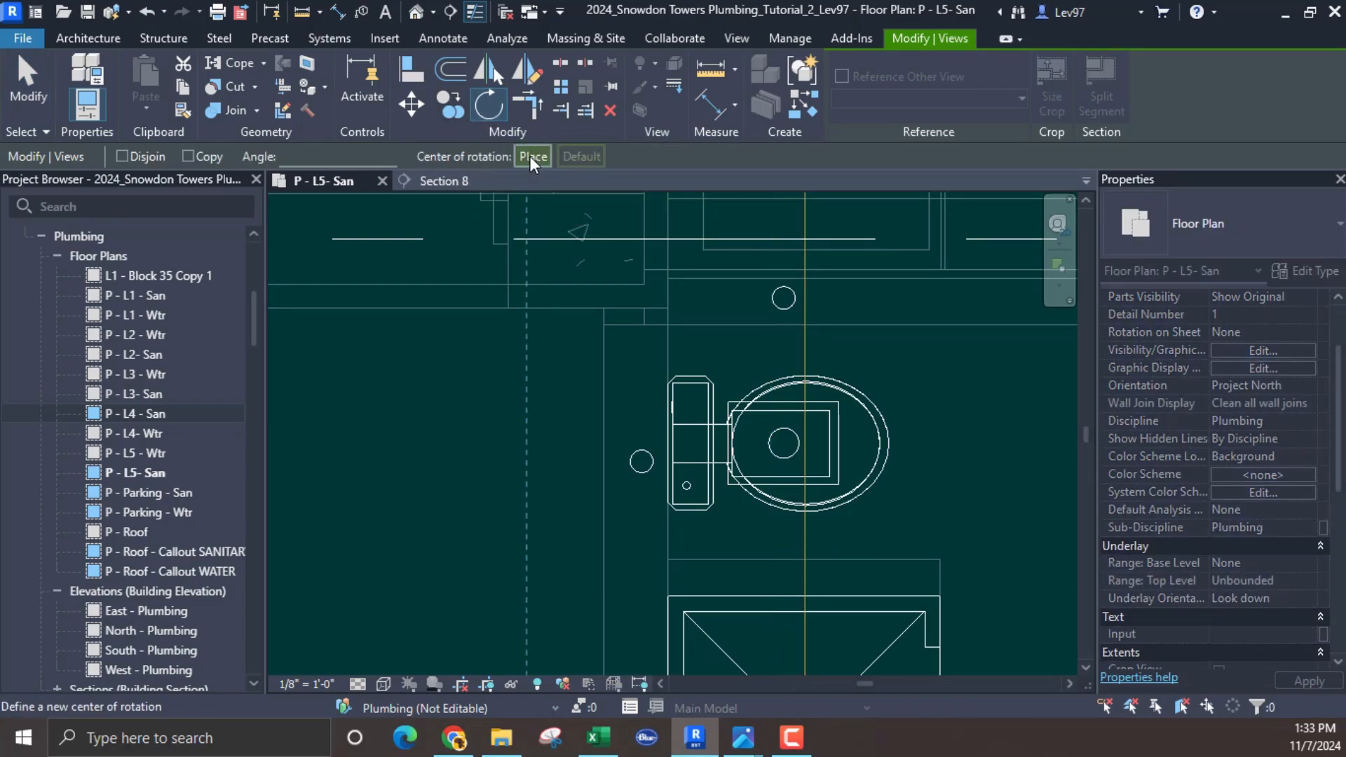
click(529, 156)
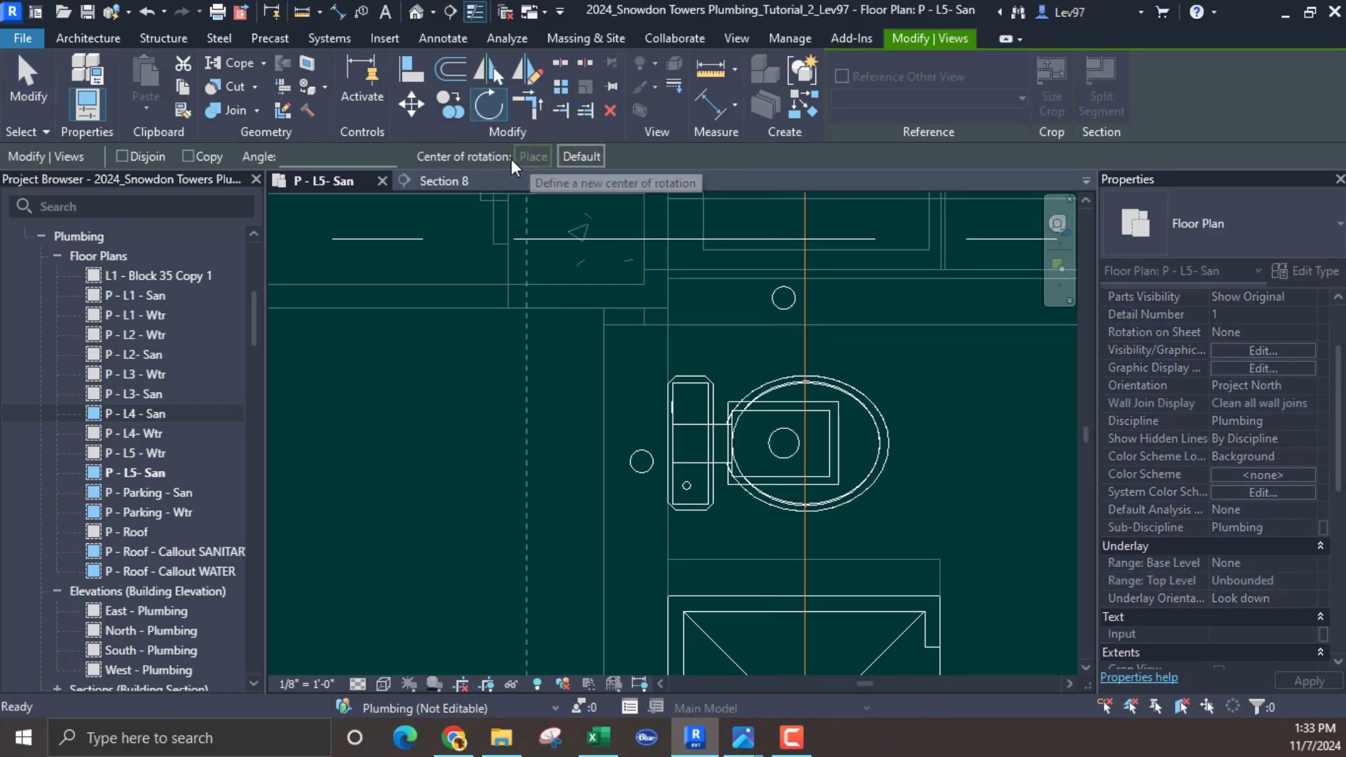
click(805, 538)
click(1002, 540)
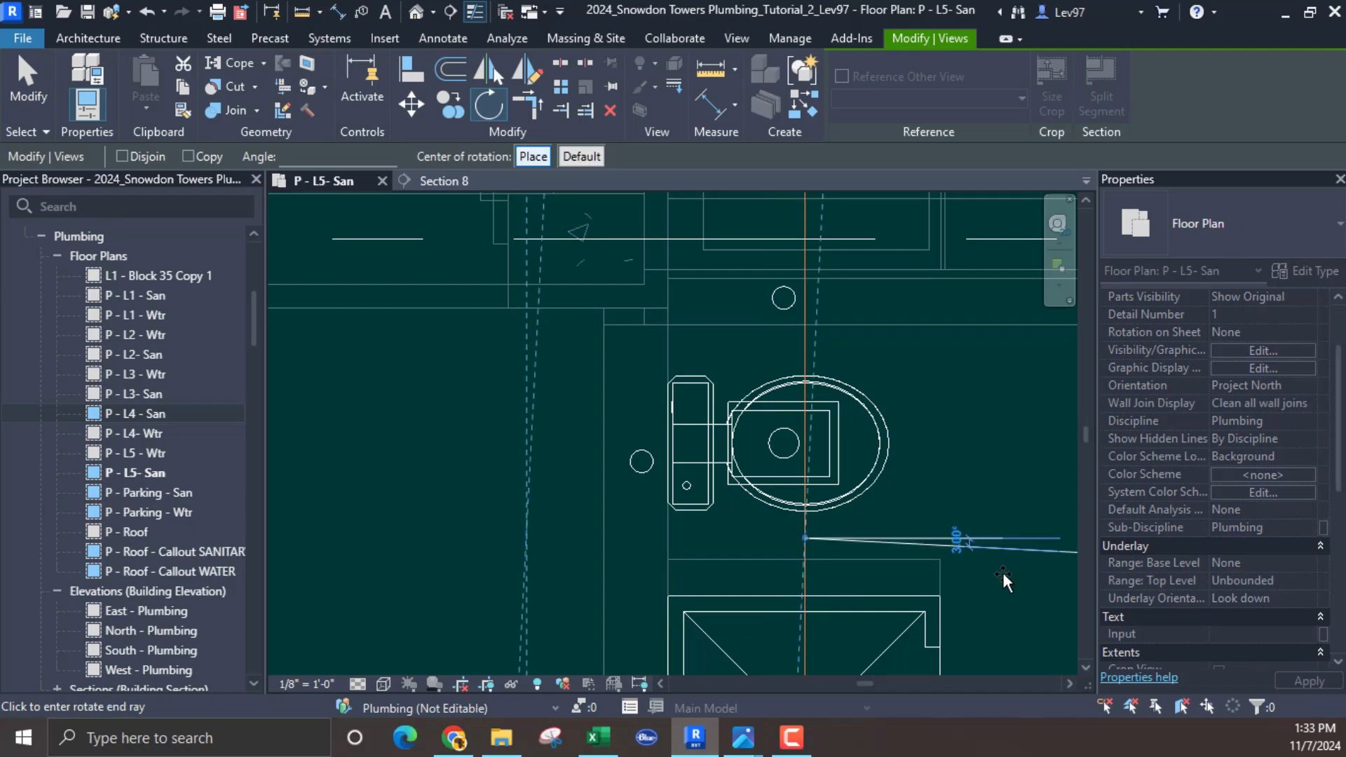
text(90)
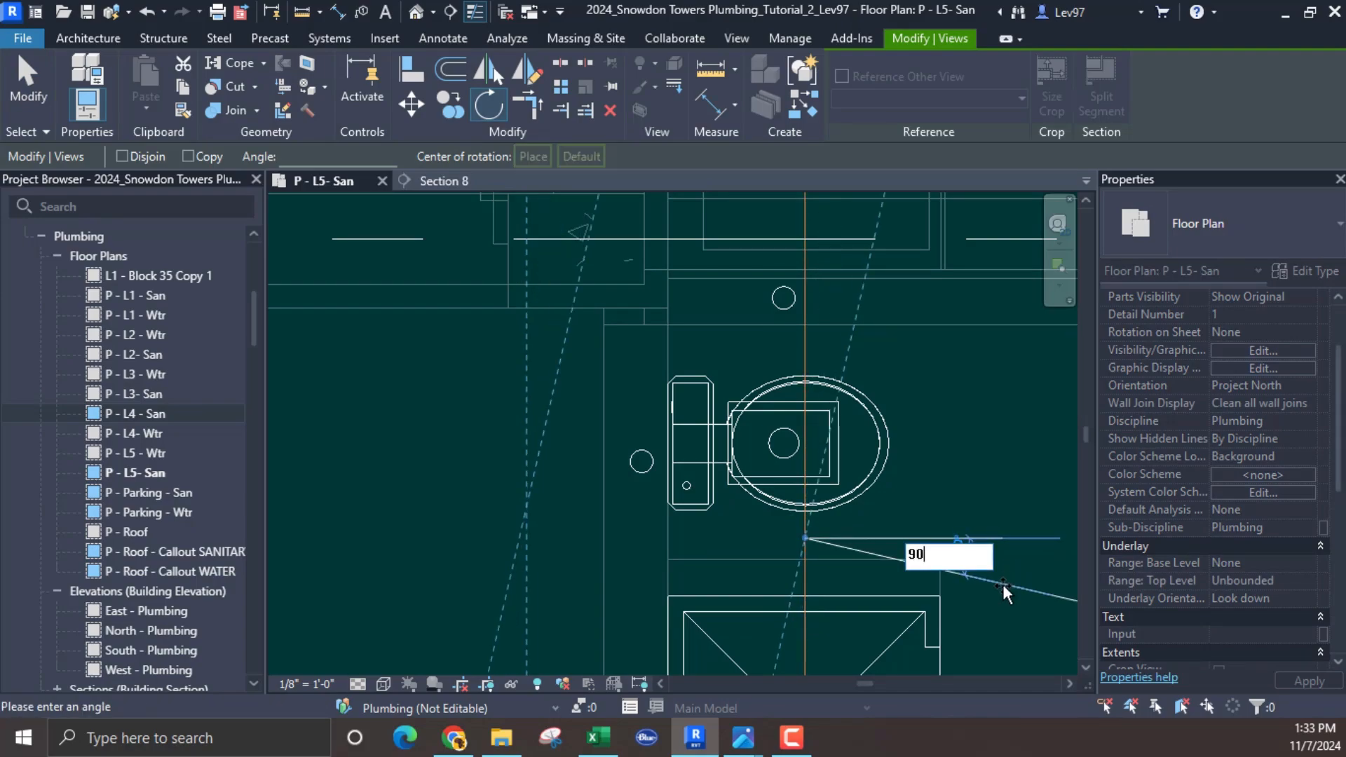
key(Return)
Step: Move the rotated section line across the water closet next to the copied pipe and extend its far clip offset to about 0' 5 3/4"
drag(982, 548, 916, 482)
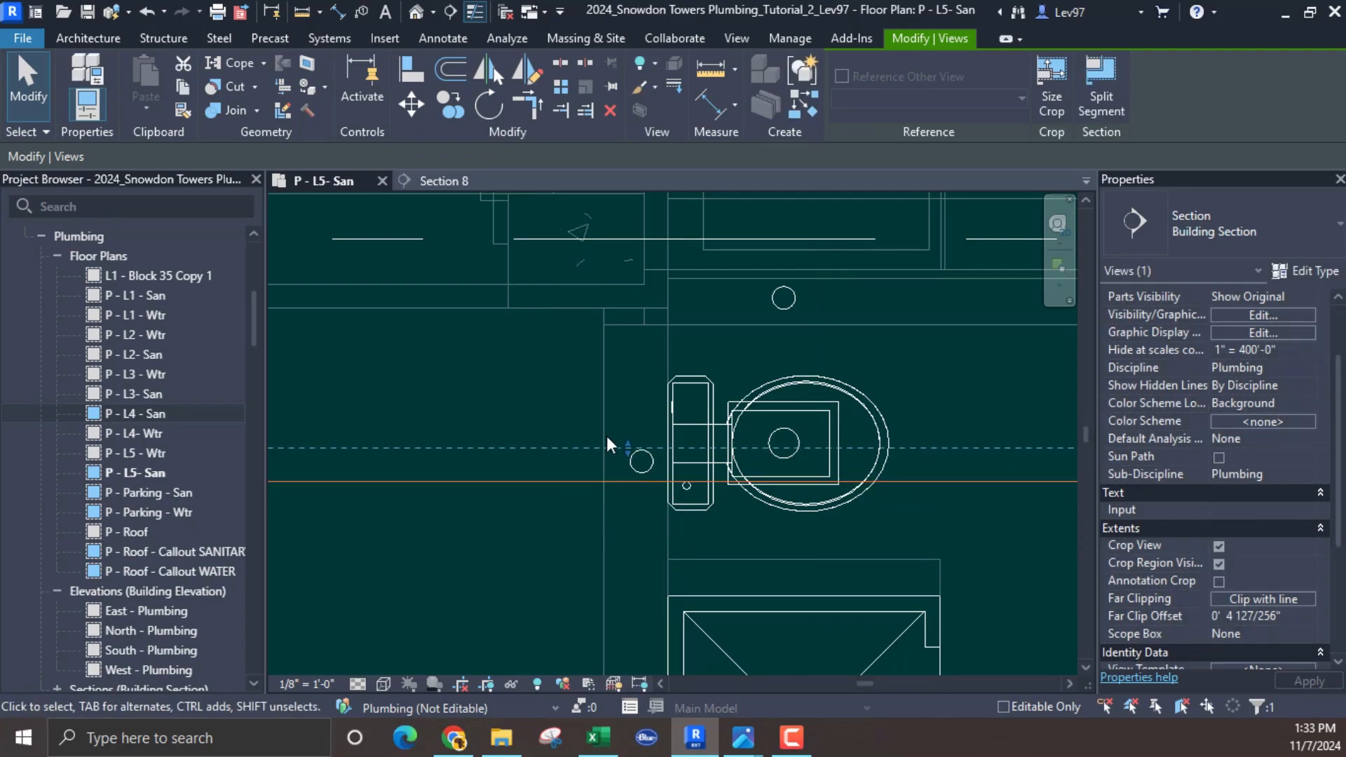
scroll(610, 438, up, 2)
drag(633, 451, 632, 441)
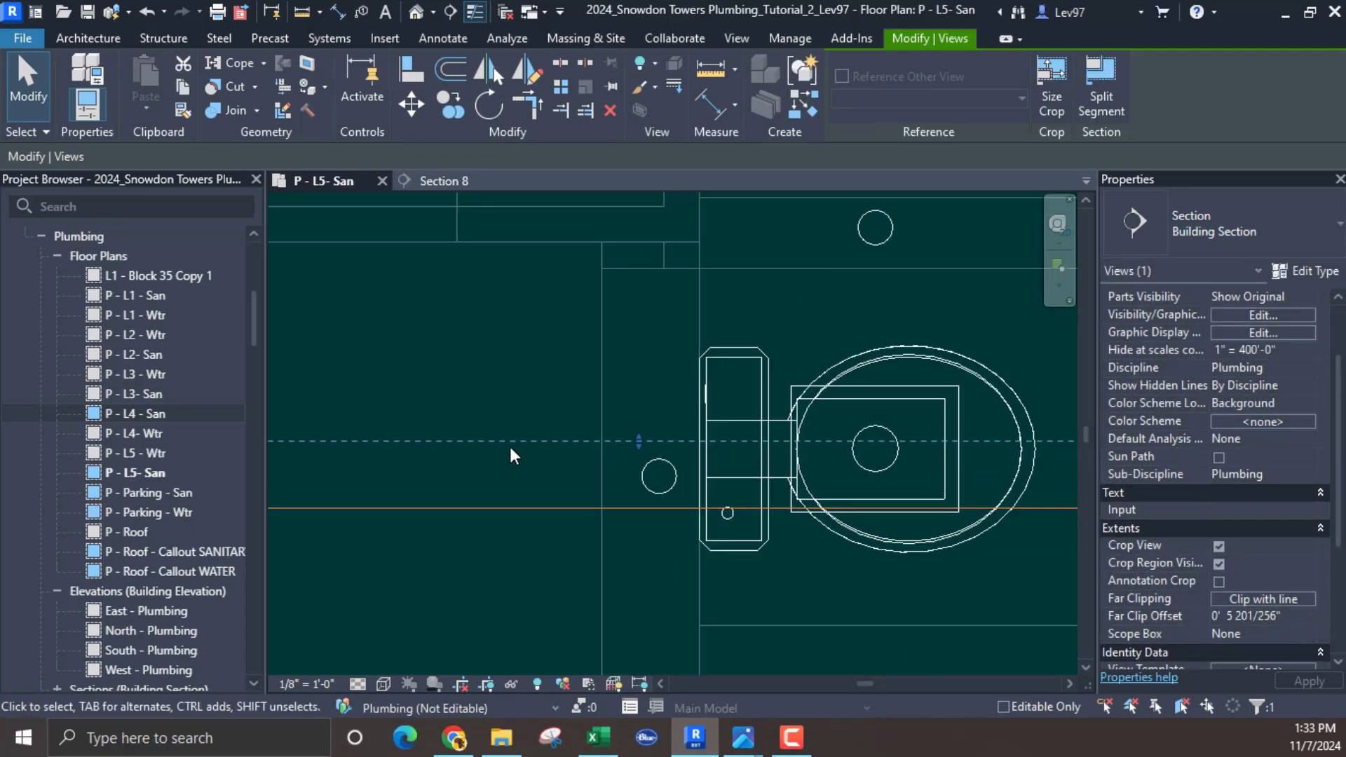
scroll(527, 369, down, 2)
click(511, 460)
middle_drag(511, 460, 612, 418)
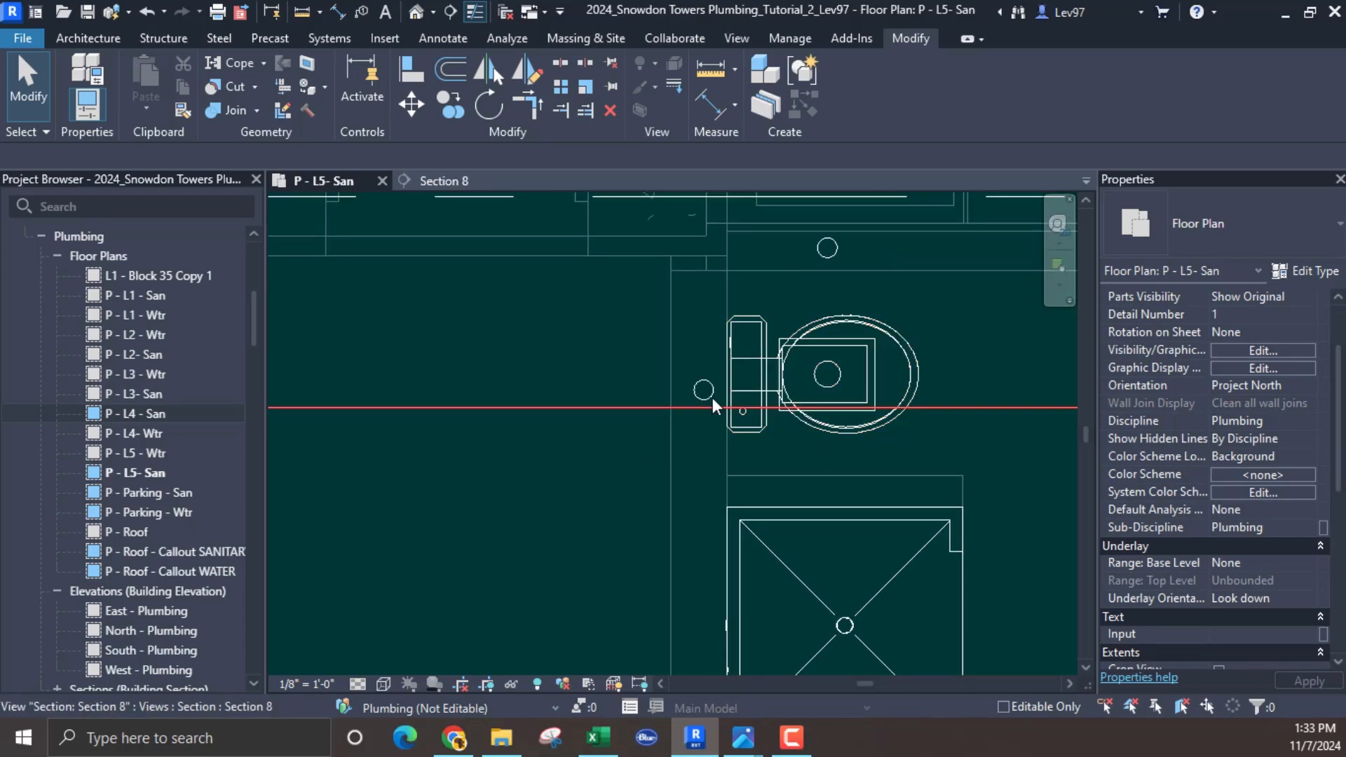
scroll(680, 343, down, 1)
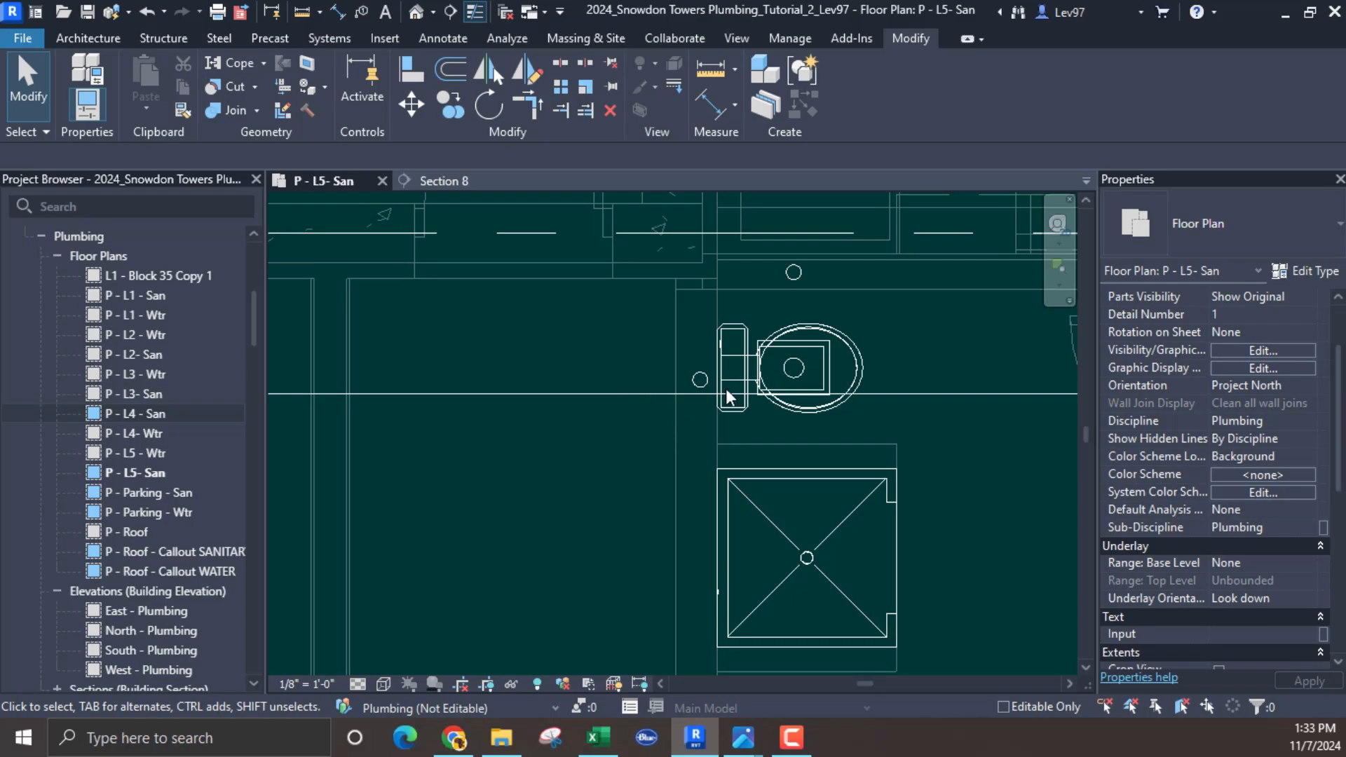
Step: Open the Section 8 view from its section line and examine the water closet piping from level L5 down to L3
click(596, 401)
right_click(599, 439)
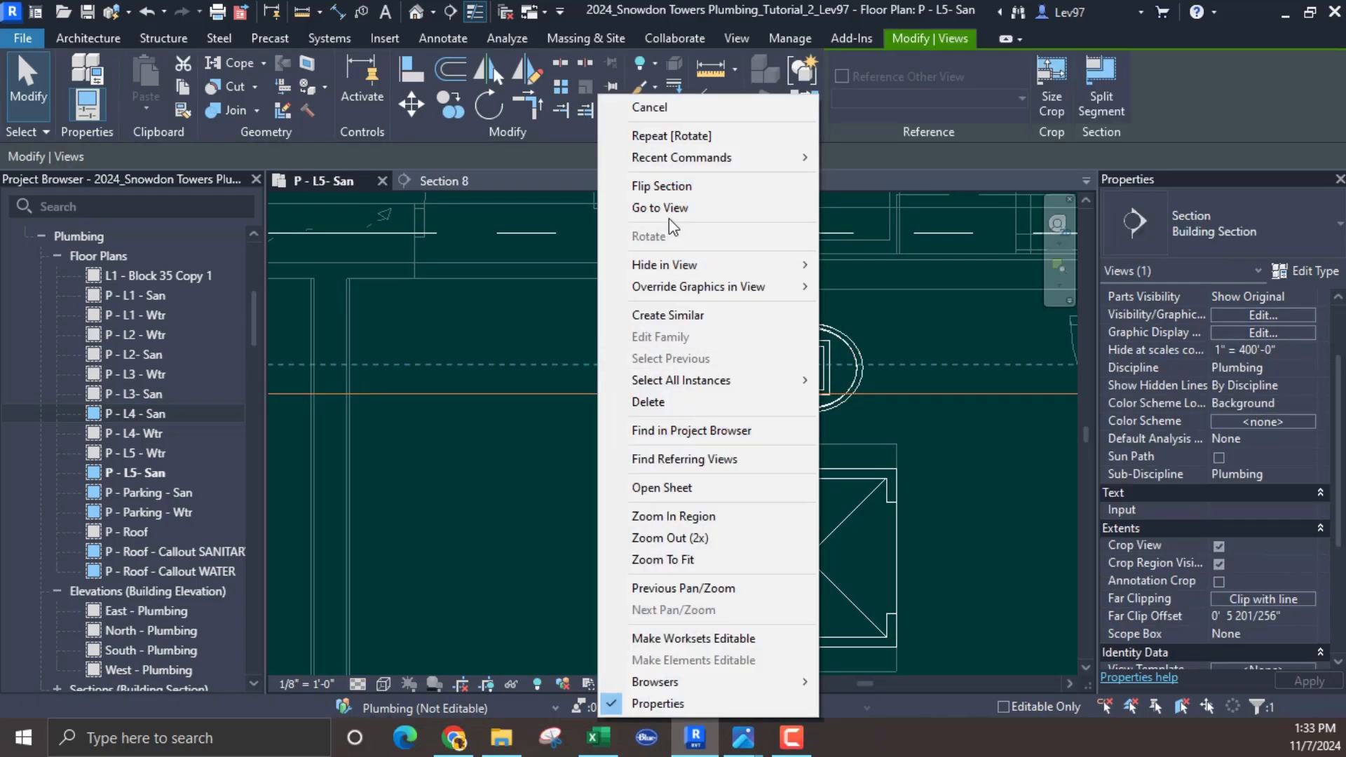
click(671, 207)
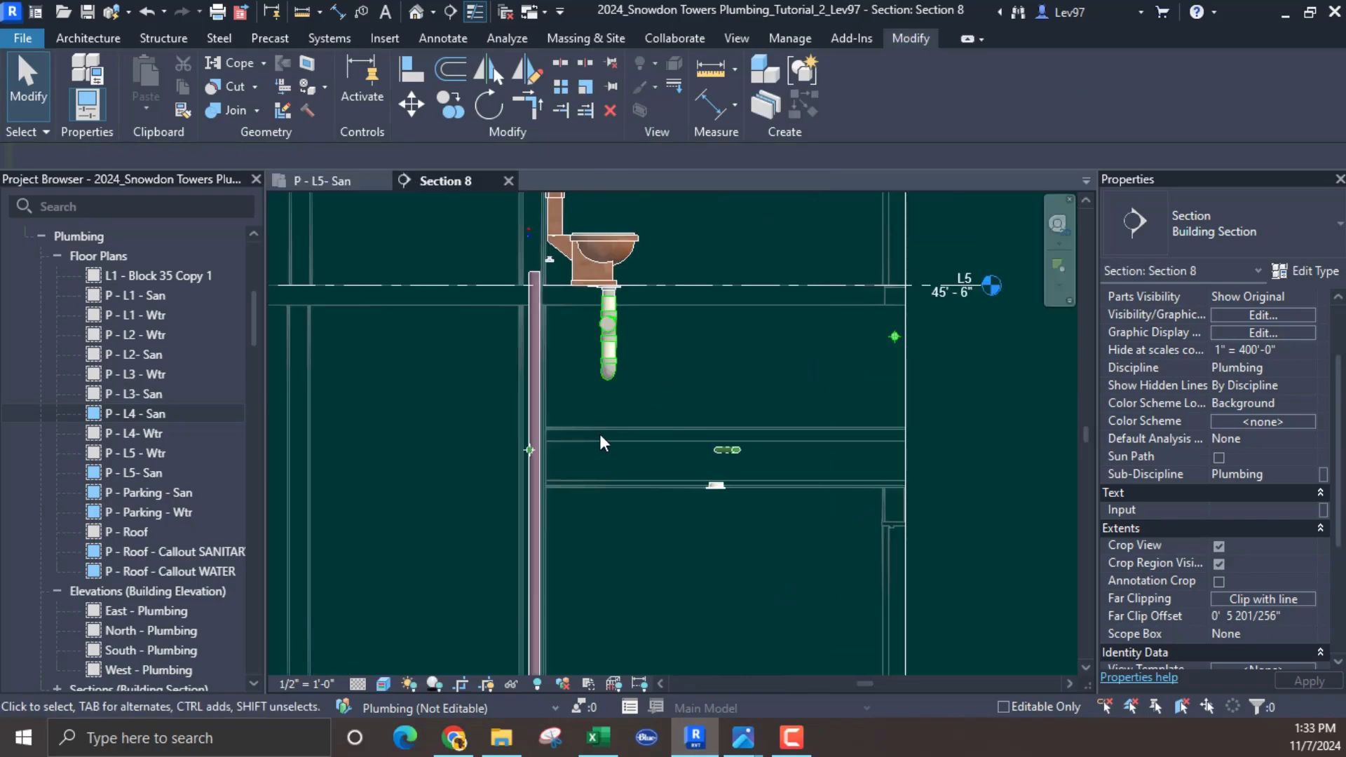
middle_drag(606, 354, 768, 301)
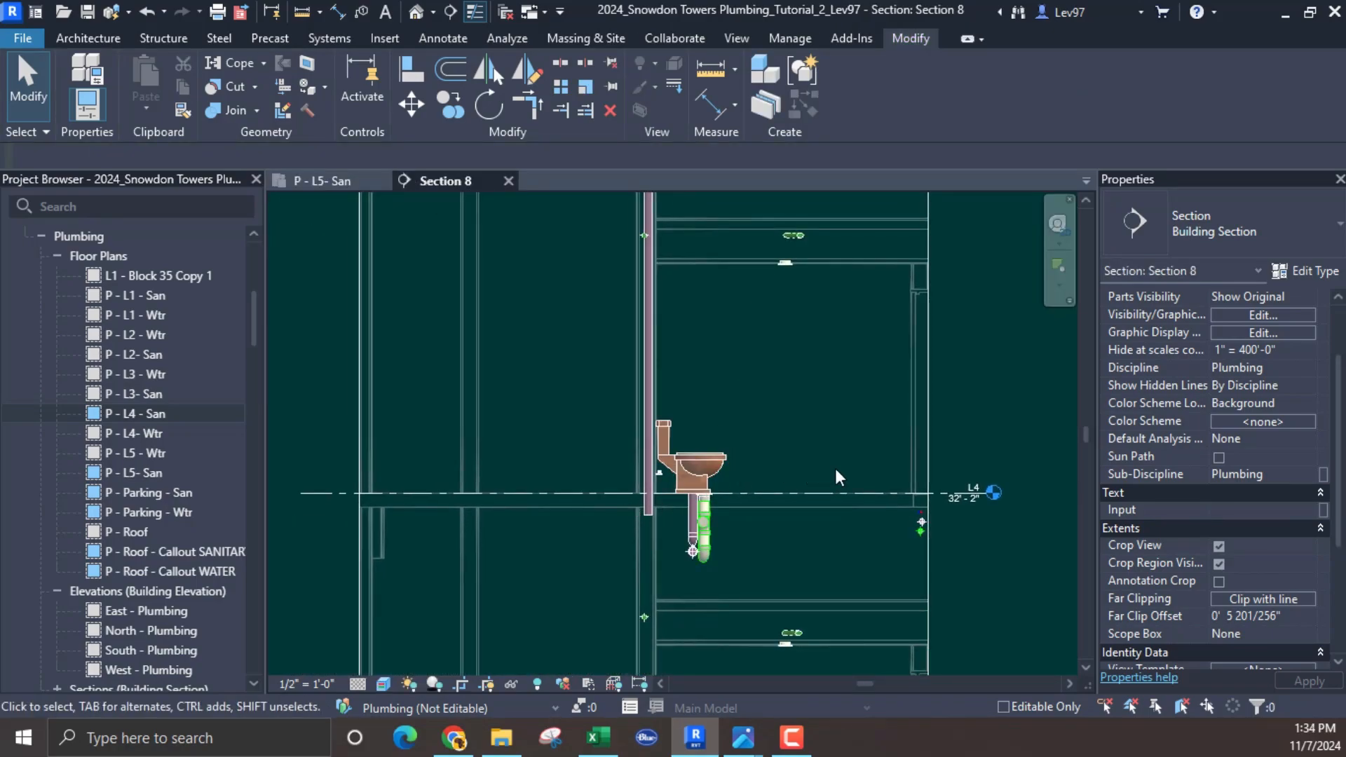
middle_drag(774, 447, 775, 253)
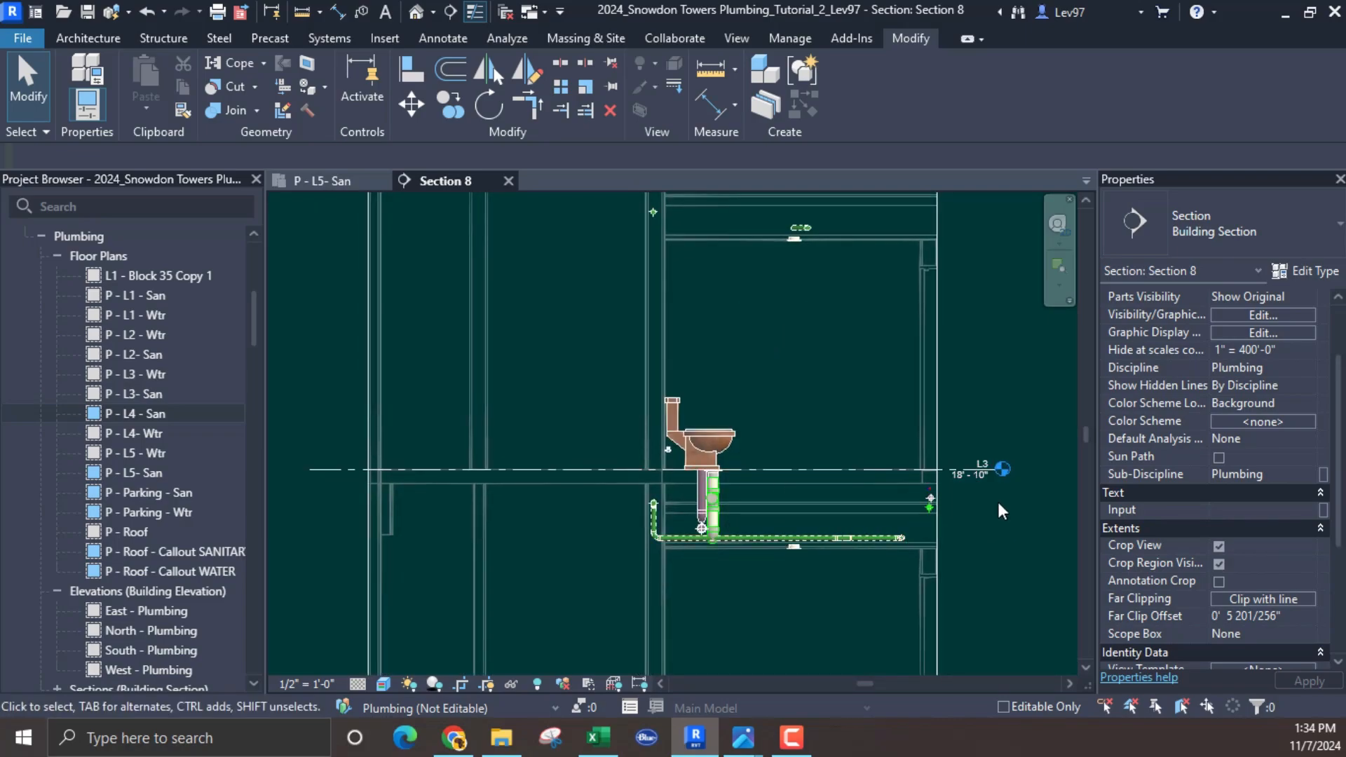
scroll(989, 481, up, 2)
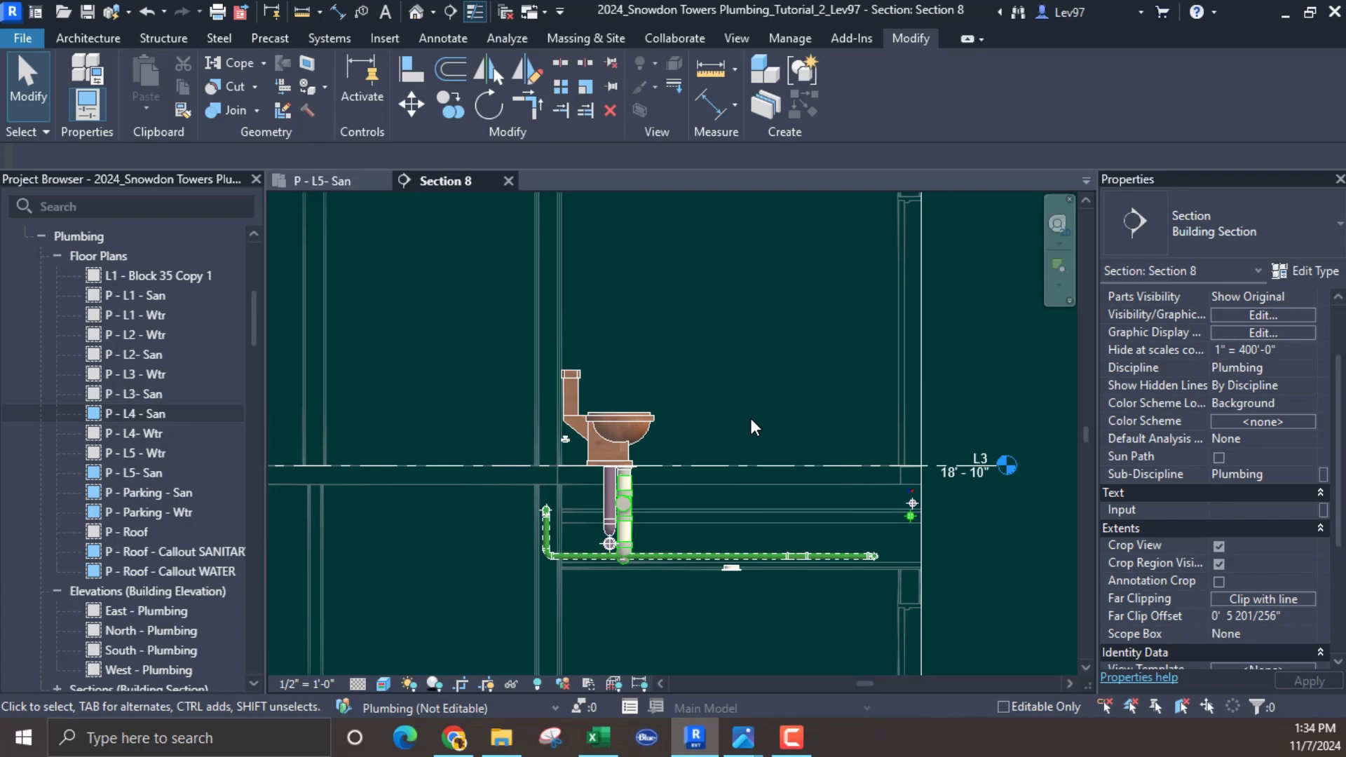
Step: Return to the P - L5- San floor plan and delete the copied 3" vertical pipe in the wall behind the water closet tank
click(342, 182)
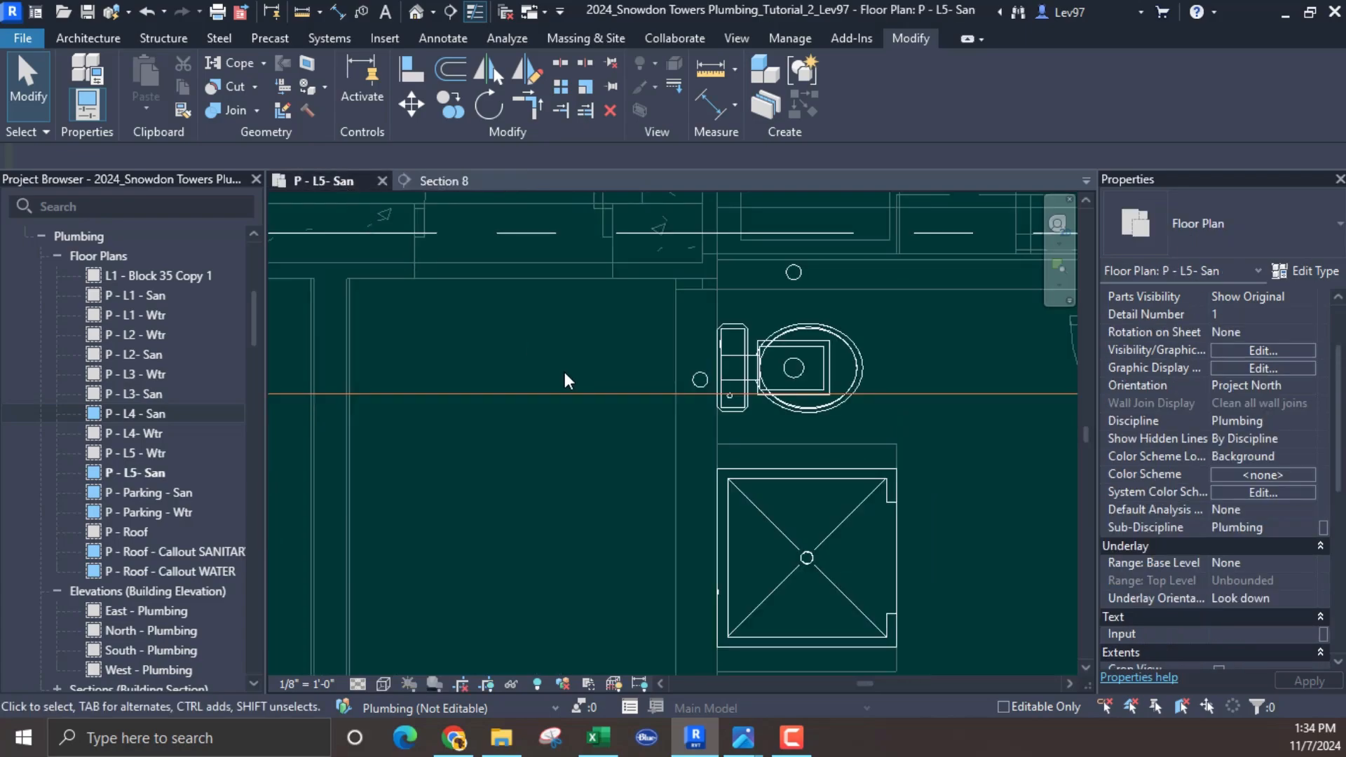
middle_drag(565, 375, 505, 434)
click(538, 452)
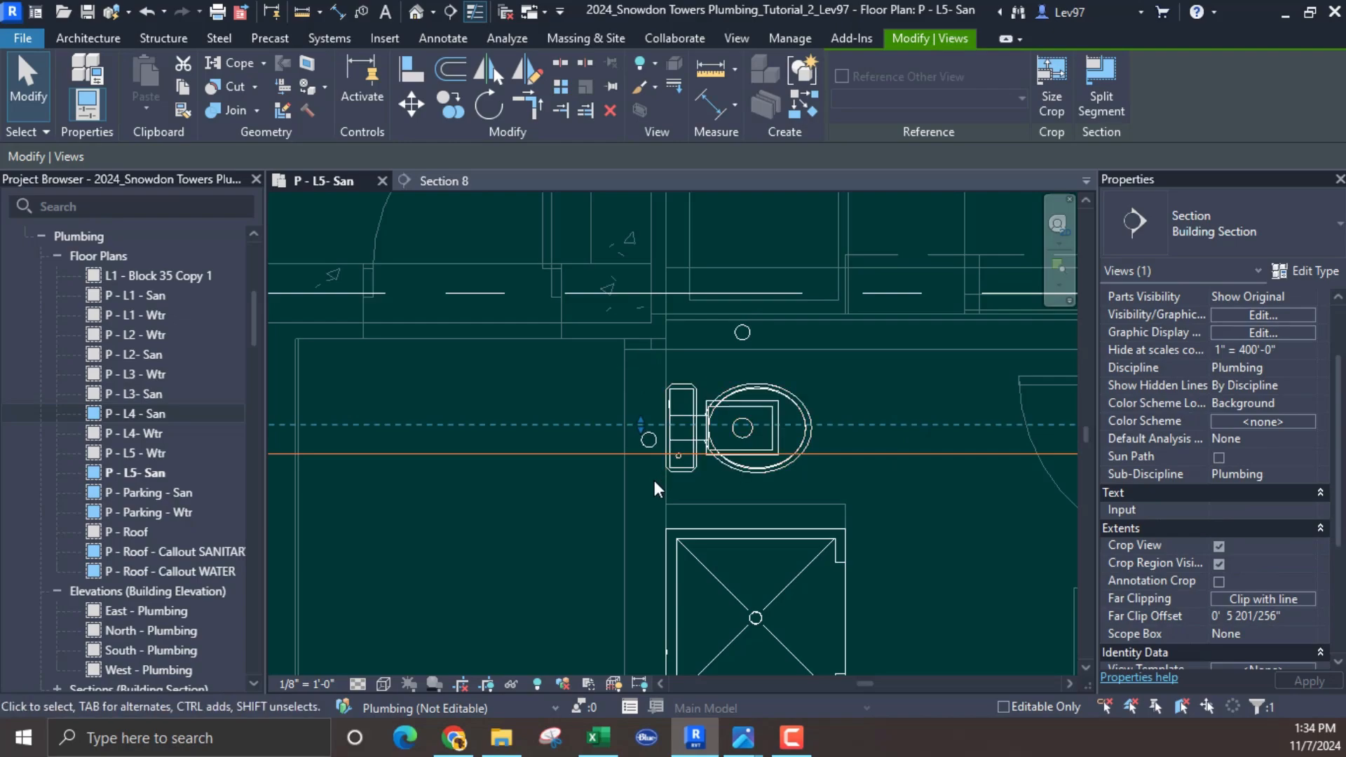
middle_drag(647, 517, 671, 422)
middle_drag(634, 379, 596, 459)
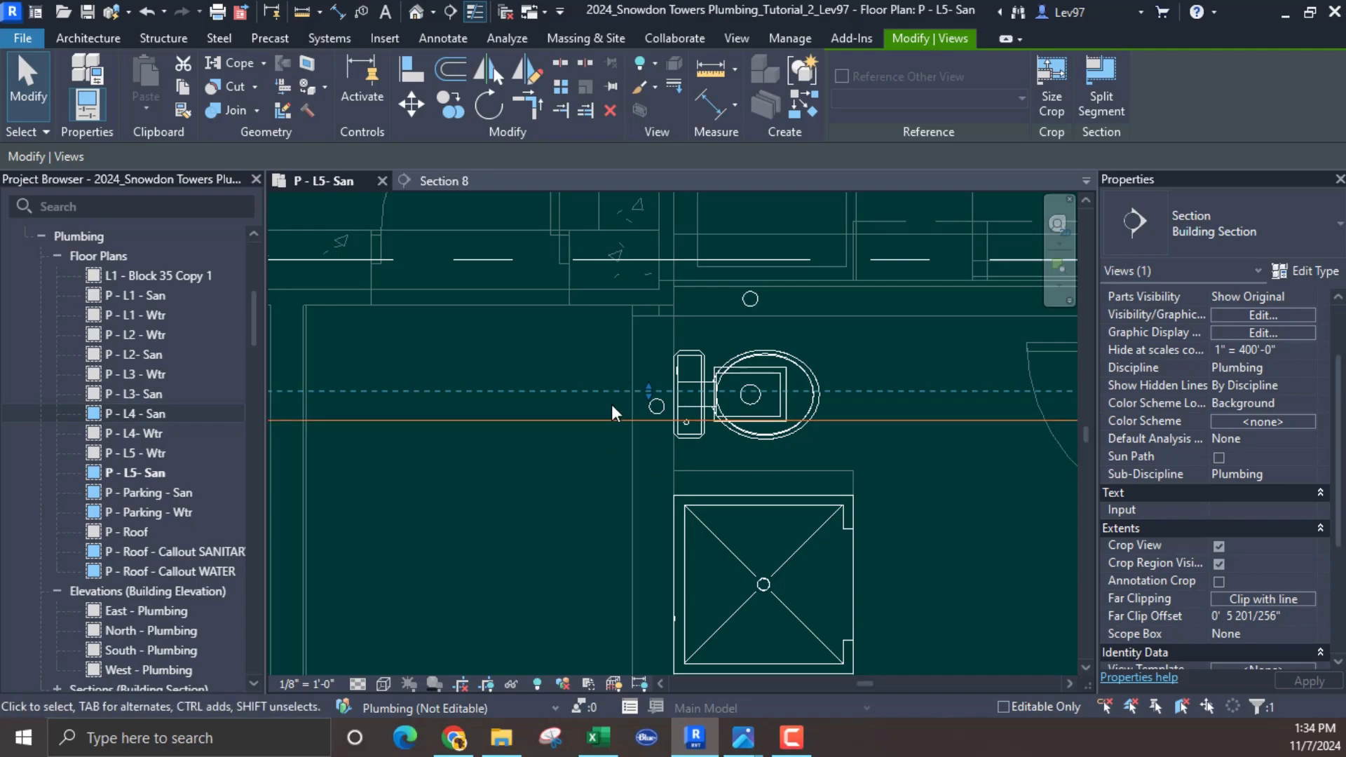
click(646, 407)
click(655, 406)
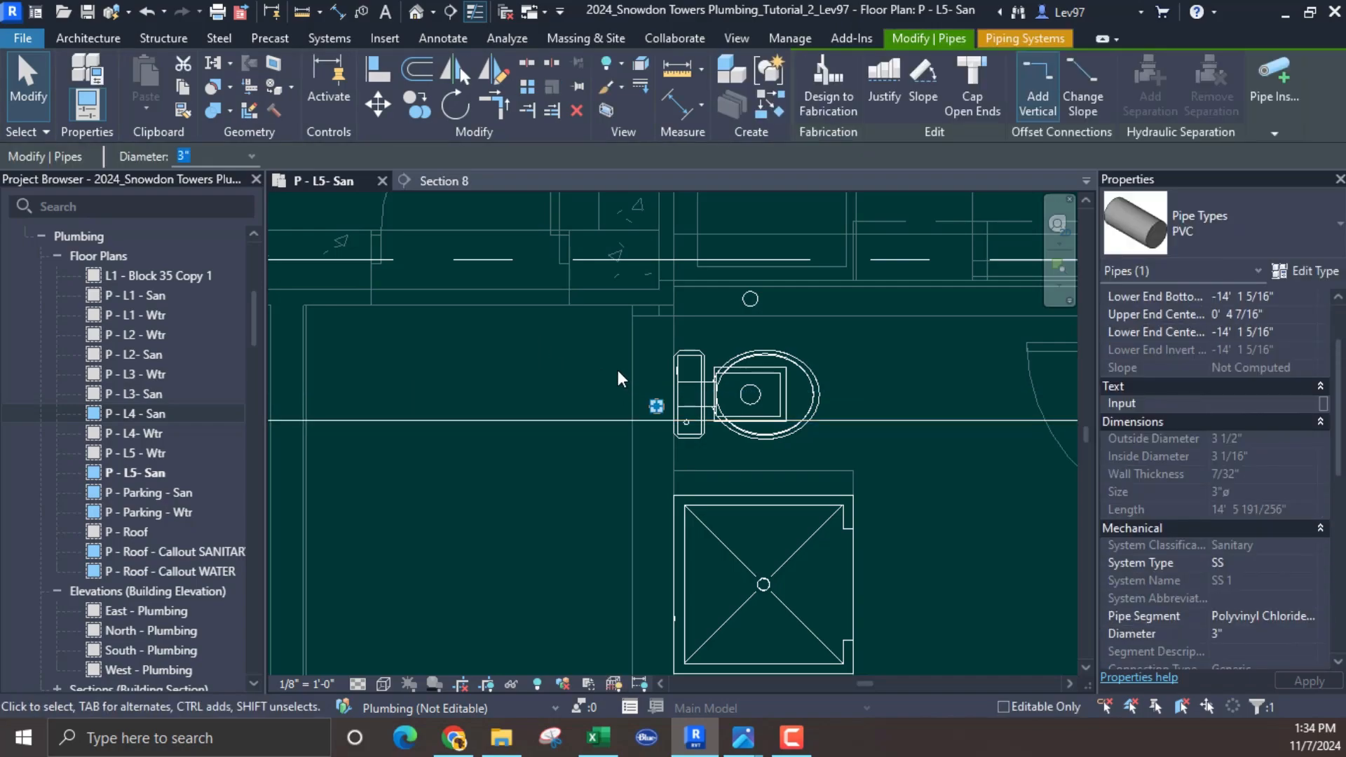
key(Delete)
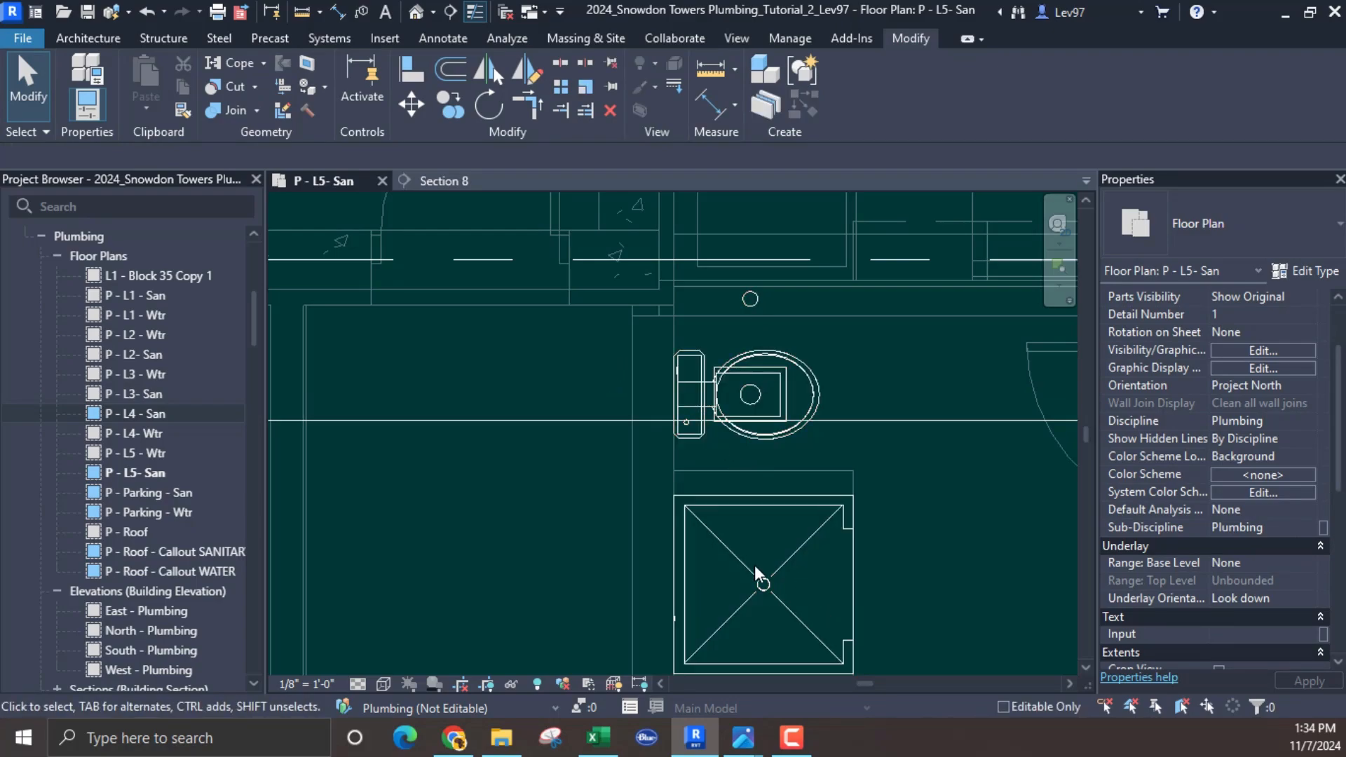
key(d)
key(l)
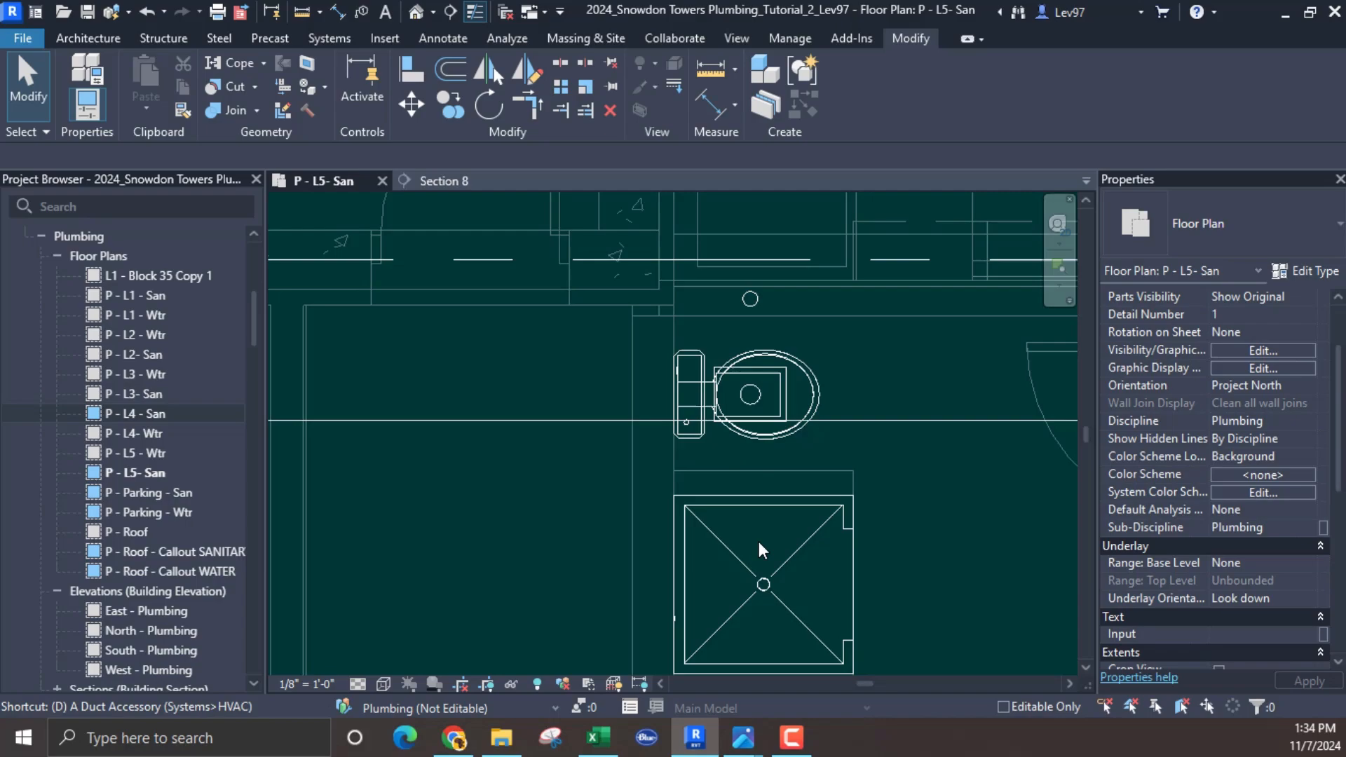
click(763, 581)
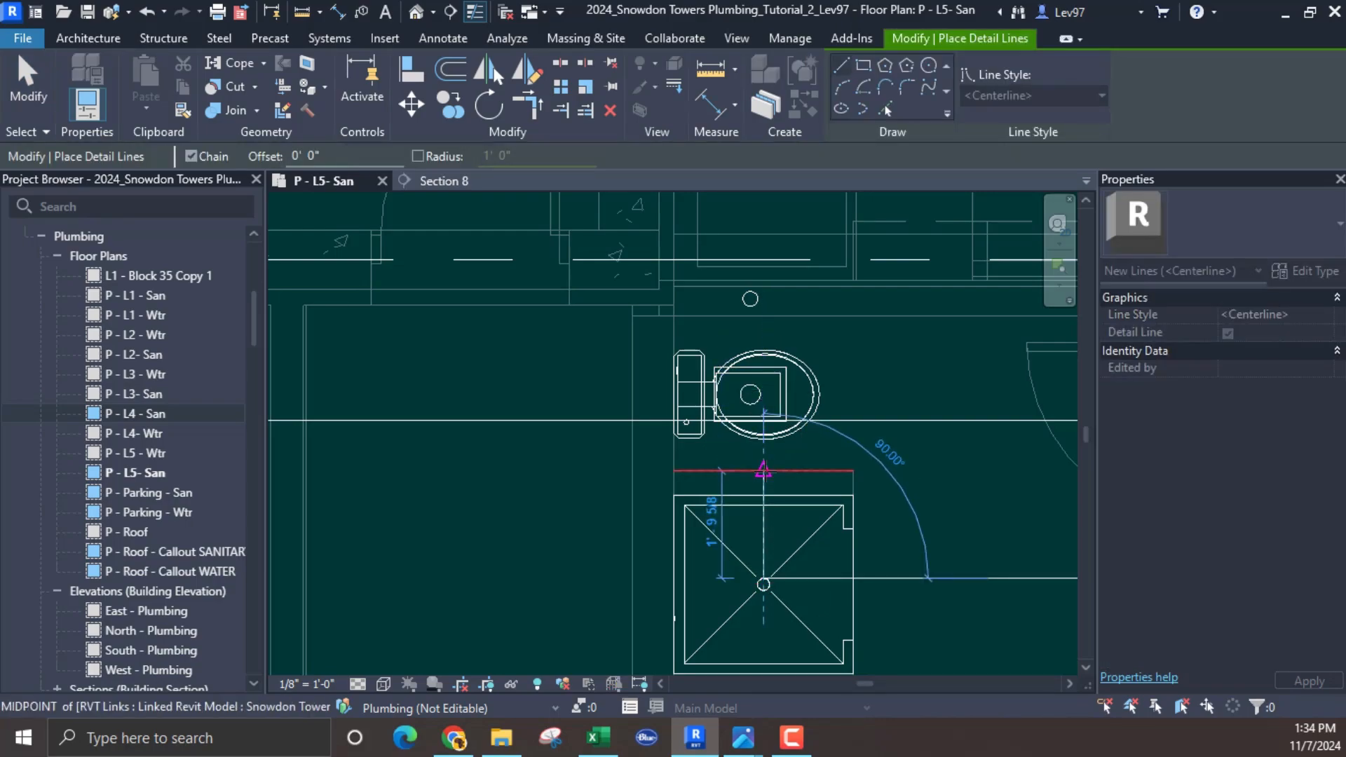
key(Escape)
key(Escape)
Step: Look over the bathroom plan around the water closet, the shower and the wall holding the remaining vertical pipe
middle_drag(916, 558, 931, 444)
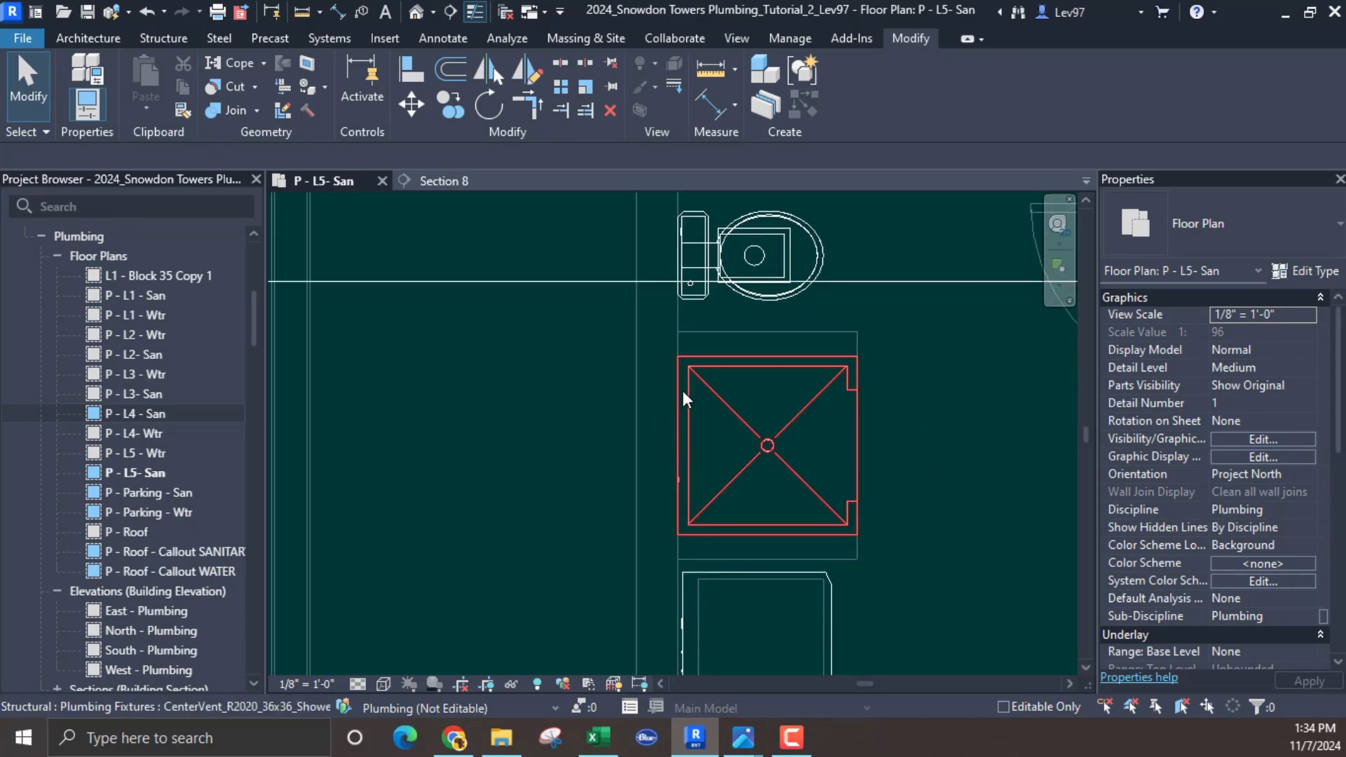
middle_drag(854, 450, 649, 575)
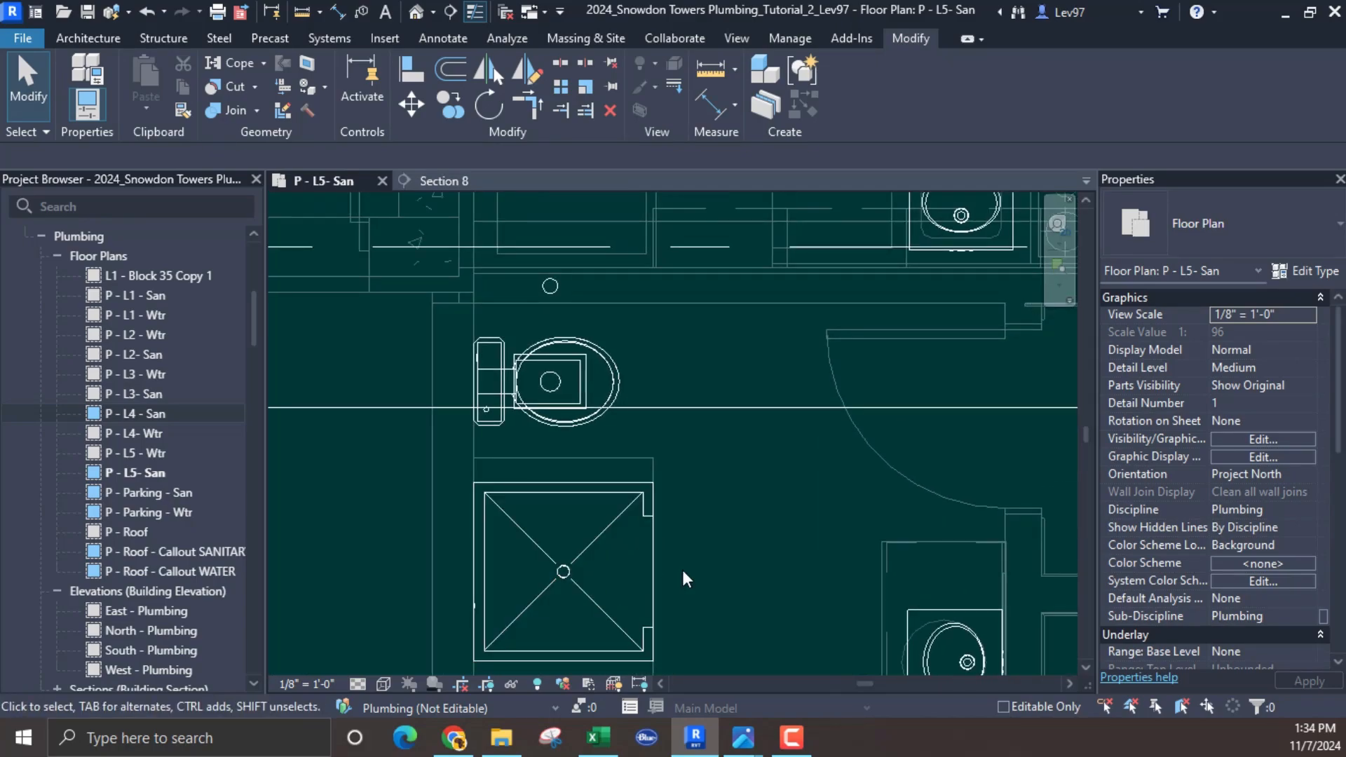
scroll(737, 572, down, 1)
middle_drag(747, 588, 814, 372)
middle_drag(665, 226, 640, 392)
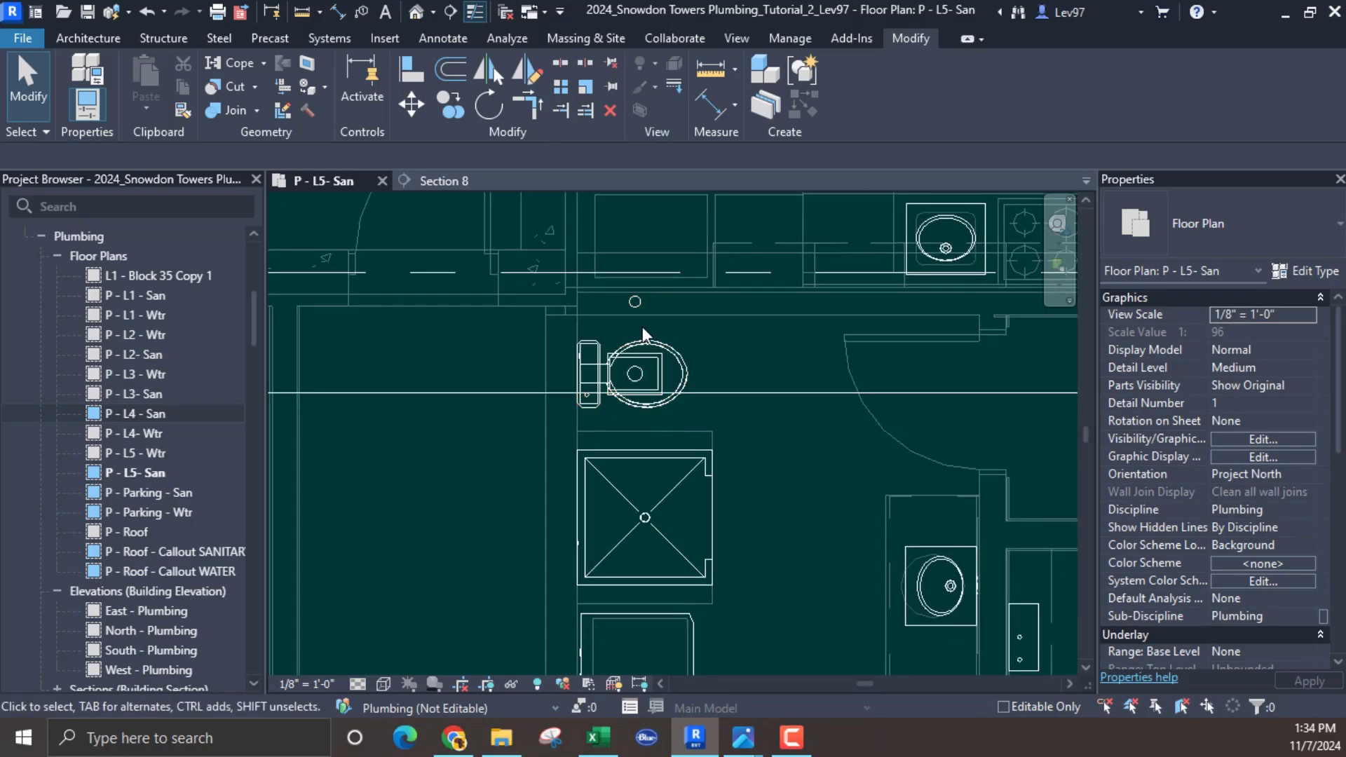
scroll(627, 350, up, 2)
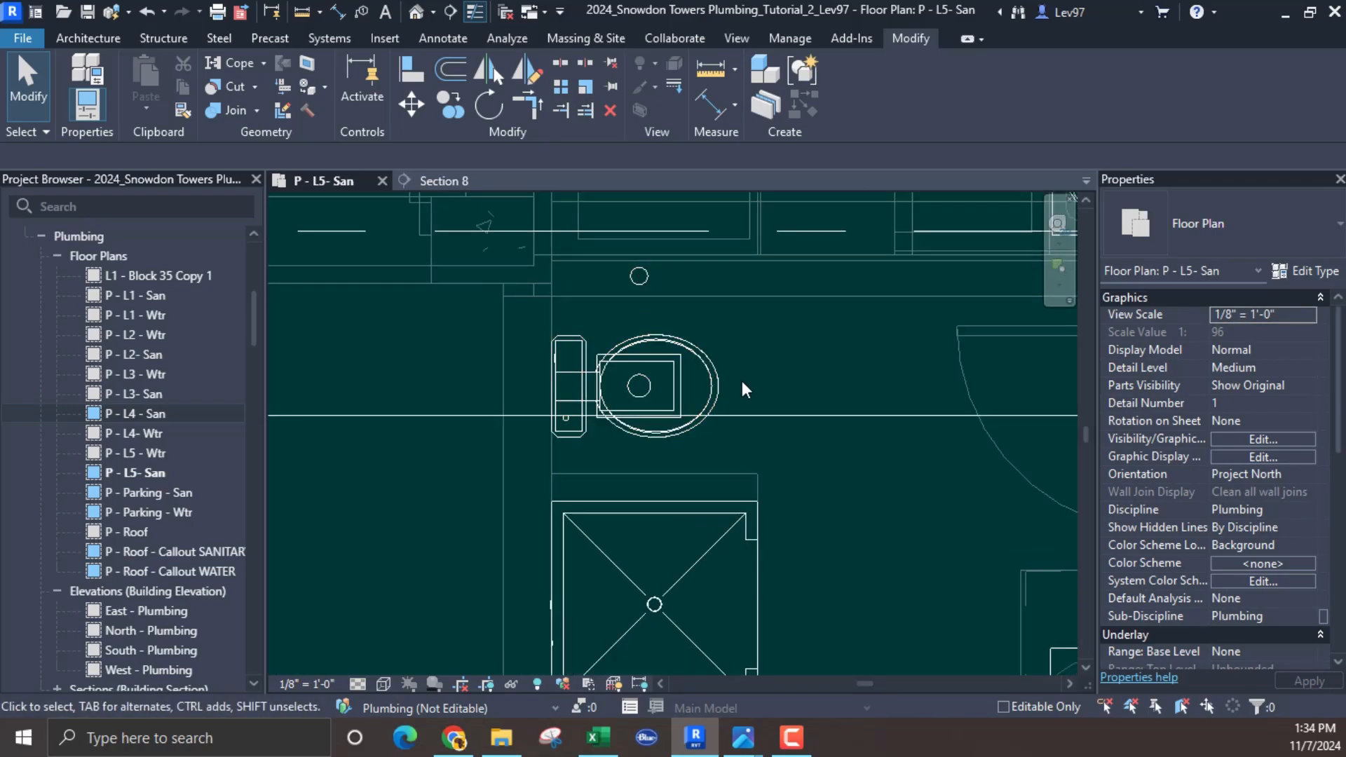
middle_drag(759, 408, 781, 462)
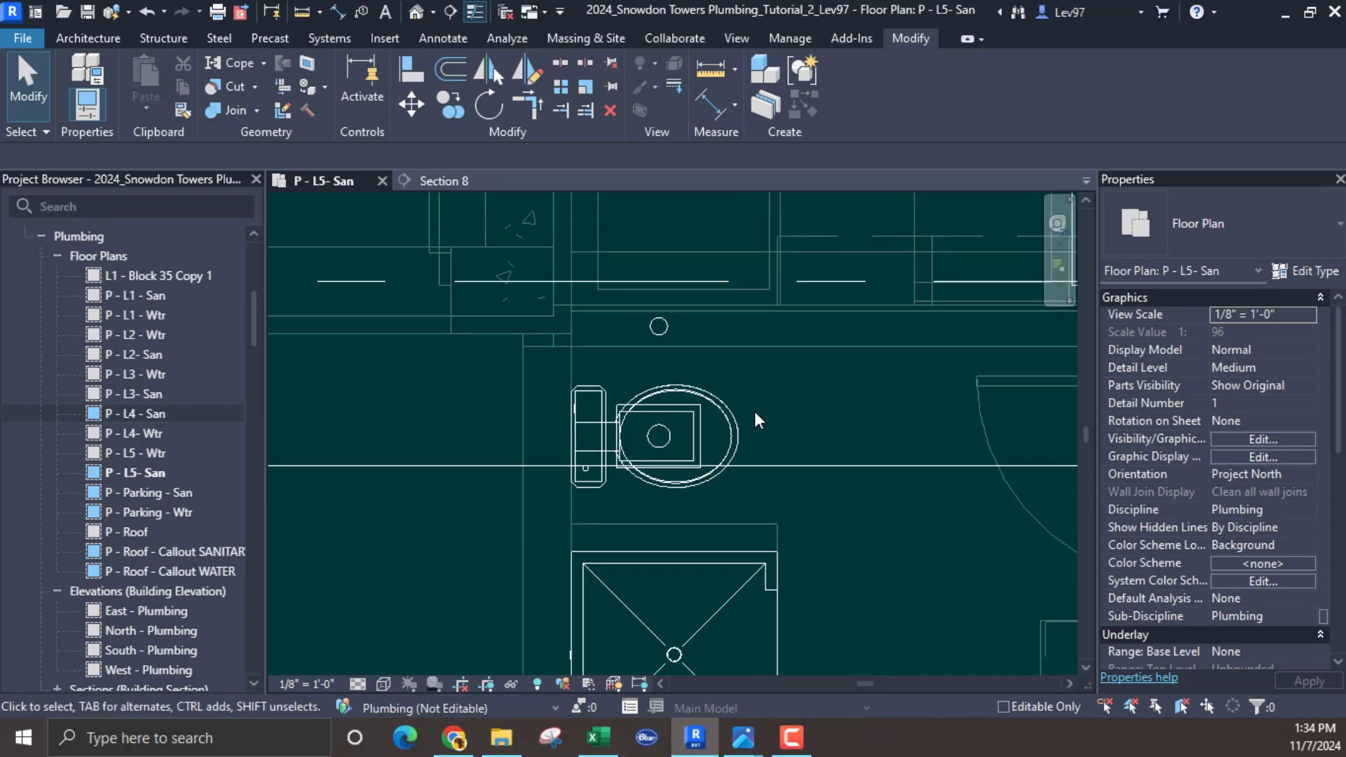
Step: Rotate the Section 8 line 90° about a point beside the water closet bowl and move it across the middle of the water closet
click(776, 466)
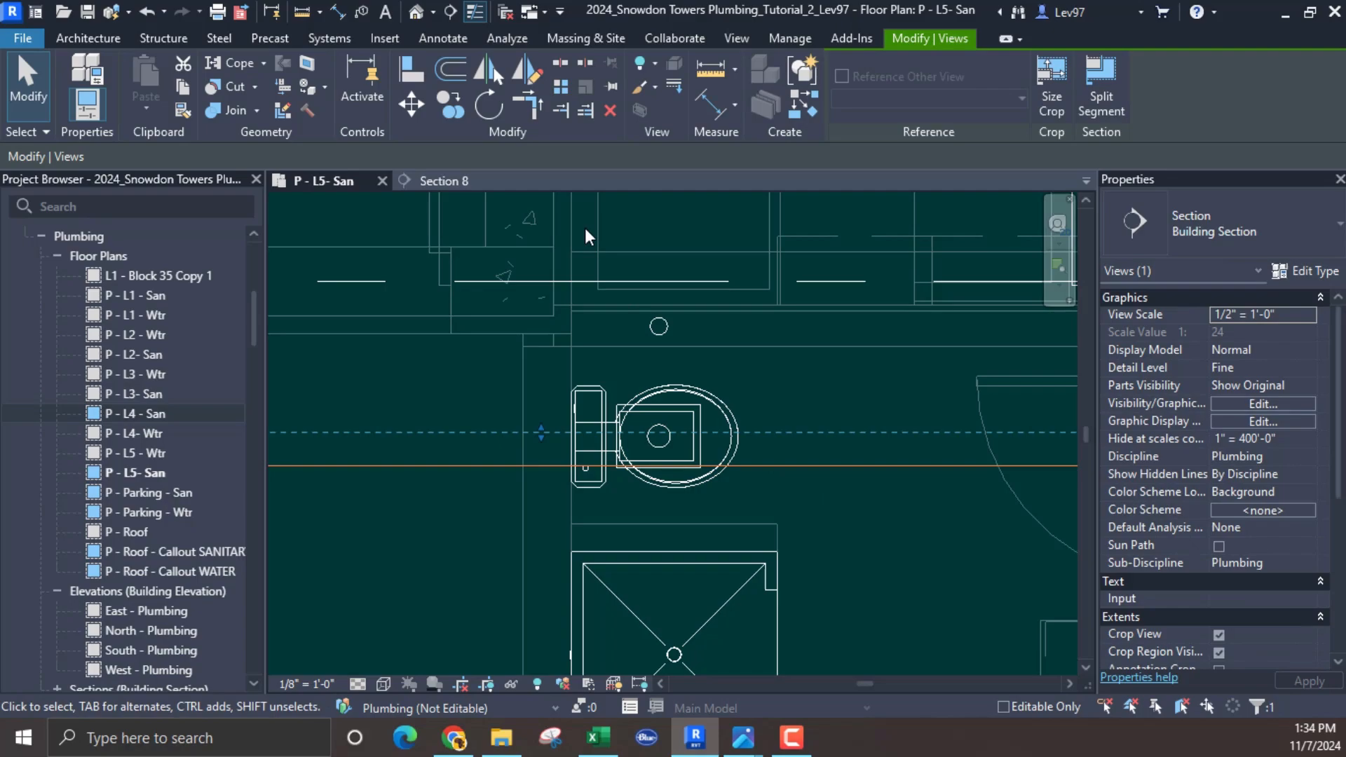
click(487, 113)
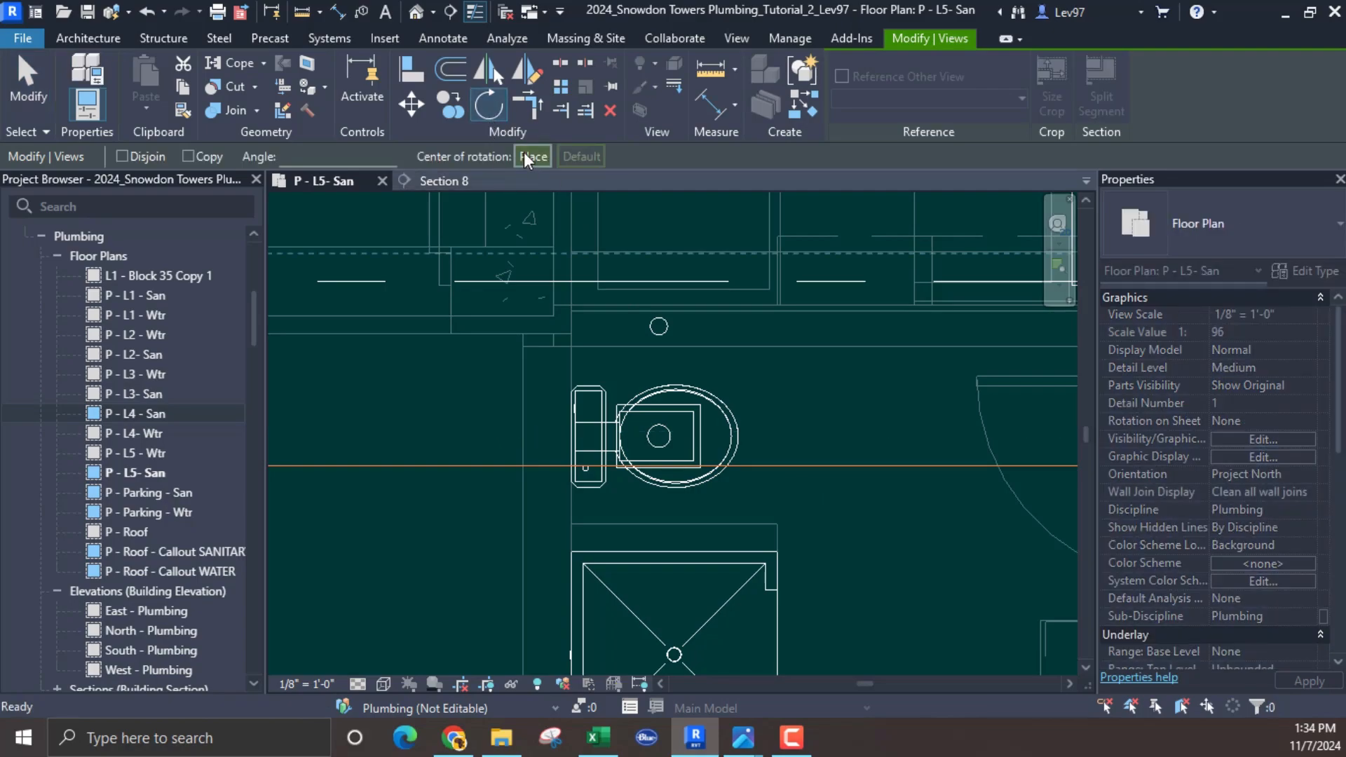
click(812, 400)
text(90)
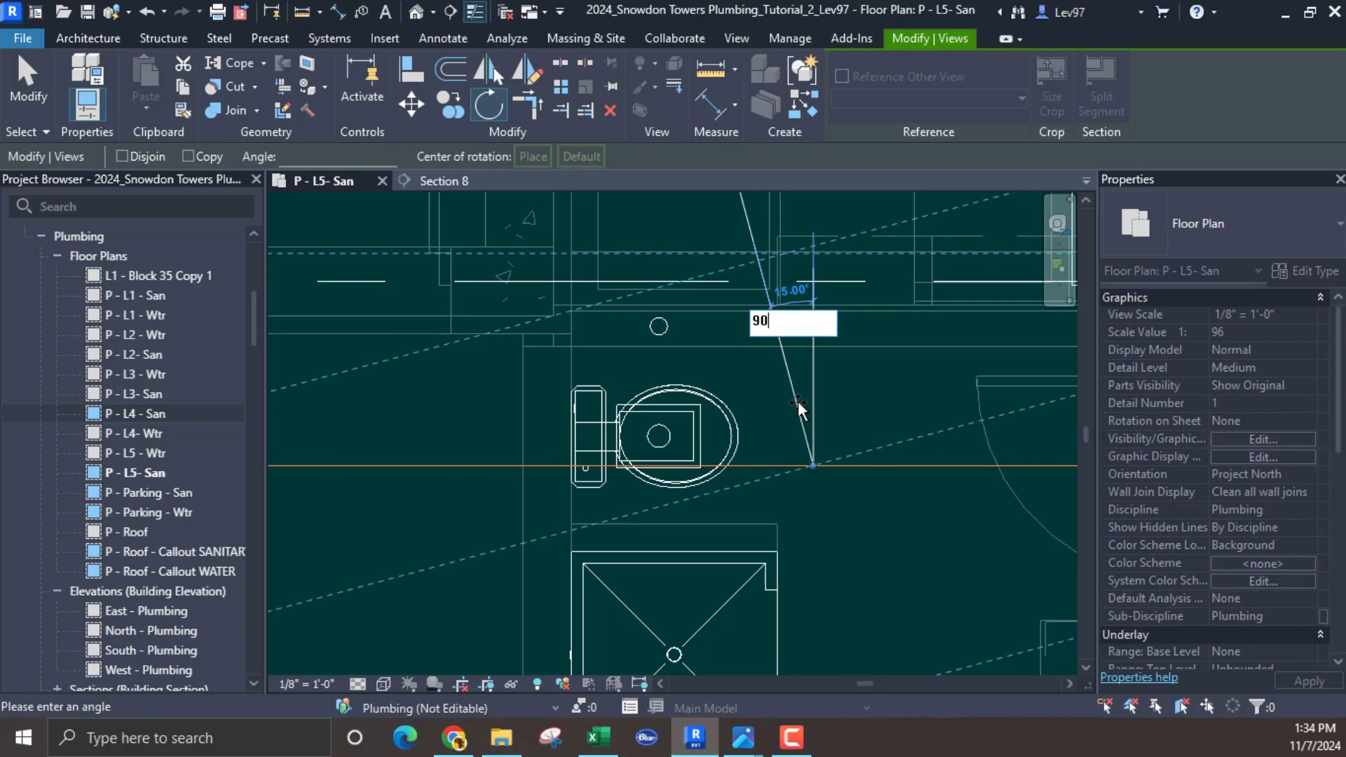
key(Return)
drag(667, 377, 672, 378)
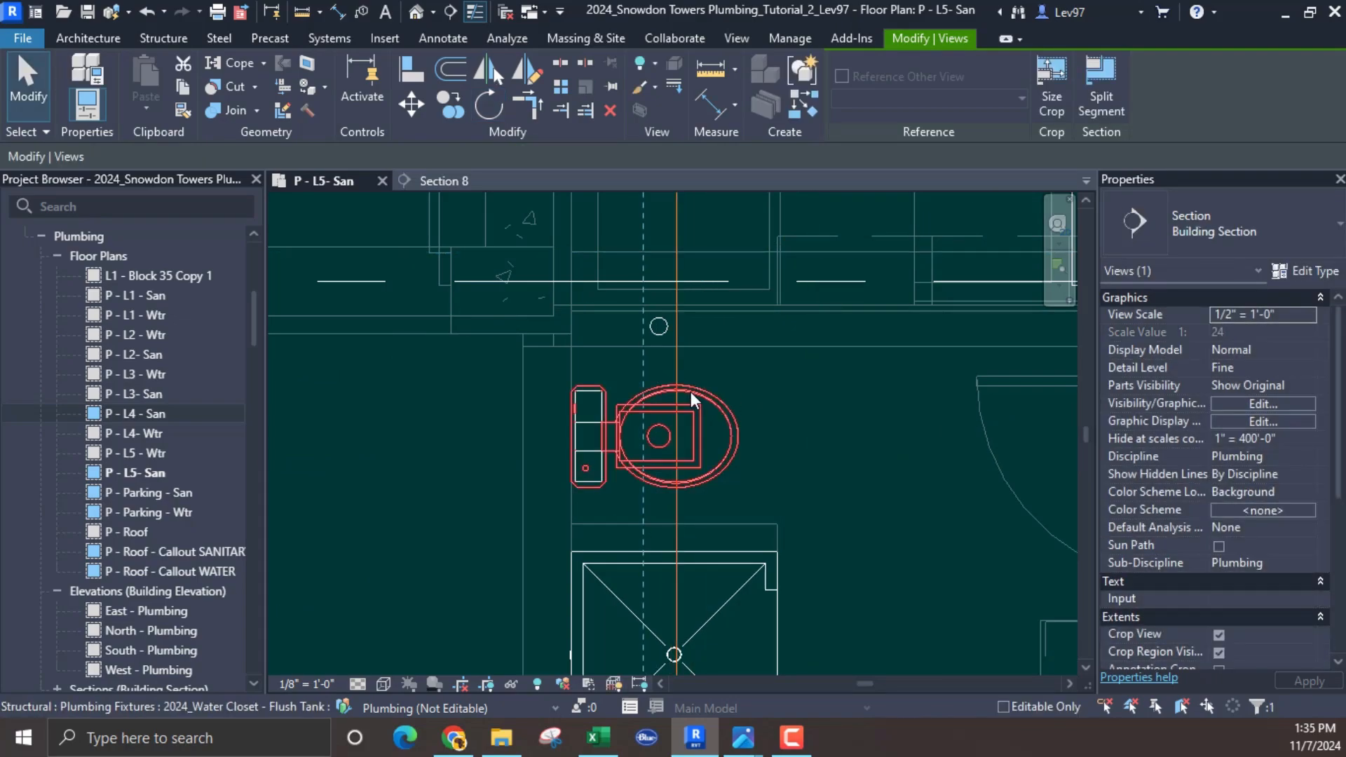
Step: Hide the linked Snowdon Towers Sample Plumbing.rvt model in the Section 8 view
click(447, 184)
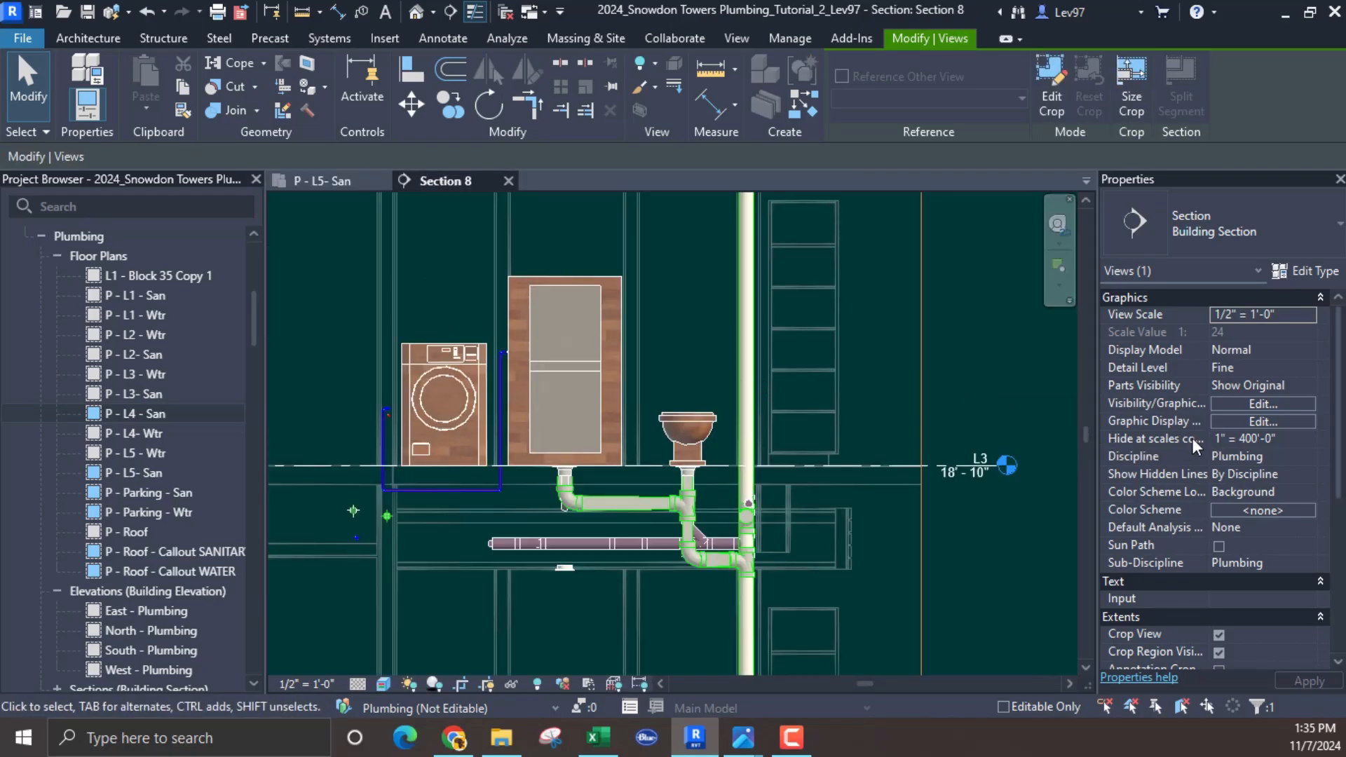
click(1276, 403)
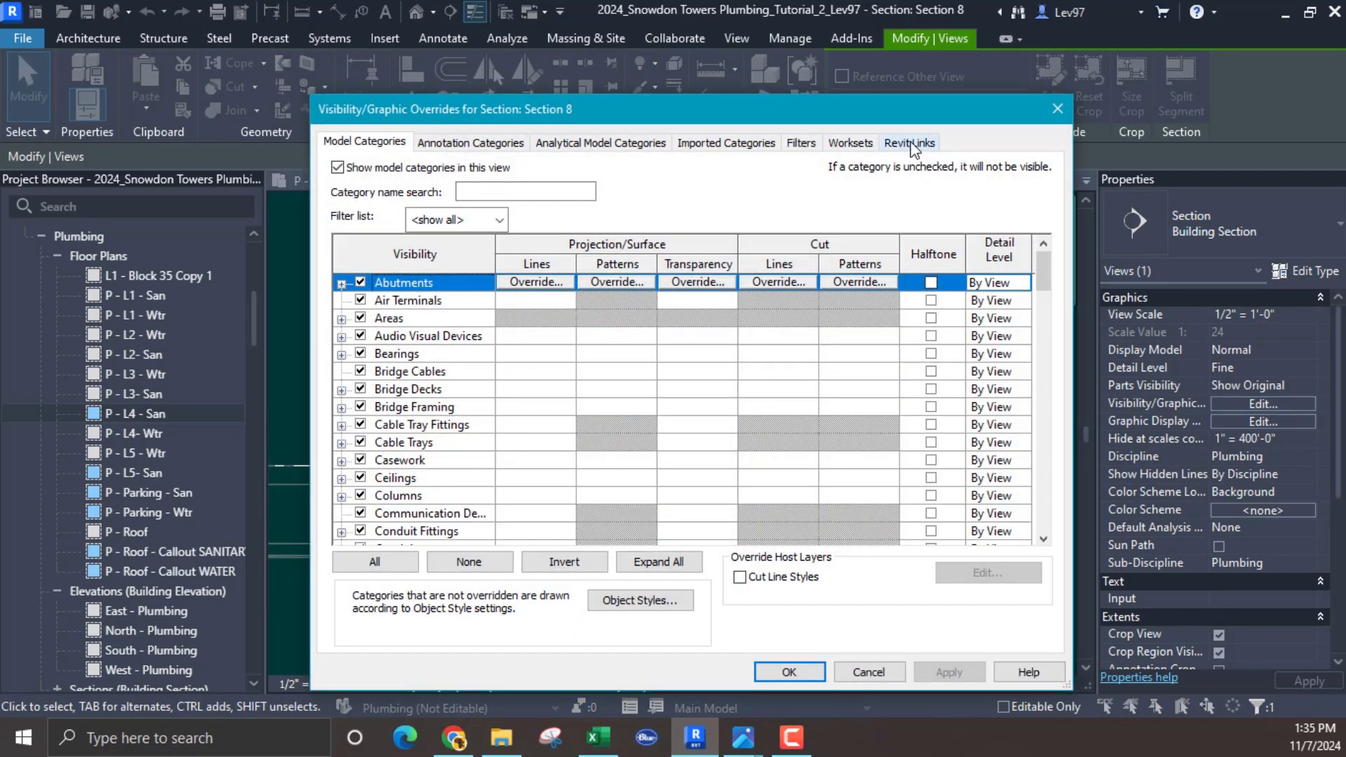
click(910, 142)
click(359, 265)
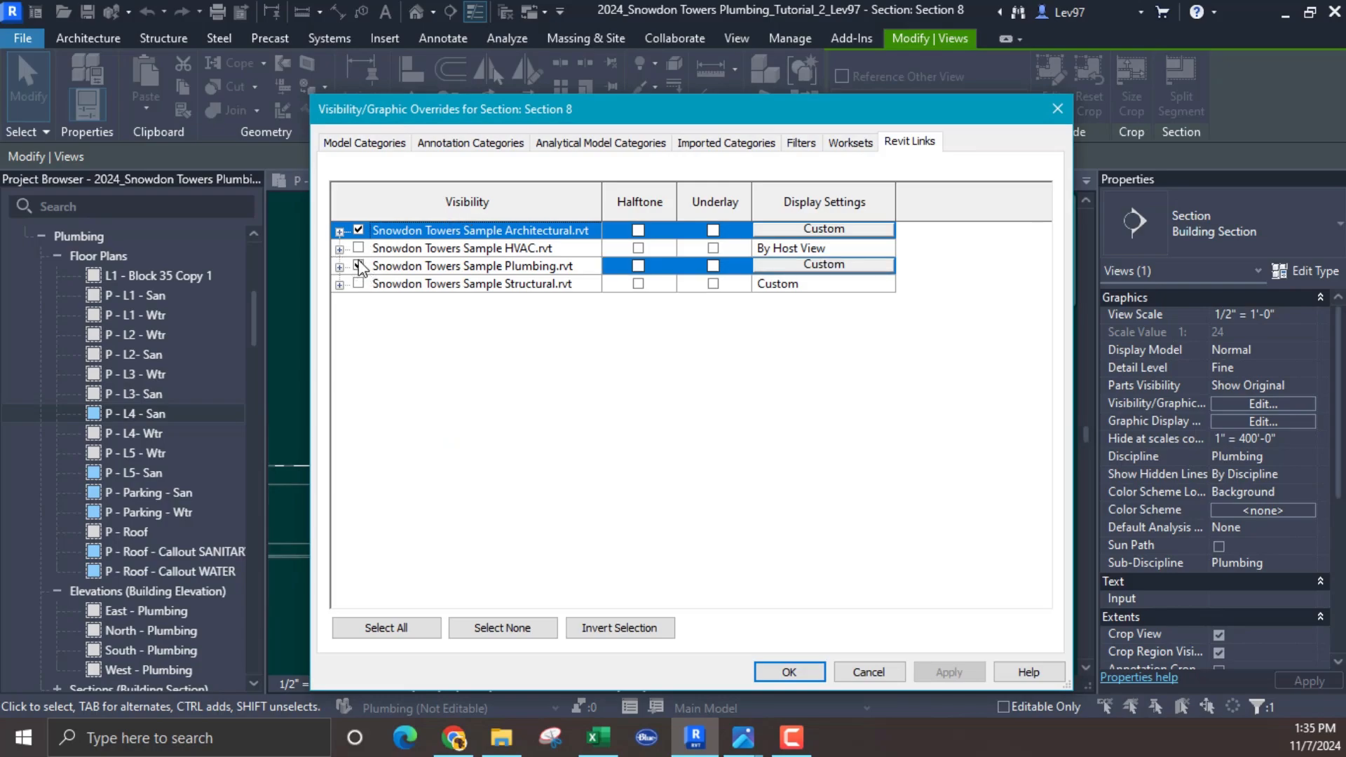
click(789, 671)
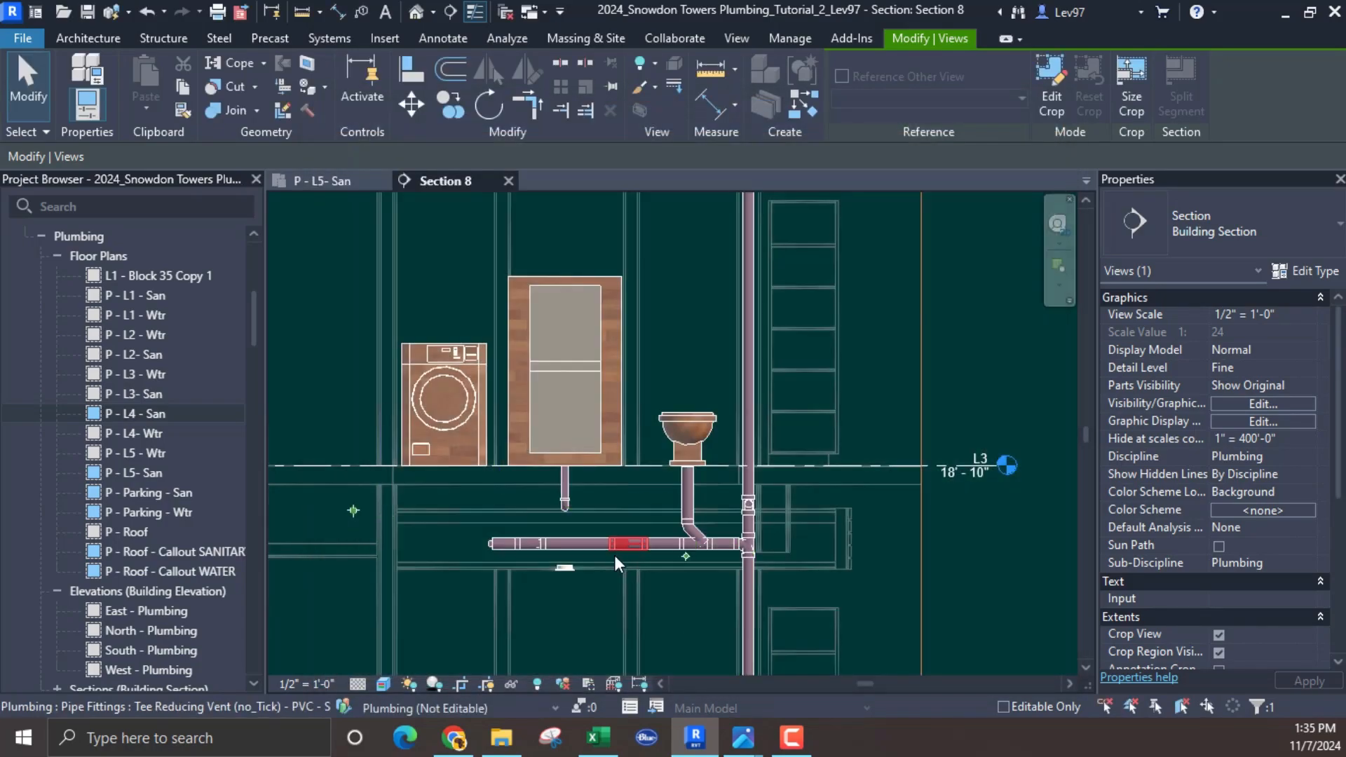
Step: Shorten the 3" vertical PVC pipe beside the L5 water closet by lowering its upper end below the floor slab
scroll(665, 527, down, 3)
middle_drag(674, 461, 712, 419)
scroll(708, 469, up, 5)
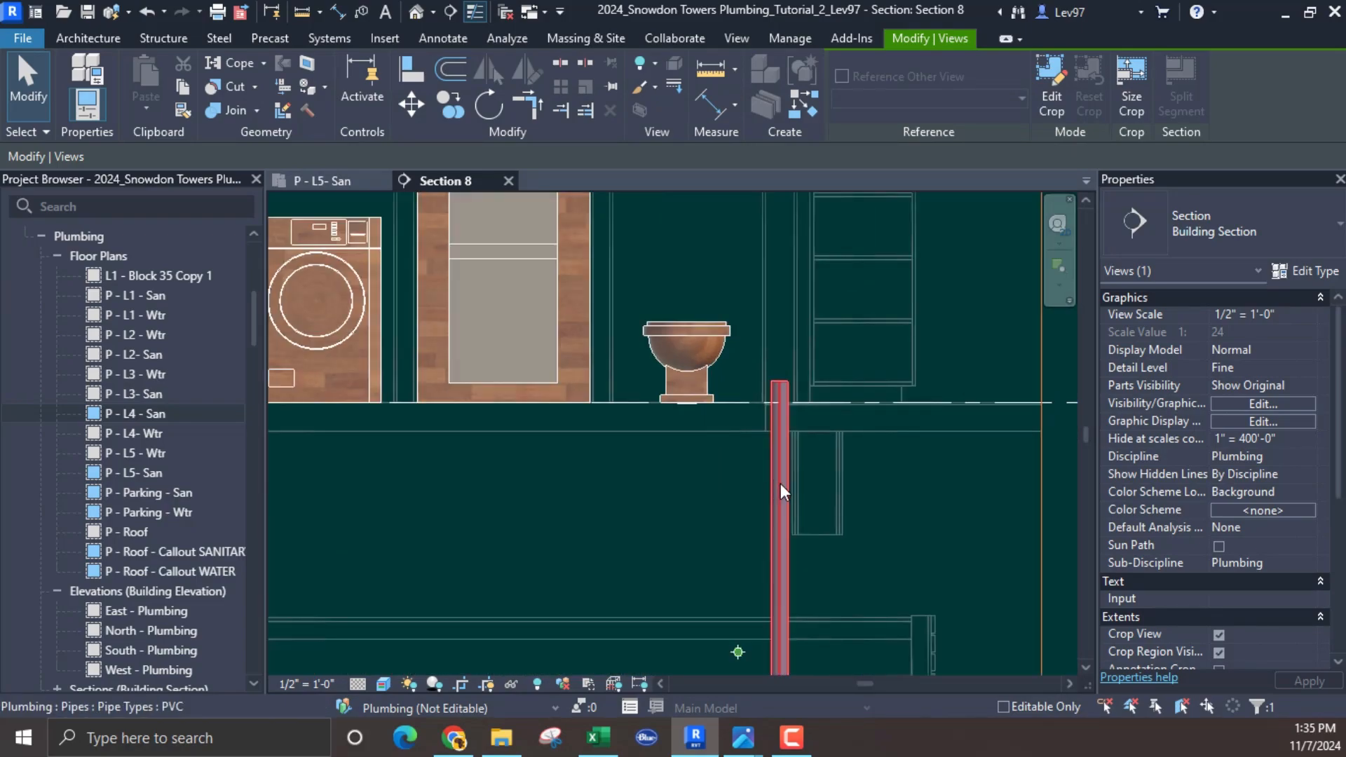
click(780, 483)
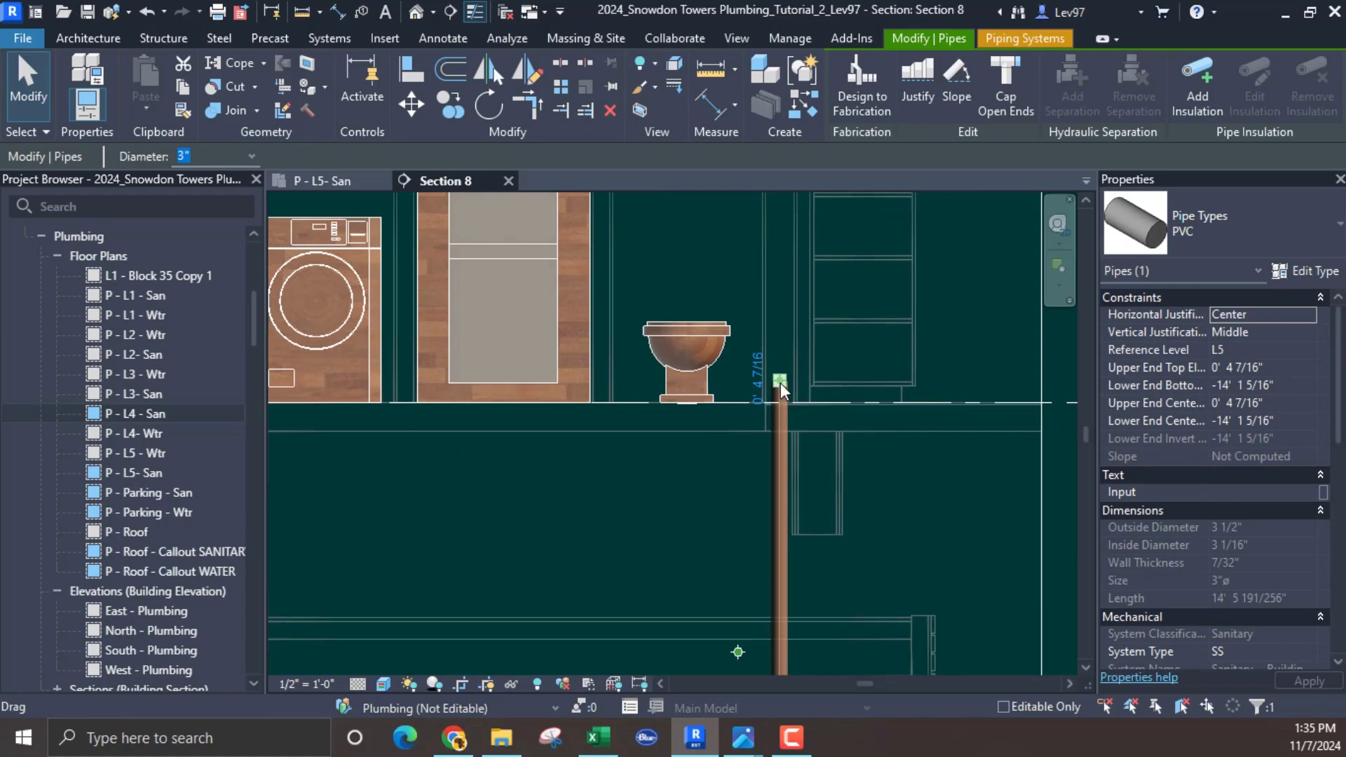
drag(780, 383, 779, 525)
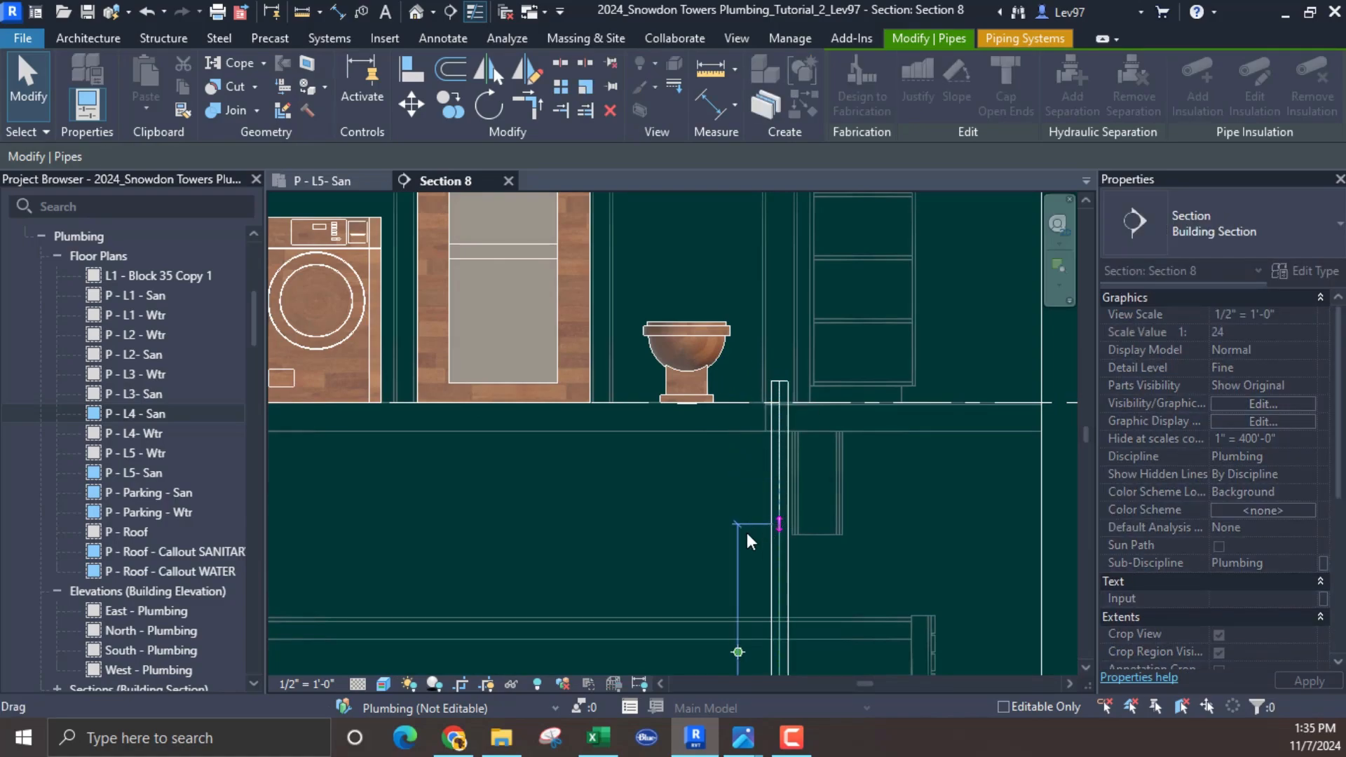
click(727, 509)
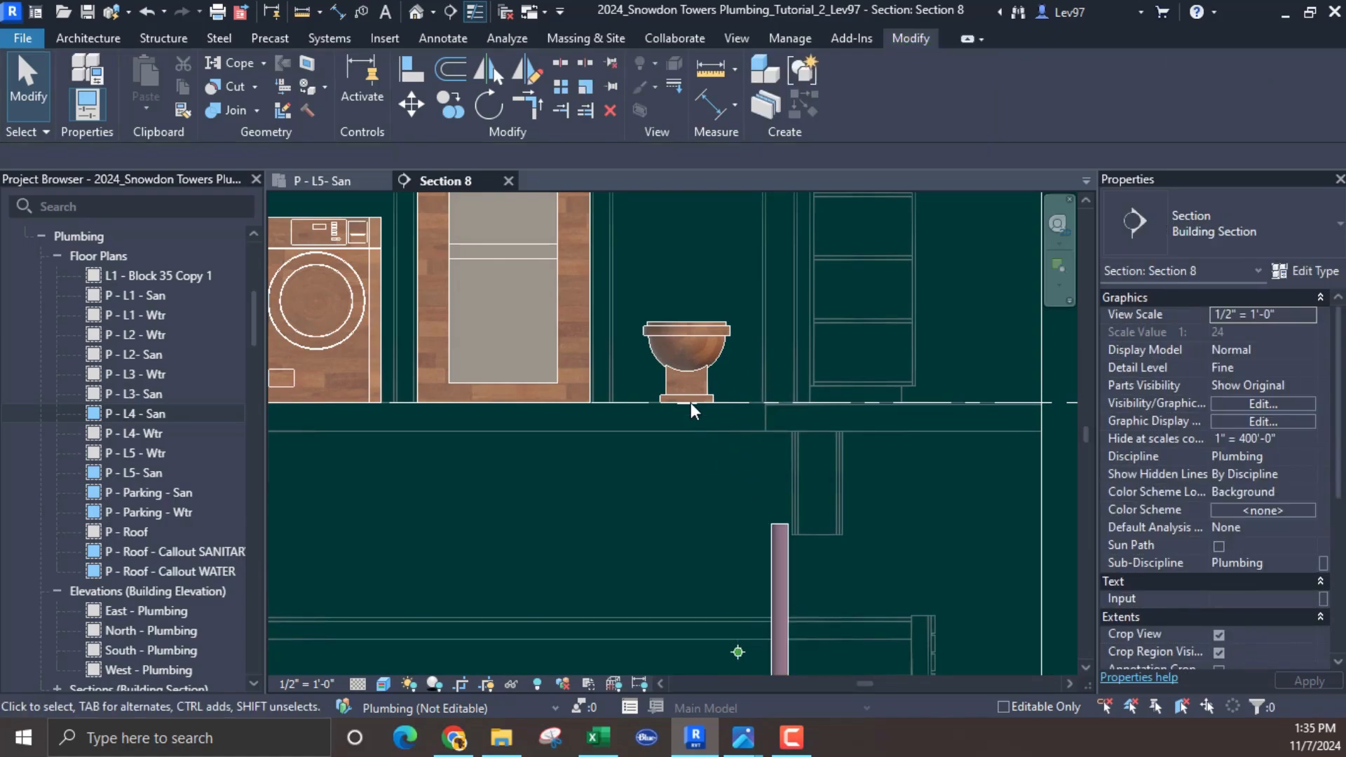
click(674, 341)
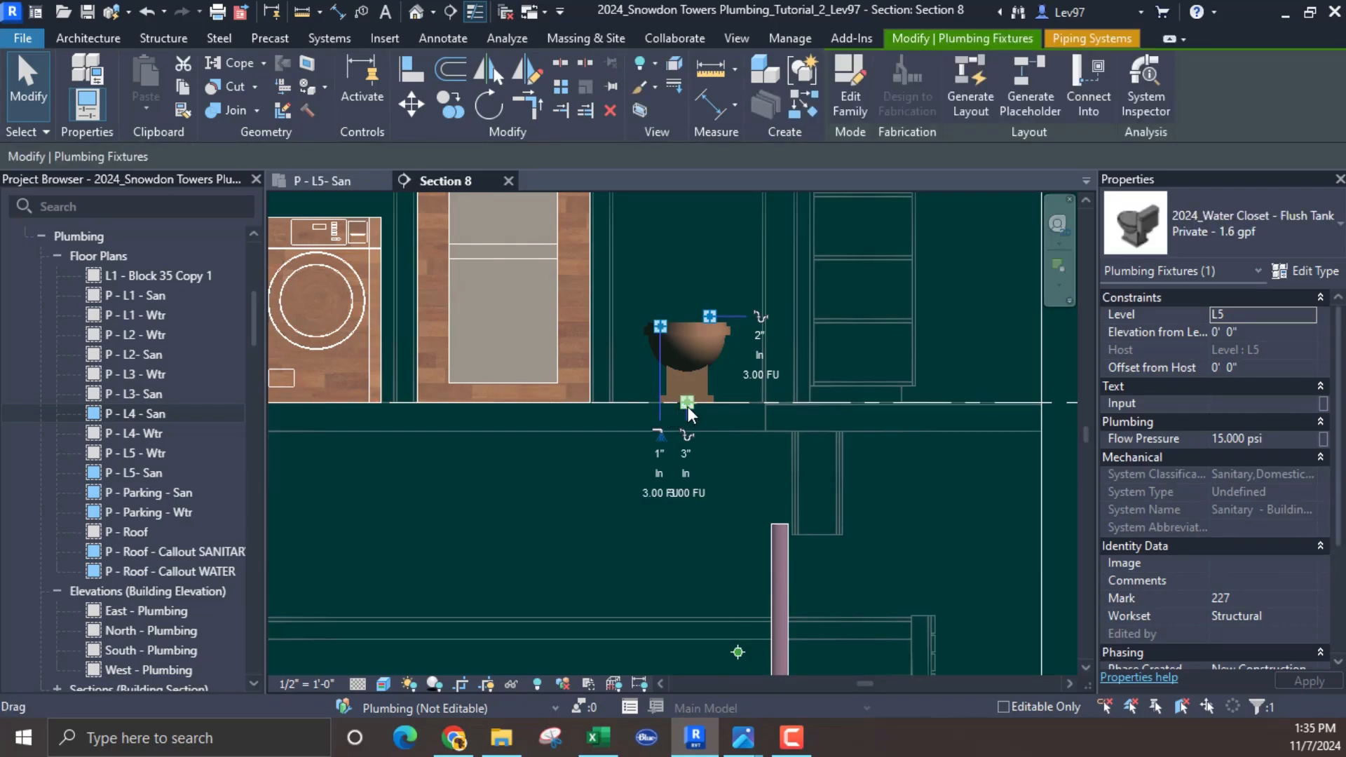
right_click(687, 406)
click(587, 503)
click(611, 485)
middle_drag(612, 503, 633, 499)
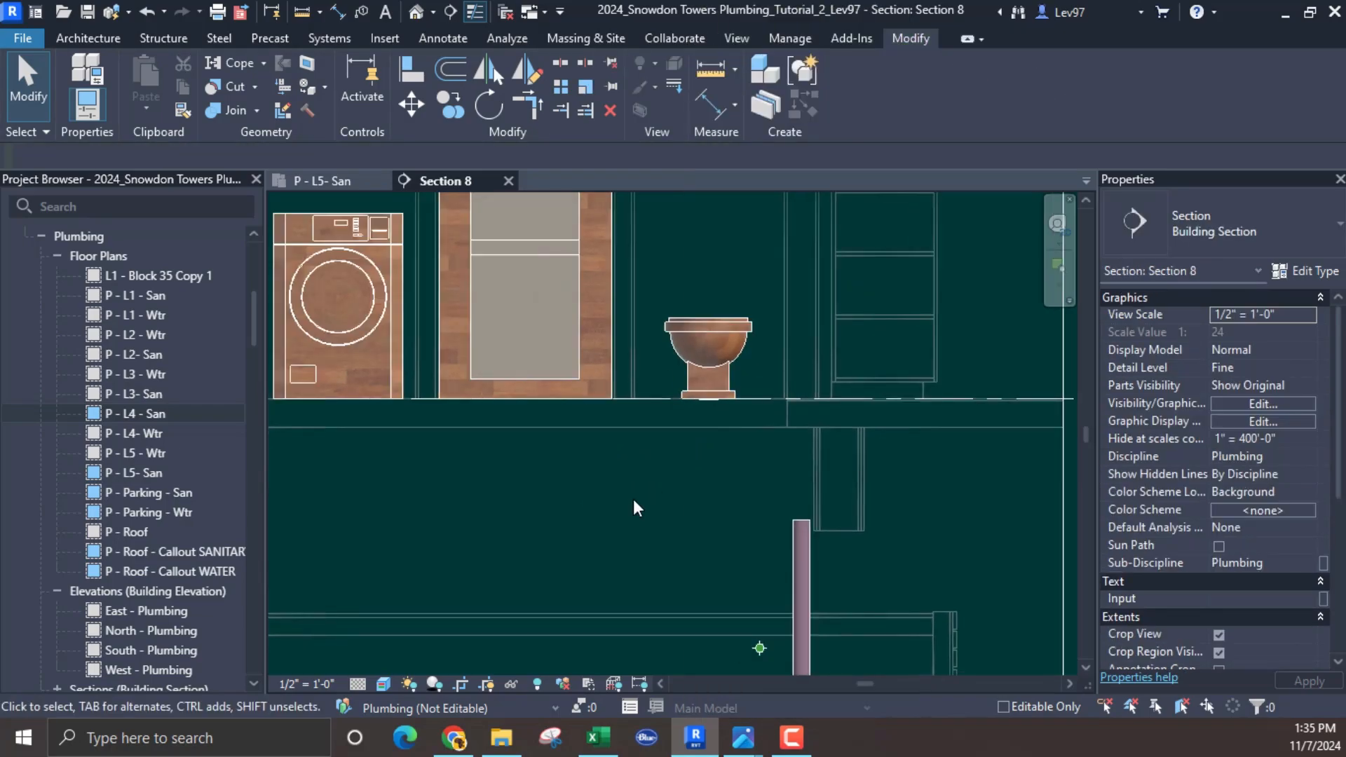
Step: Show the linked Snowdon Towers Sample HVAC.rvt and Snowdon Towers Sample Structural.rvt models in the Section 8 view
click(1259, 403)
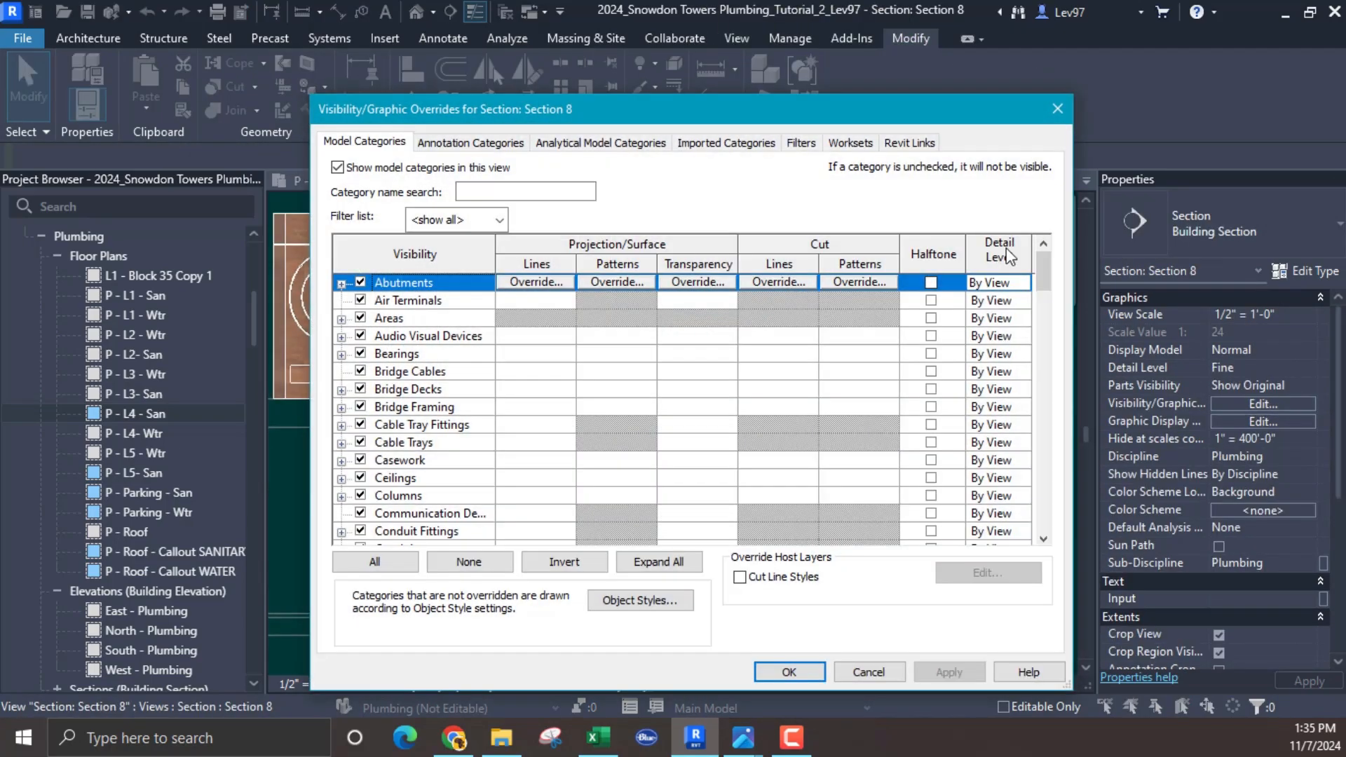
click(911, 141)
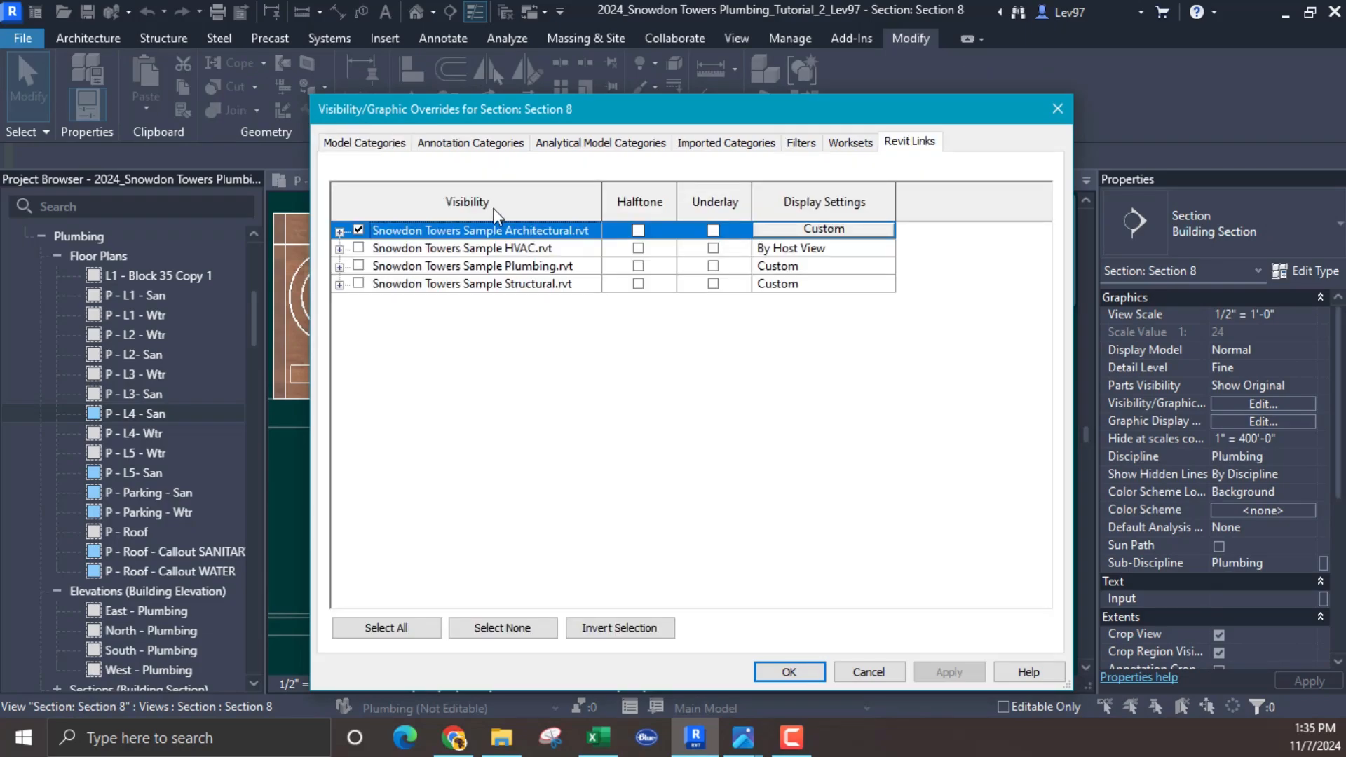
click(358, 248)
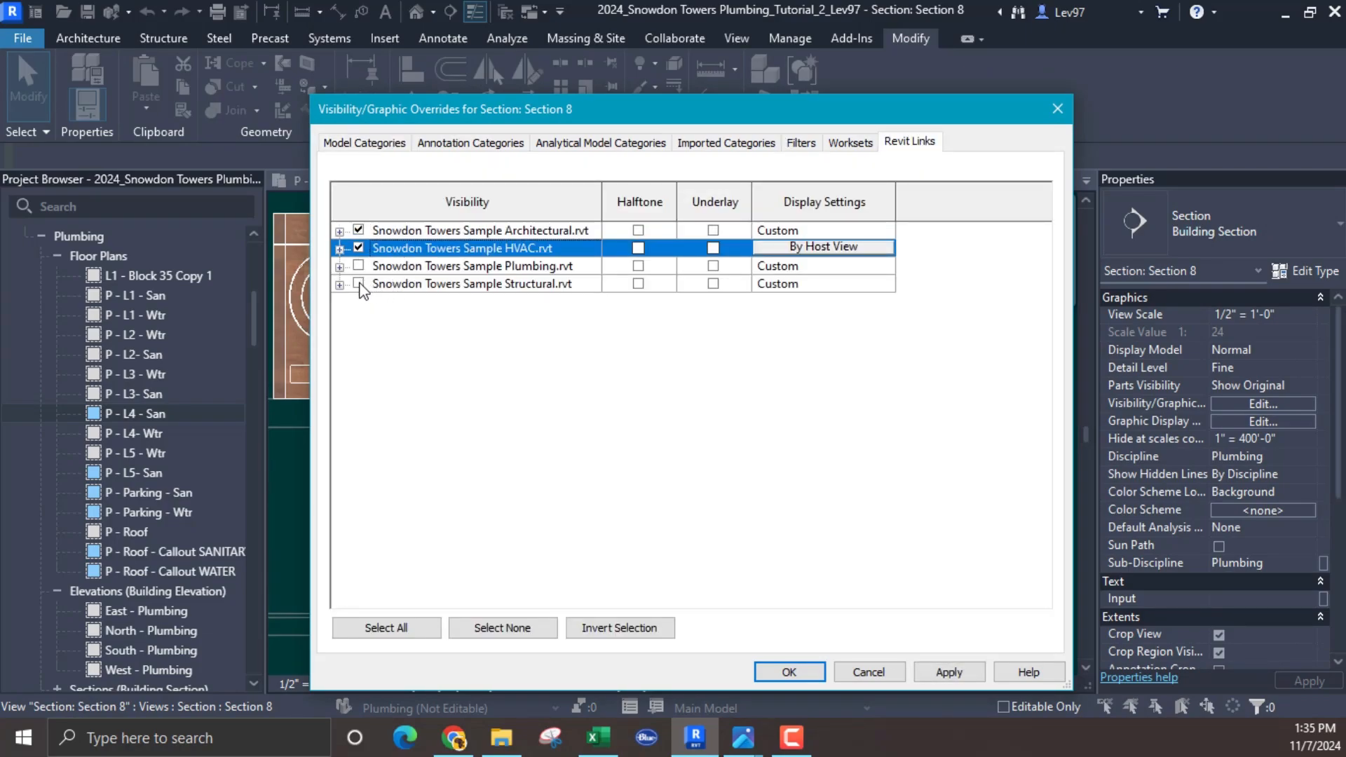
click(358, 283)
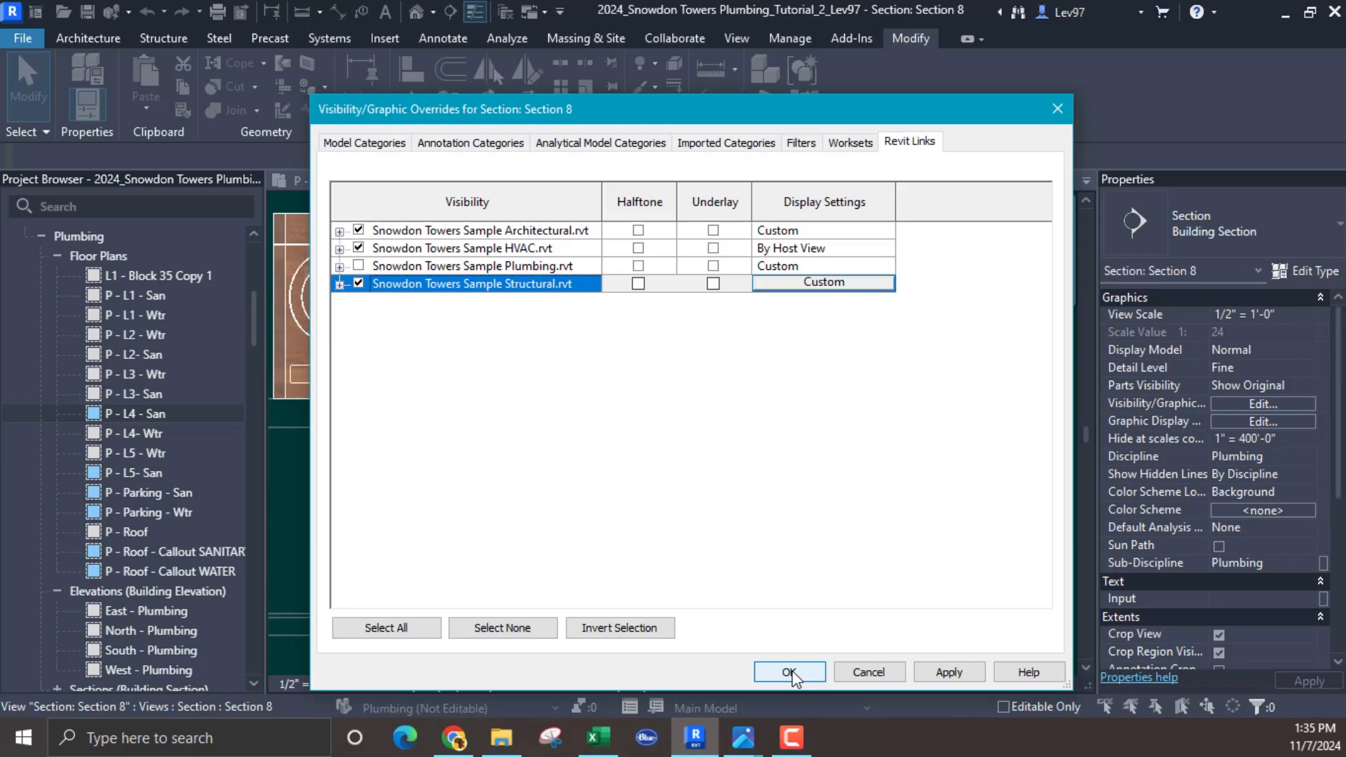
click(790, 673)
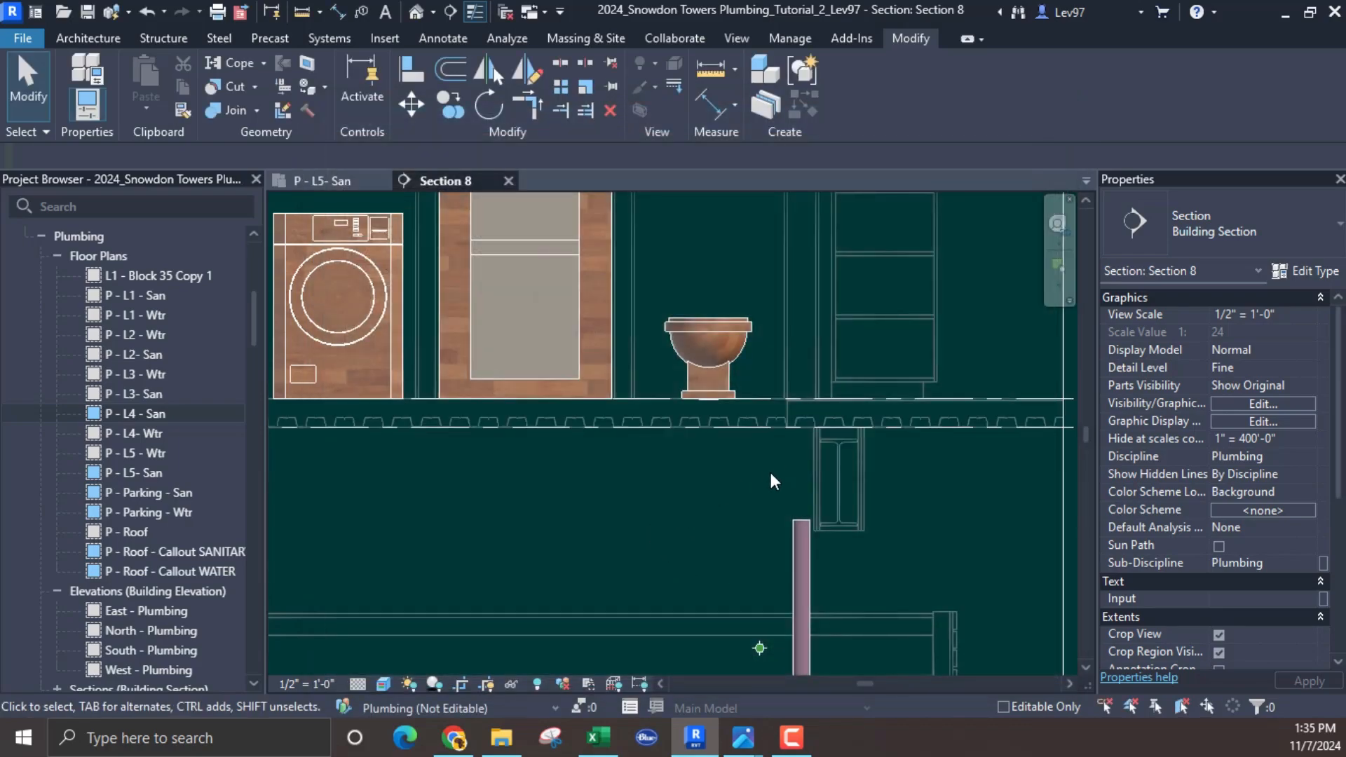
scroll(717, 509, down, 1)
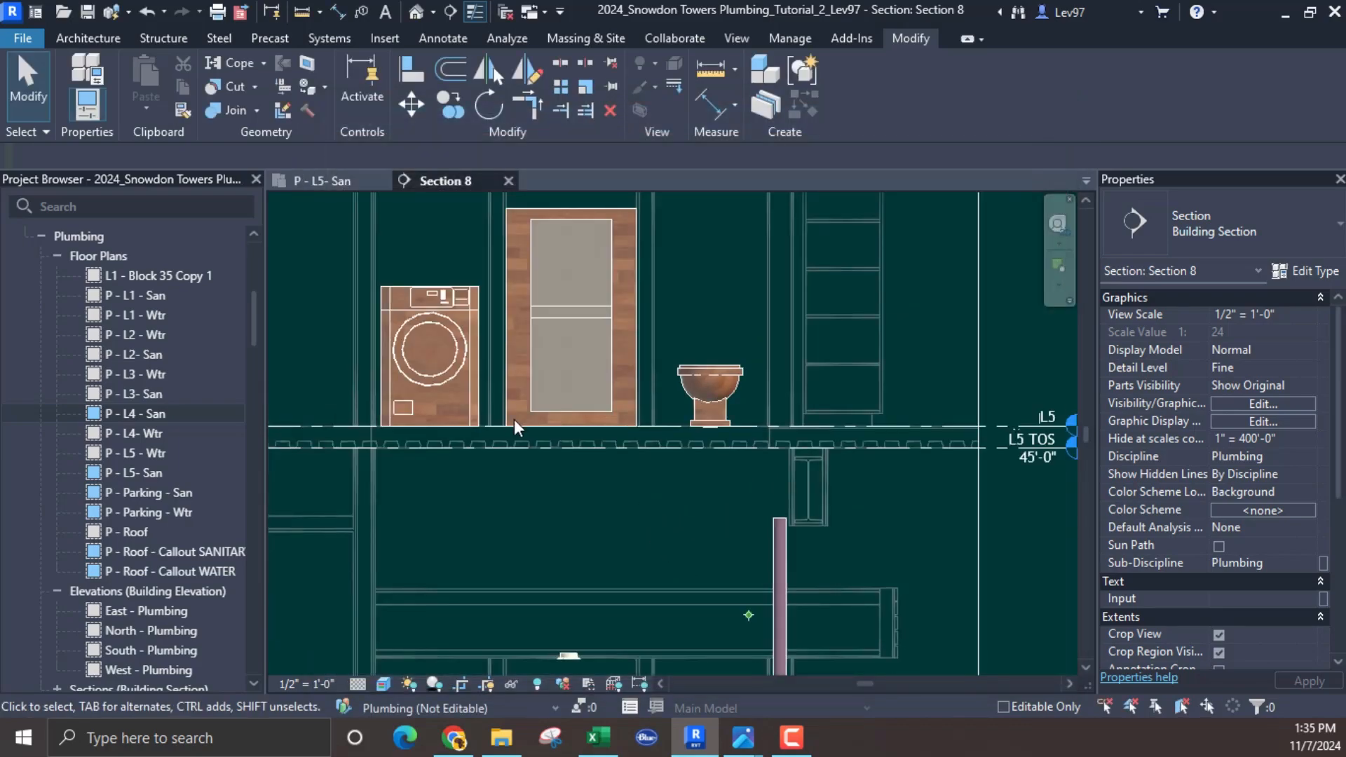
Step: Extend the depth of Section 8 in the P - L5- San plan past the wall behind the water closet and shower, and review the section
click(338, 180)
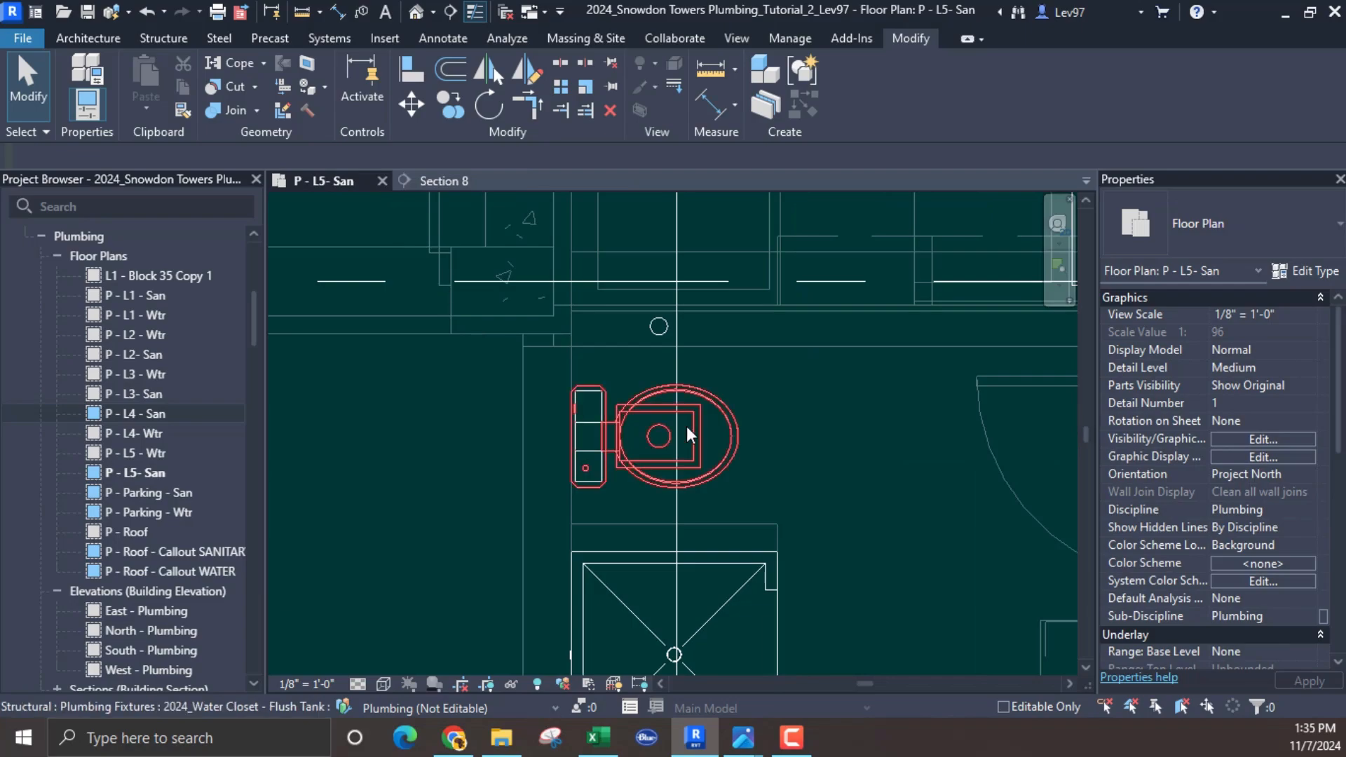
click(671, 367)
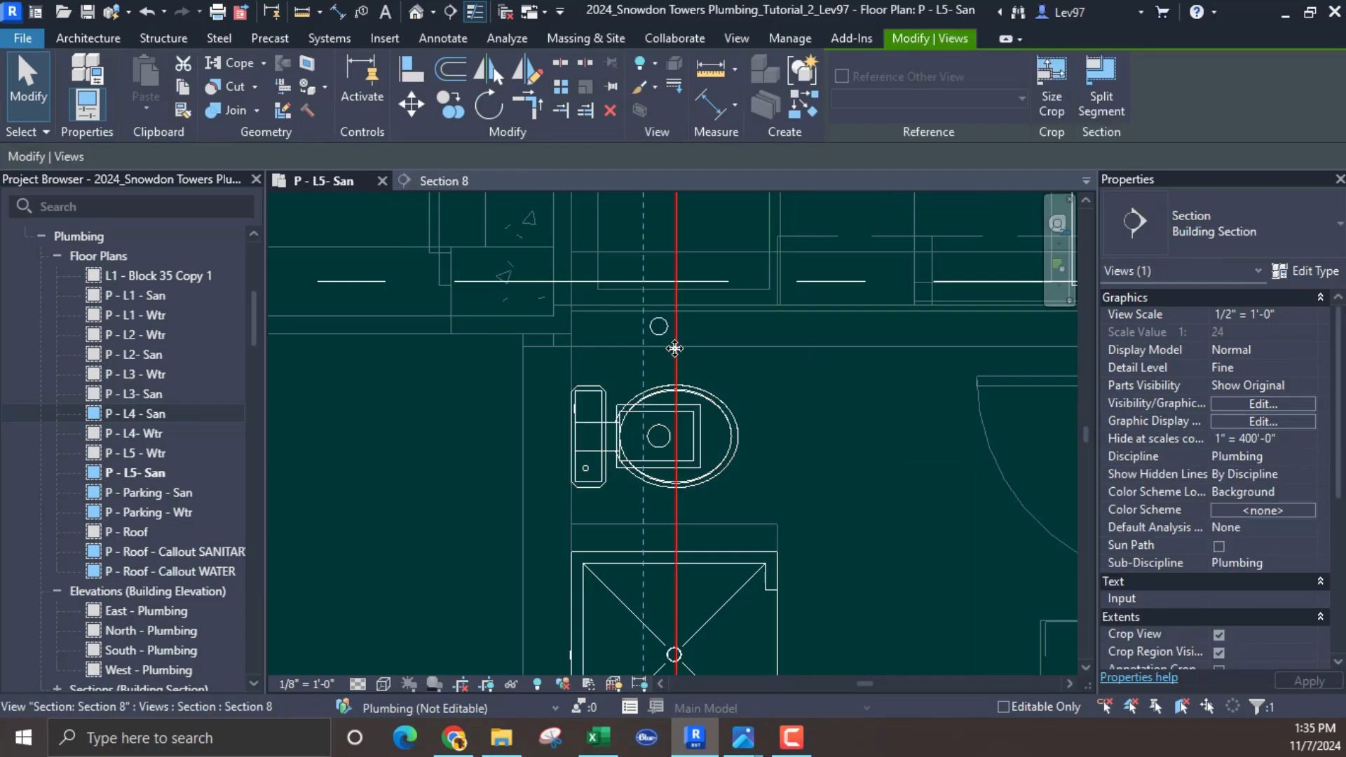
drag(671, 349, 675, 352)
middle_drag(809, 385, 809, 237)
scroll(786, 363, down, 1)
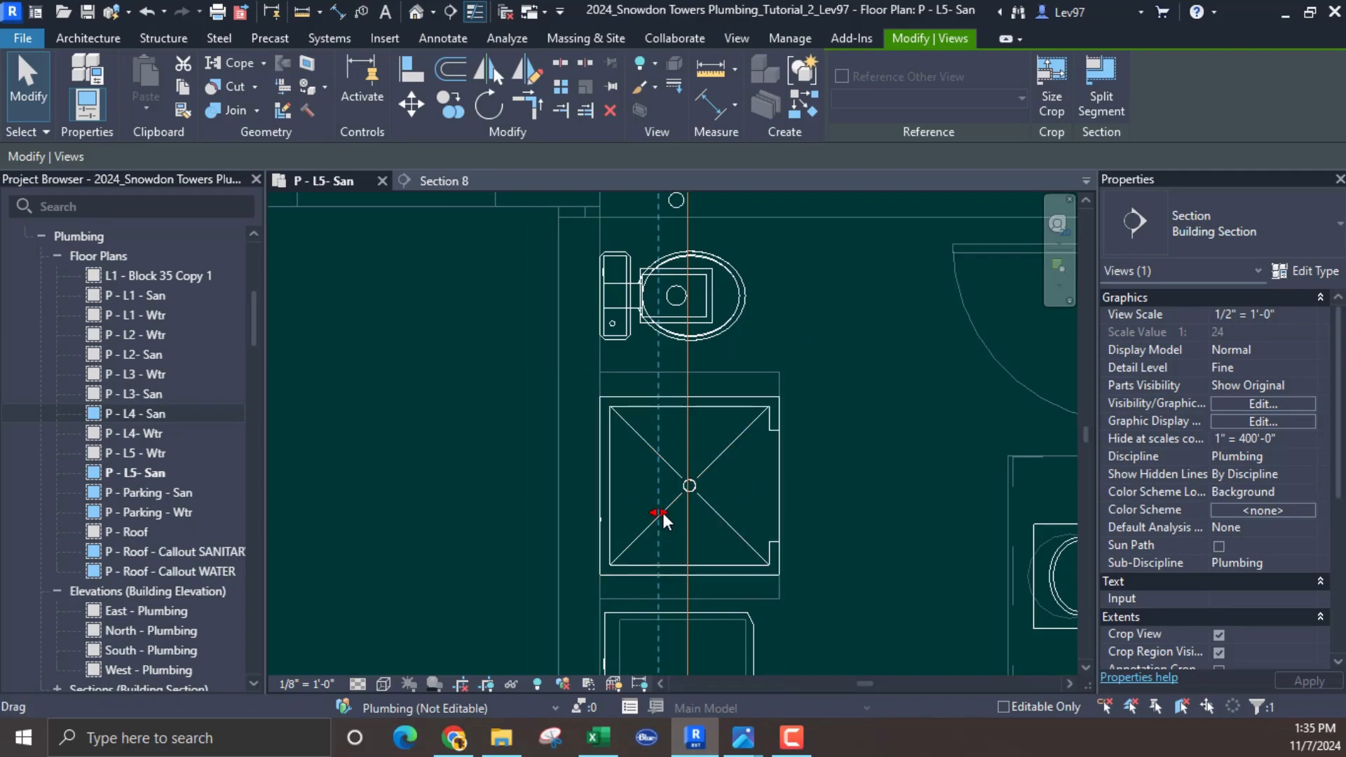
drag(663, 511, 666, 507)
middle_drag(796, 383, 828, 617)
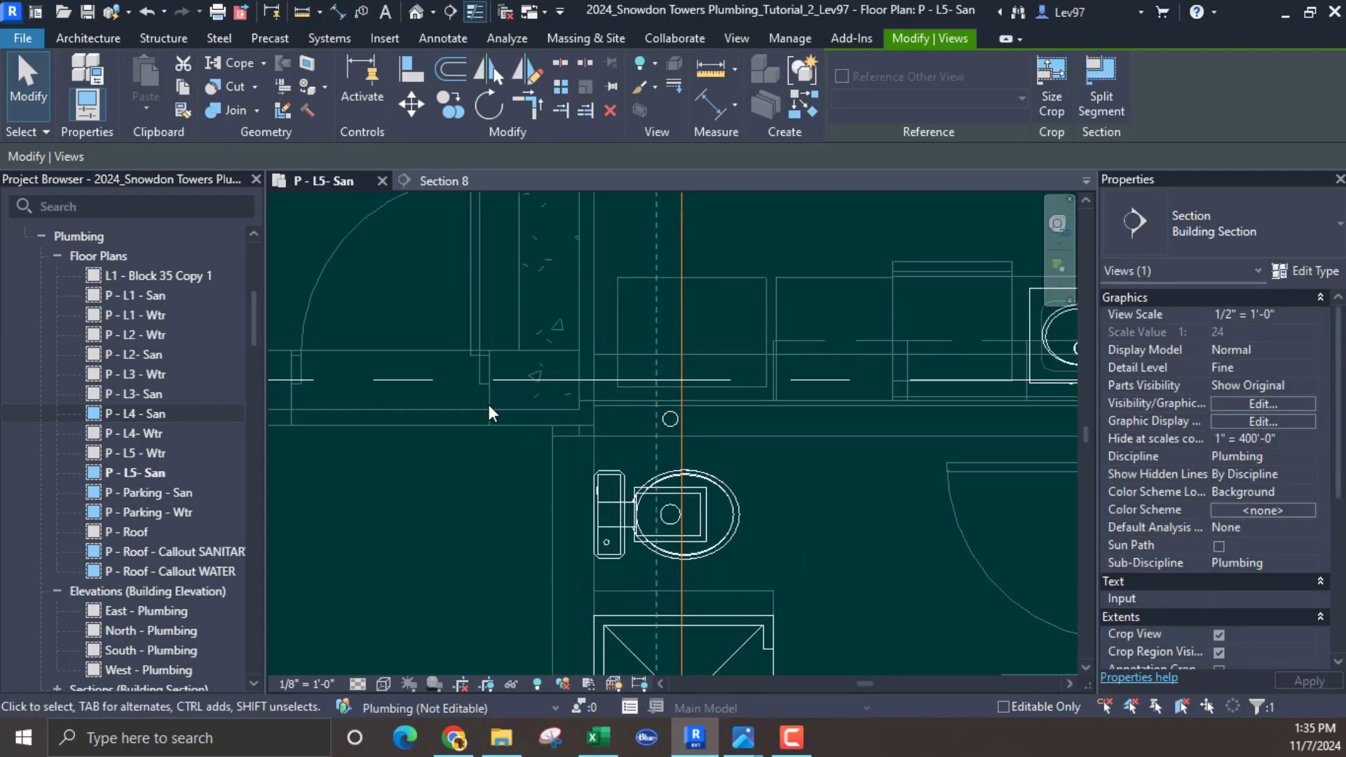
middle_drag(841, 533, 874, 304)
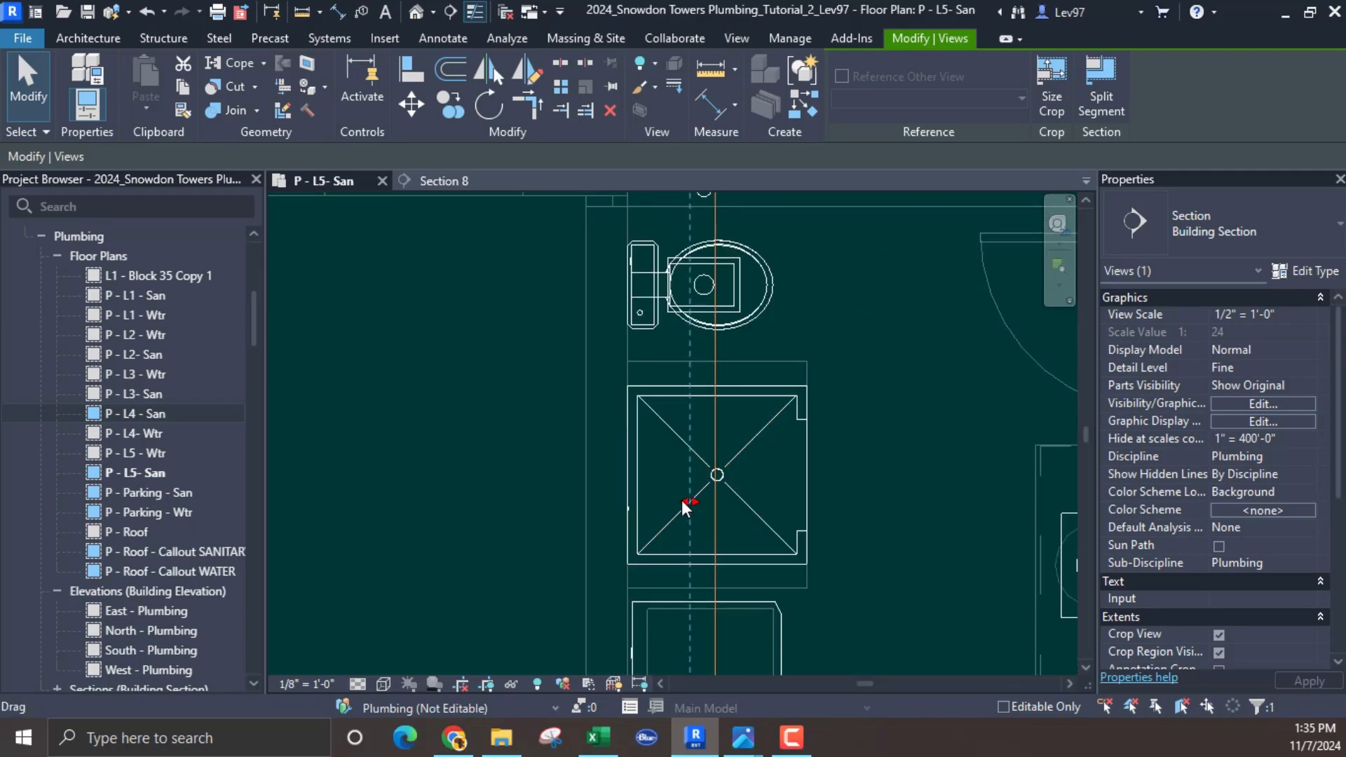
drag(685, 501, 362, 512)
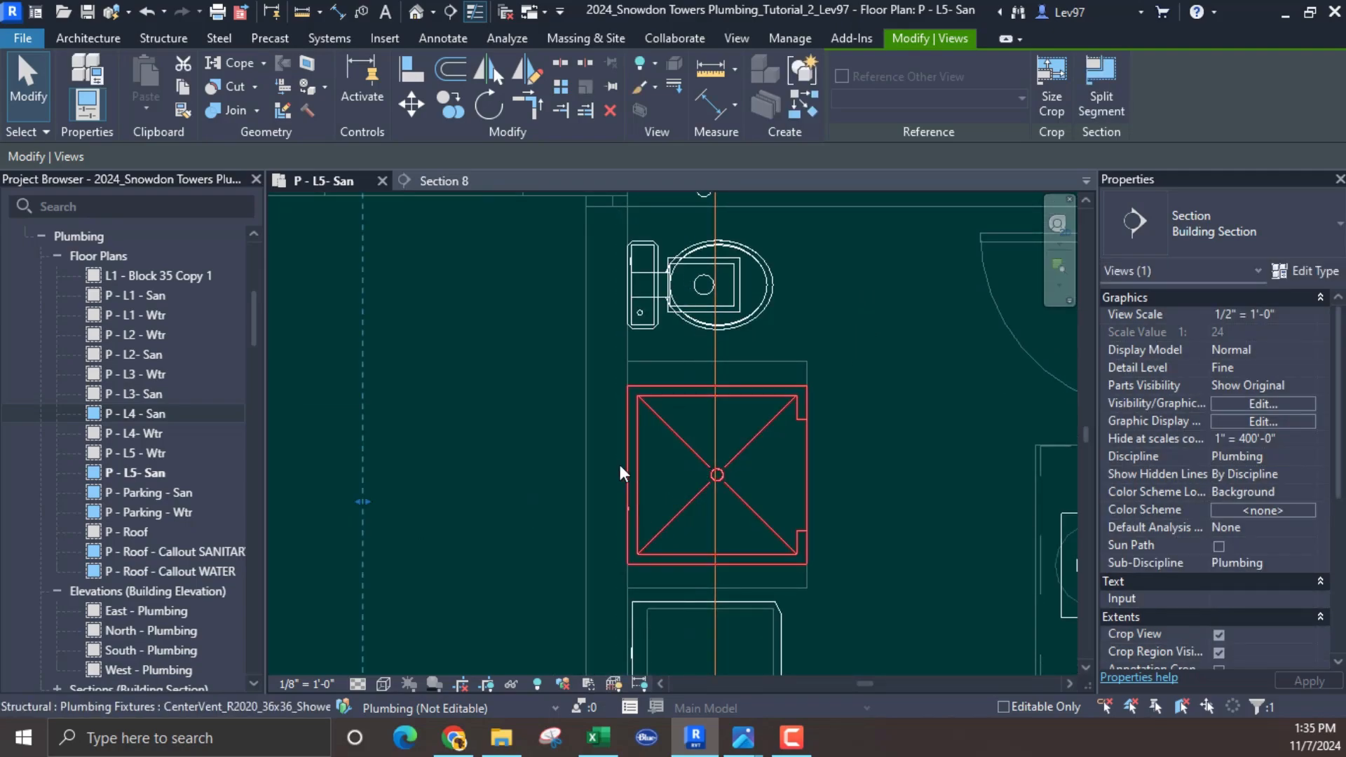
click(446, 180)
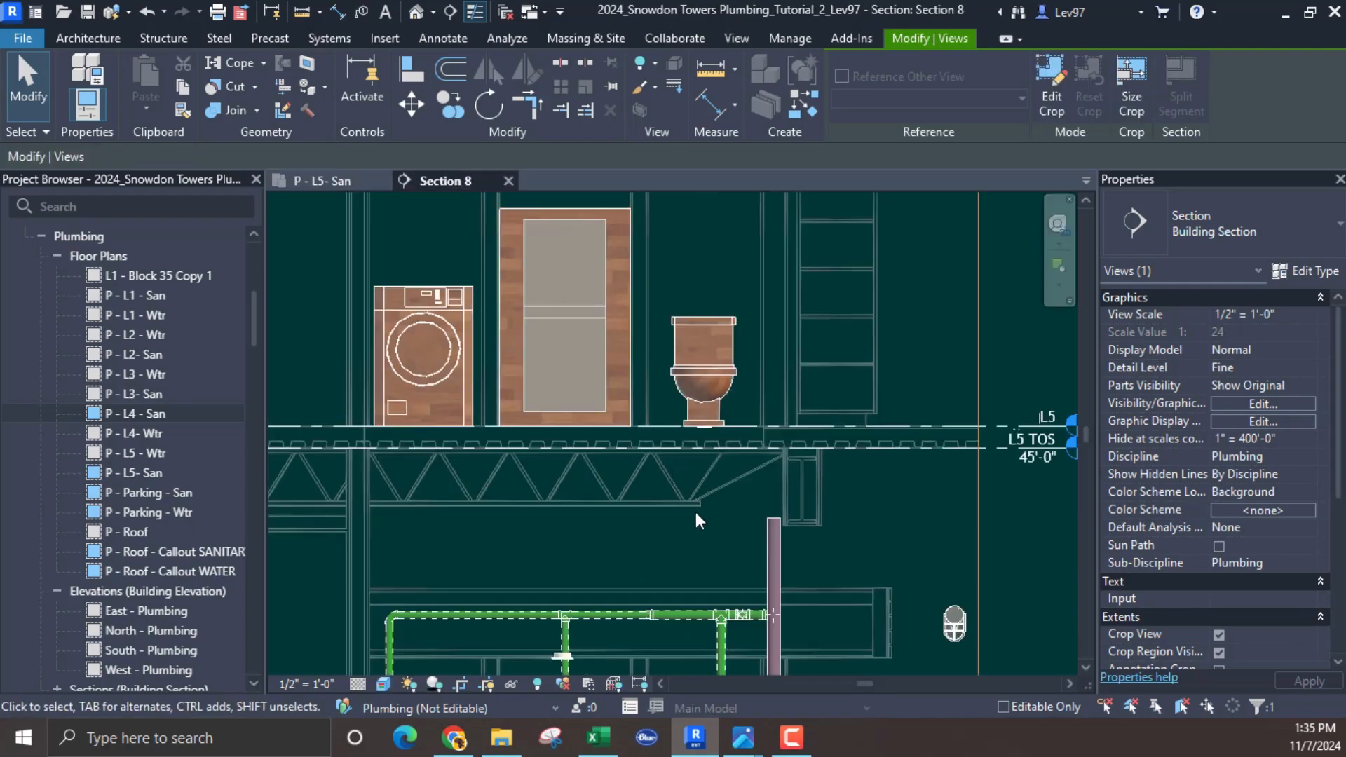
scroll(627, 526, down, 5)
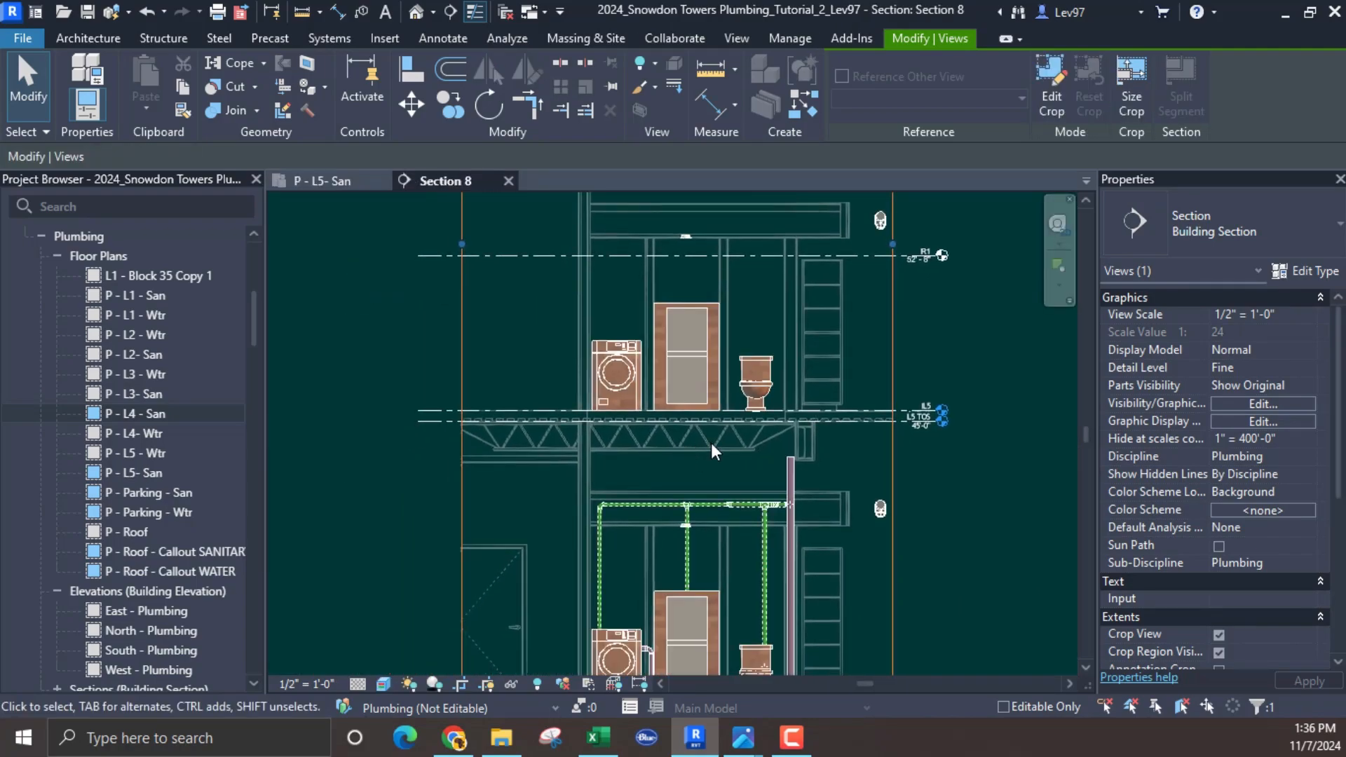
middle_drag(751, 448, 794, 254)
scroll(756, 398, down, 2)
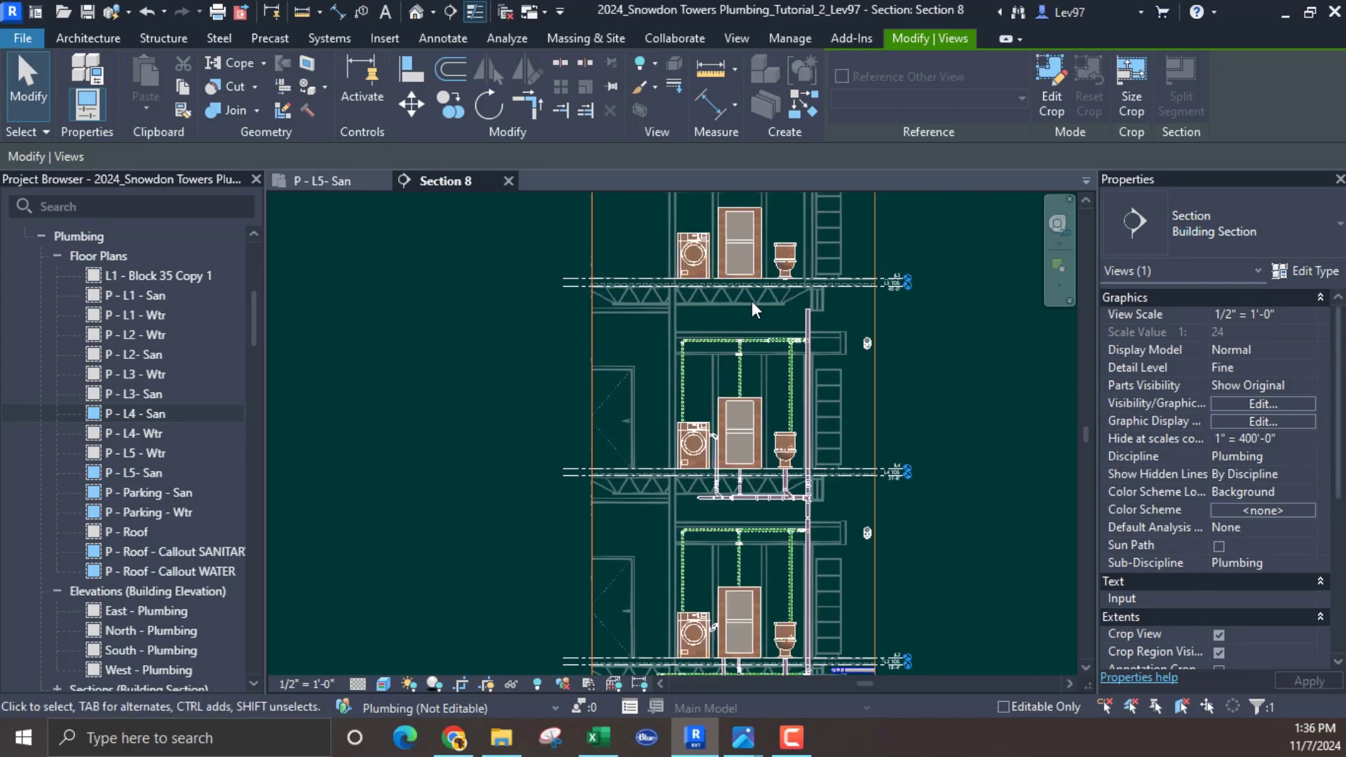
scroll(751, 301, down, 6)
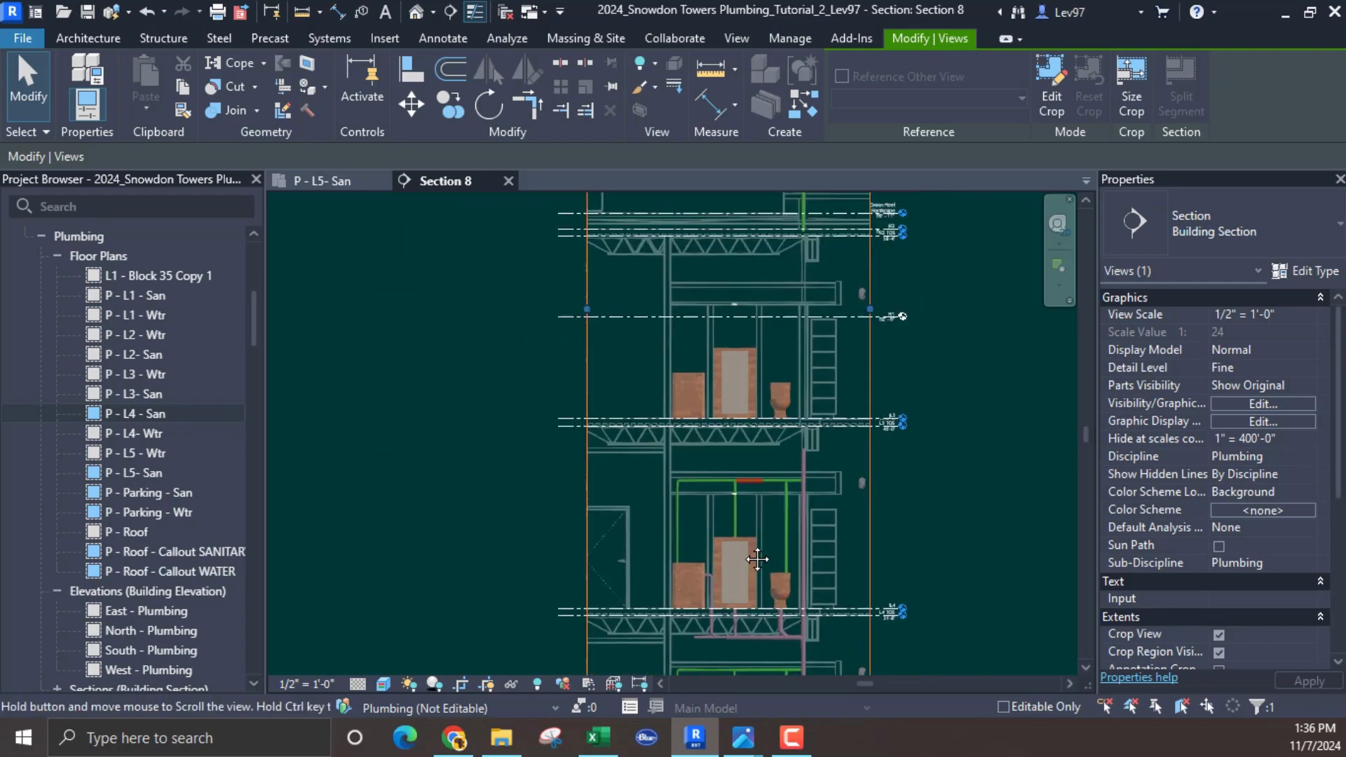
Step: Move the Section 8 line in the level 5 plan just past the bathroom lavatory and set its far depth inside the wall behind the water closet
click(315, 181)
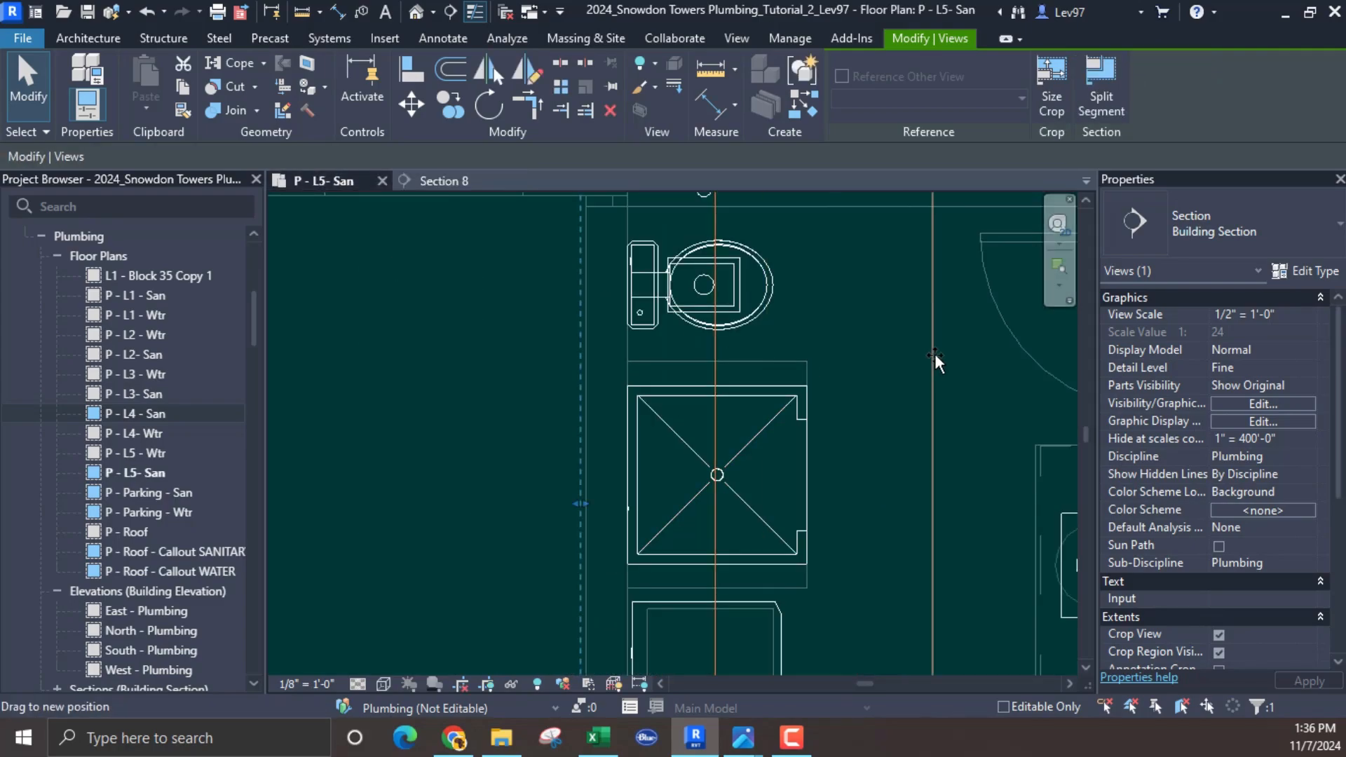
drag(935, 354, 1055, 360)
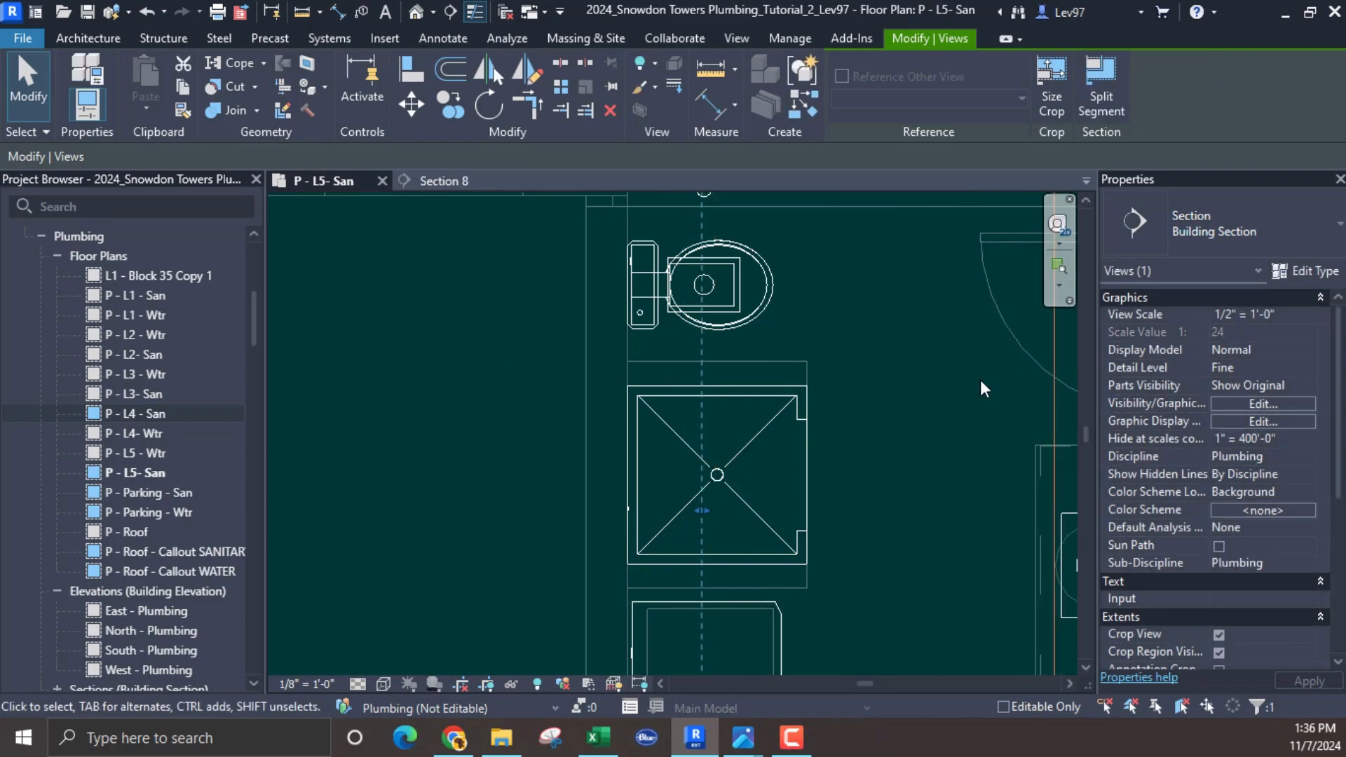
middle_drag(980, 380, 505, 390)
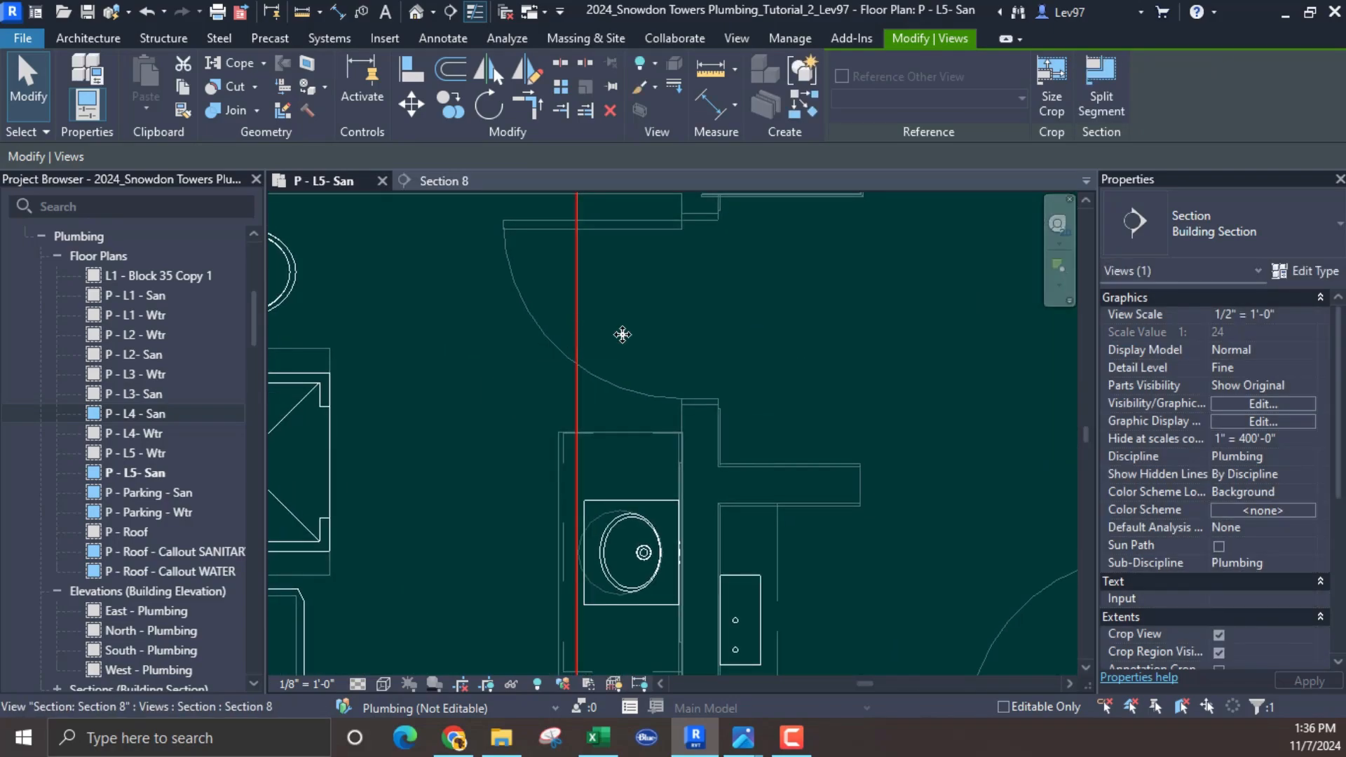
drag(622, 334, 754, 388)
scroll(761, 392, down, 3)
middle_drag(767, 395, 894, 356)
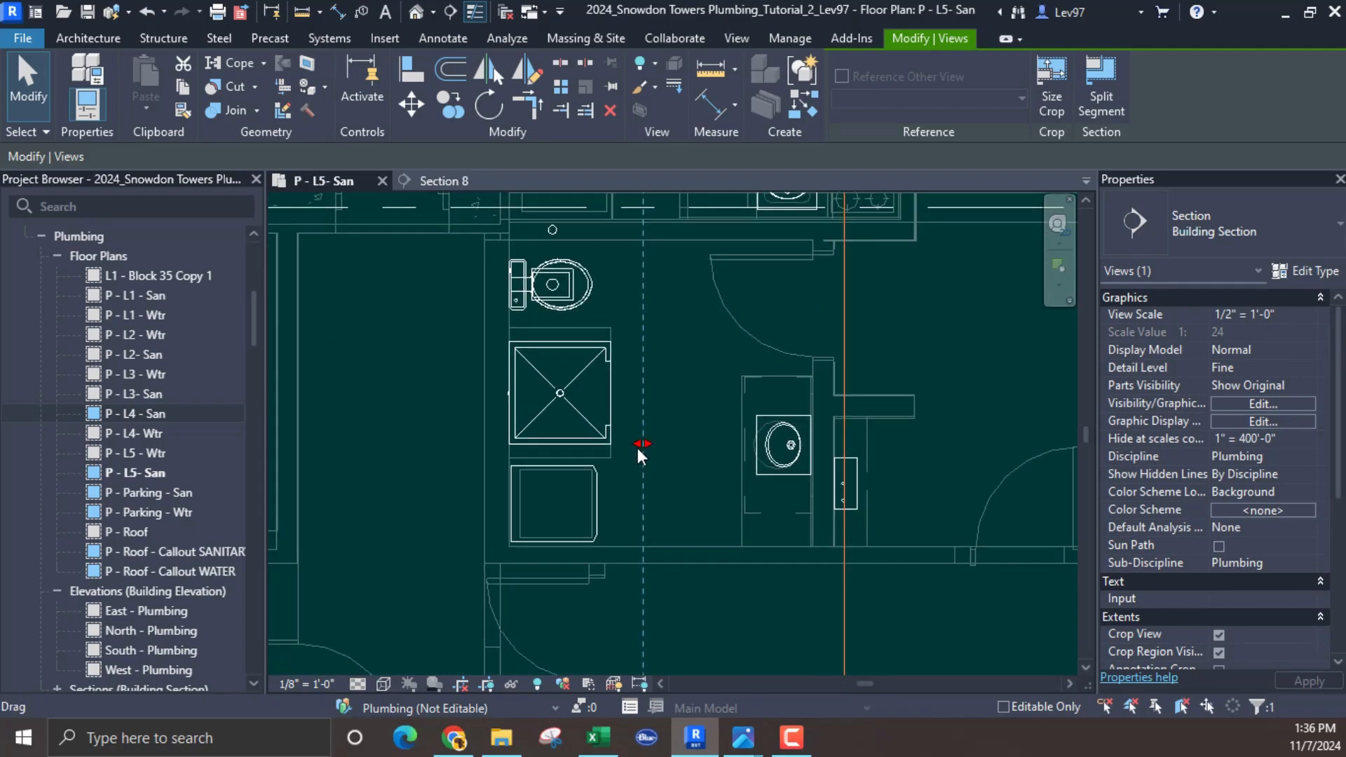
drag(637, 448, 495, 445)
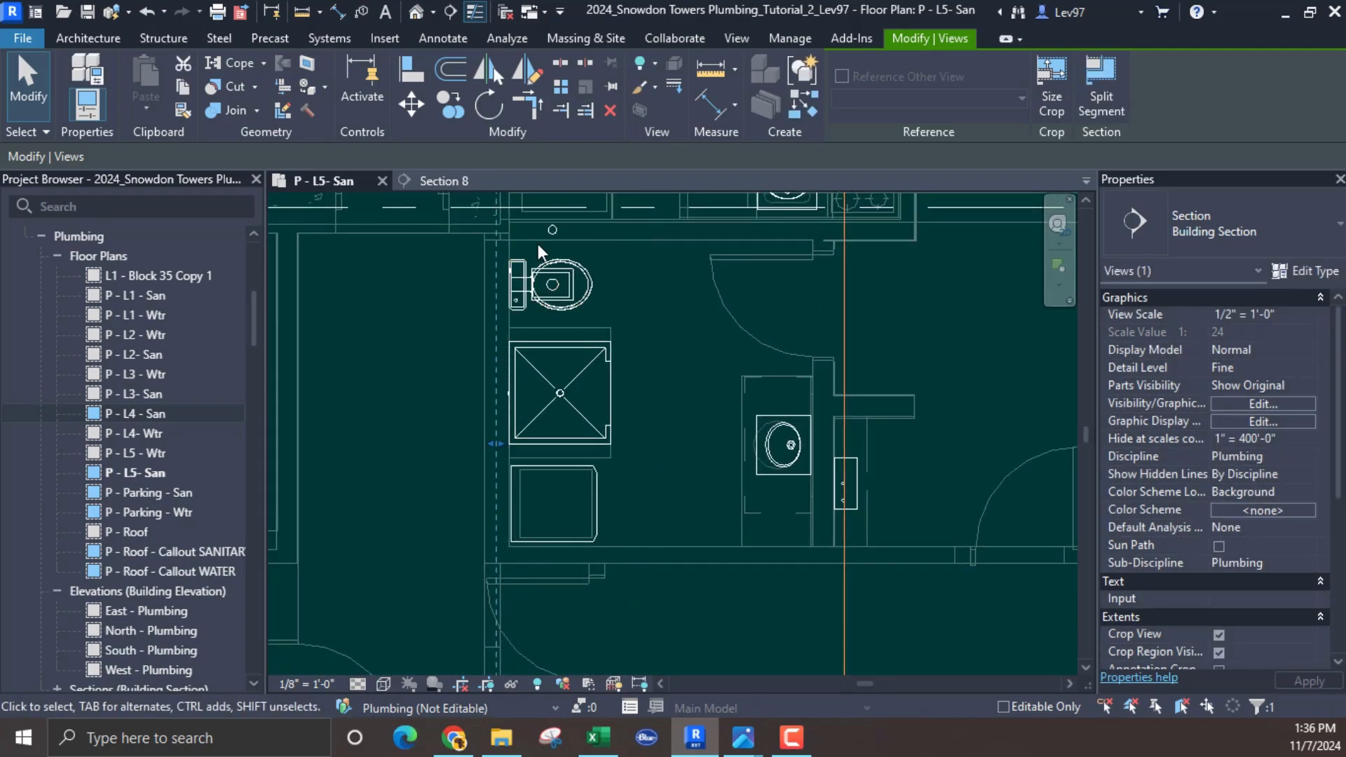
Step: Select the 3" vertical PVC pipe beside the water closet in plan and locate it in the Section 8 view
click(554, 230)
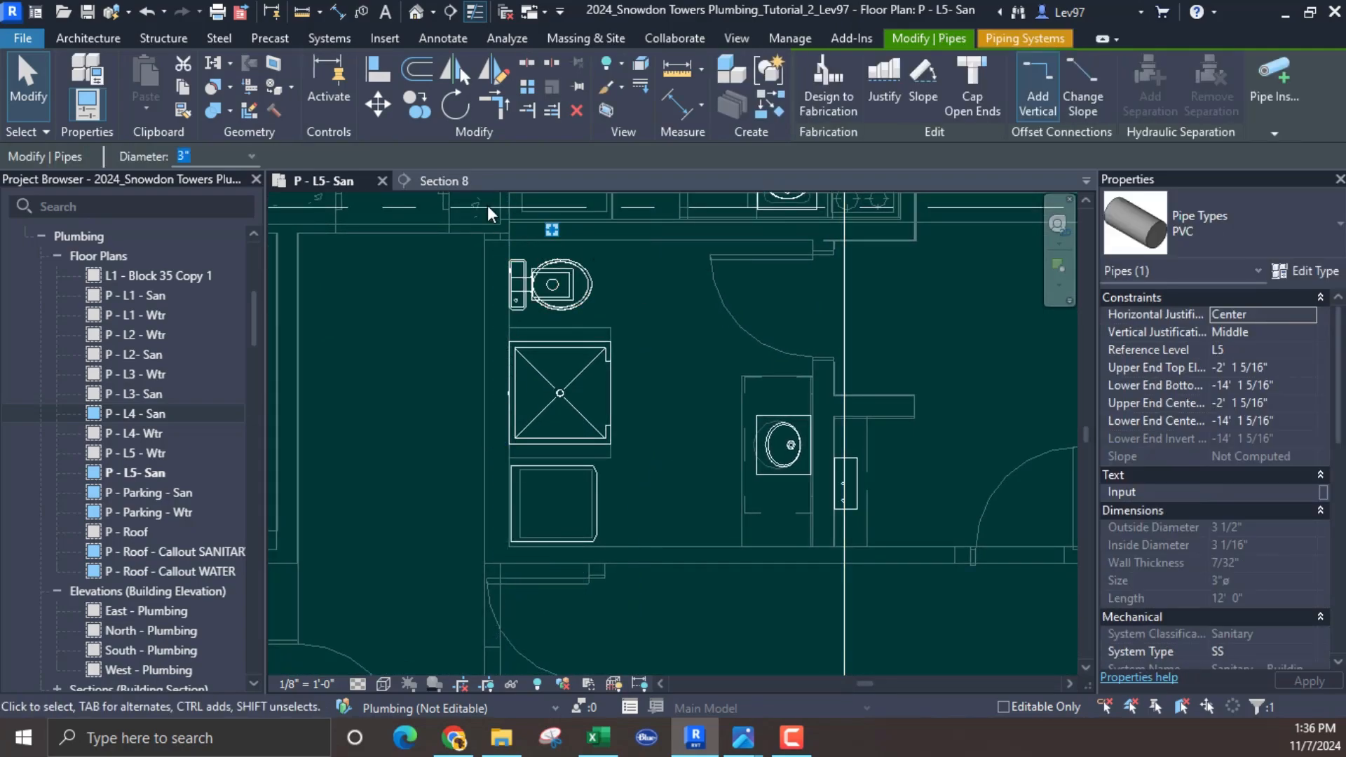
click(450, 180)
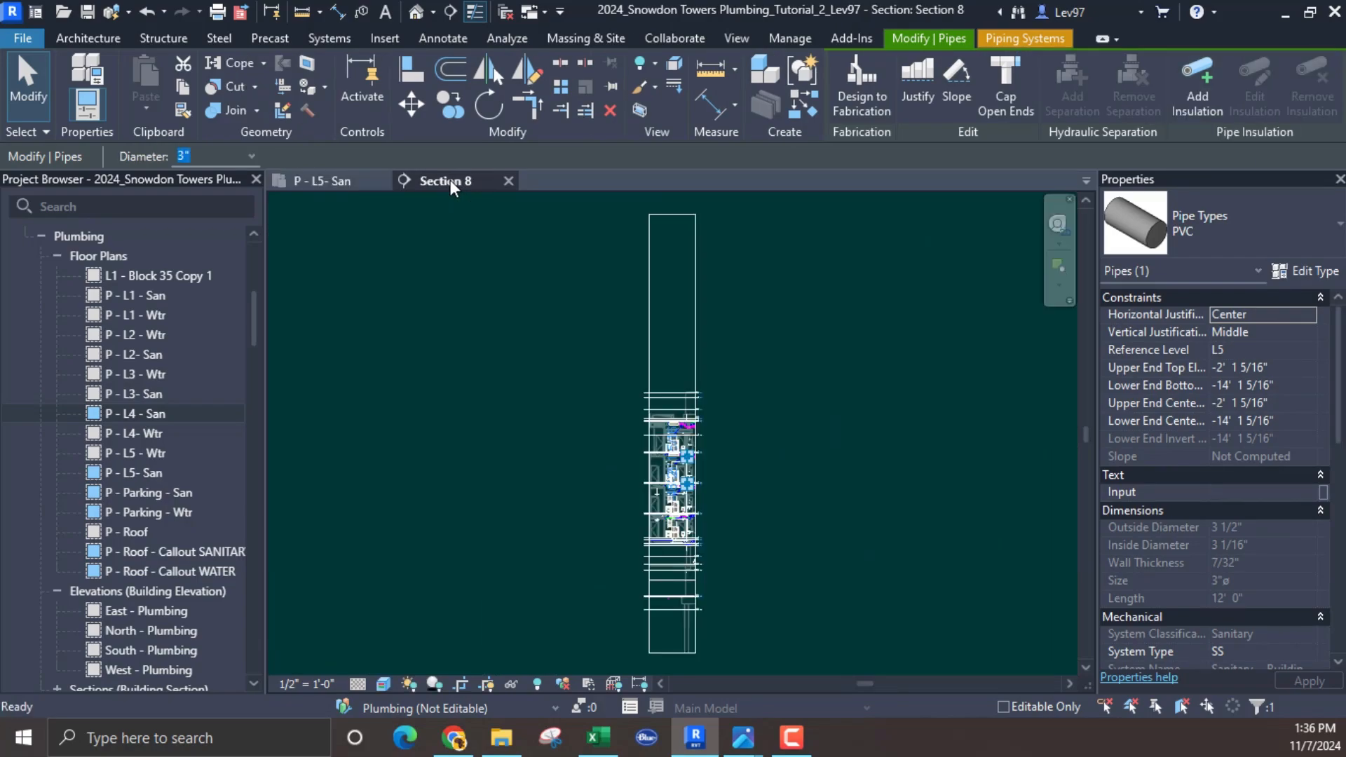
scroll(724, 498, up, 8)
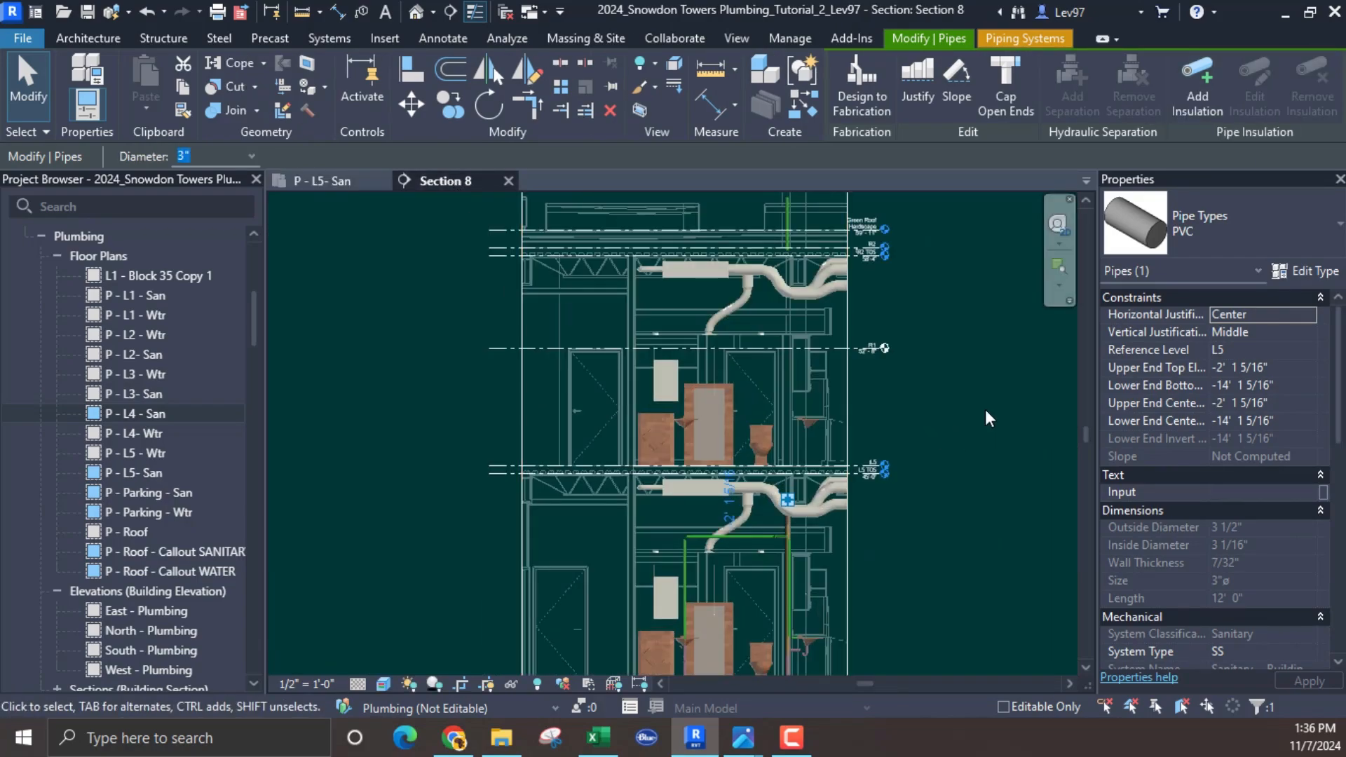
scroll(926, 372, up, 1)
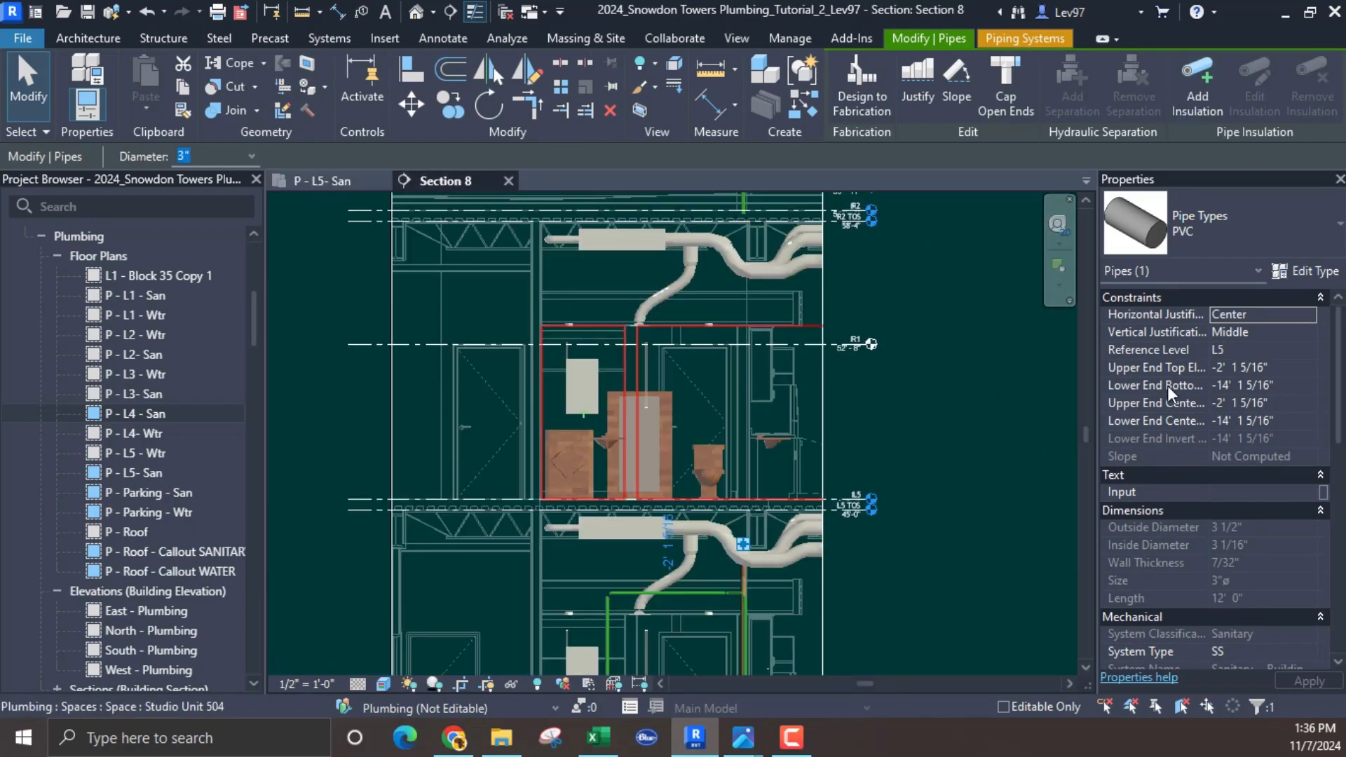
Step: Check which linked Revit models are switched on in the Section 8 view, without changing any of them
click(946, 395)
click(1248, 405)
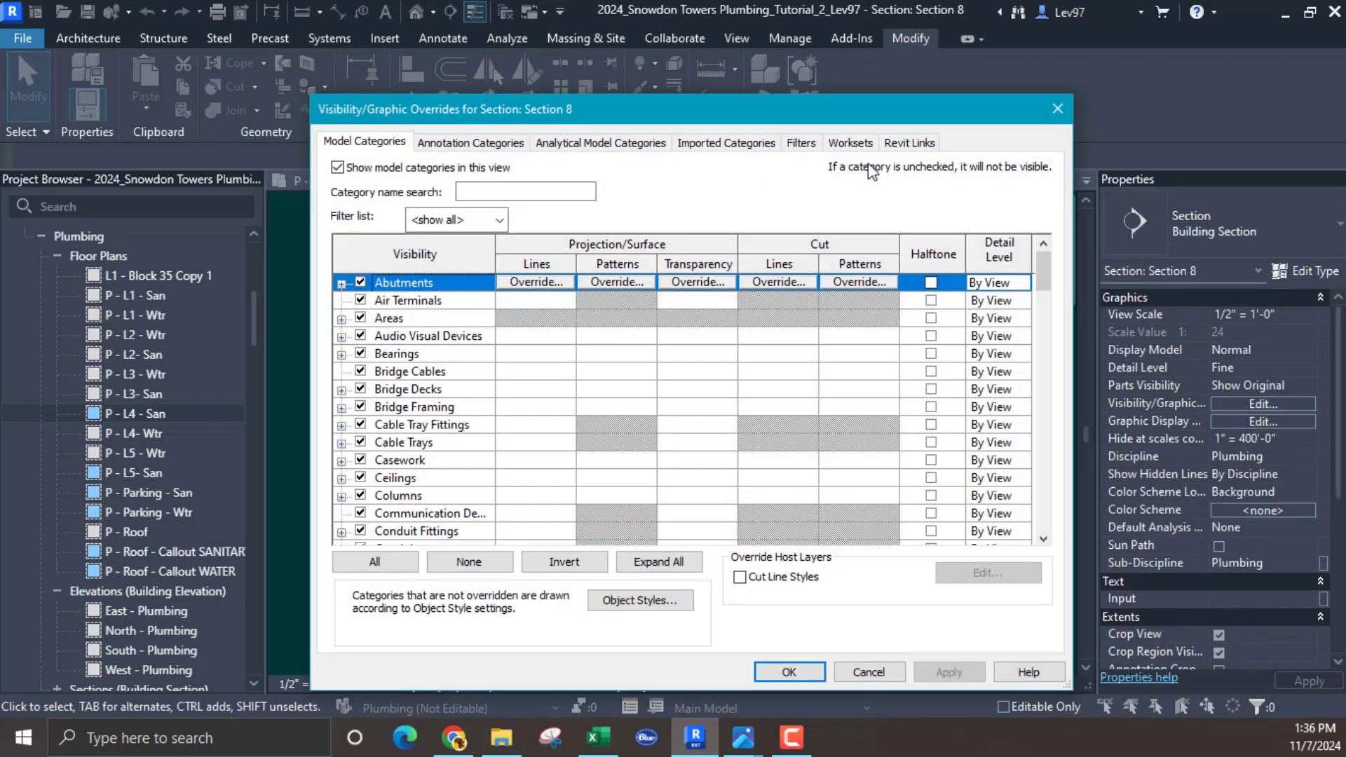
click(904, 143)
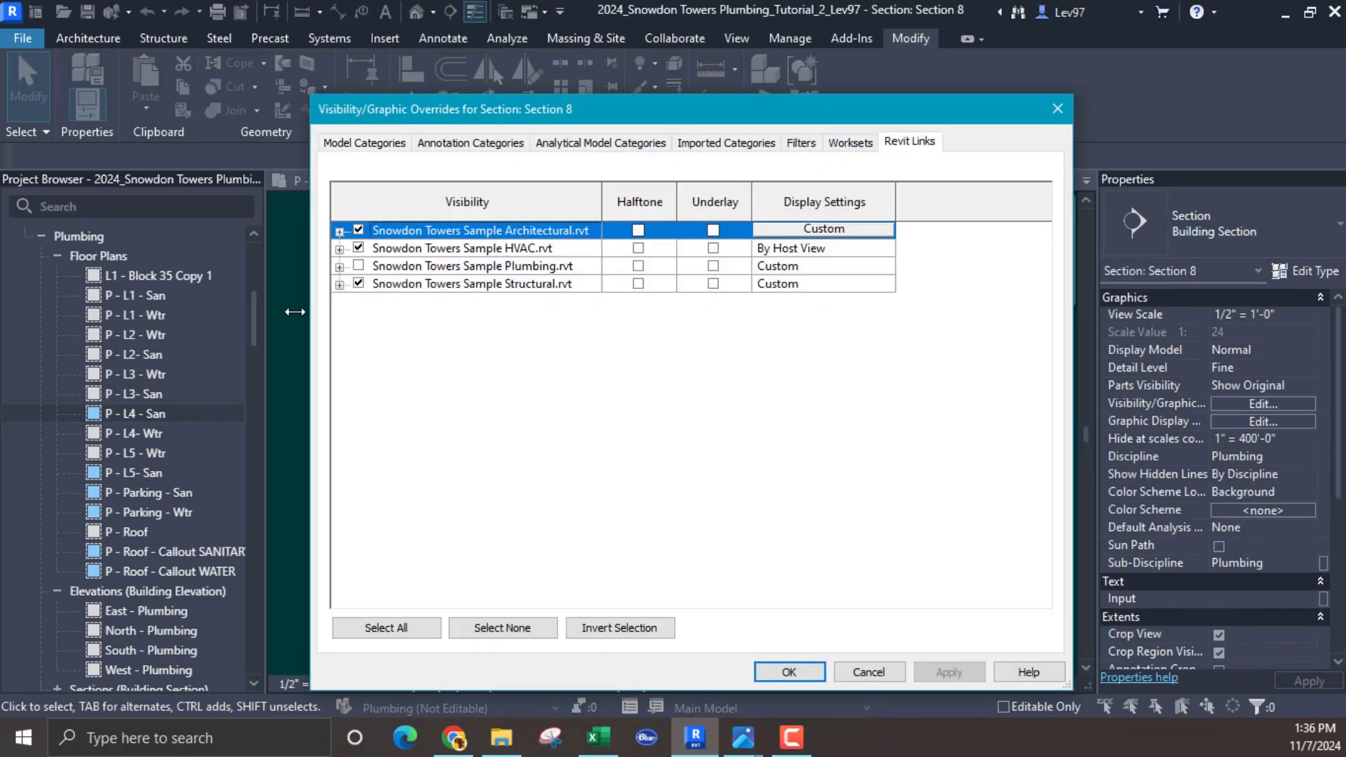
click(881, 672)
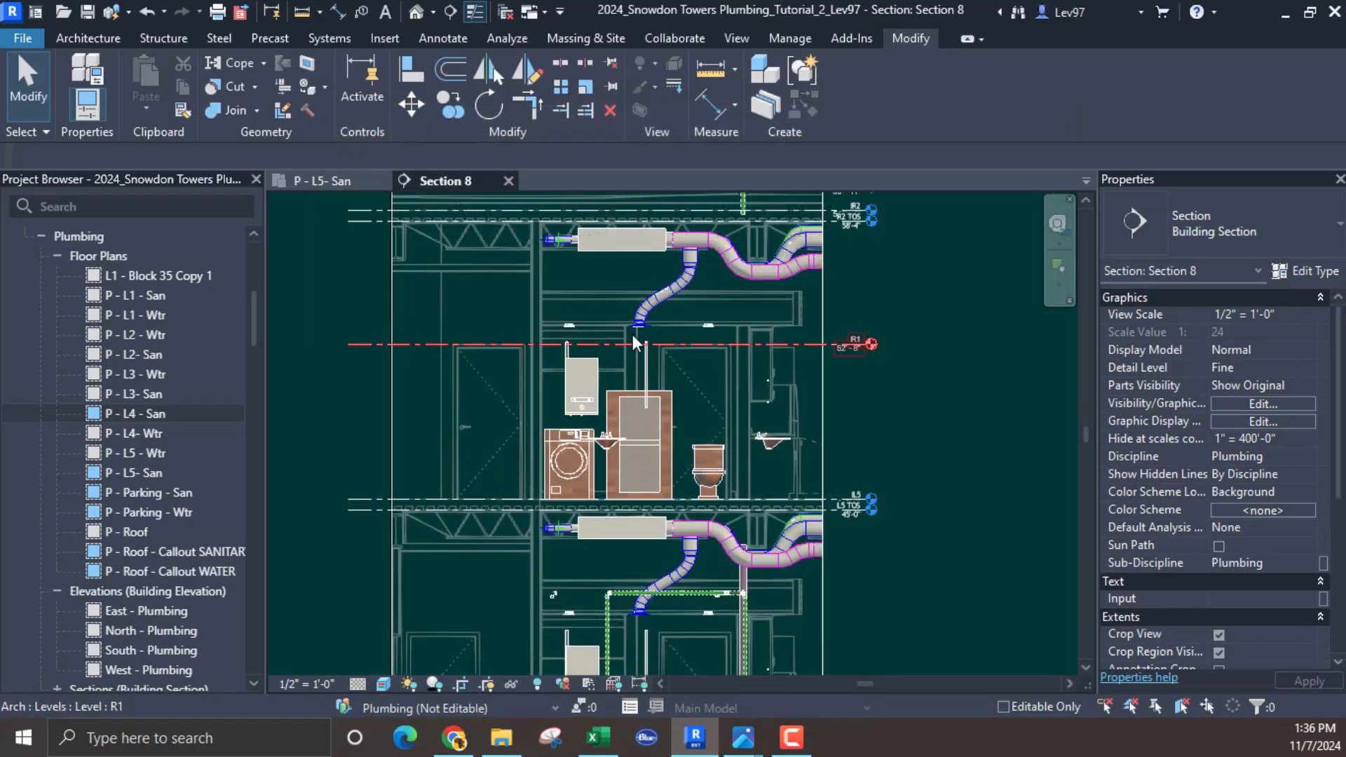
Step: Examine the upper end of the 3" vertical pipe in Section 8 against the HVAC ducts and structure below level 5
scroll(722, 545, up, 1)
middle_drag(739, 557, 696, 397)
scroll(696, 398, up, 4)
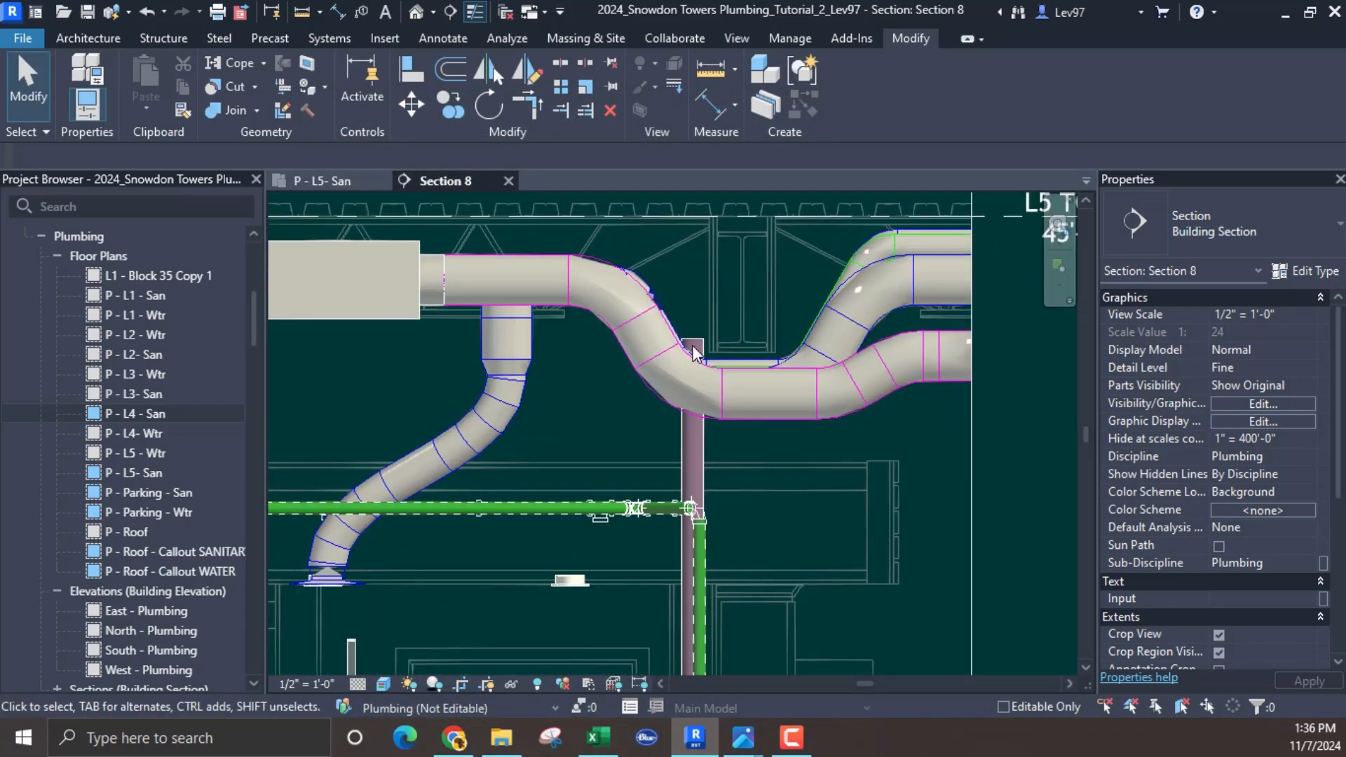
scroll(649, 417, down, 3)
scroll(661, 414, up, 3)
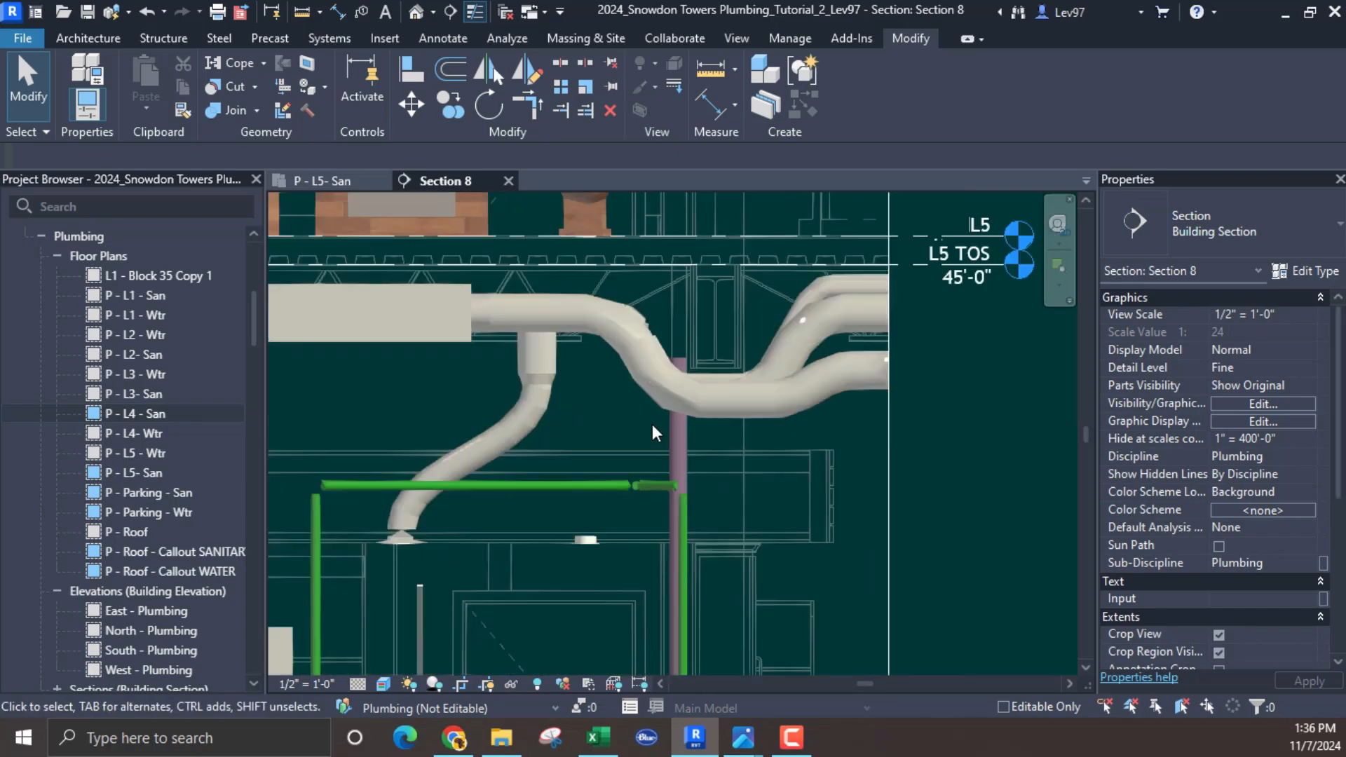
click(690, 437)
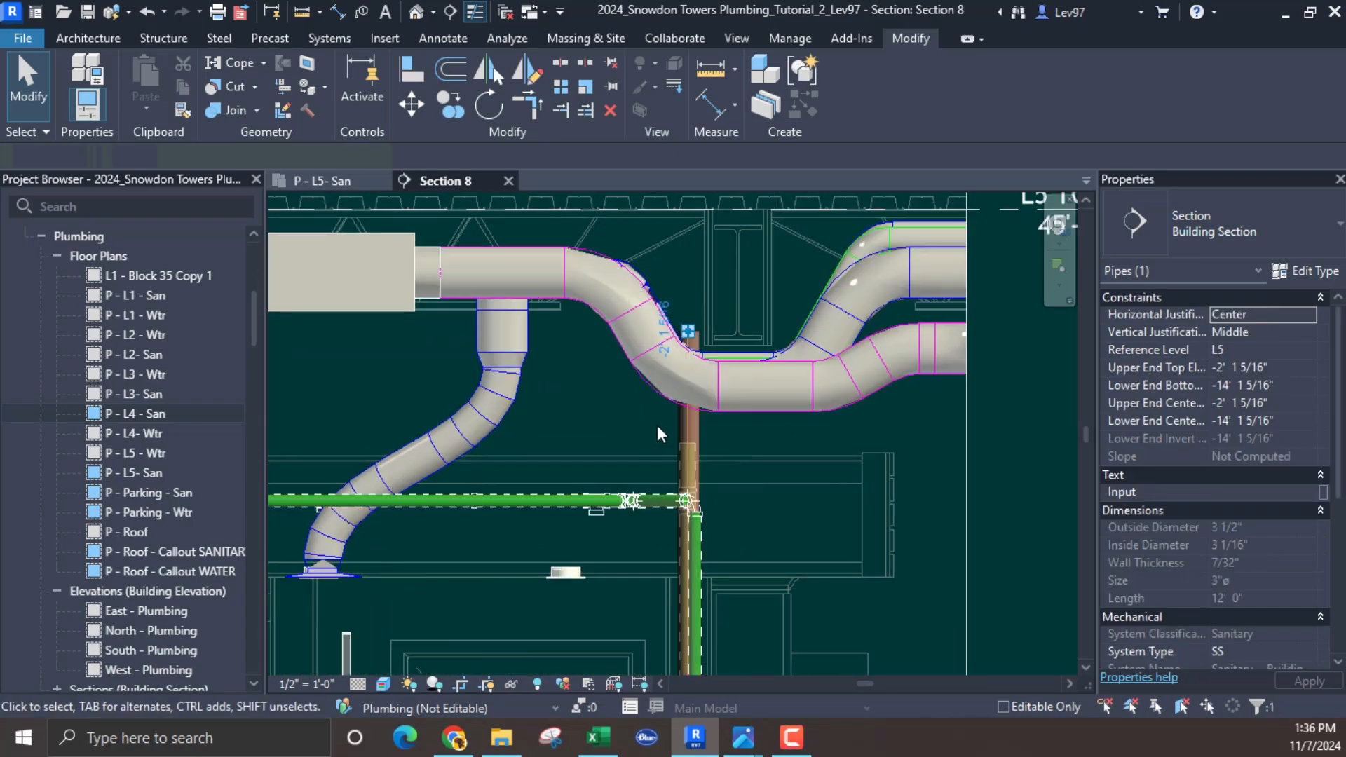
Step: Show the linked Snowdon Towers Sample HVAC.rvt model in the P - L5- San plan and bring the ducts around the bathroom into view
click(335, 178)
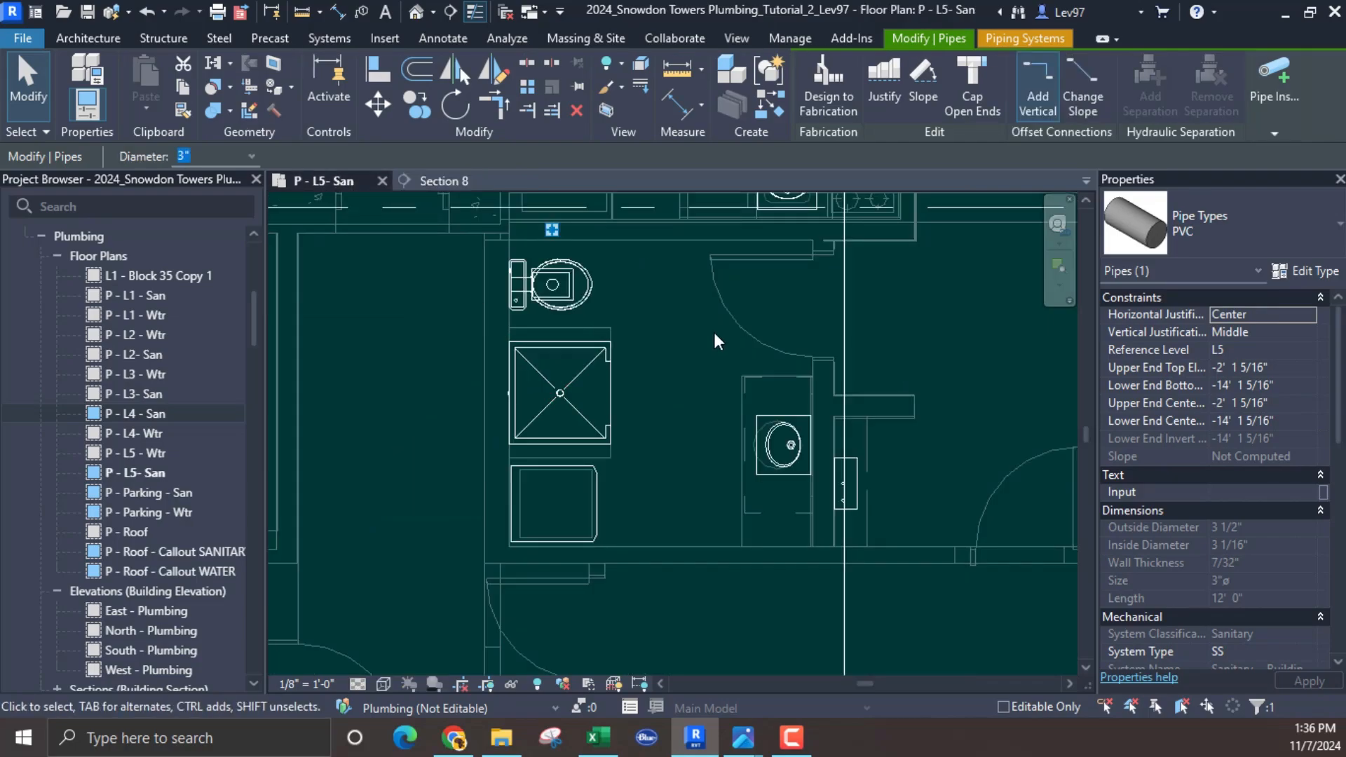
click(845, 331)
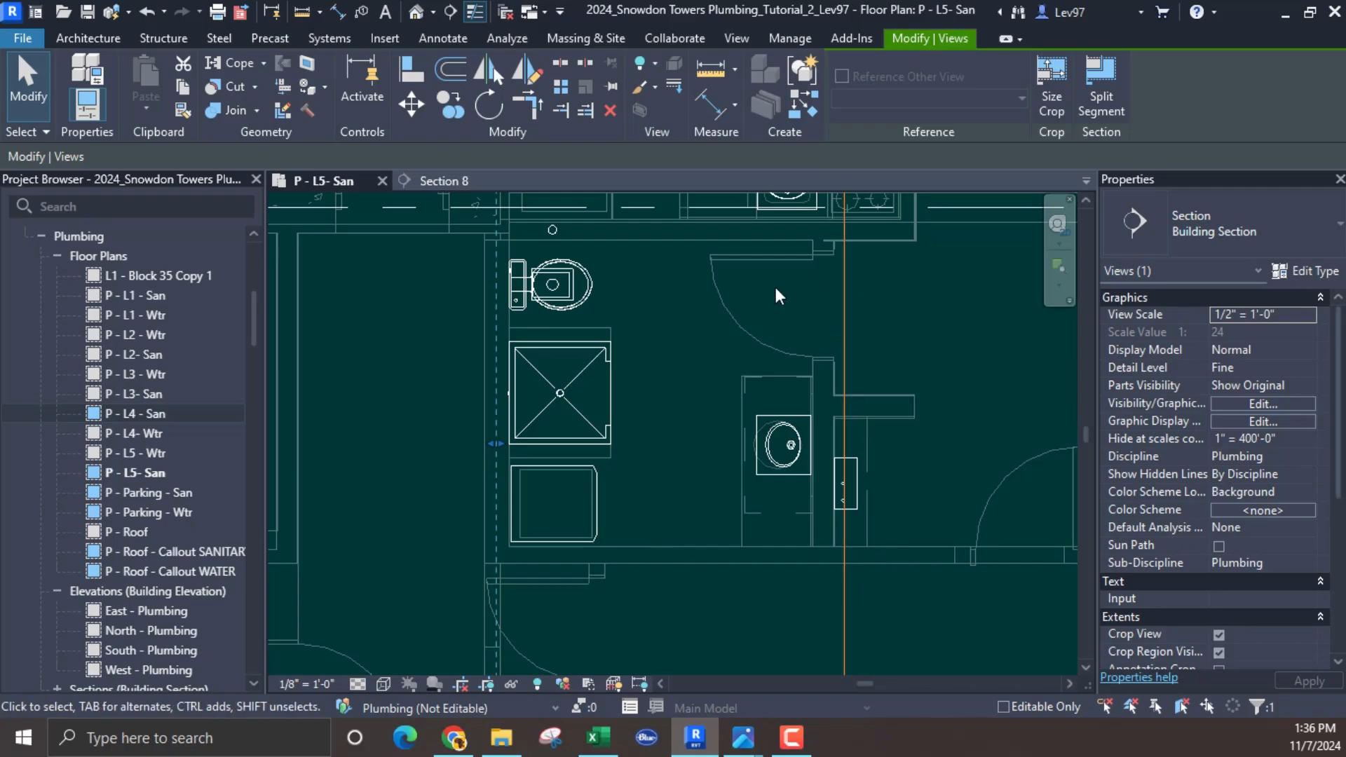
click(944, 424)
click(1234, 440)
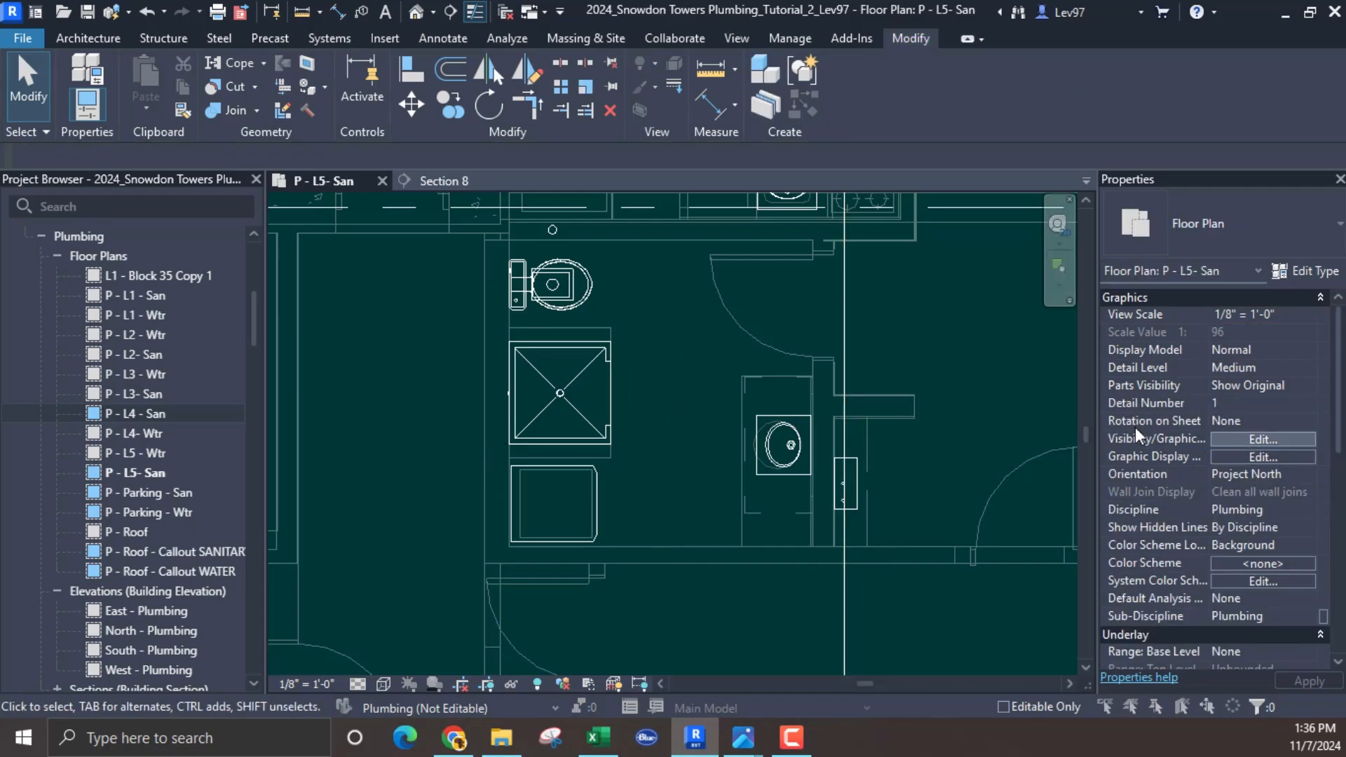
click(900, 144)
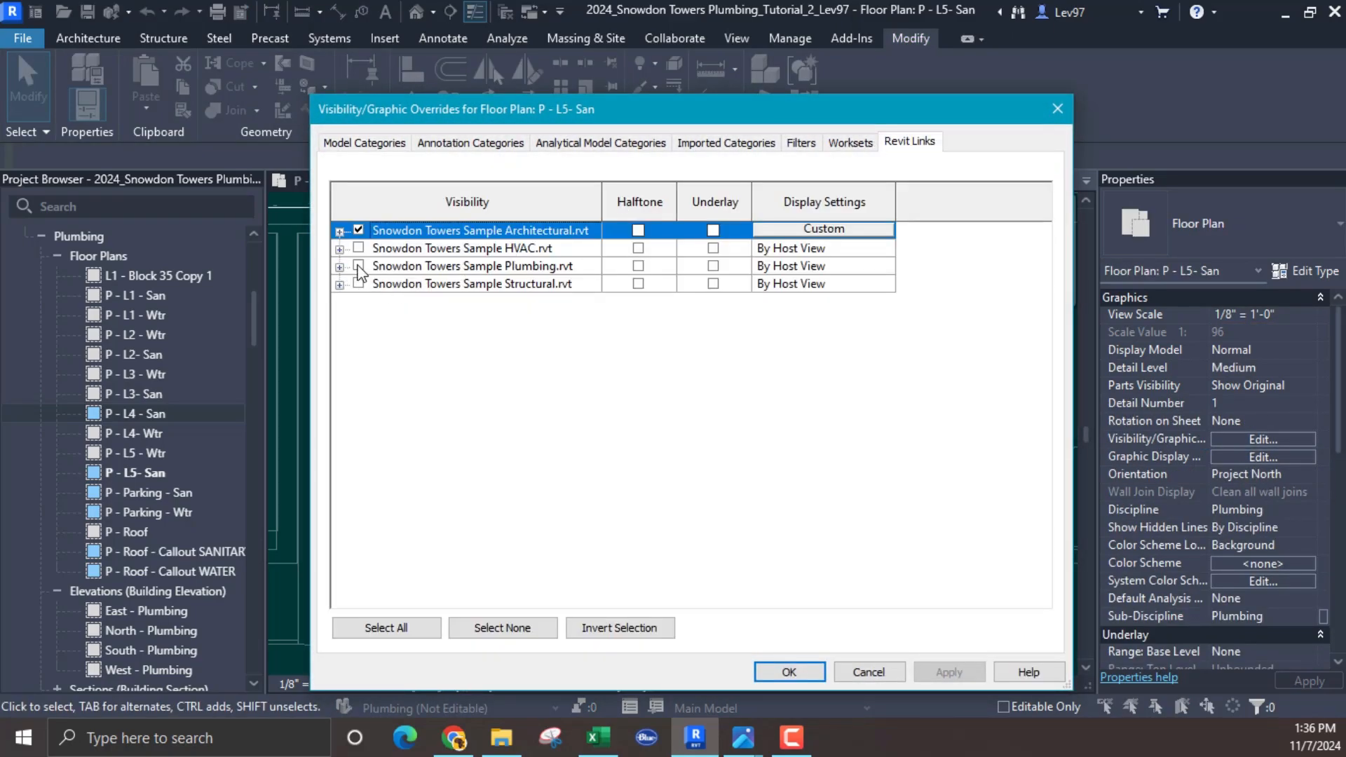
click(358, 247)
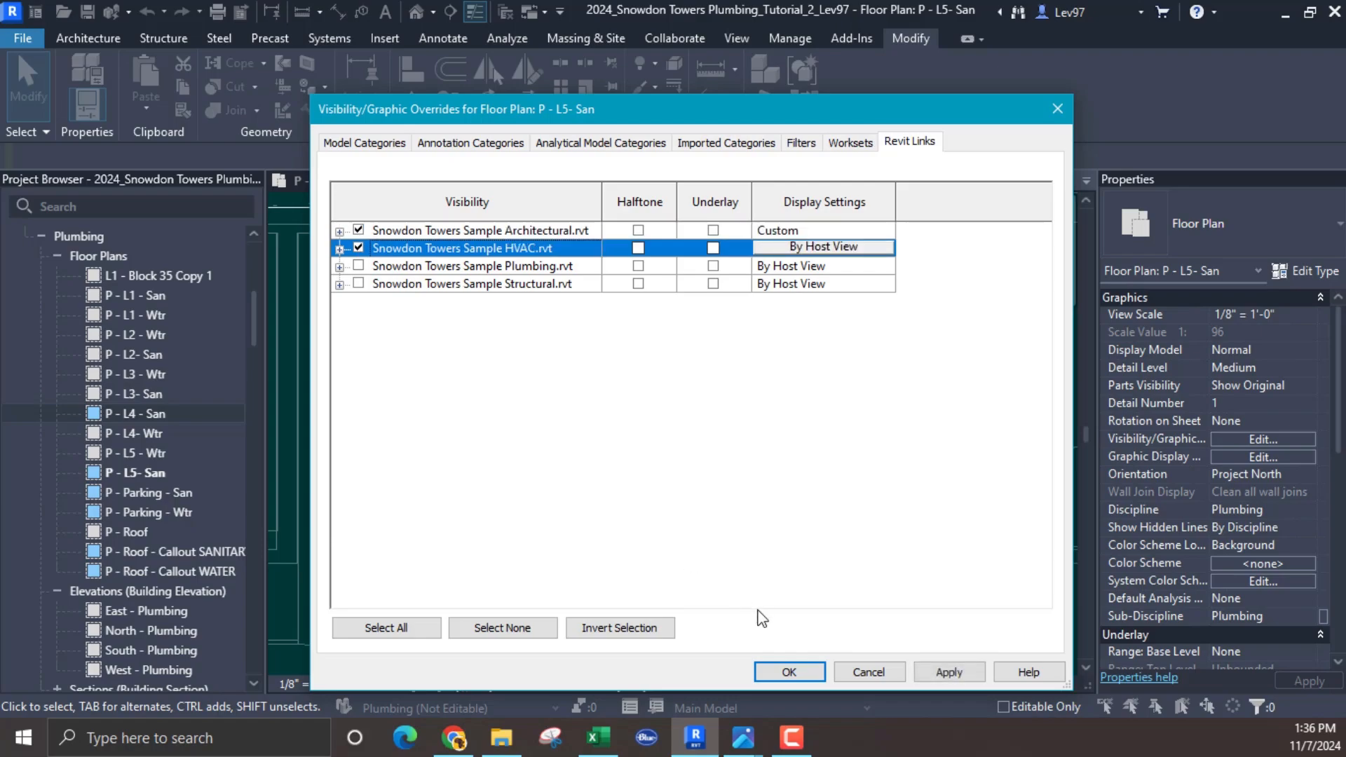
click(795, 672)
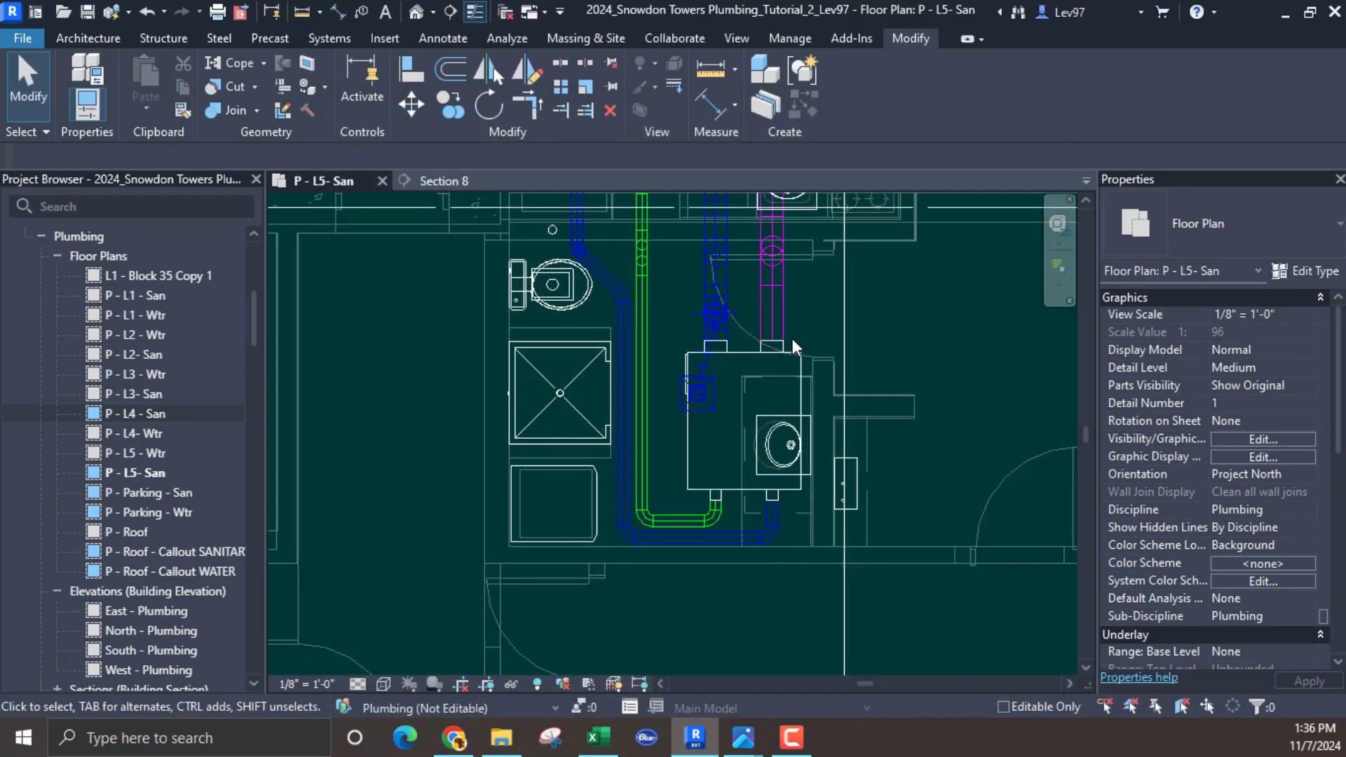
middle_drag(722, 333, 755, 465)
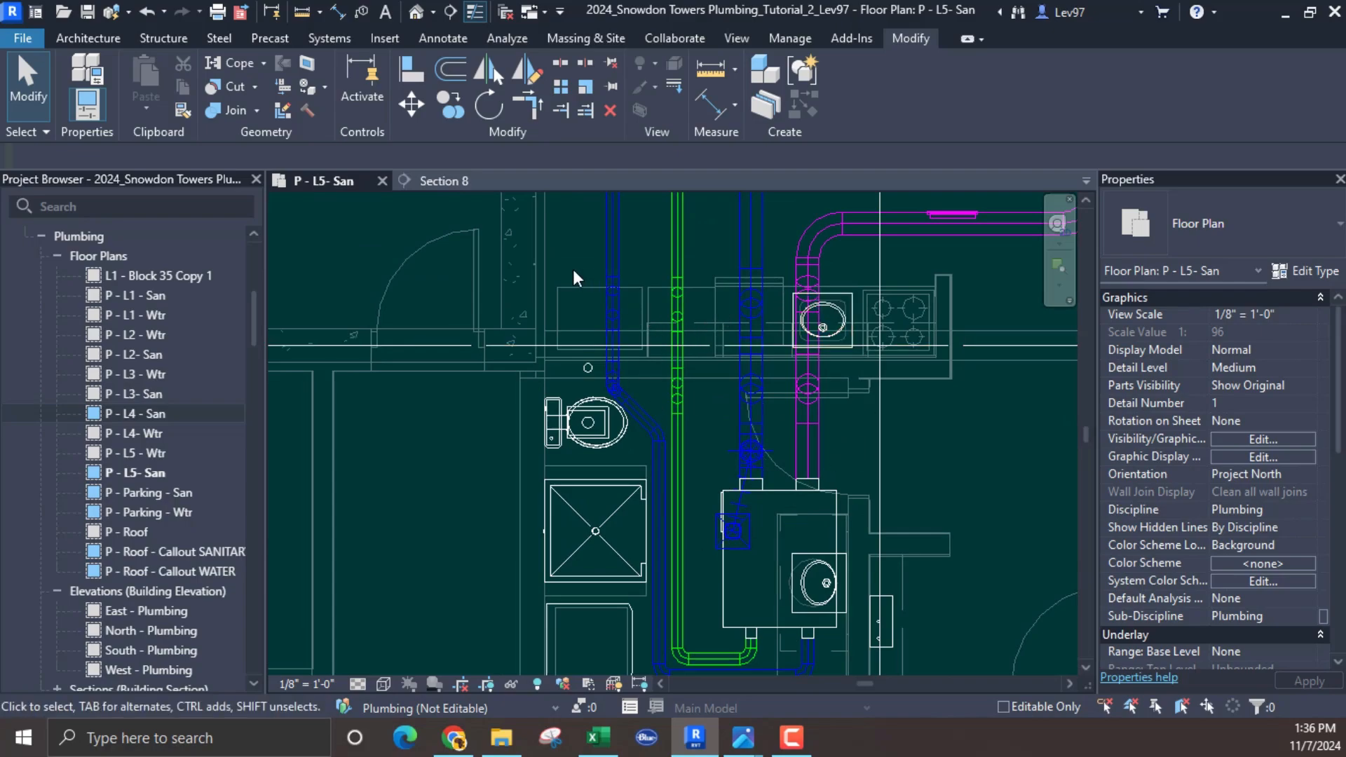
Step: Move the Section 8 line so it cuts through the water closet and the shower drain, and pull its far depth in close
click(878, 421)
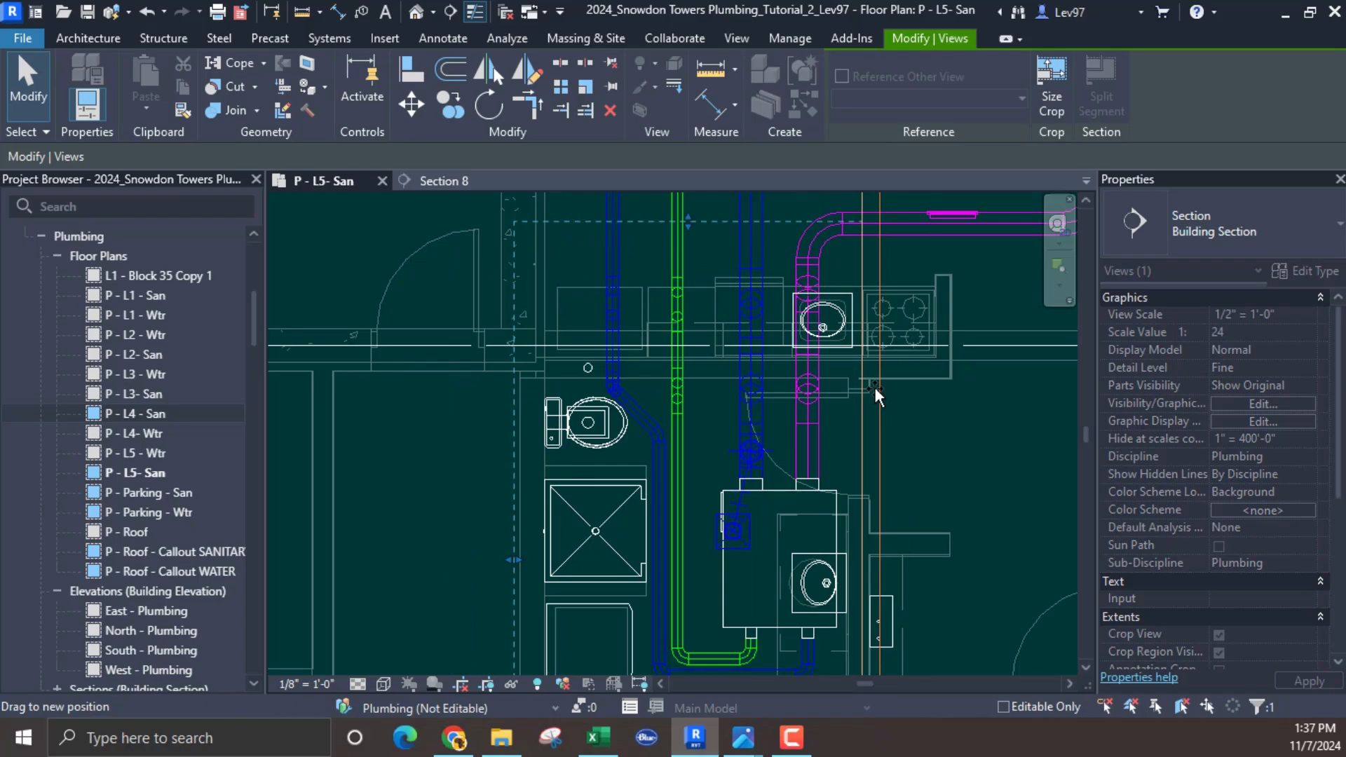
drag(875, 388, 595, 317)
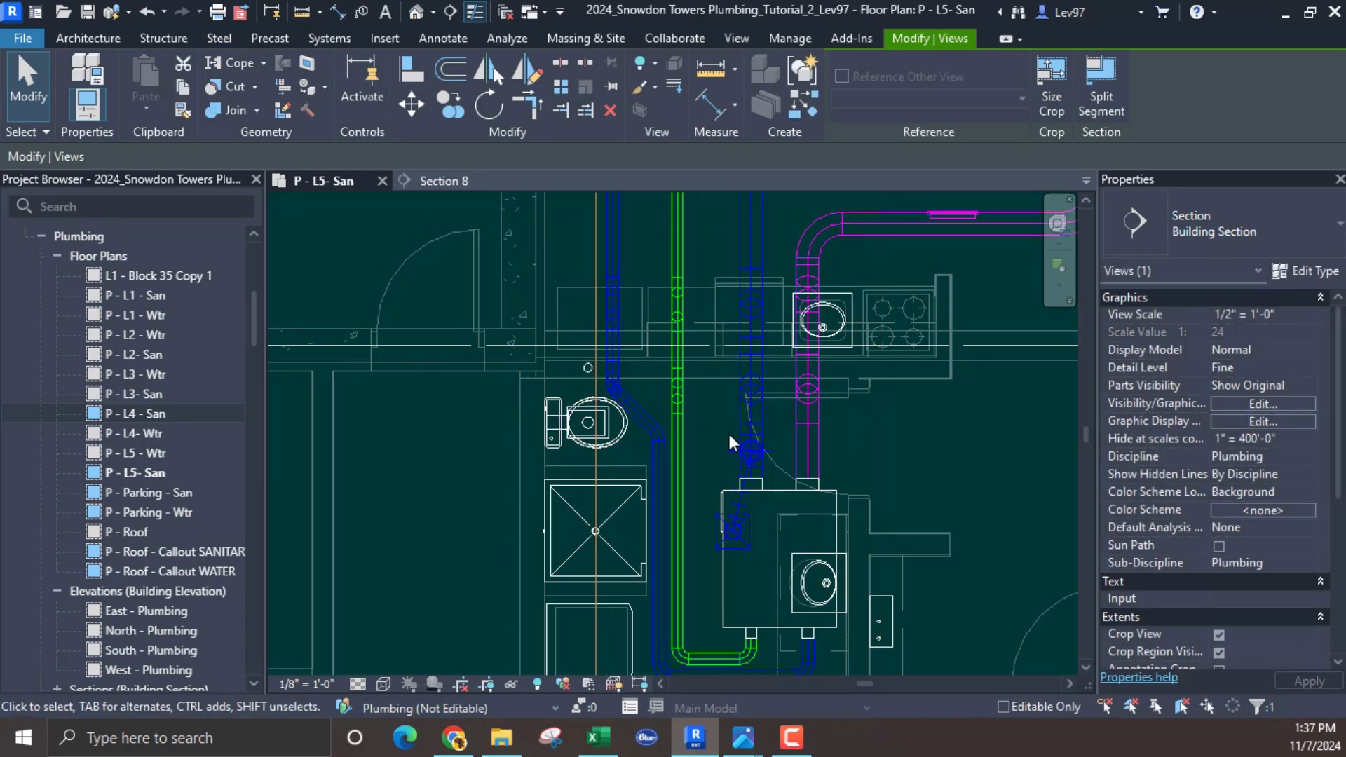
middle_drag(968, 451, 966, 384)
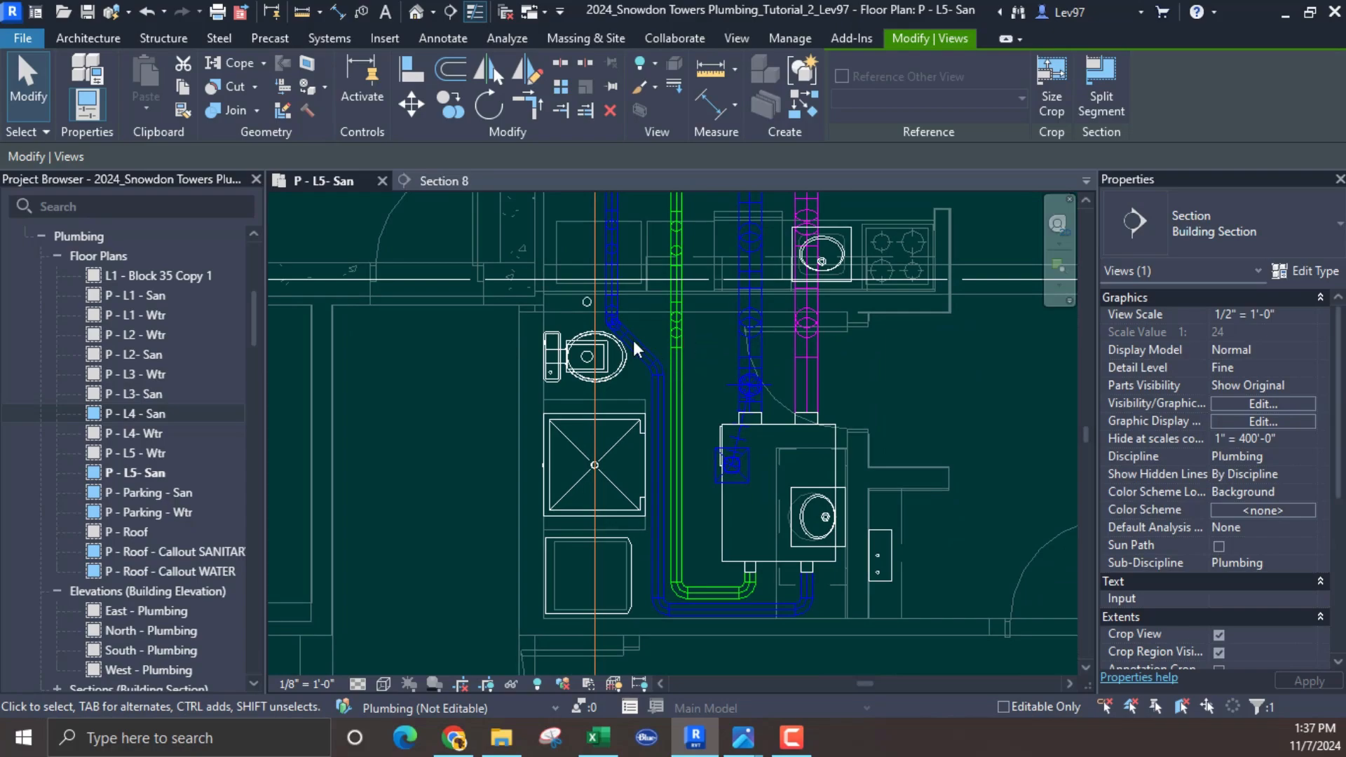
middle_drag(633, 339, 677, 429)
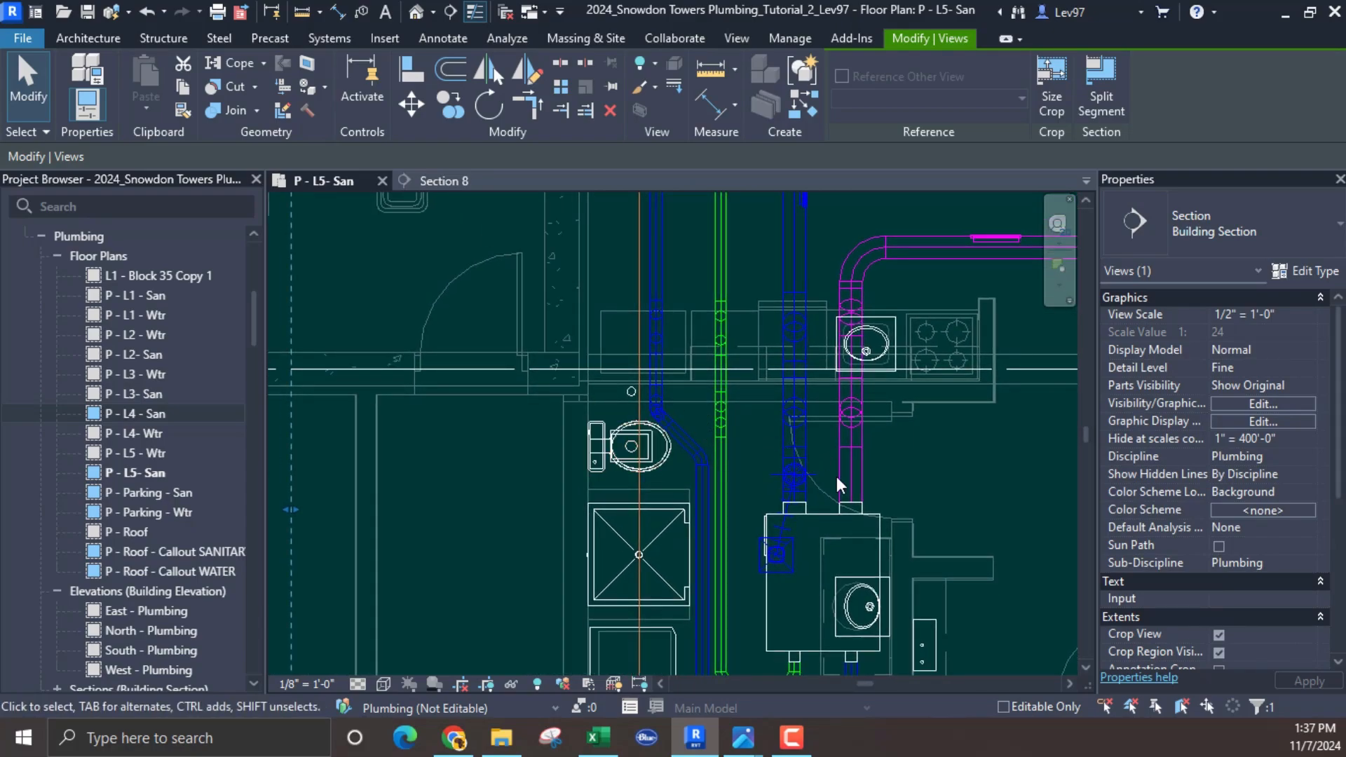
middle_drag(773, 464, 787, 410)
drag(317, 458, 418, 463)
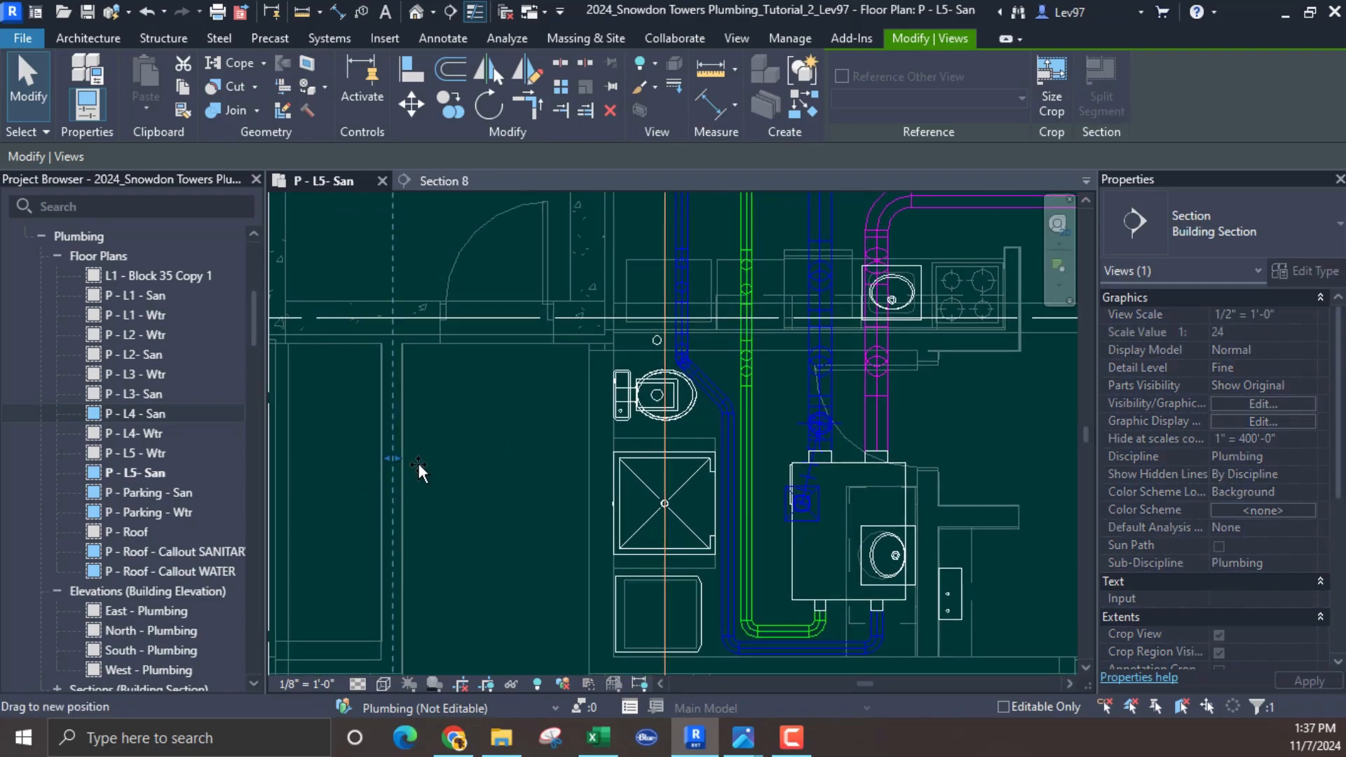
drag(599, 472, 649, 481)
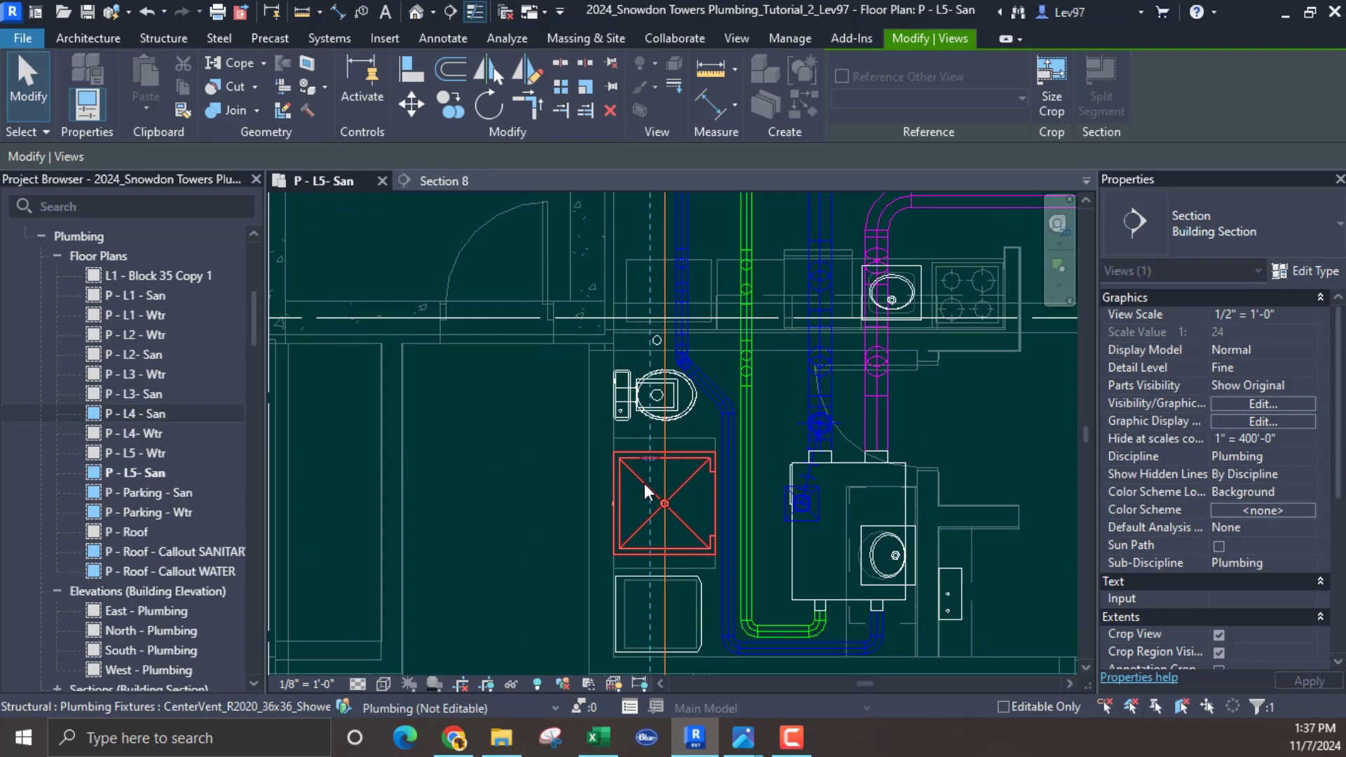
Step: Adjust the far depth of Section 8 beside the shower and set its far clip offset to 1' 0"
click(499, 436)
click(665, 366)
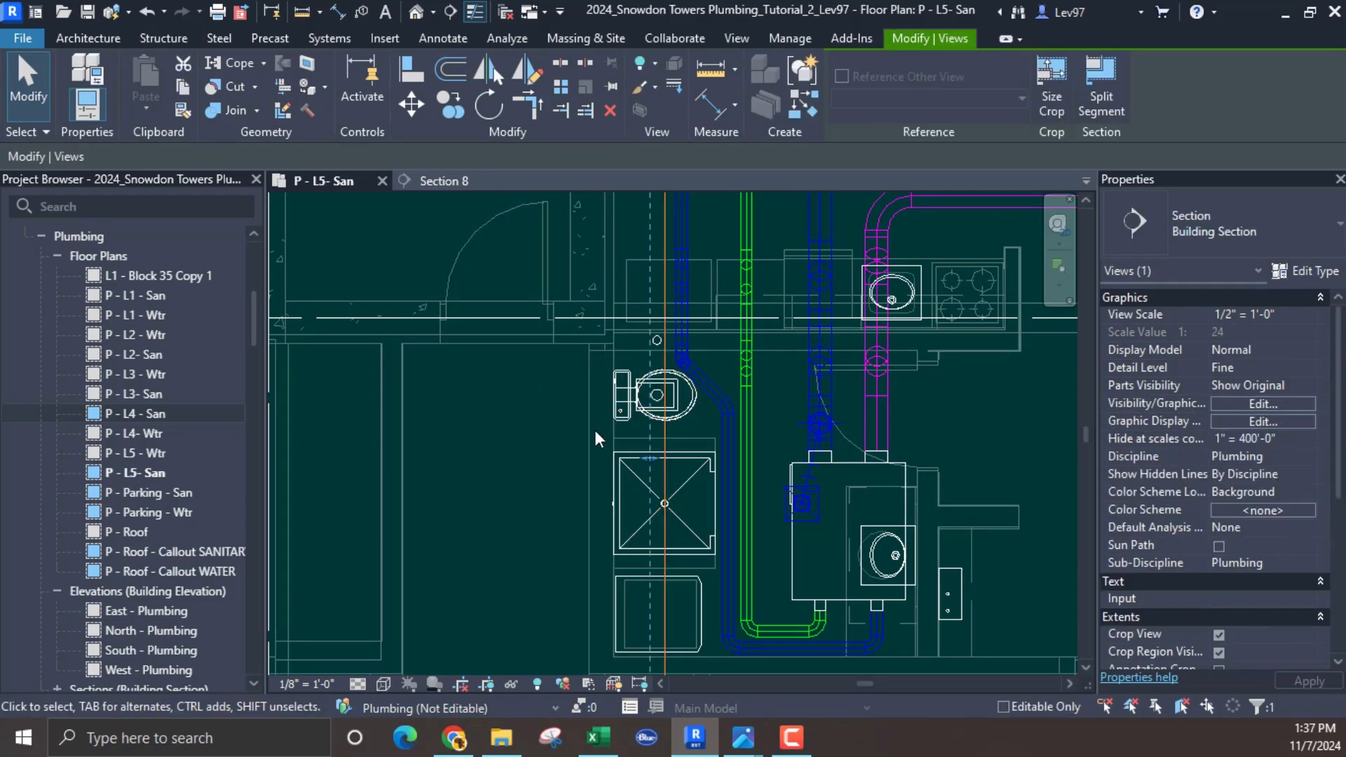
drag(646, 452, 642, 486)
scroll(1202, 450, down, 4)
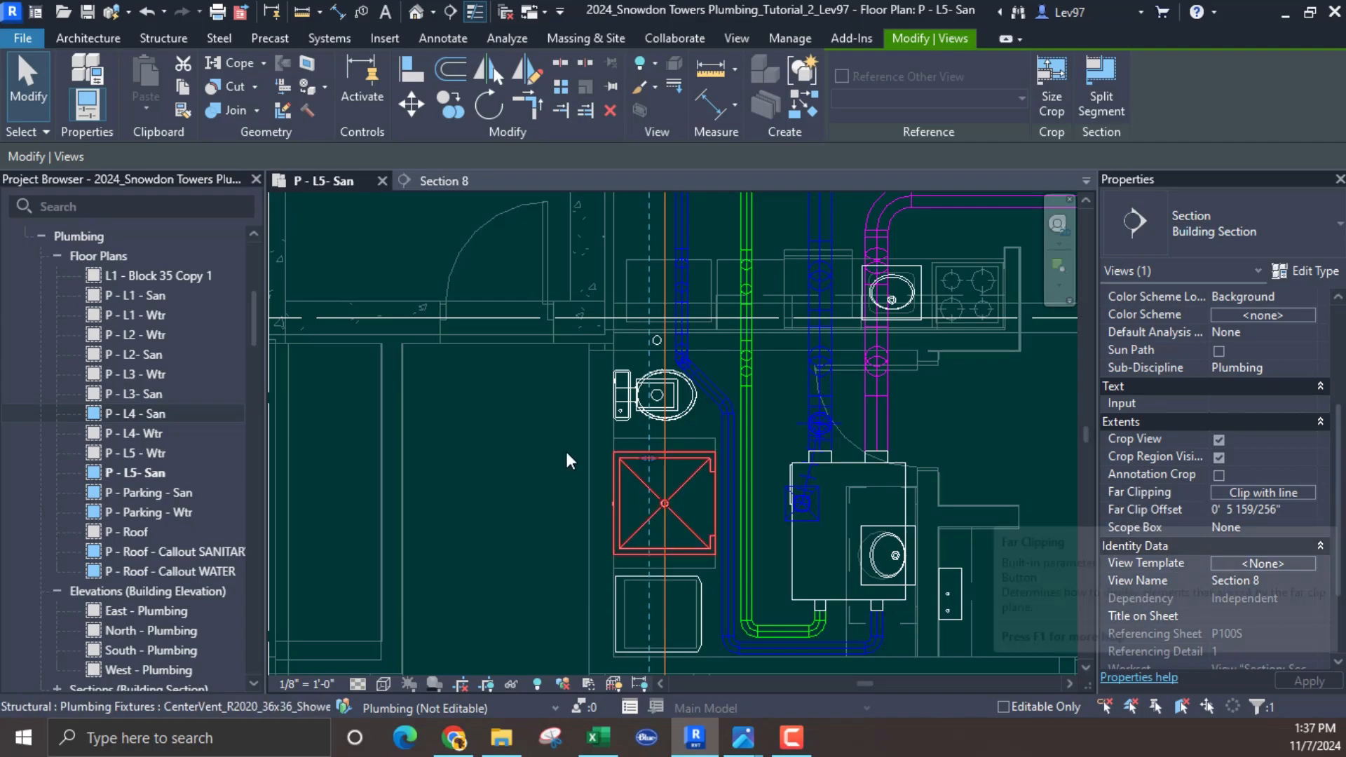
drag(644, 461, 548, 484)
drag(648, 487, 644, 489)
click(1295, 510)
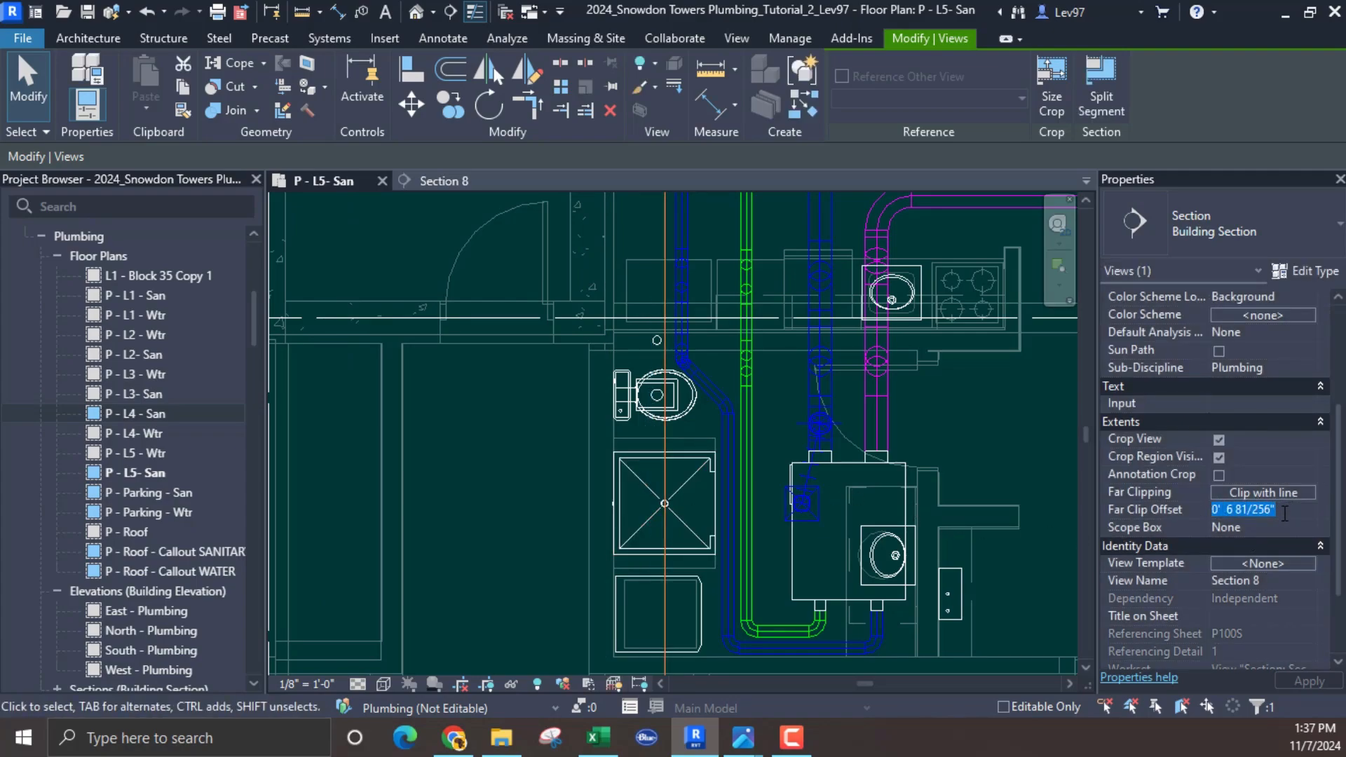
text(1'  0)
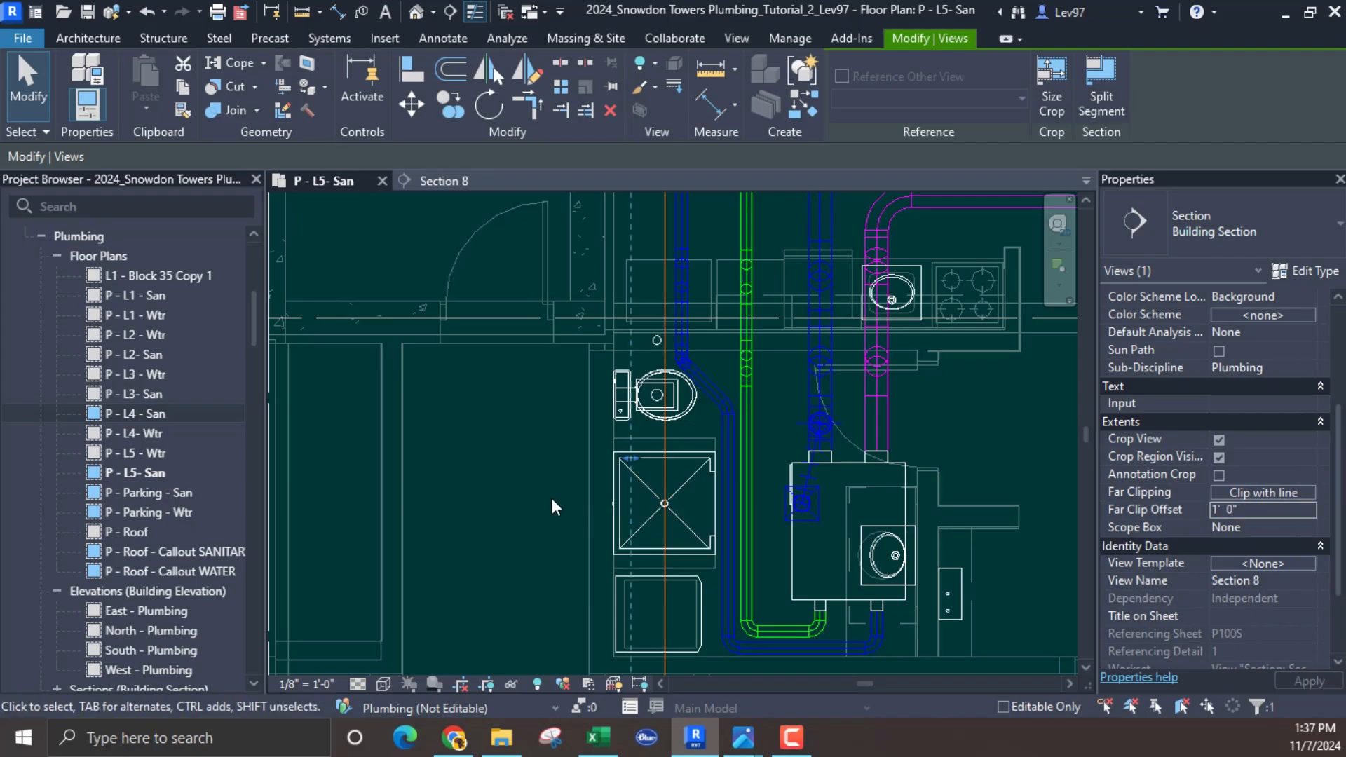
Step: Shorten the far clip offset of Section 8 to less than 1'
scroll(648, 332, up, 2)
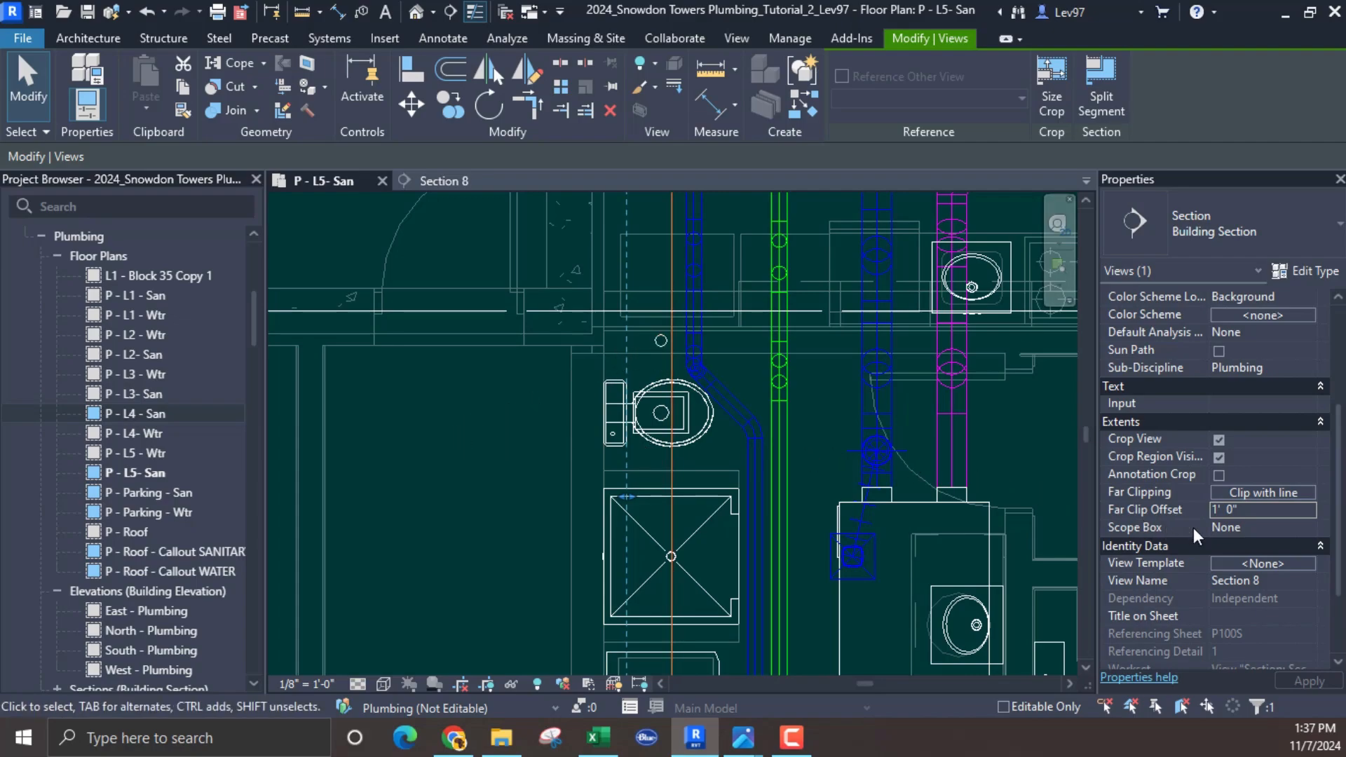
click(1263, 511)
text(0)
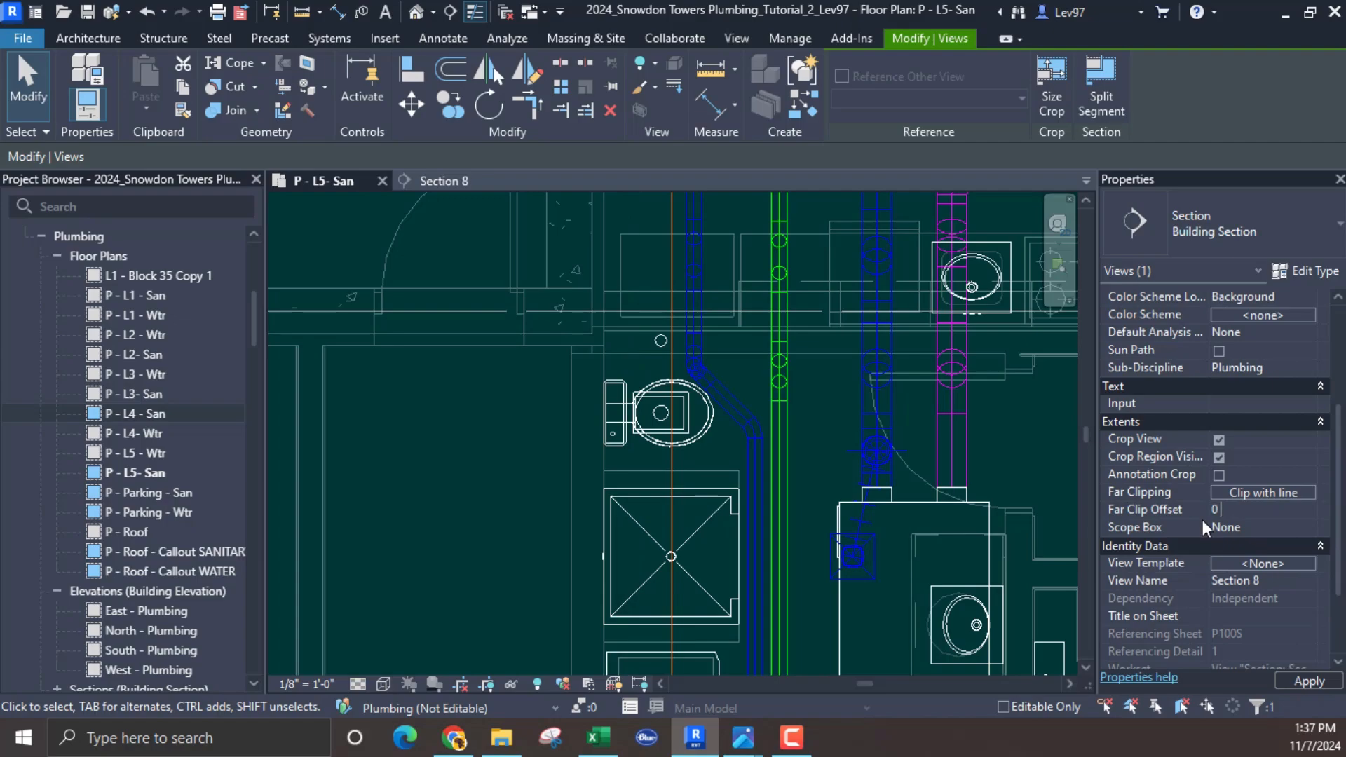
click(461, 473)
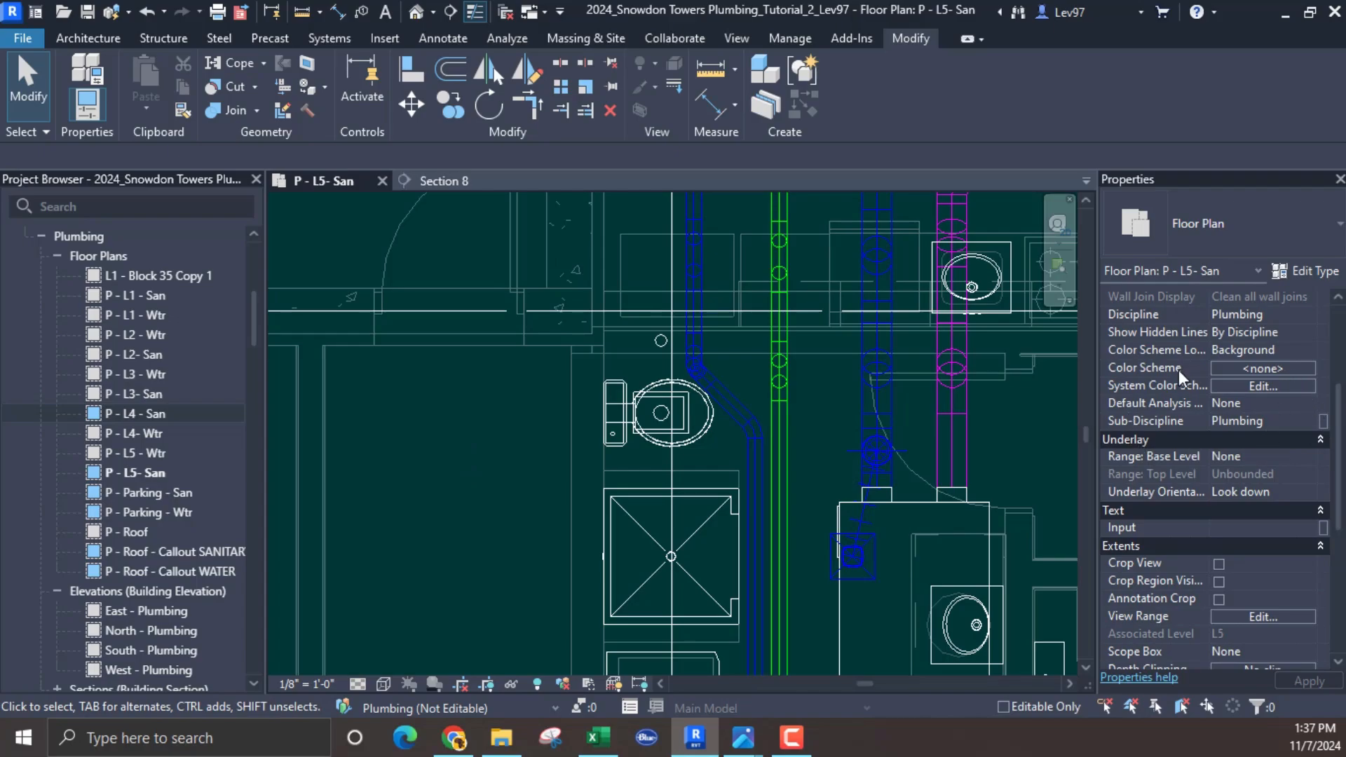
Step: Hide the linked Snowdon Towers Sample HVAC.rvt model in the P - L5- San plan
scroll(1185, 379, up, 5)
click(1255, 440)
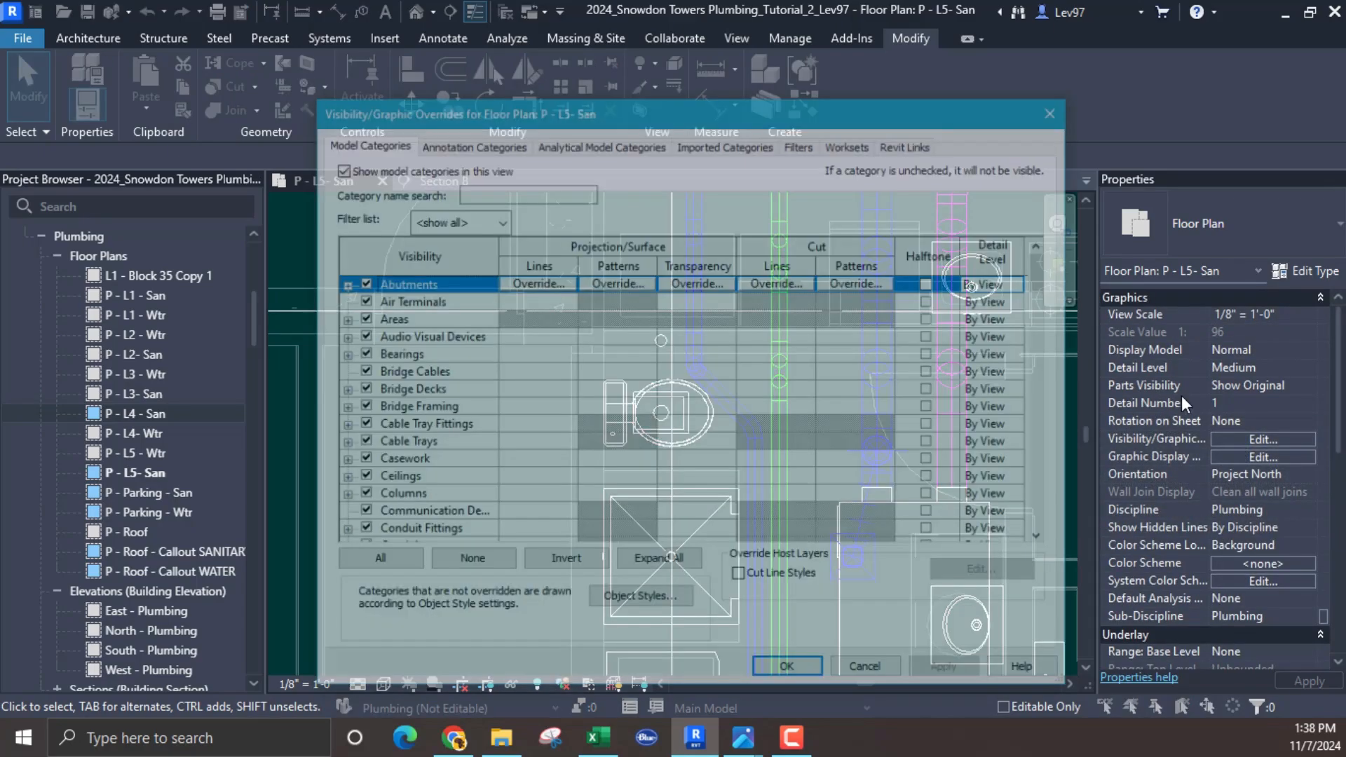
click(918, 141)
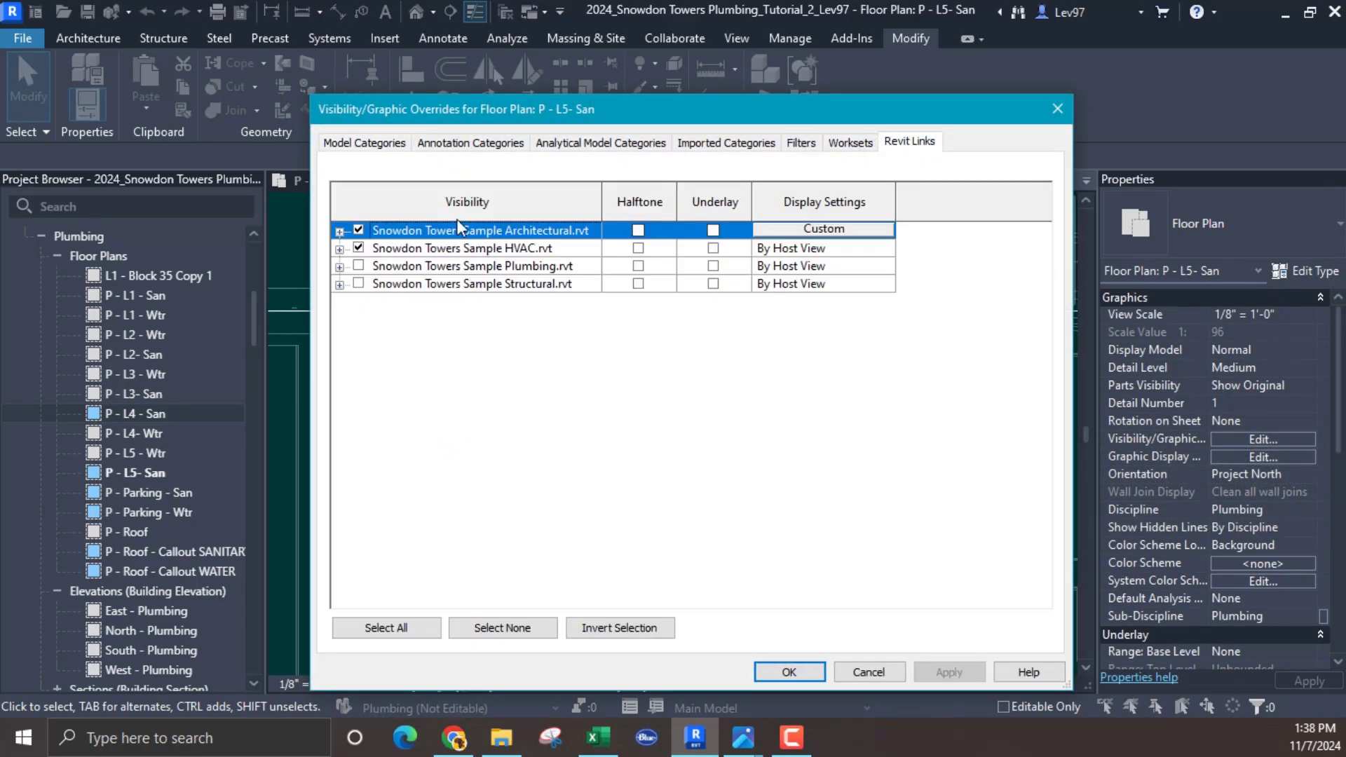
click(363, 249)
click(789, 664)
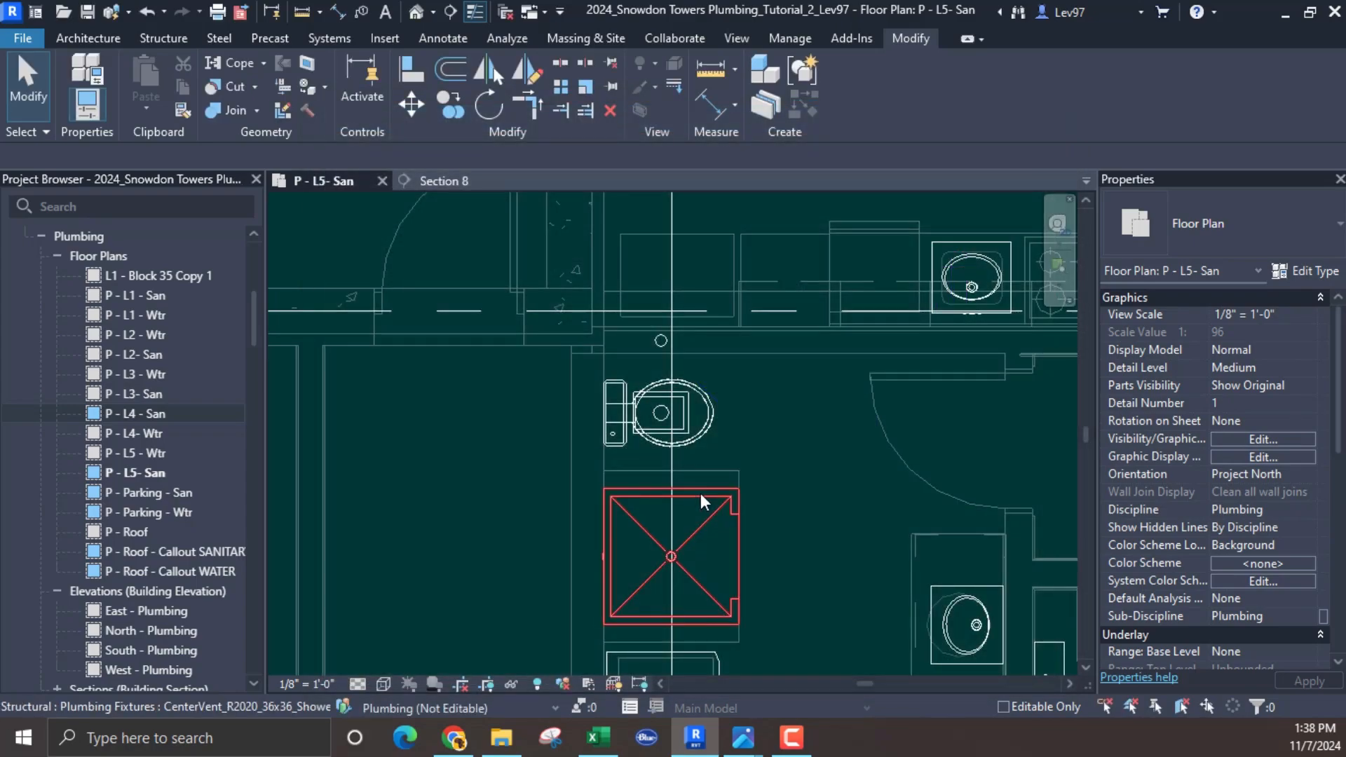
Step: In Section 8, draw a 3" PVC pipe 1' 6" down from the level 5 water closet's drain, ending in a short horizontal run toward the stack
click(448, 181)
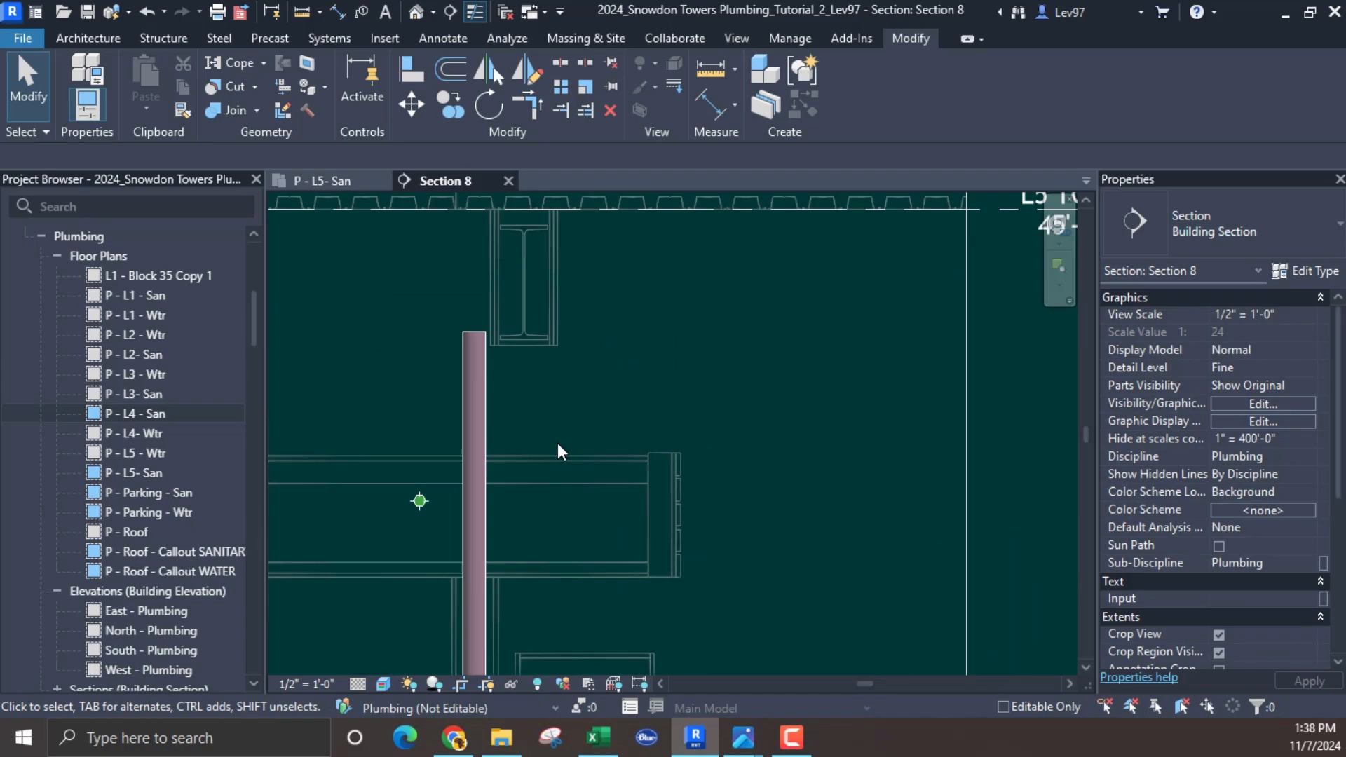
scroll(542, 478, down, 3)
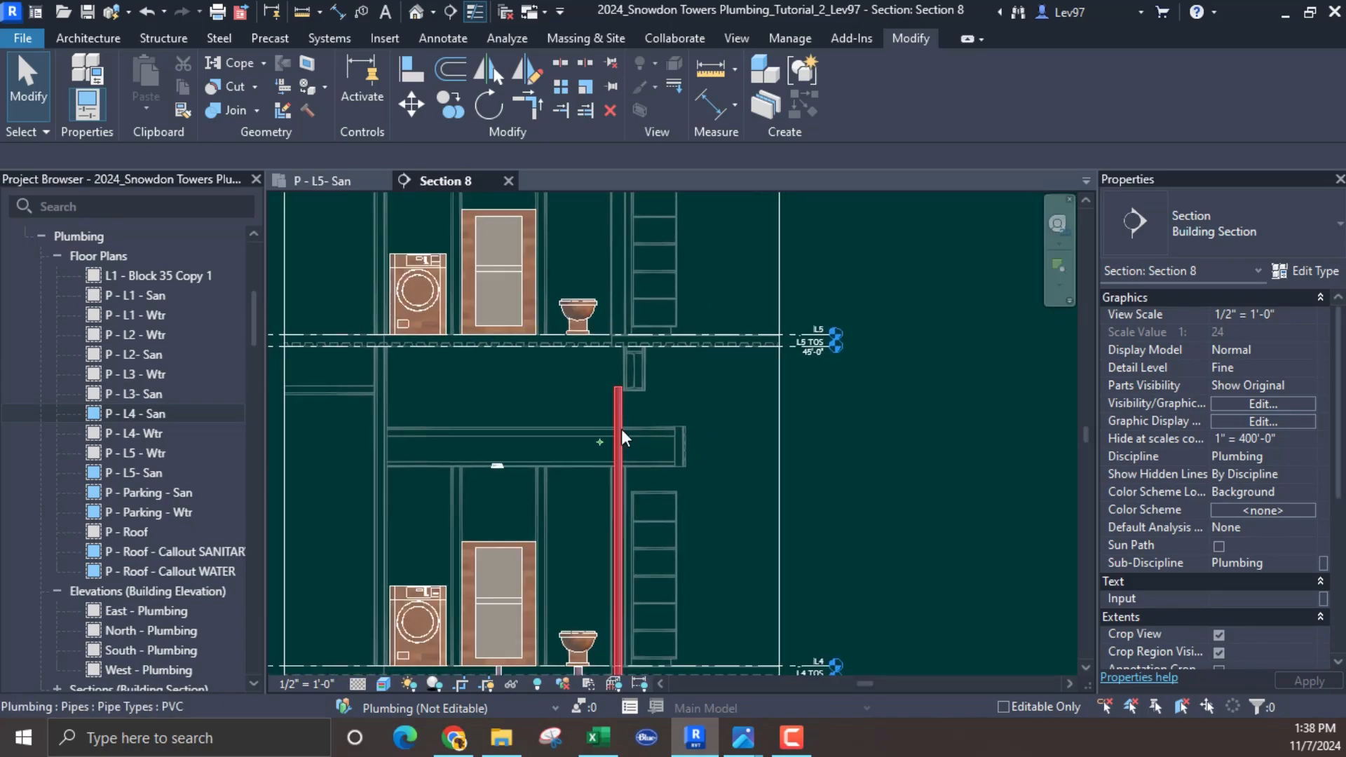
scroll(569, 315, up, 5)
scroll(534, 298, up, 2)
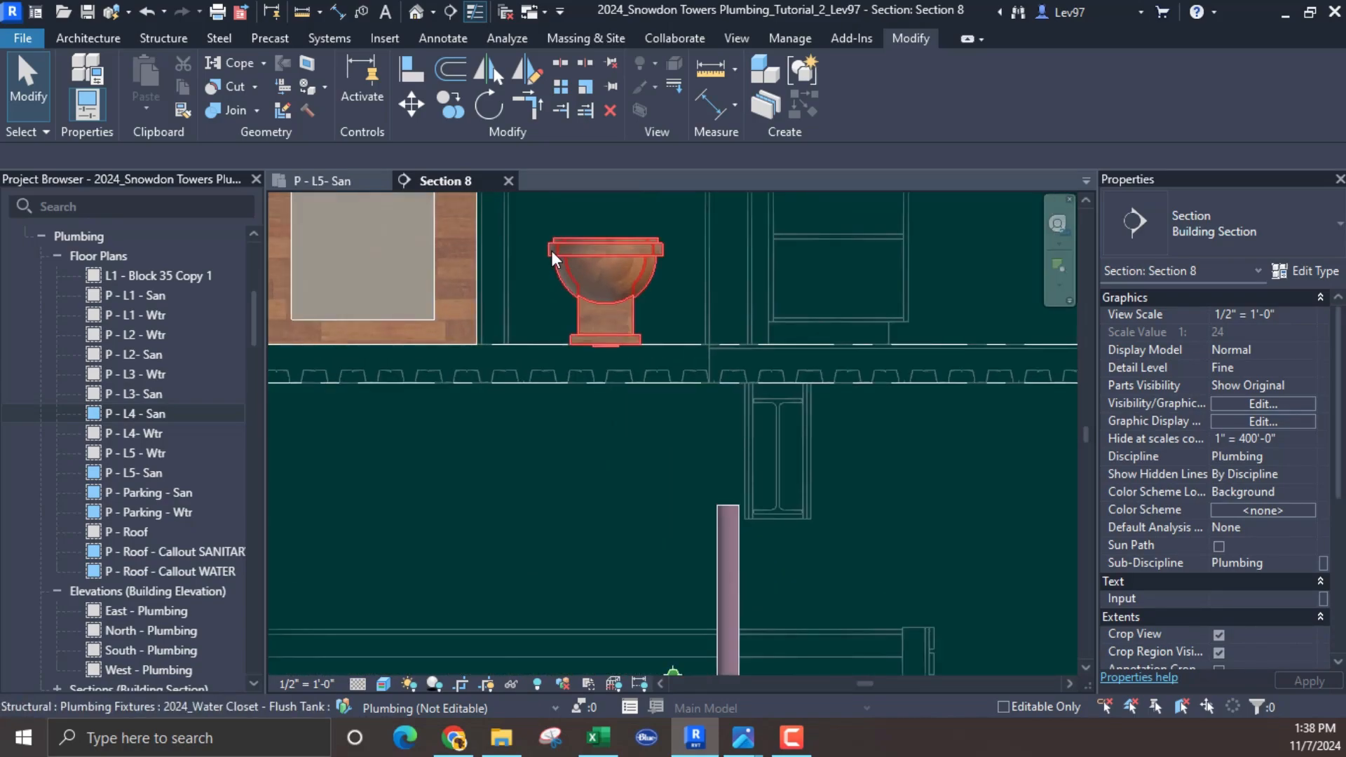
click(551, 250)
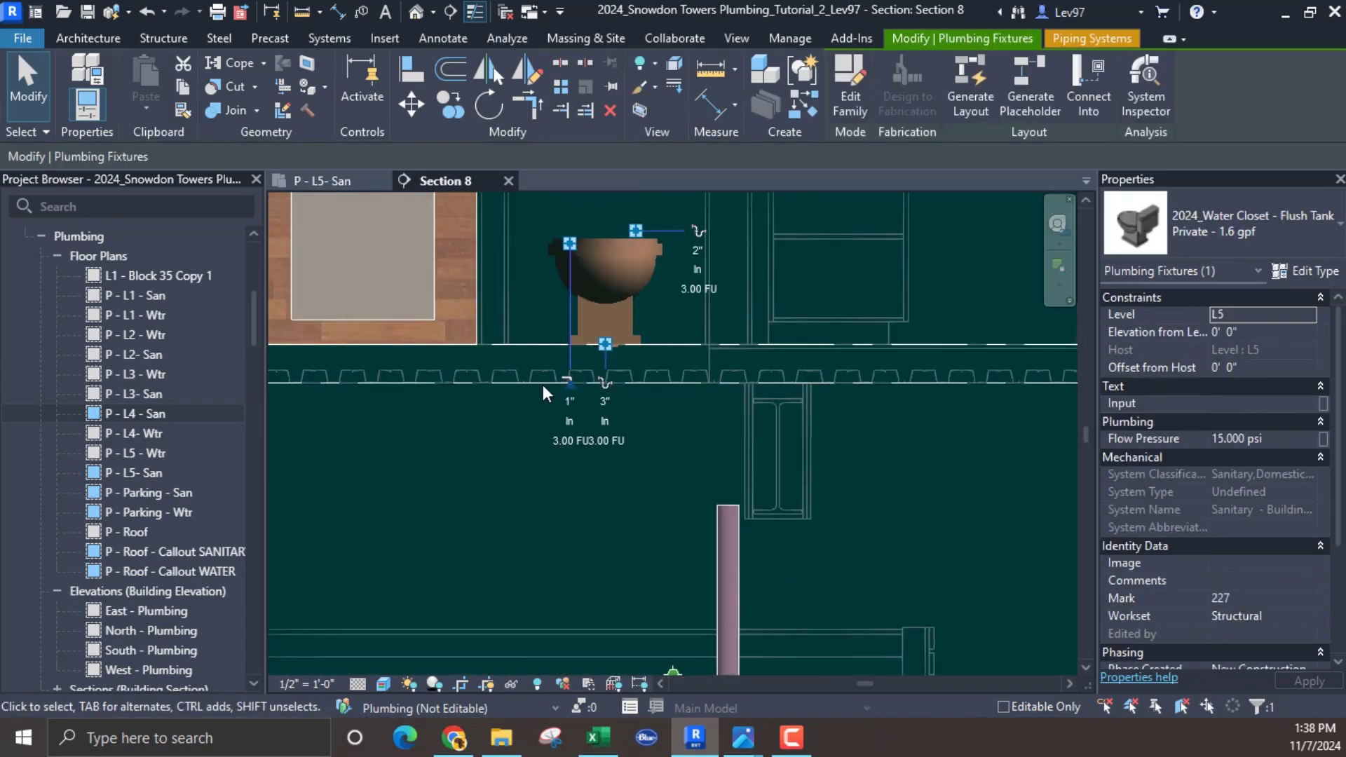
right_click(604, 348)
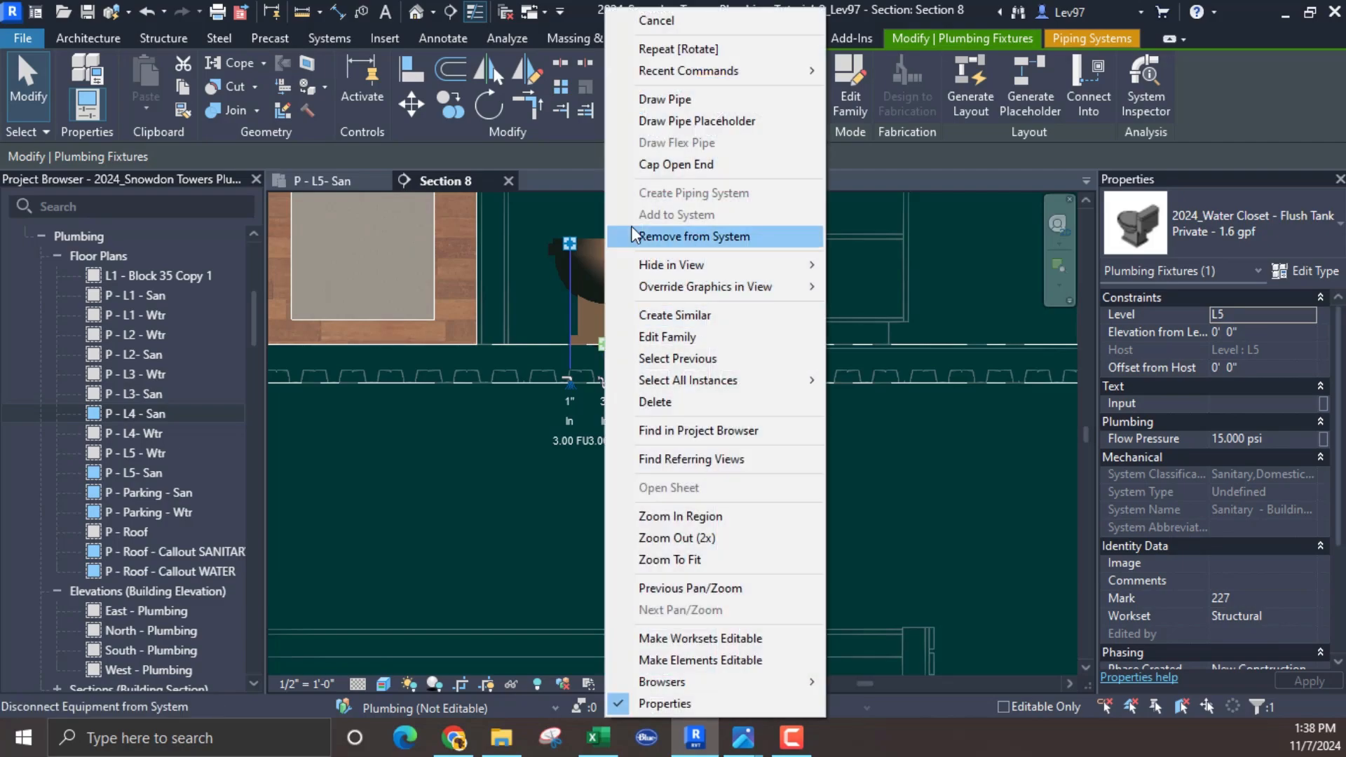
click(652, 97)
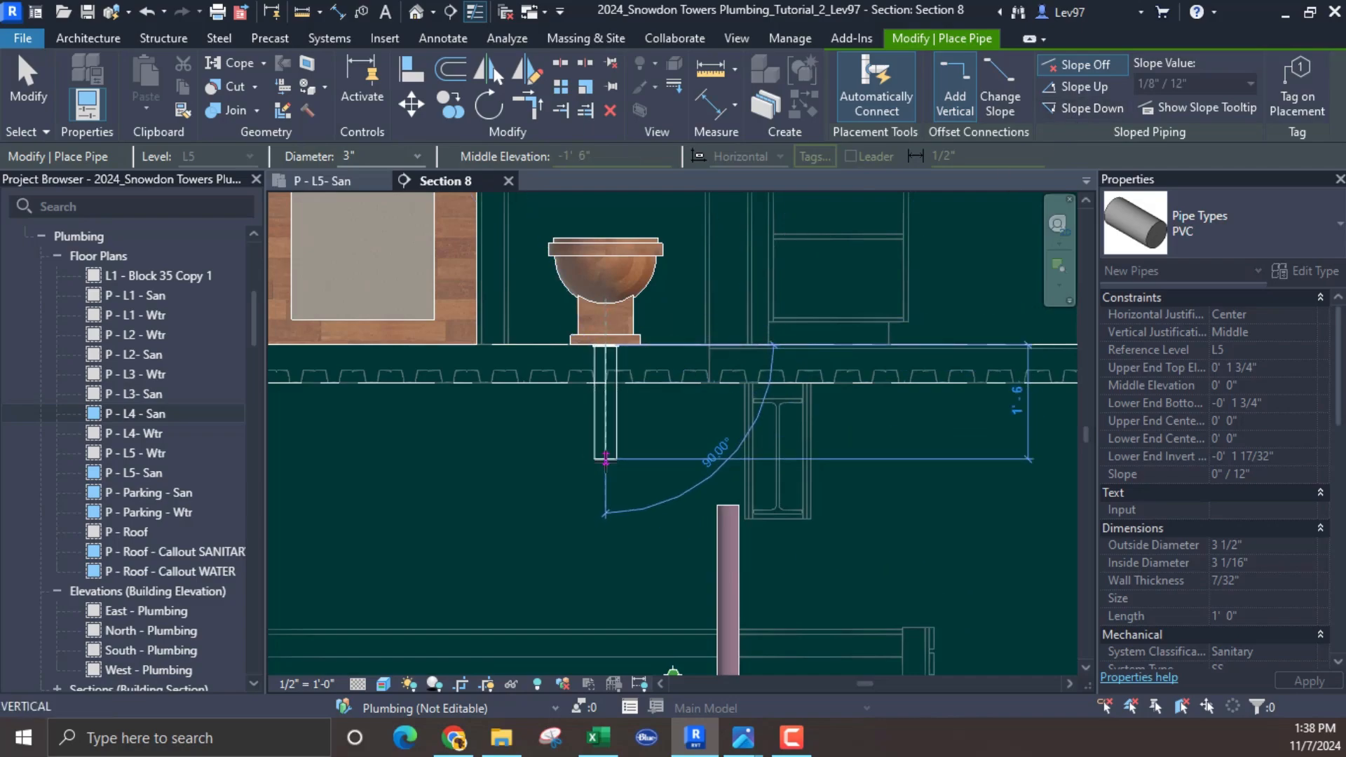
click(605, 459)
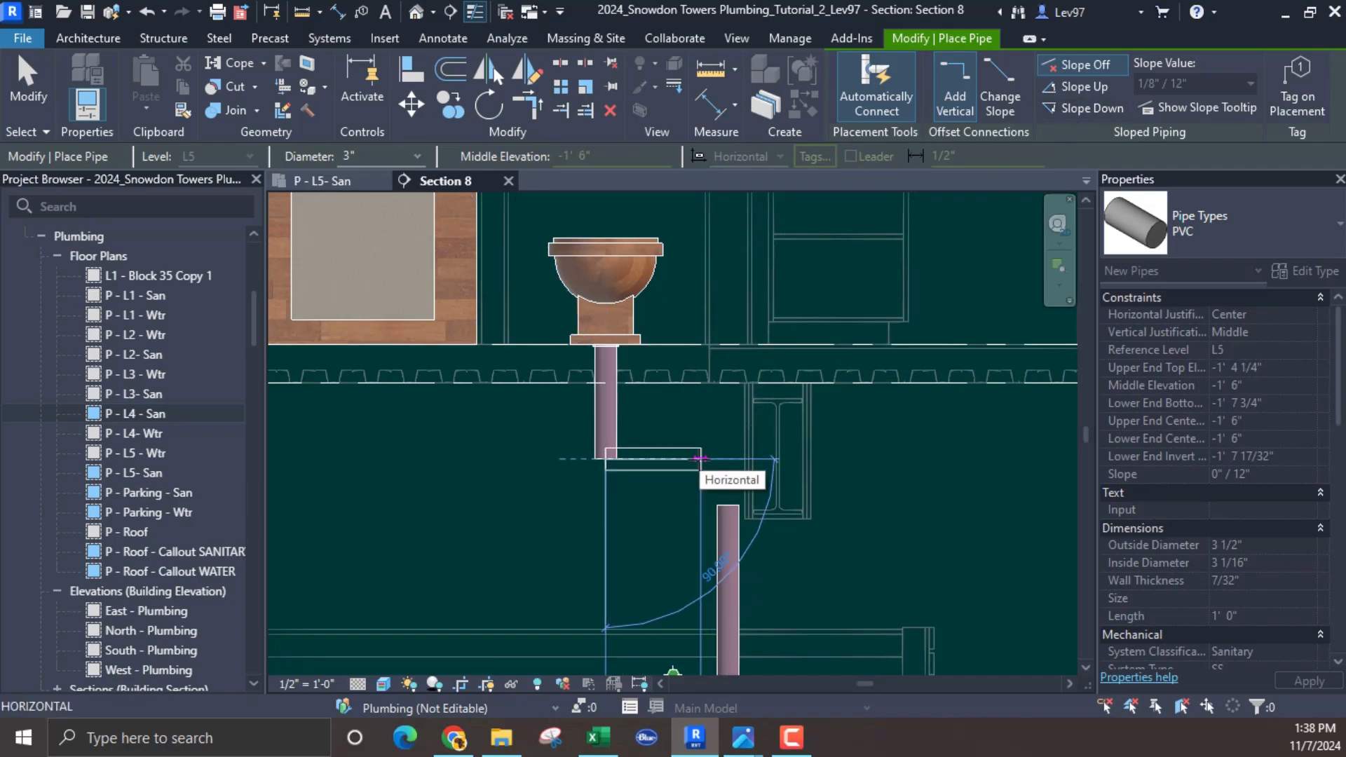
click(700, 459)
key(Escape)
key(Escape)
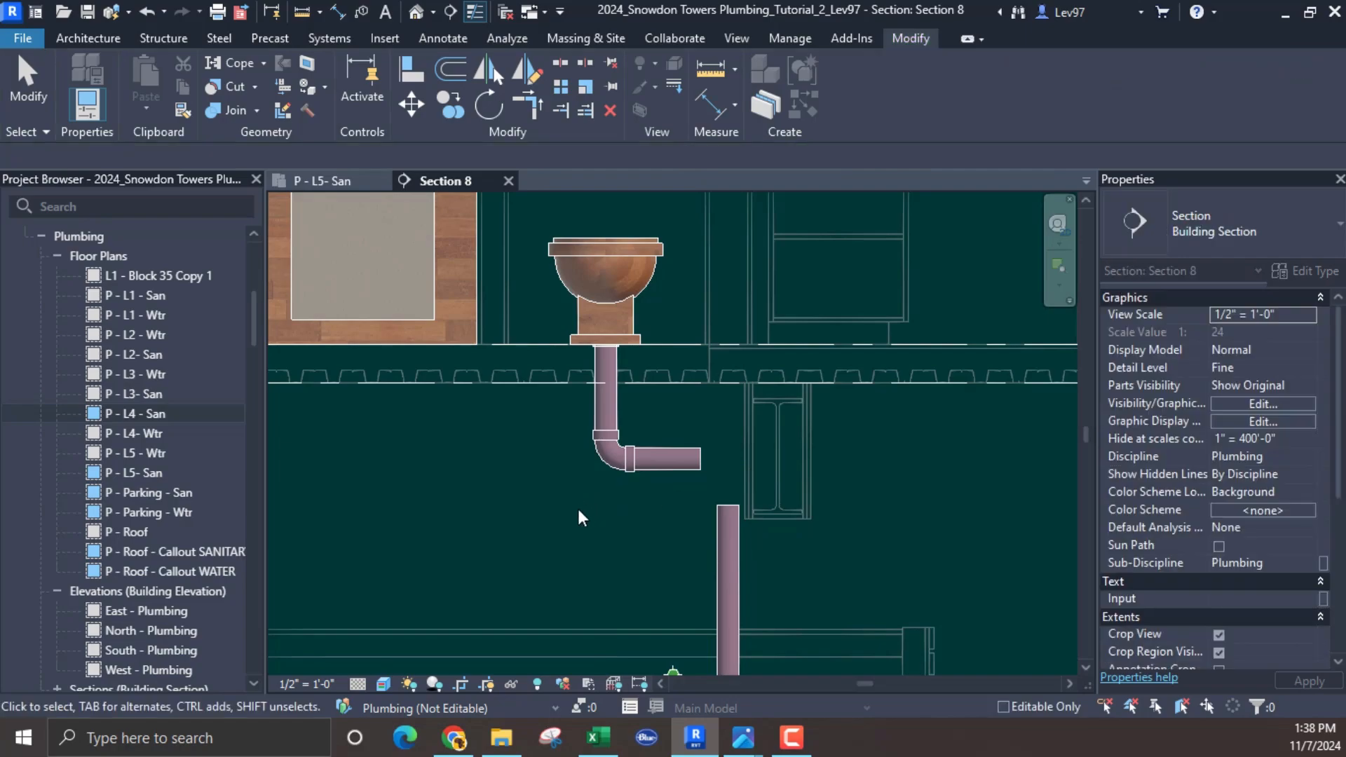
Step: Delete the elbow between the water closet's vertical drop and the short horizontal pipe
middle_drag(578, 506, 608, 464)
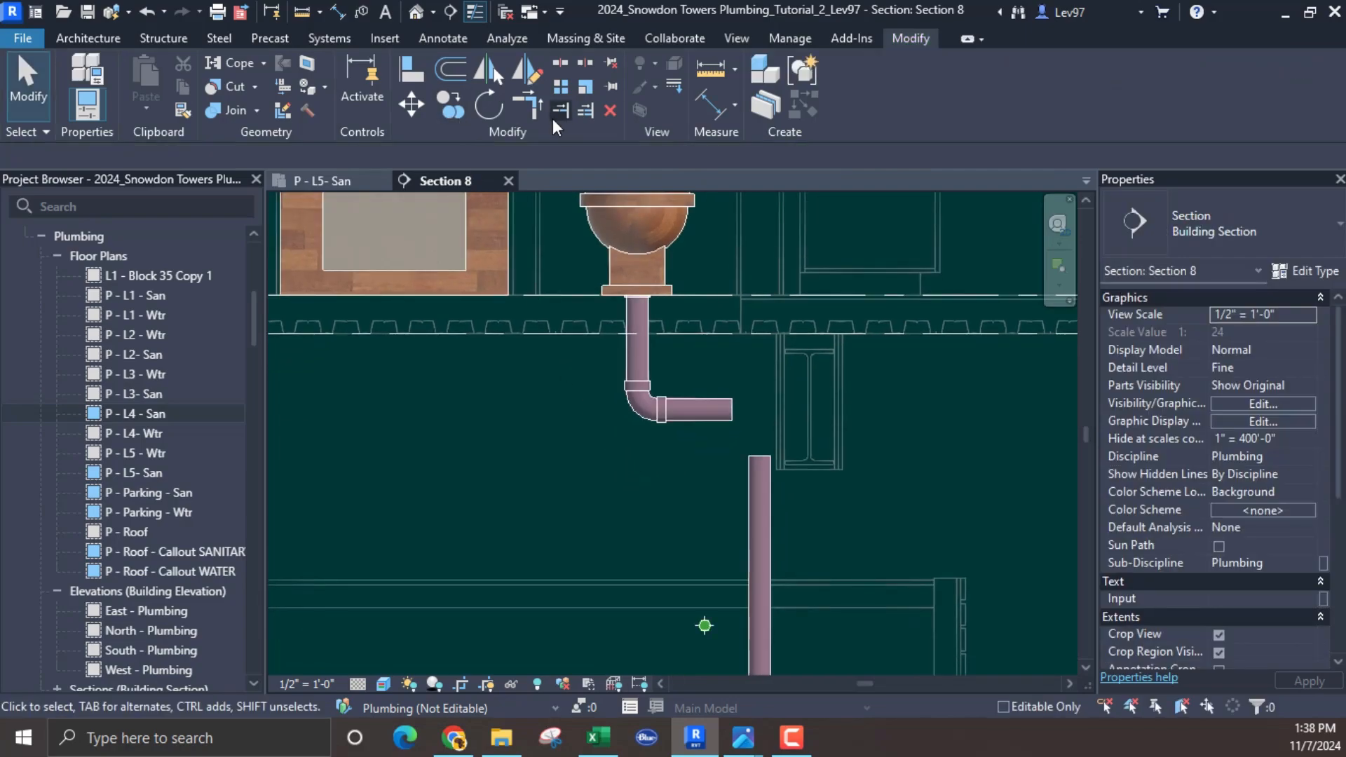
click(534, 109)
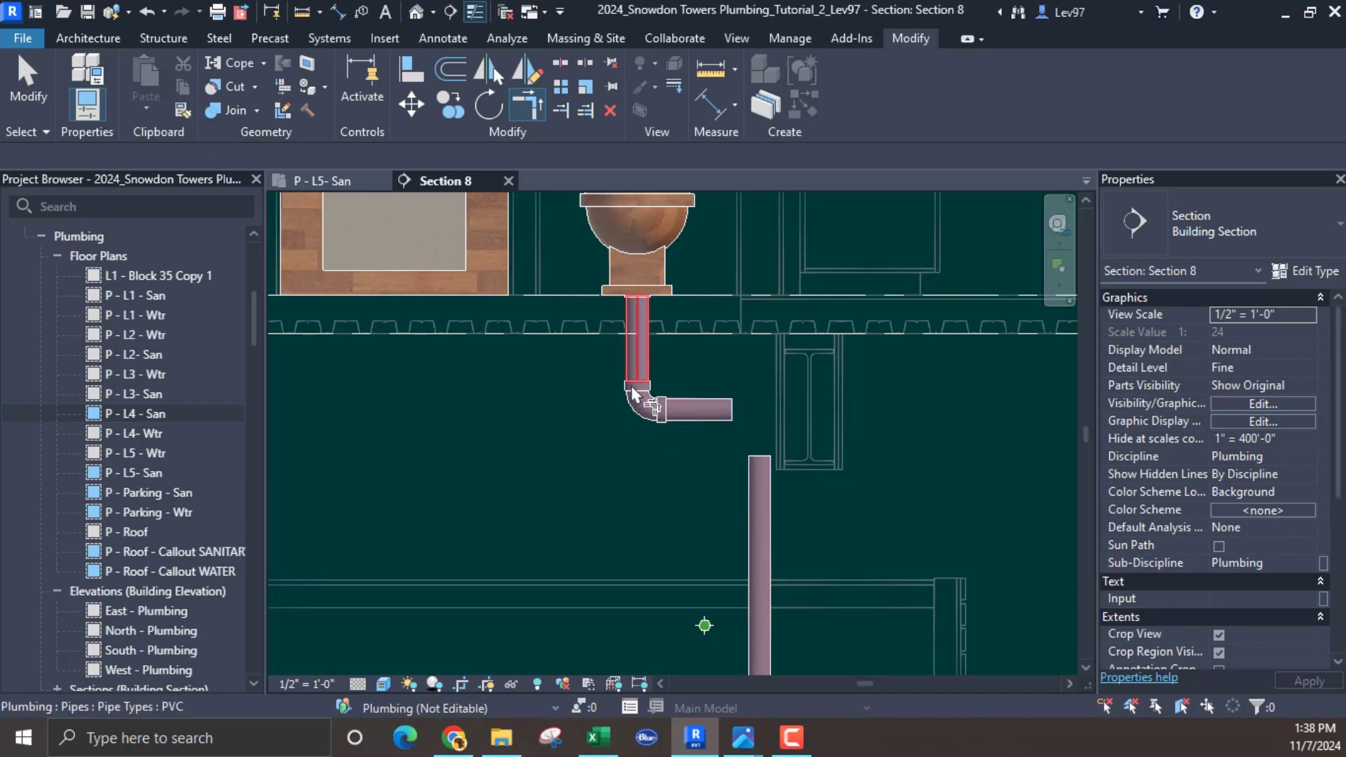
key(Escape)
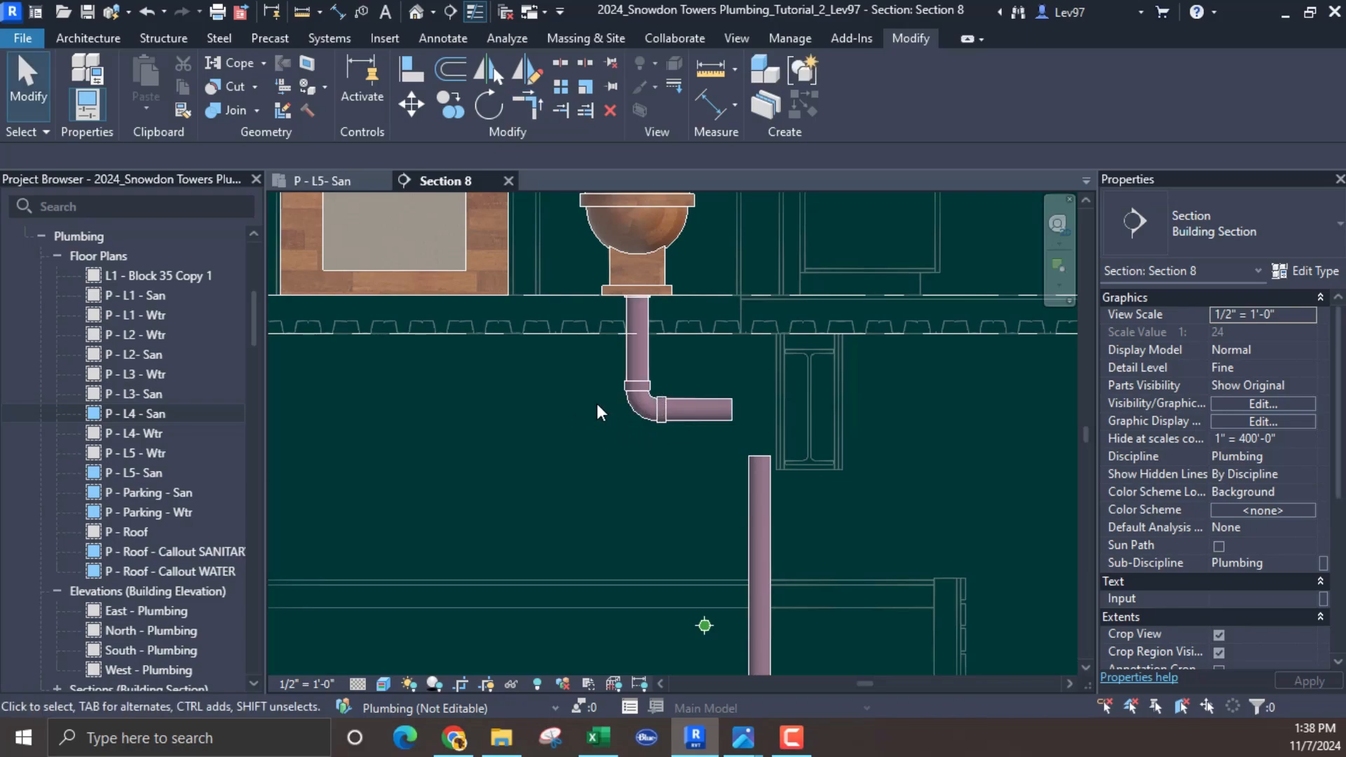
click(638, 414)
key(Delete)
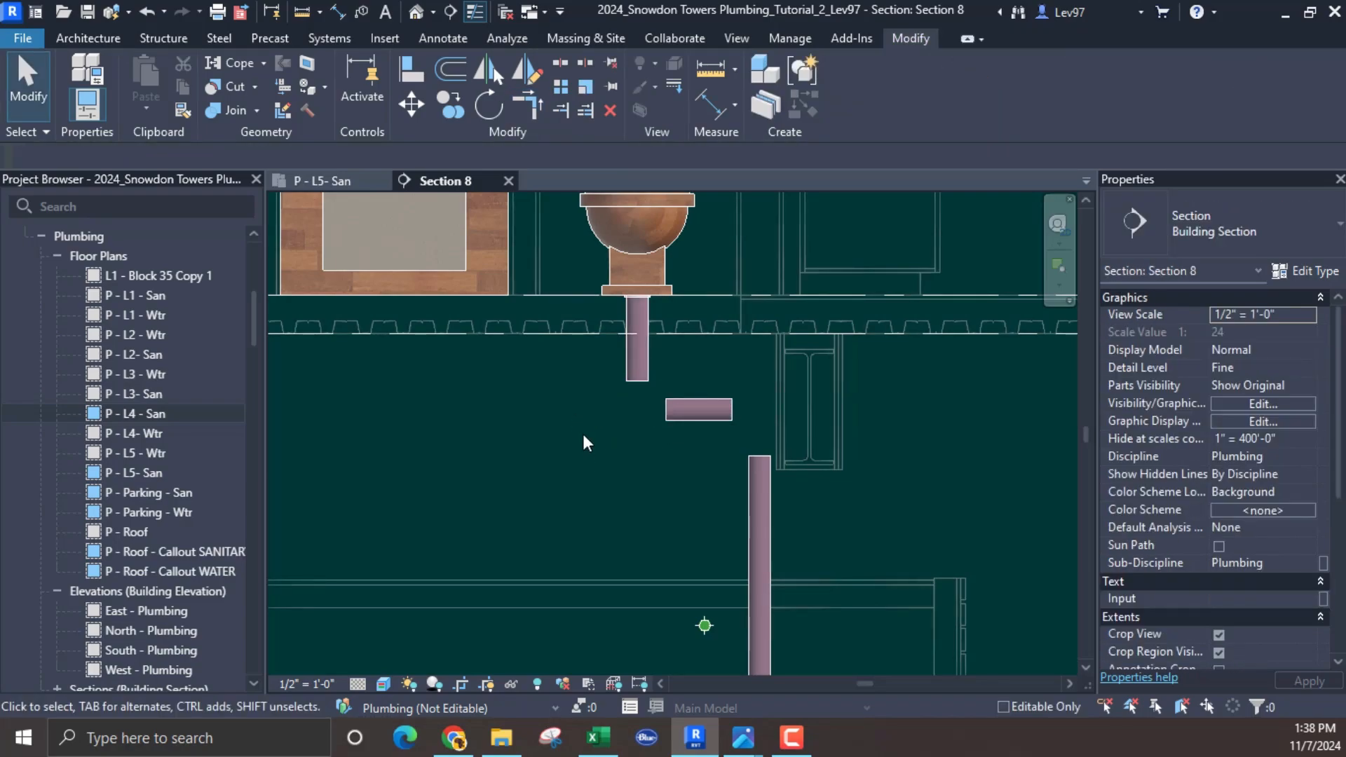
Step: Join the short horizontal pipe below the water closet to the vertical stack with a Trim/Extend to Corner elbow
click(527, 107)
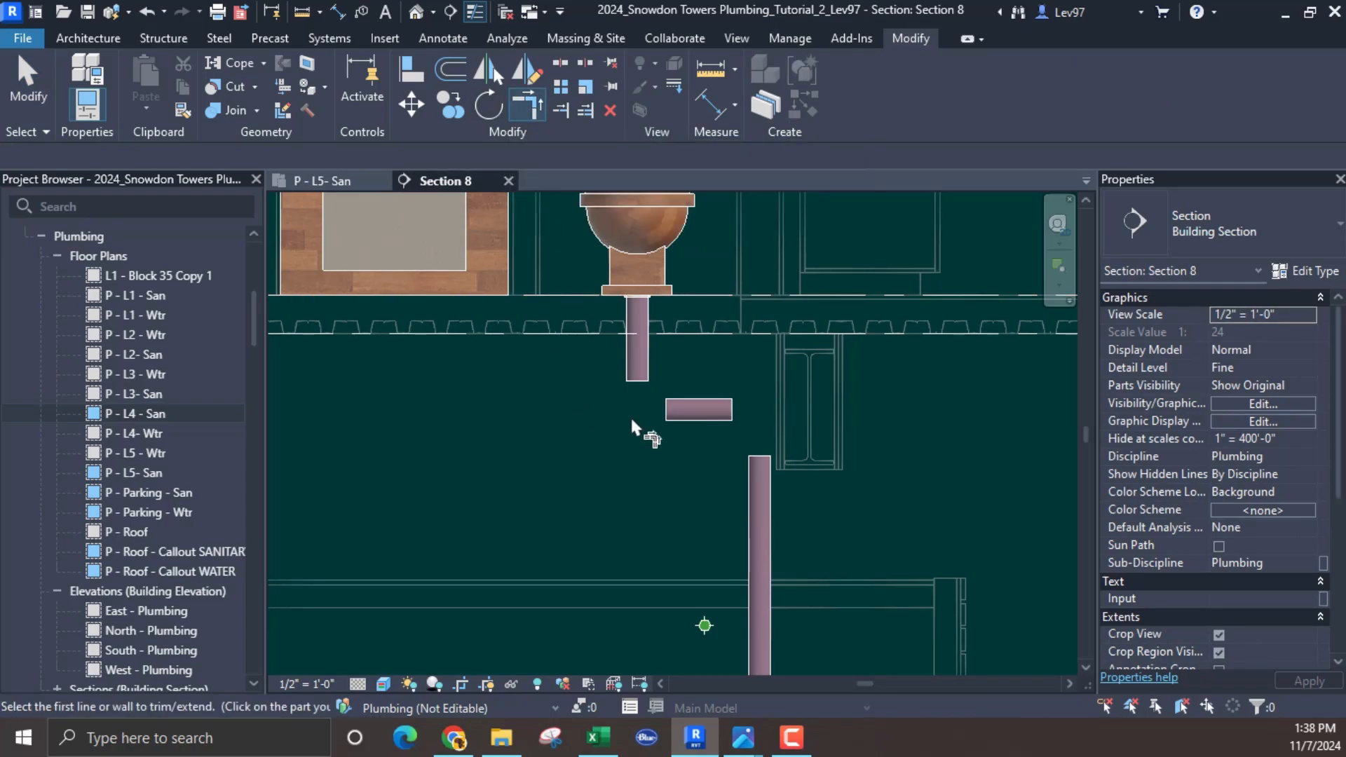
click(680, 415)
click(762, 554)
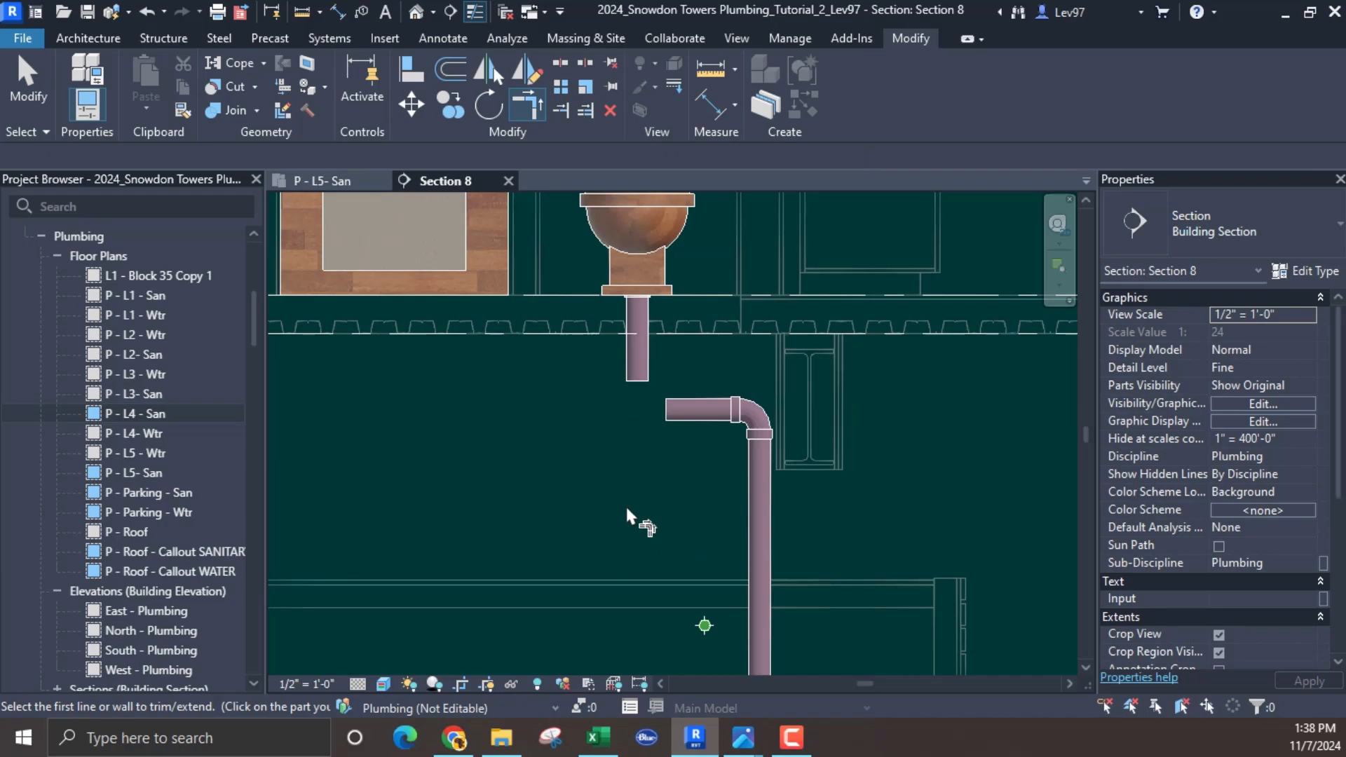
key(Escape)
Step: Draw a 3" pipe from the short horizontal pipe's open end, extending the run to about 5' 9" toward the shower's far edge
click(683, 410)
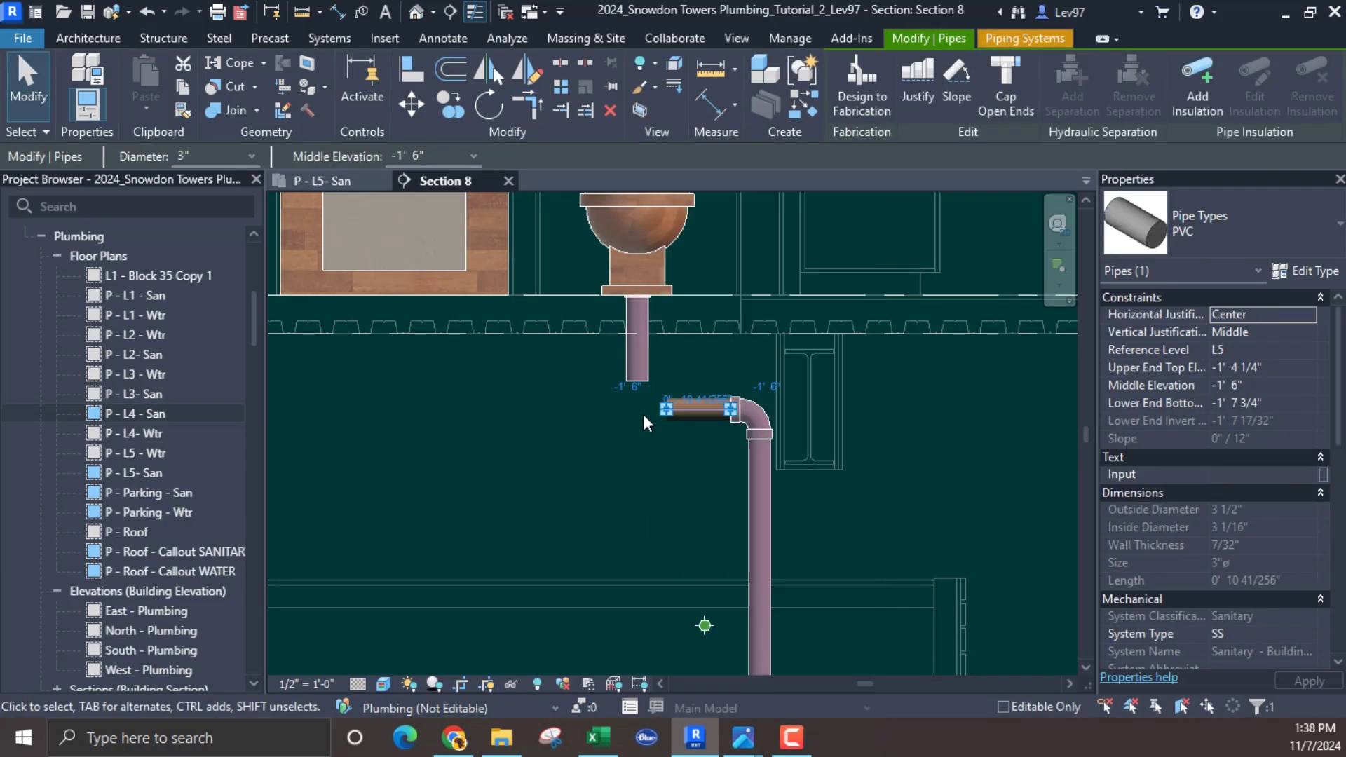
click(642, 414)
click(661, 412)
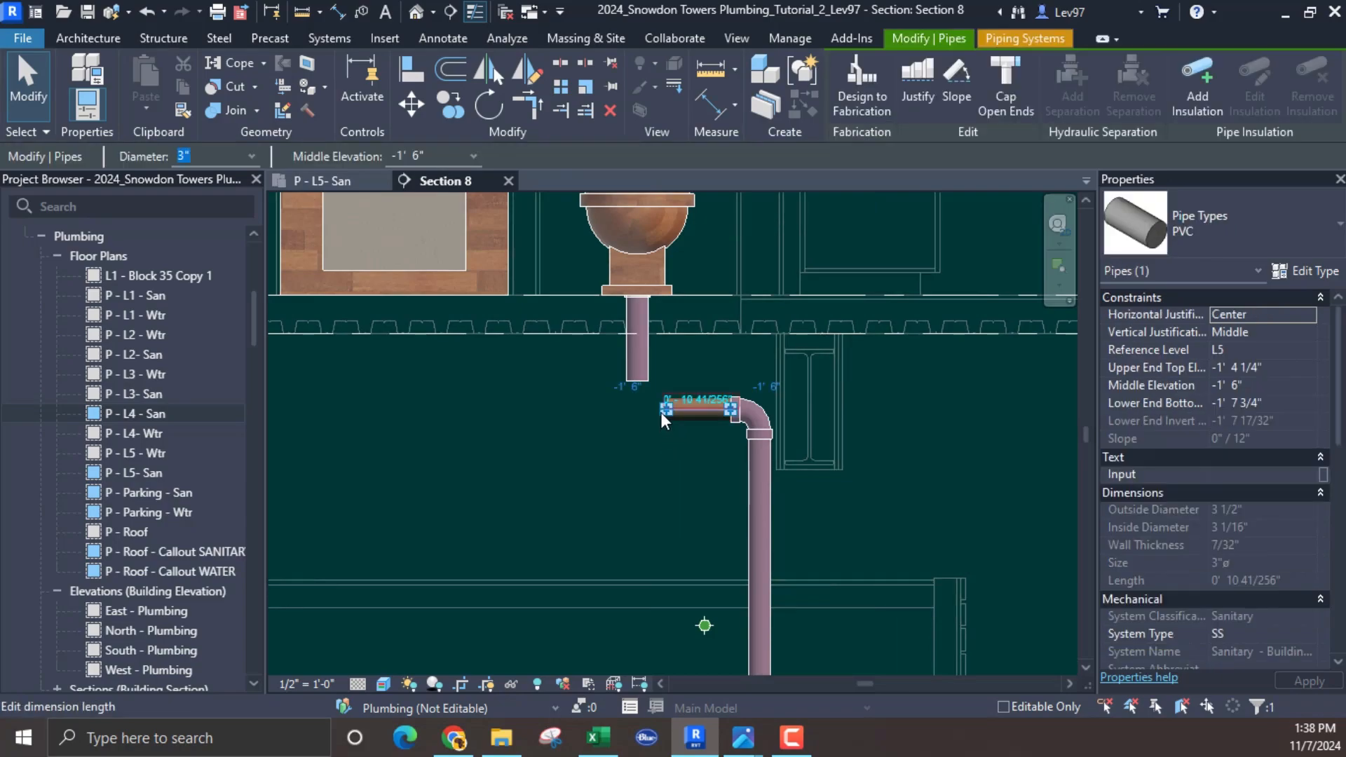
right_click(663, 414)
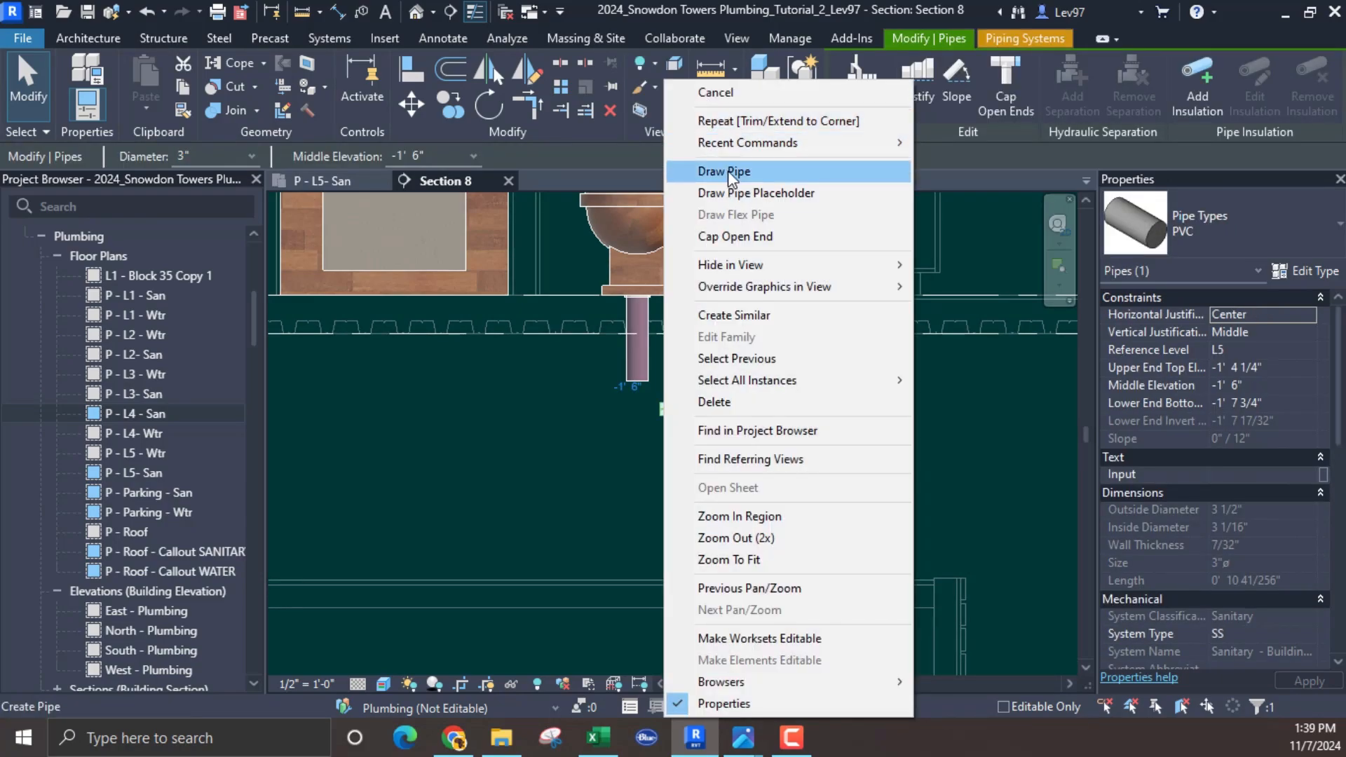
click(727, 170)
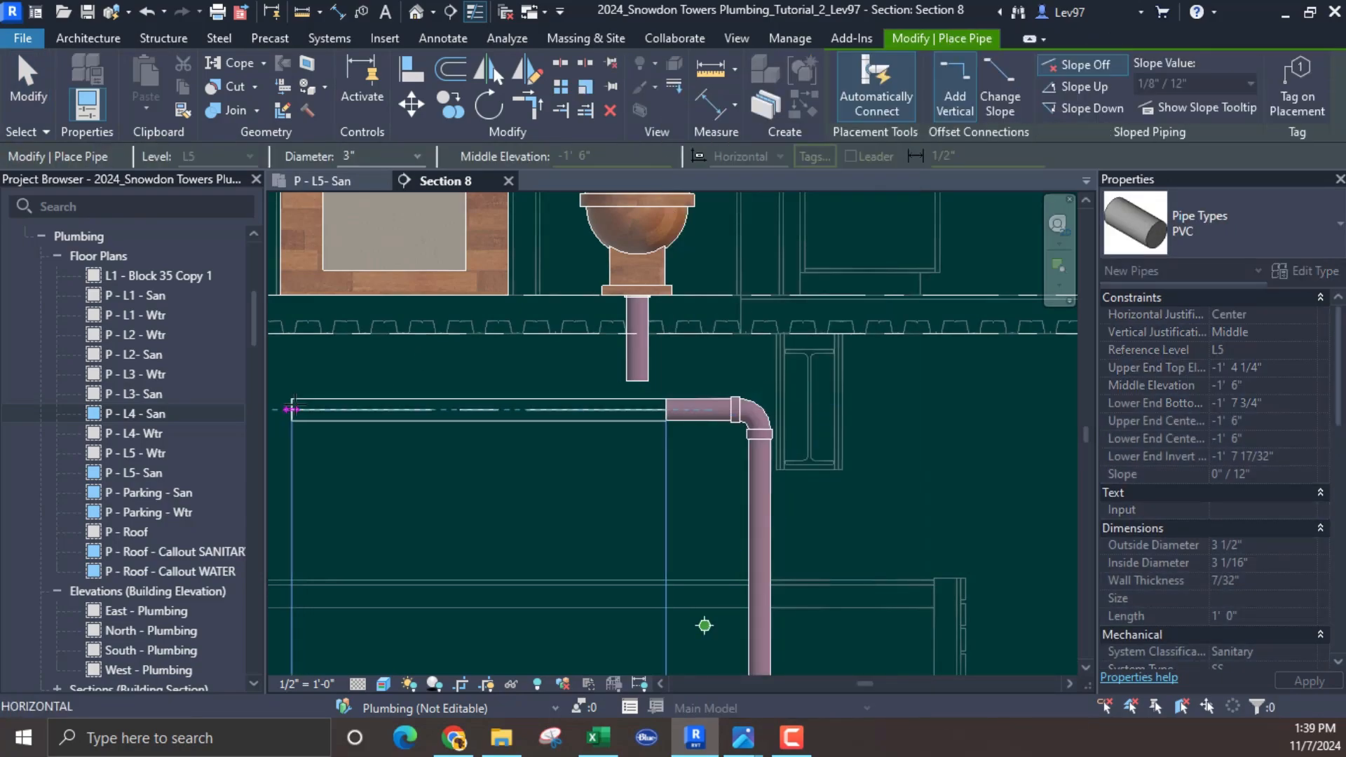
click(292, 409)
key(Escape)
key(Escape)
Step: Stretch the open end of the horizontal pipe further from the stack until it lies beneath the washing machine
middle_drag(394, 482, 711, 503)
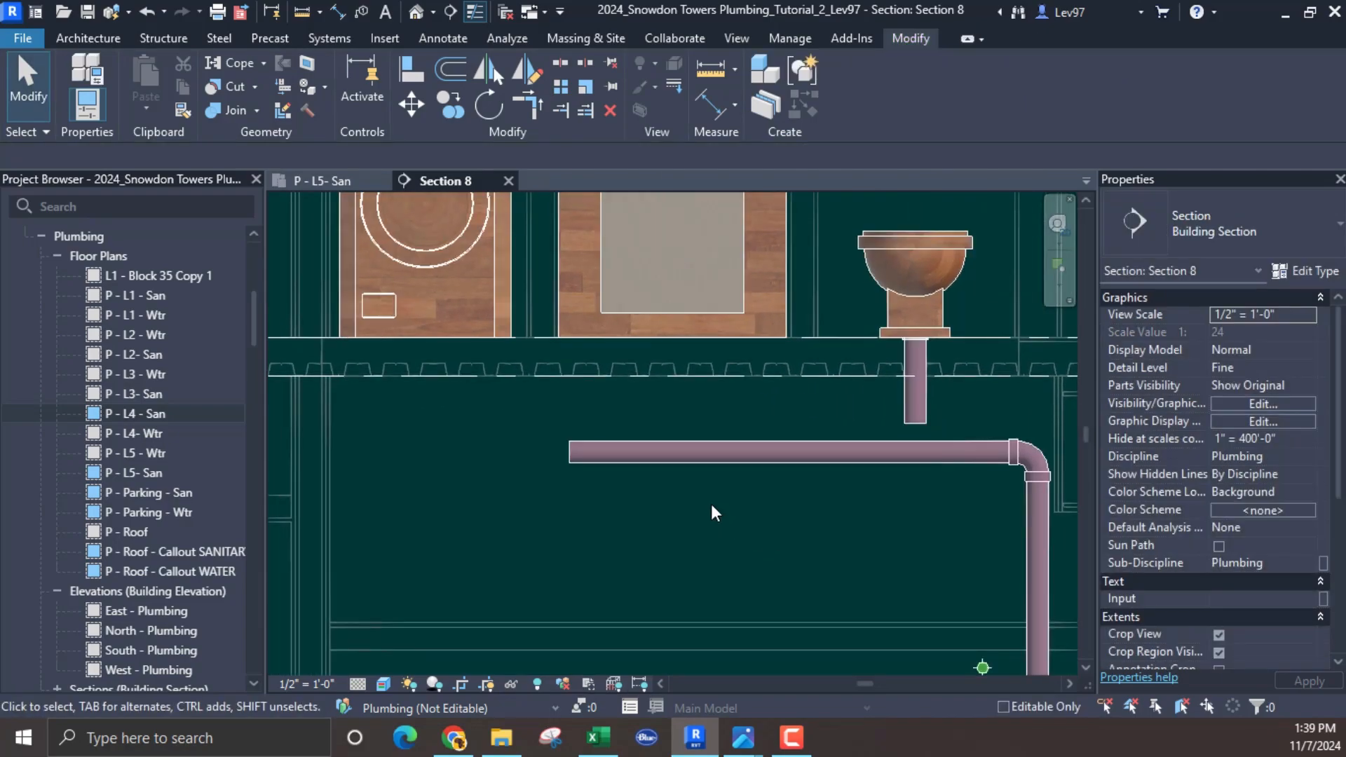
scroll(710, 504, down, 2)
click(654, 481)
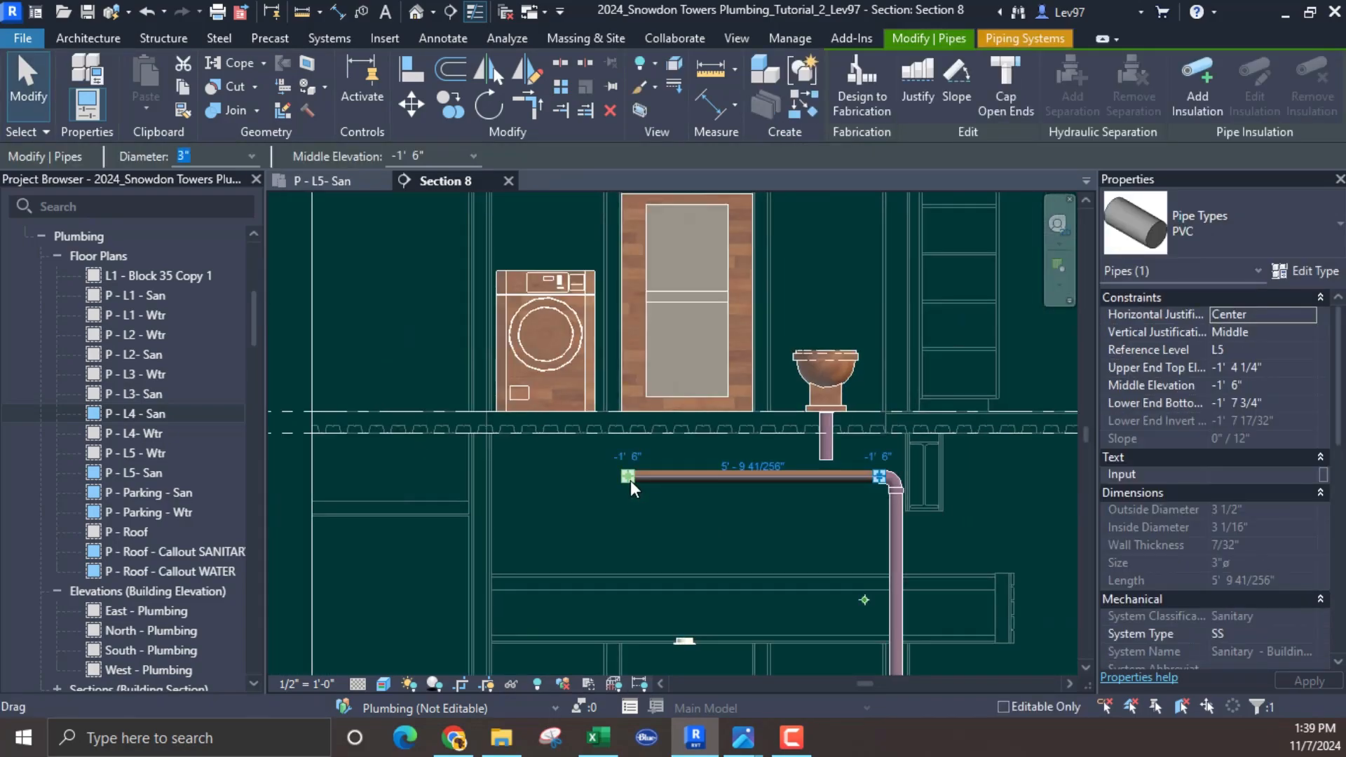
drag(628, 481, 512, 477)
click(614, 527)
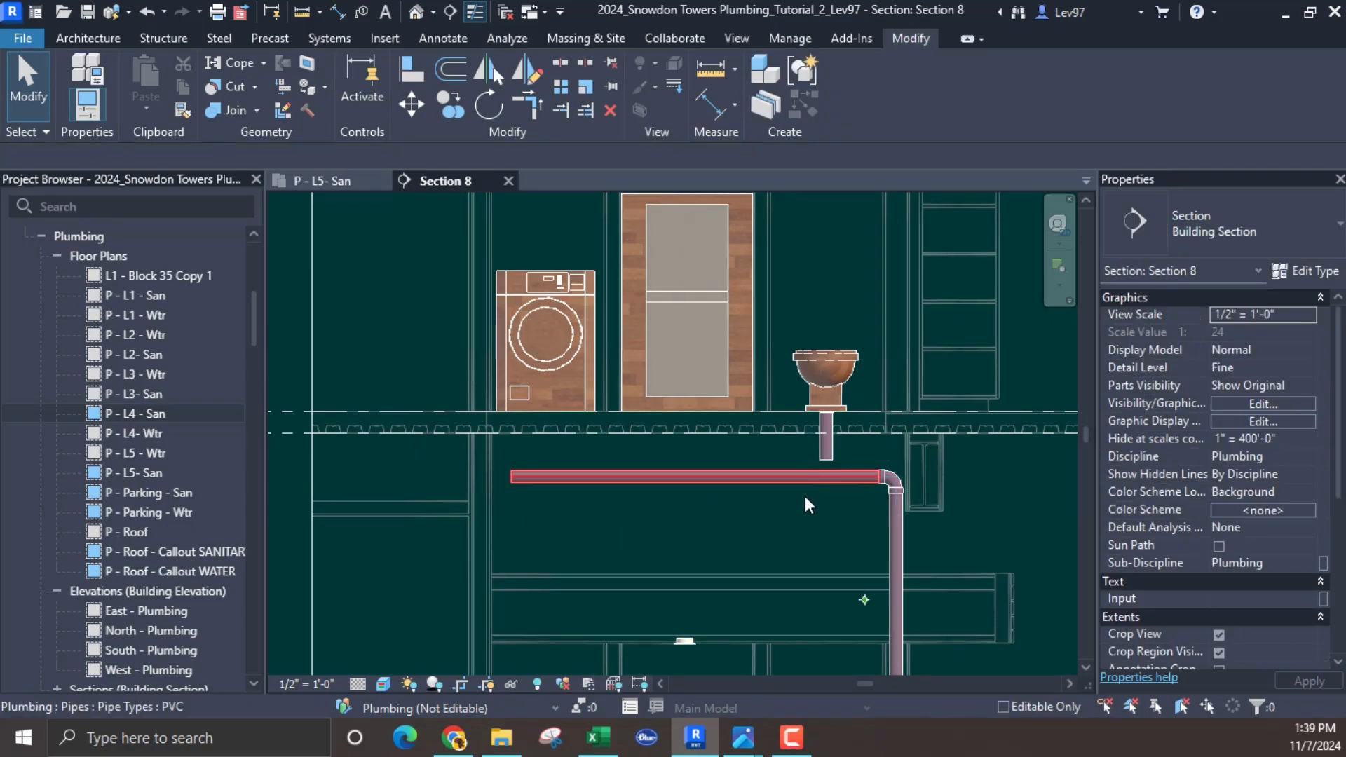
Step: Try to connect the water closet's vertical drop to the horizontal pipe by stretching its lower end, and undo the change
middle_drag(738, 542, 577, 572)
scroll(660, 490, up, 3)
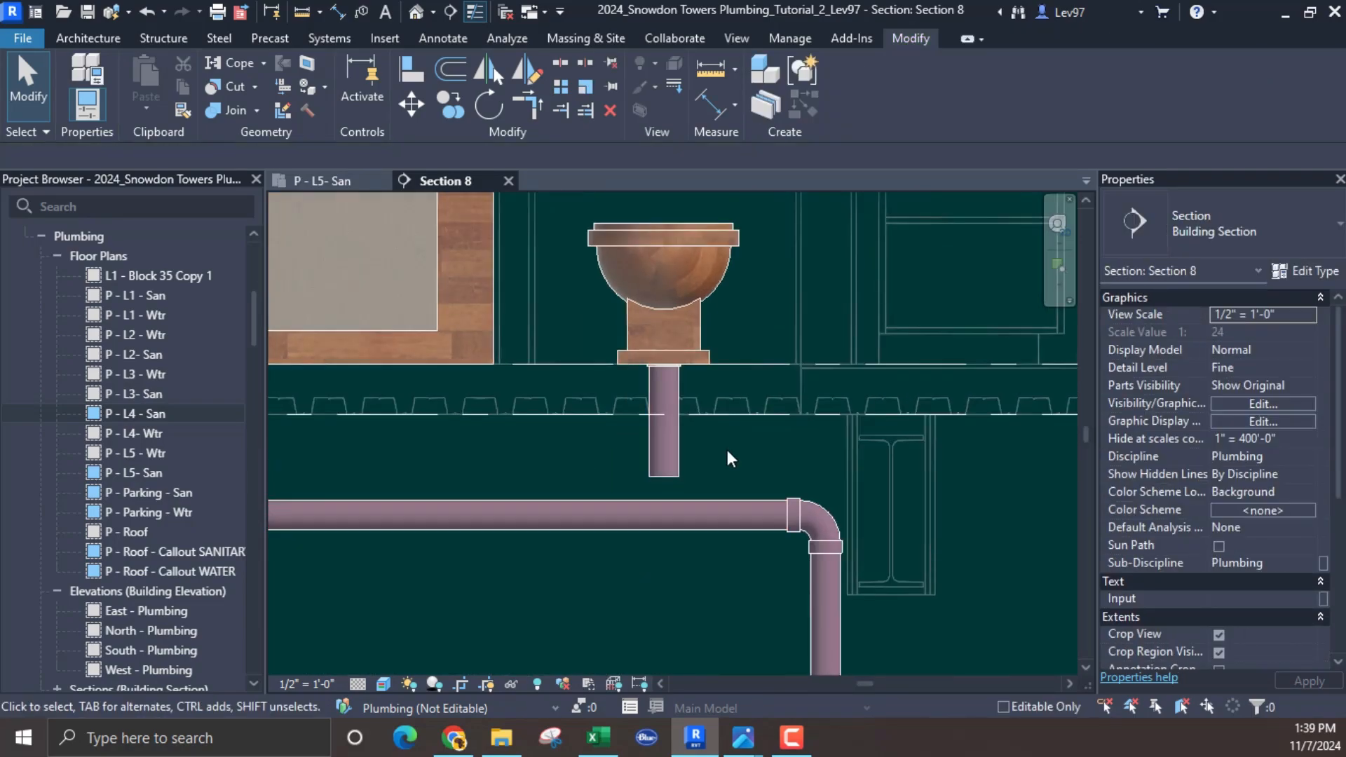
click(661, 440)
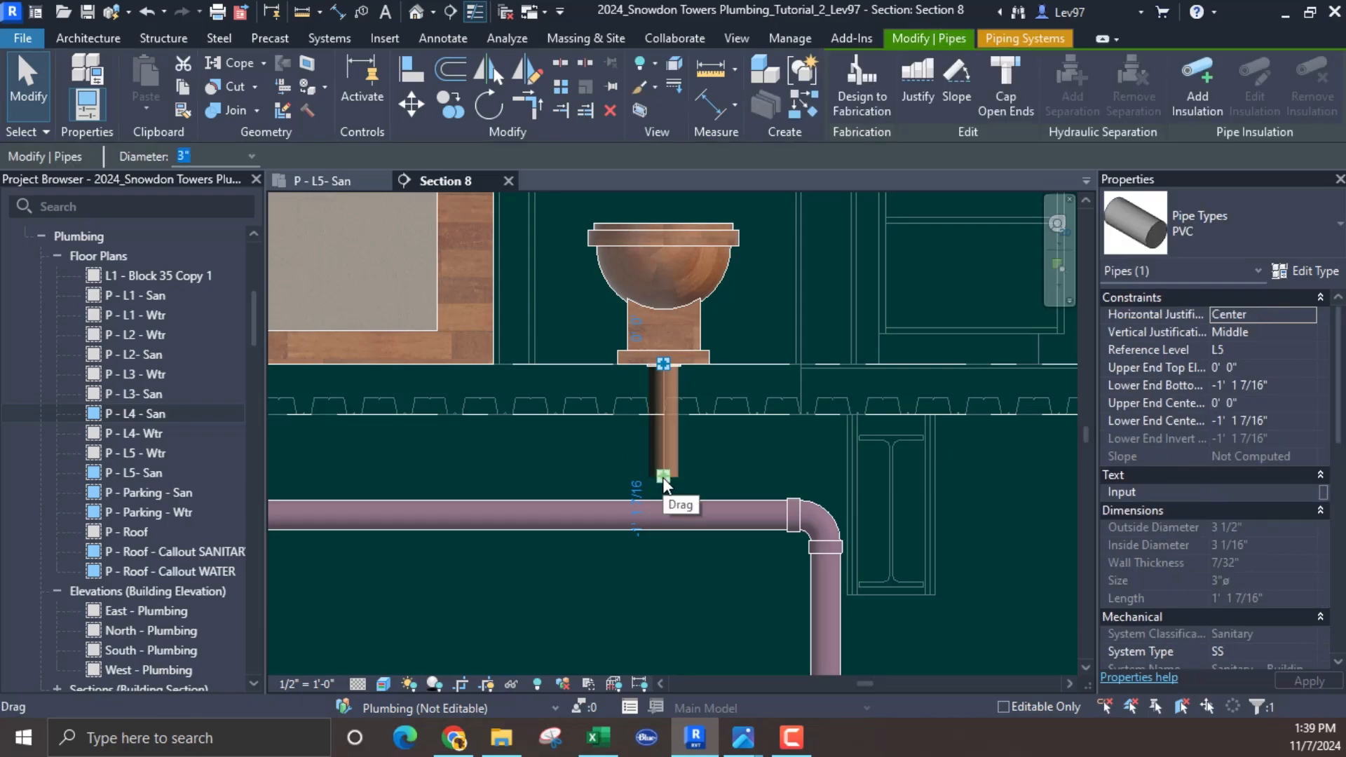
drag(663, 476, 674, 543)
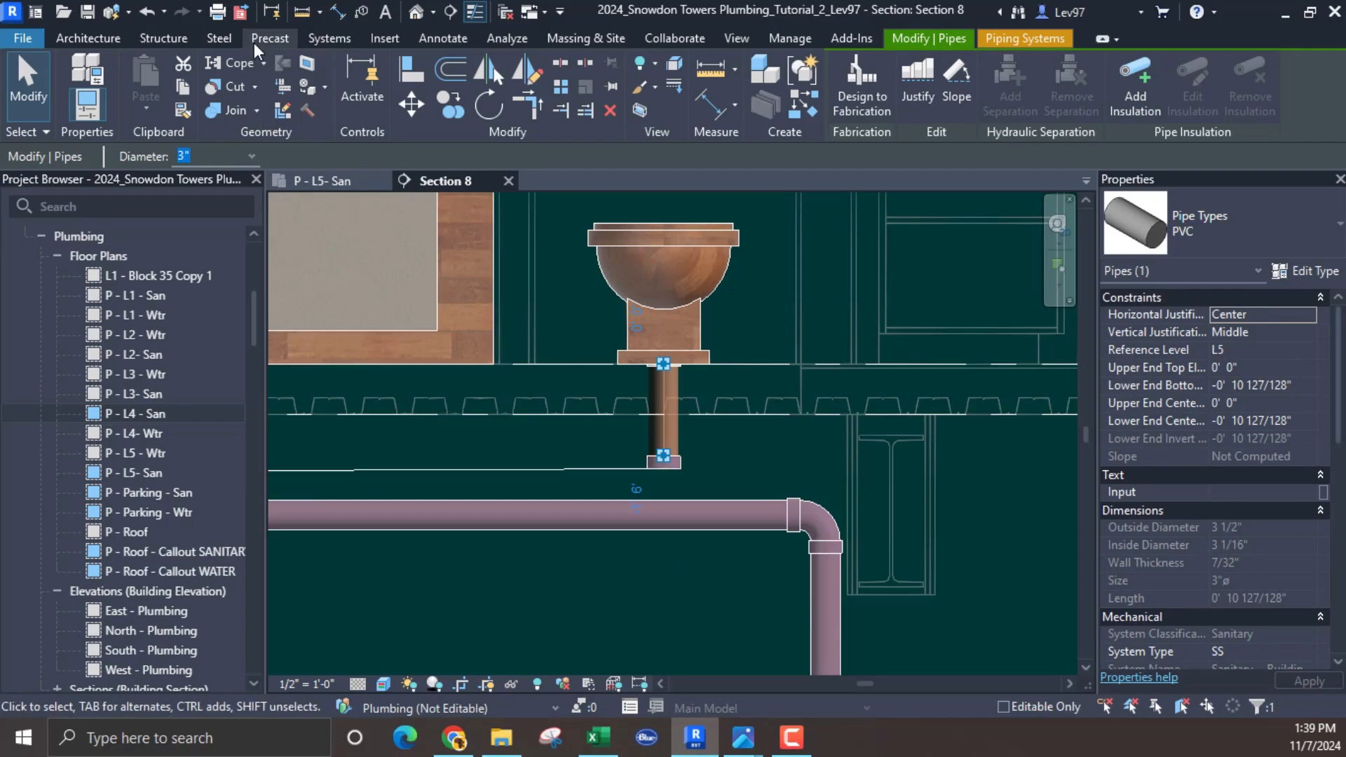
click(146, 12)
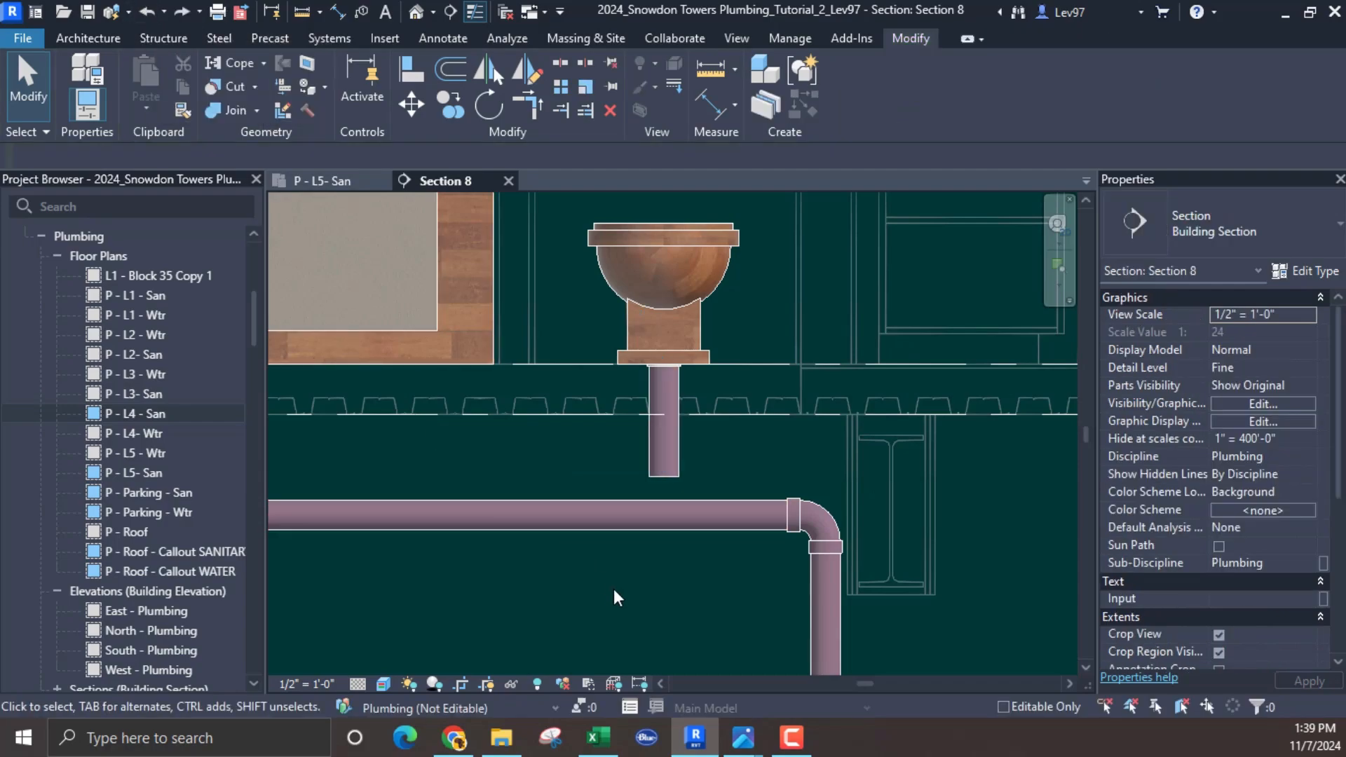
Step: Extend the water closet's vertical drop to the horizontal pipe with Trim/Extend Single Element, joining them with a tee
click(561, 109)
click(667, 520)
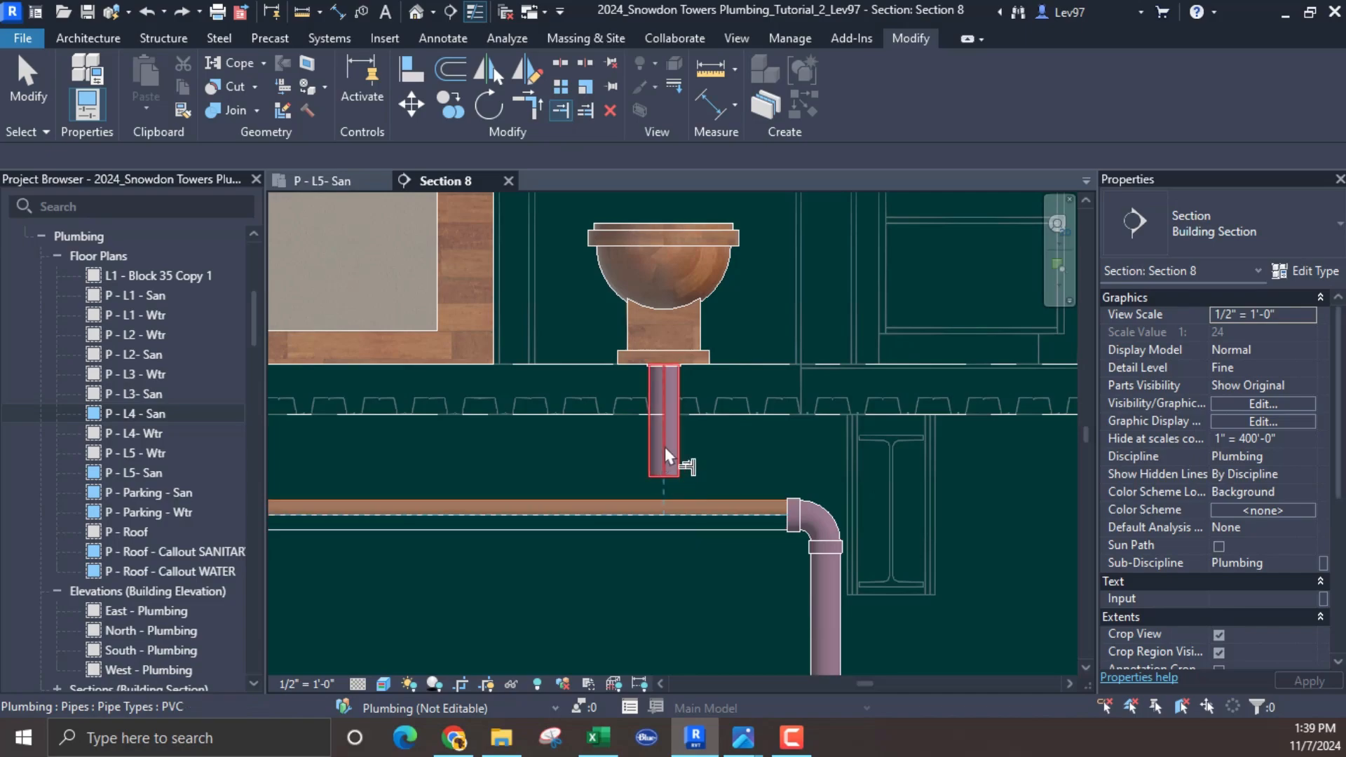
click(664, 448)
key(Escape)
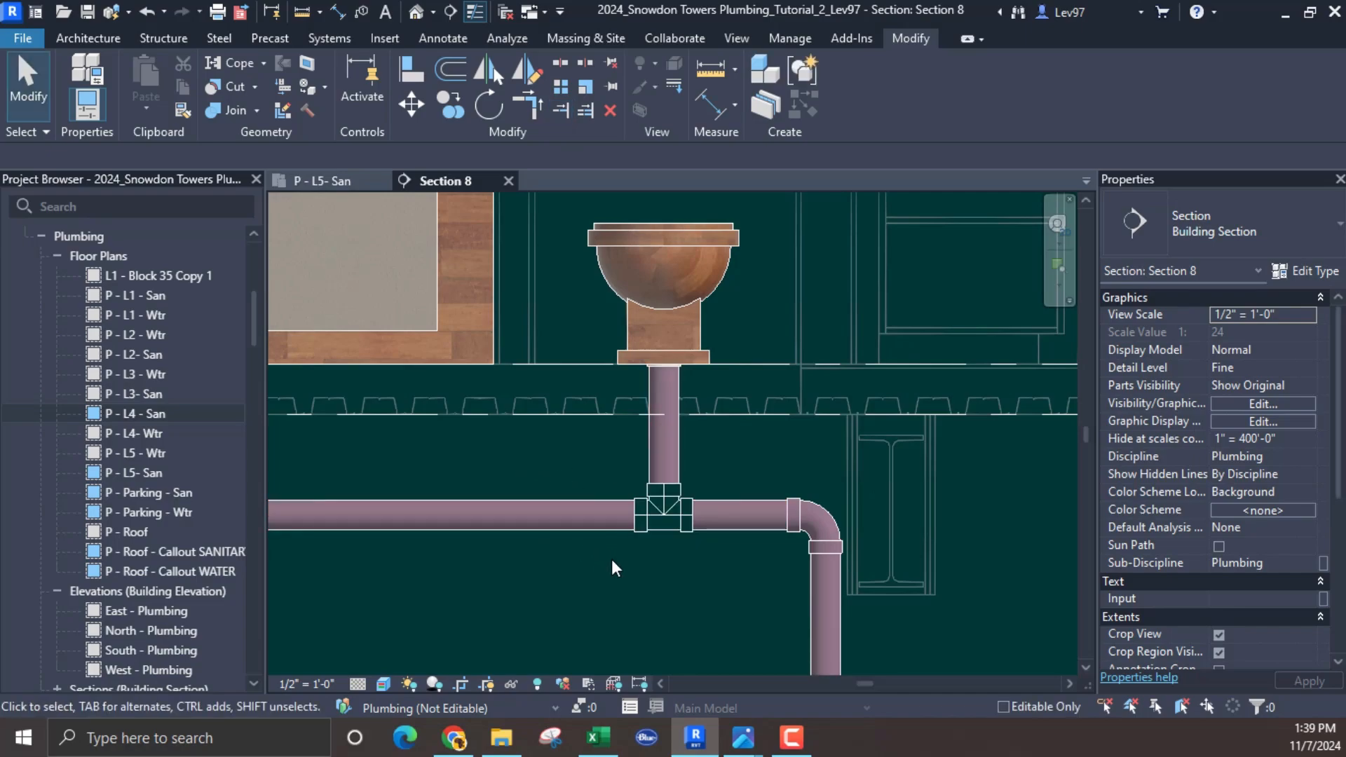
Step: Change the tee below the water closet to the Wye Combination with 8th Bend - PVC - Sch 40 - DWV Standard fitting
middle_drag(611, 567, 655, 545)
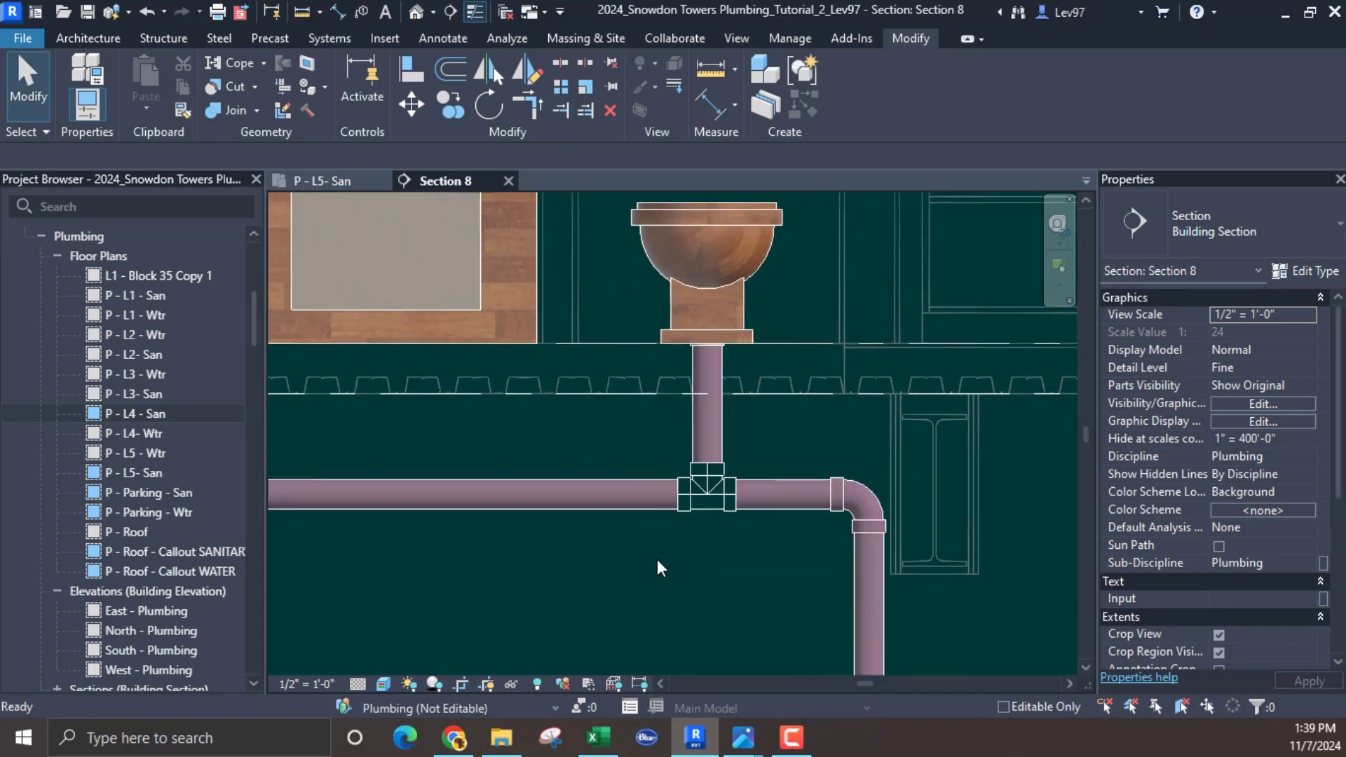
click(705, 506)
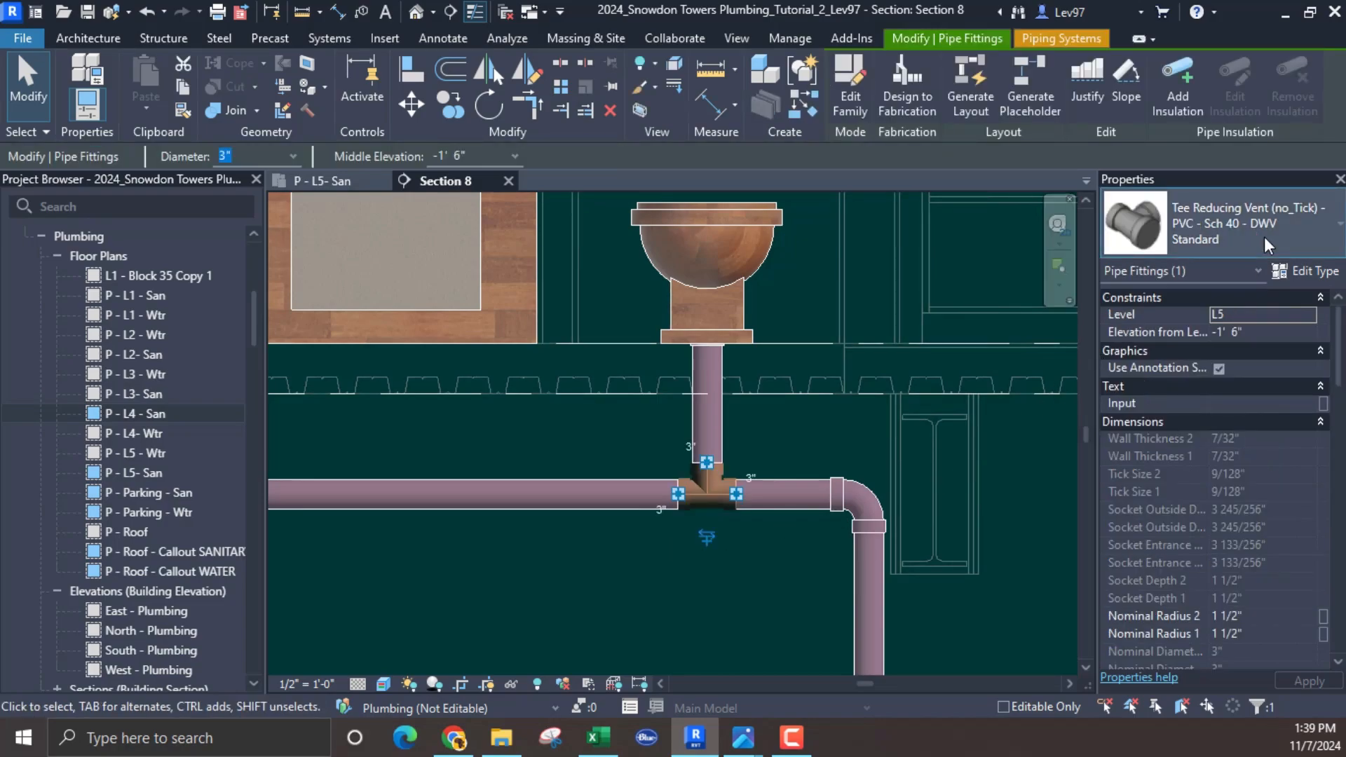
click(1264, 237)
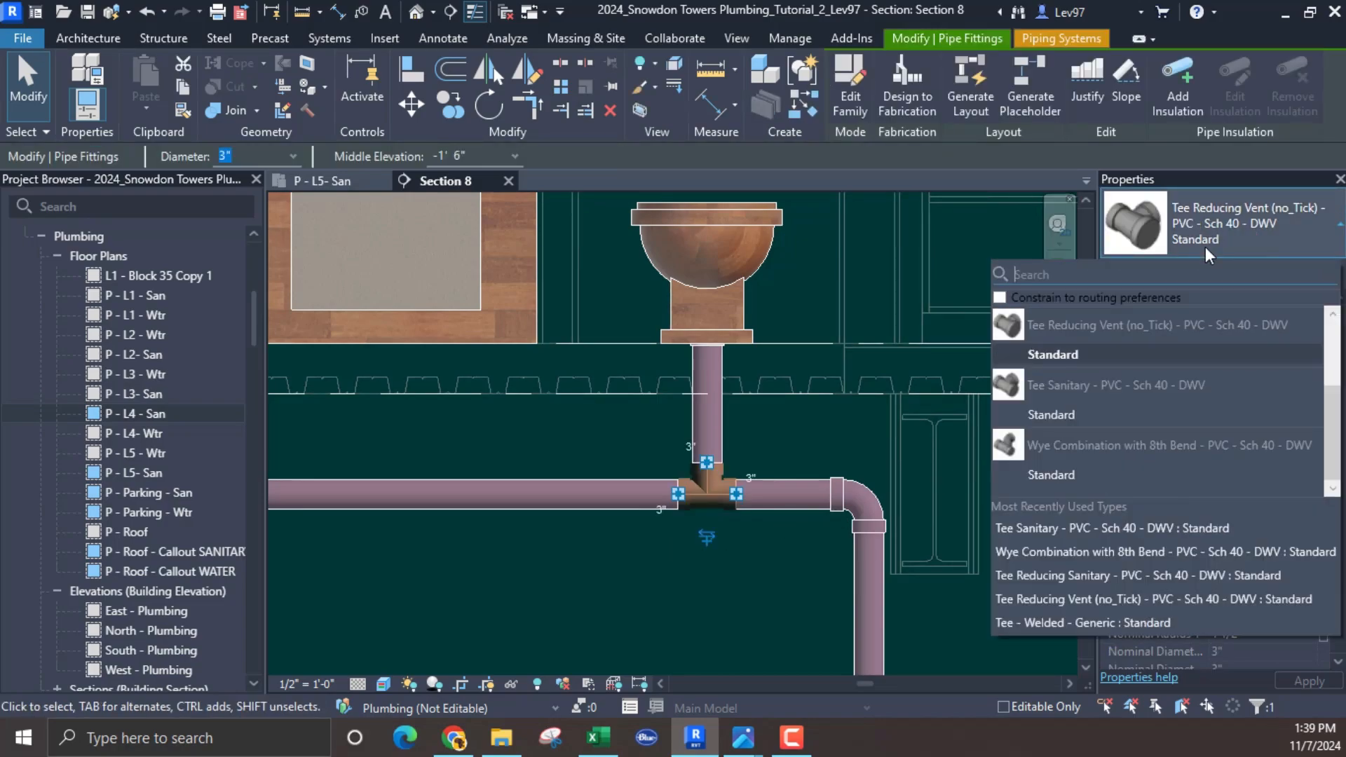
click(1059, 475)
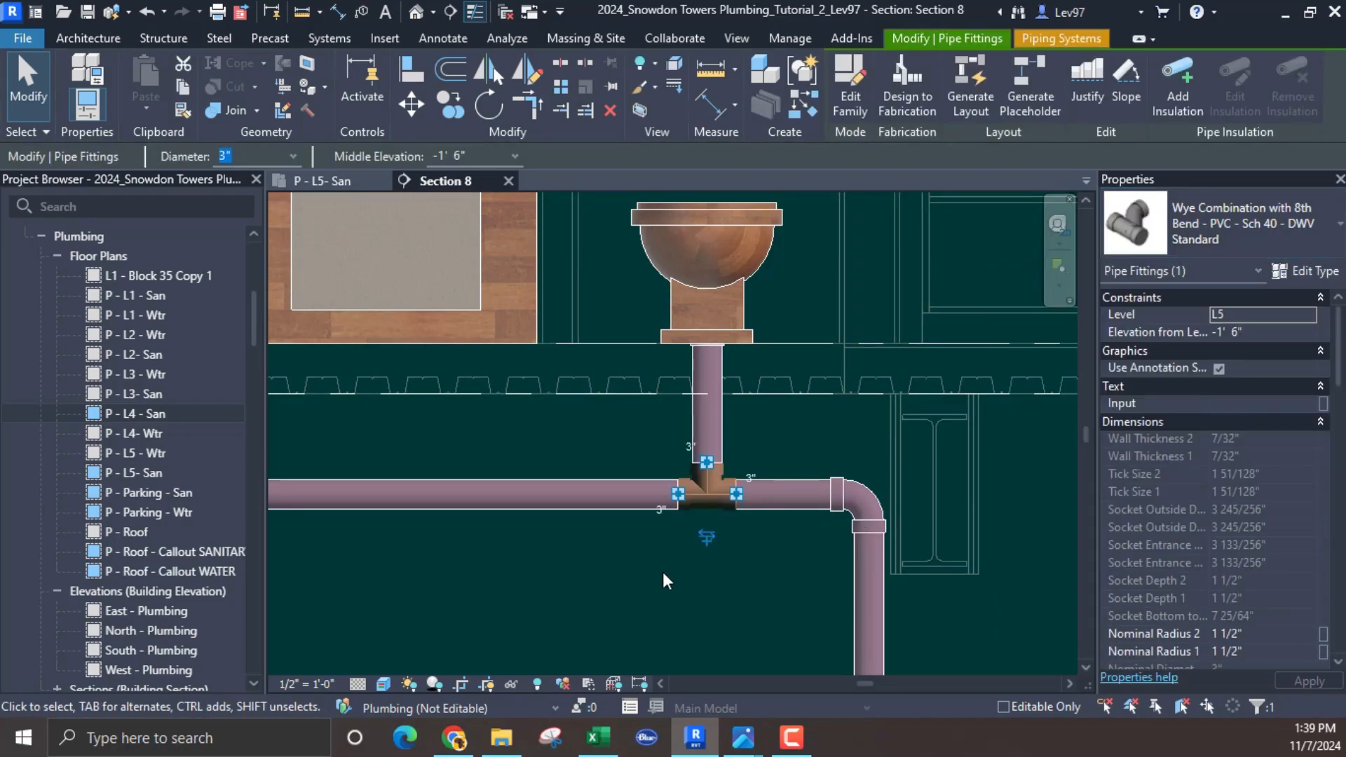
click(597, 556)
scroll(579, 541, down, 1)
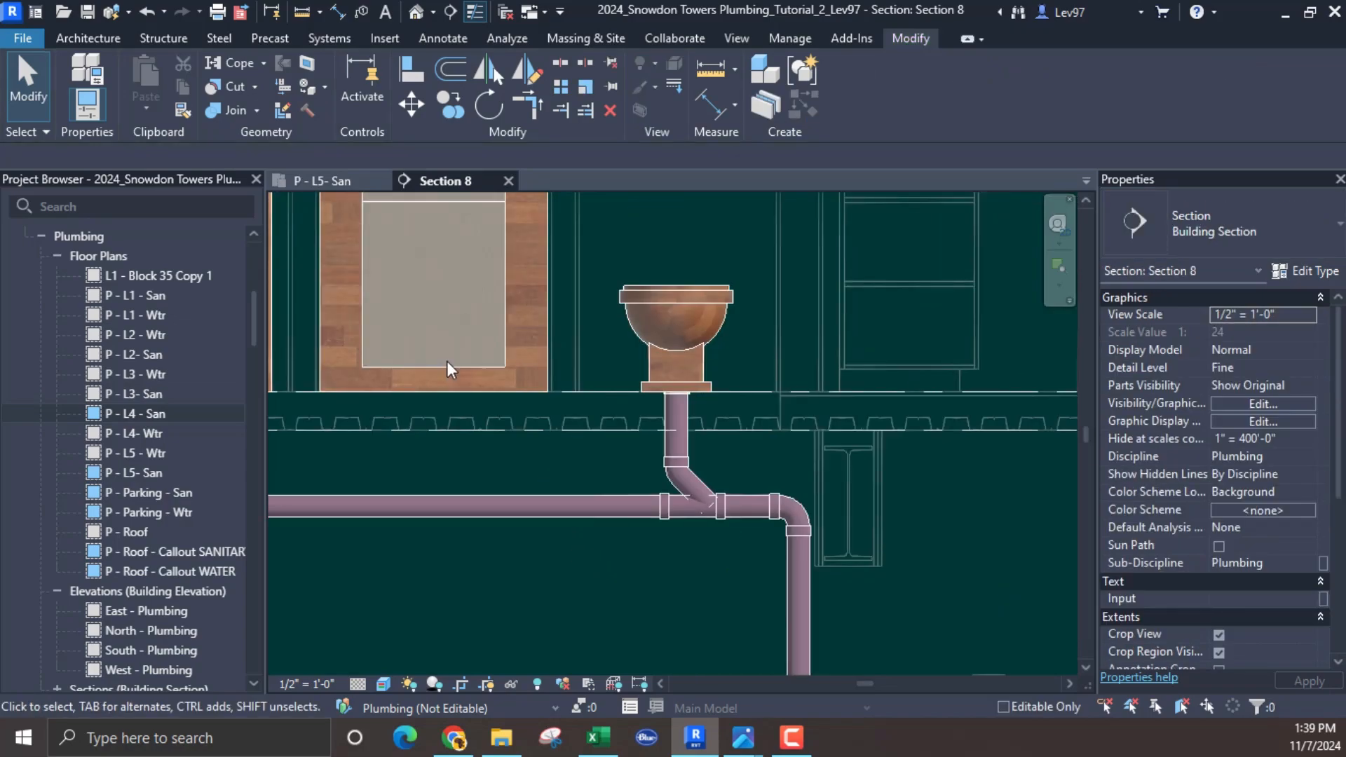
Step: Synchronize the plumbing model with the central file using Synchronize Now
click(128, 12)
click(162, 78)
middle_drag(506, 553, 566, 554)
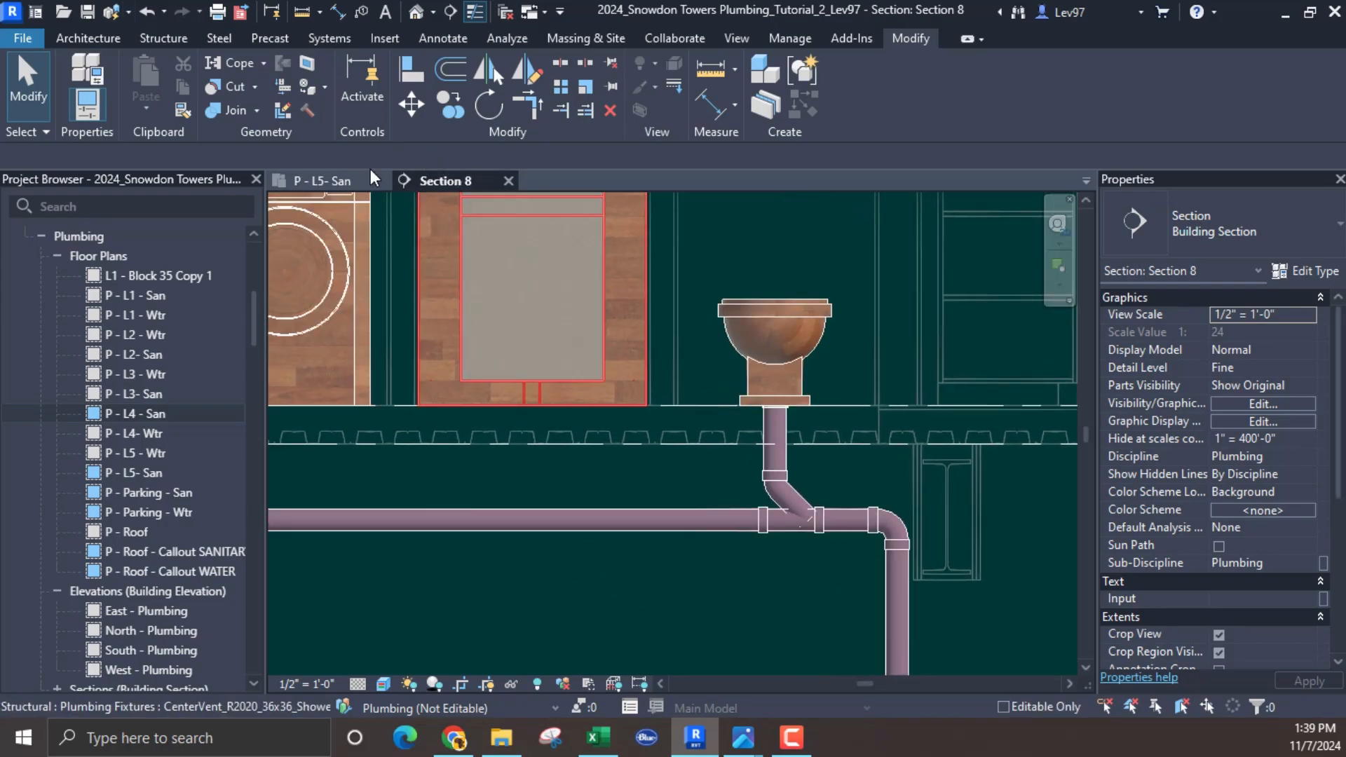
Step: In the P - L5- San plan, move the Section 8 line clear of the bathroom fixtures and check the Section 8 view
click(348, 179)
scroll(528, 413, down, 3)
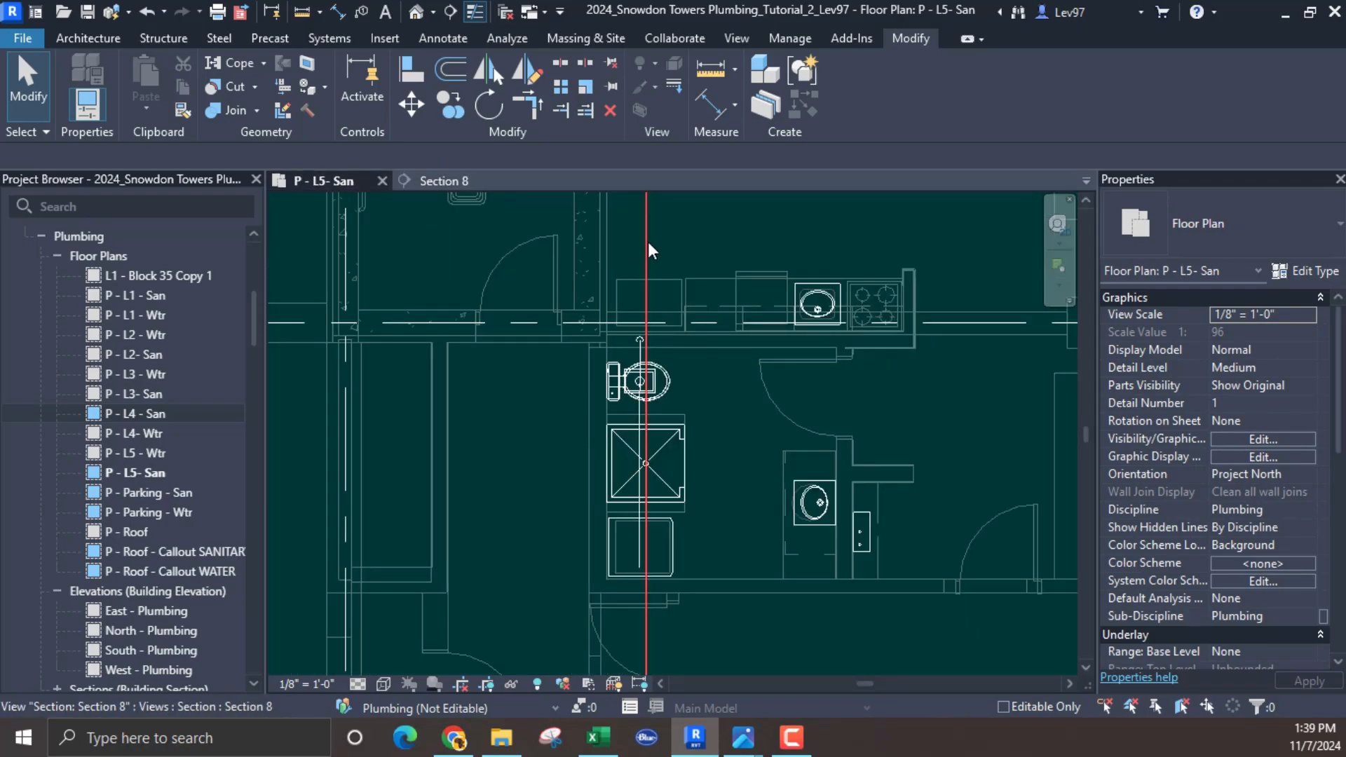
click(646, 241)
drag(646, 242, 713, 242)
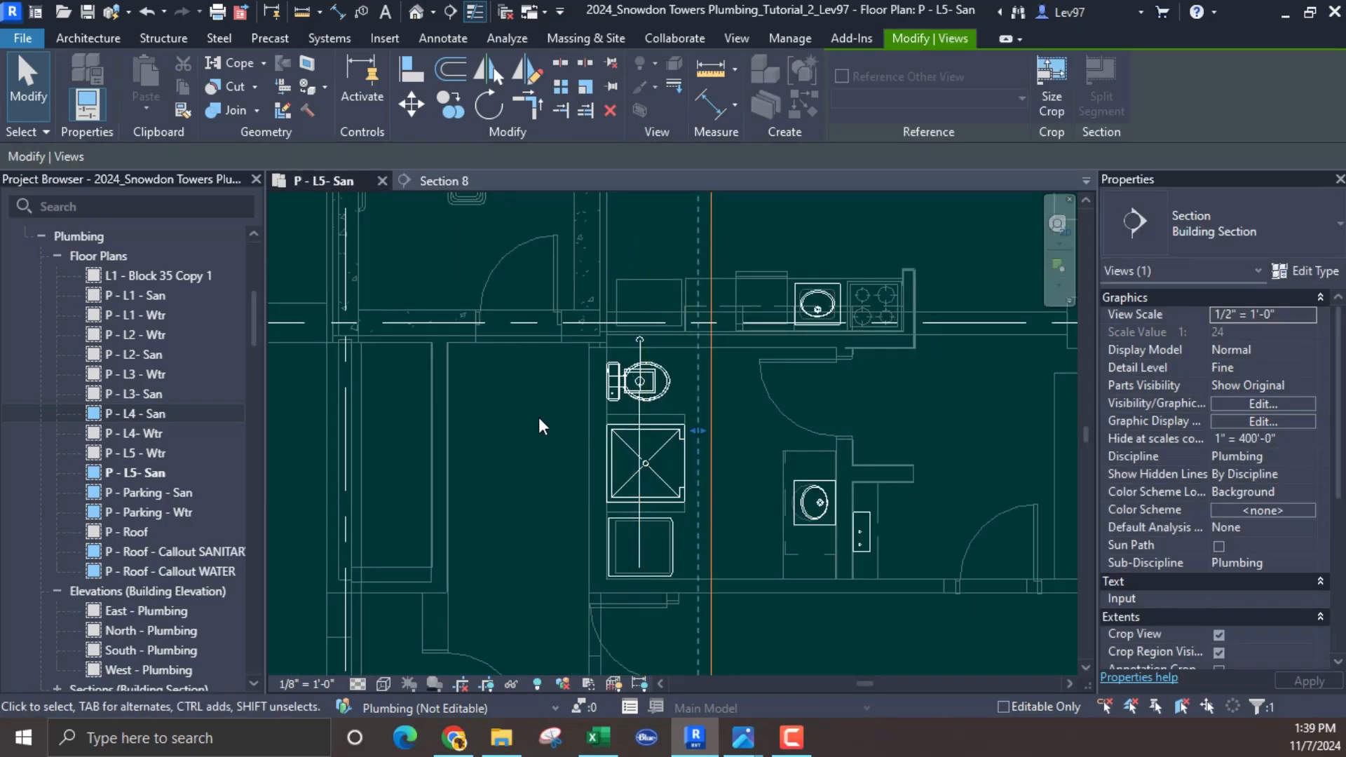
scroll(554, 455, up, 4)
scroll(664, 400, up, 1)
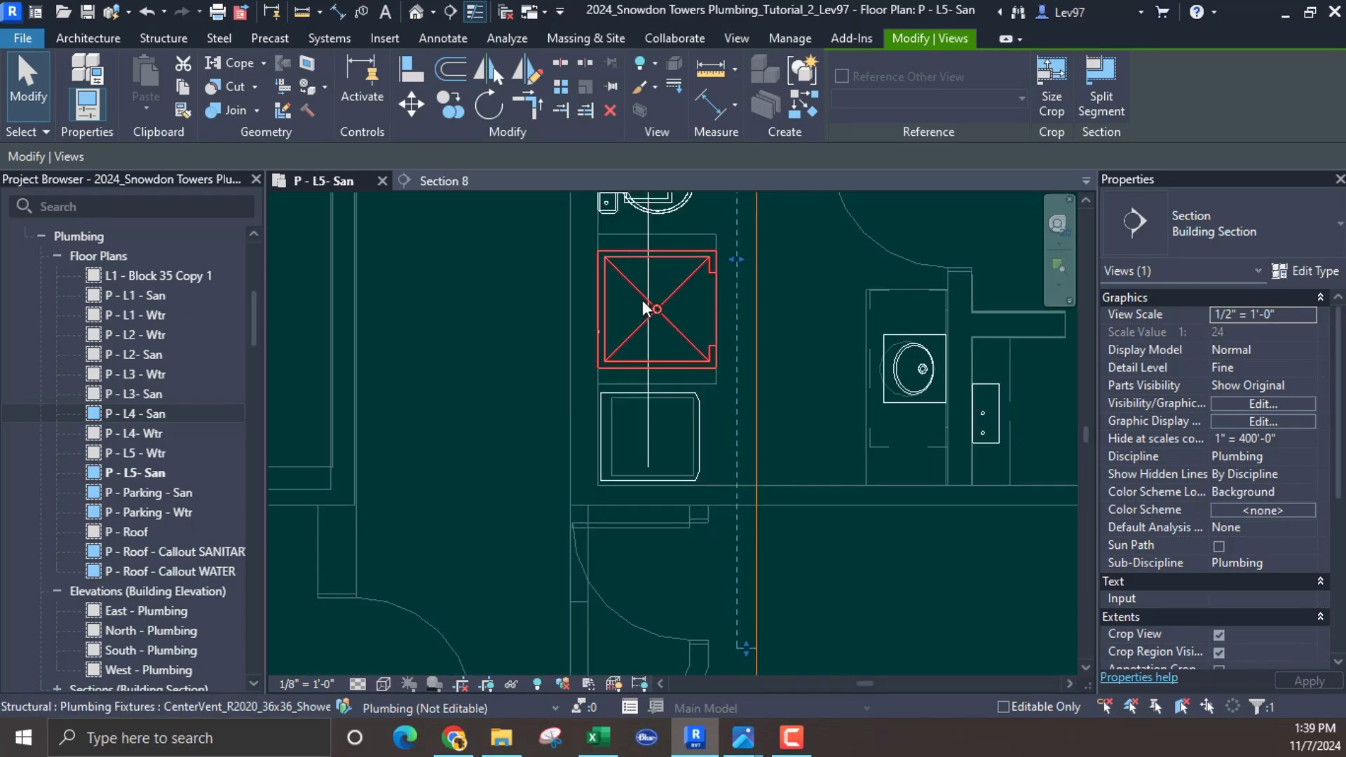
click(473, 179)
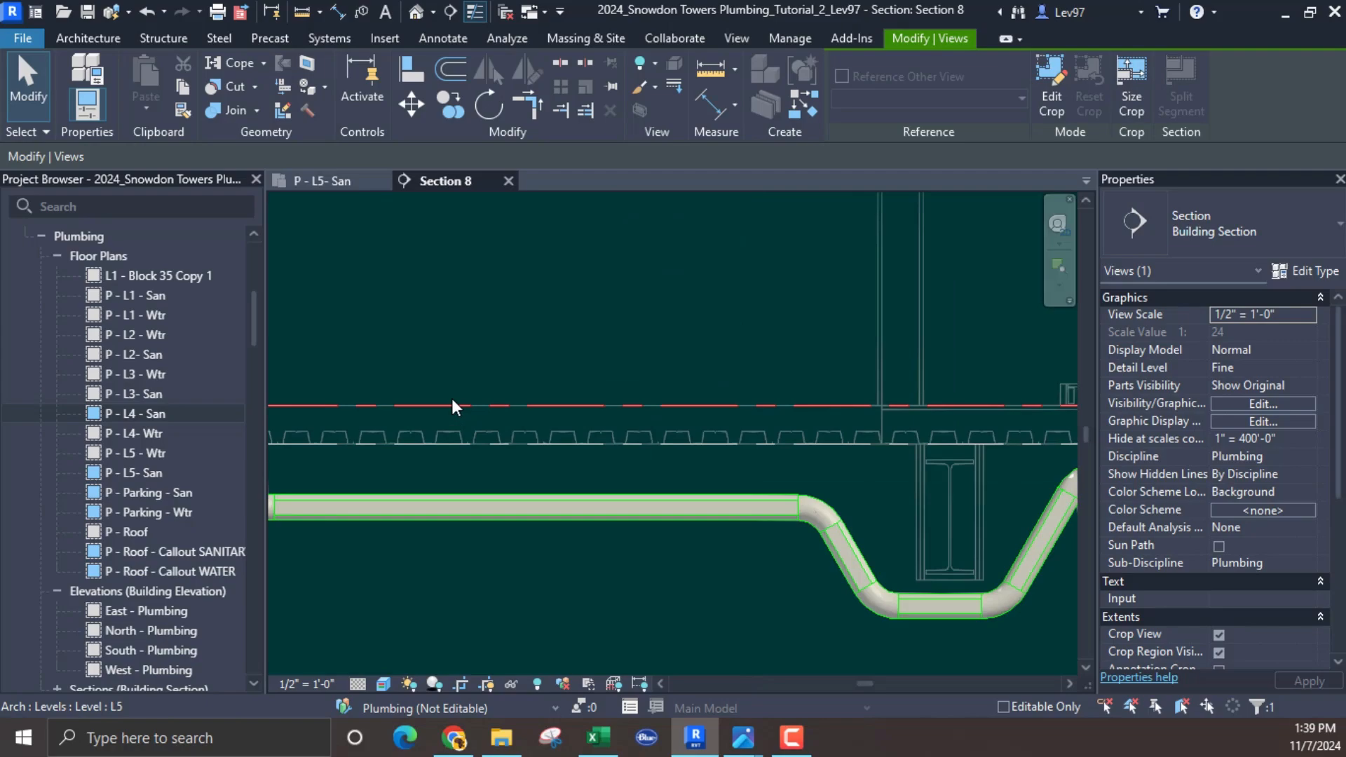
Step: In the P - L5- San plan, move the Section 8 line back over the fixtures, near the shower drain beside the sanitary pipe
click(347, 183)
drag(761, 369, 657, 426)
scroll(656, 426, up, 3)
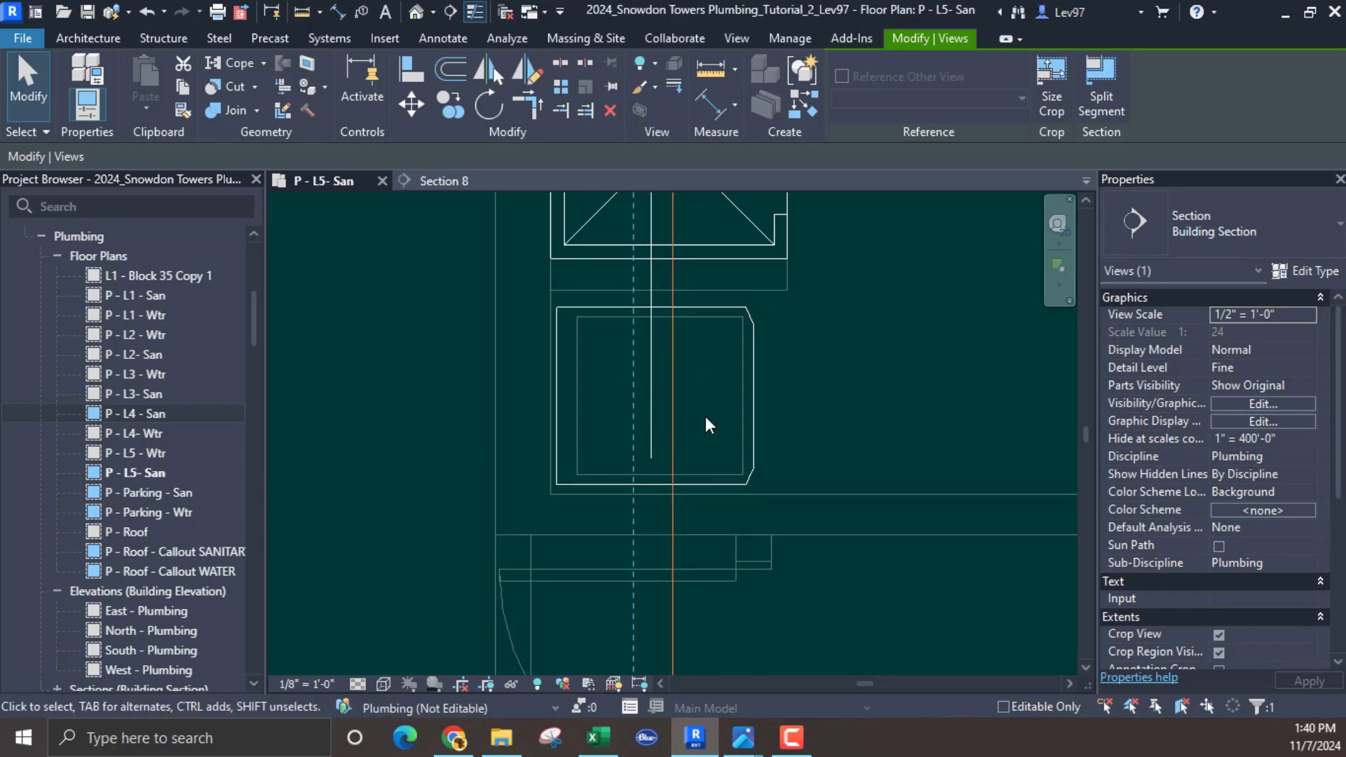
Step: Set the visual style of the P - L5- San plan to Wireframe
click(382, 683)
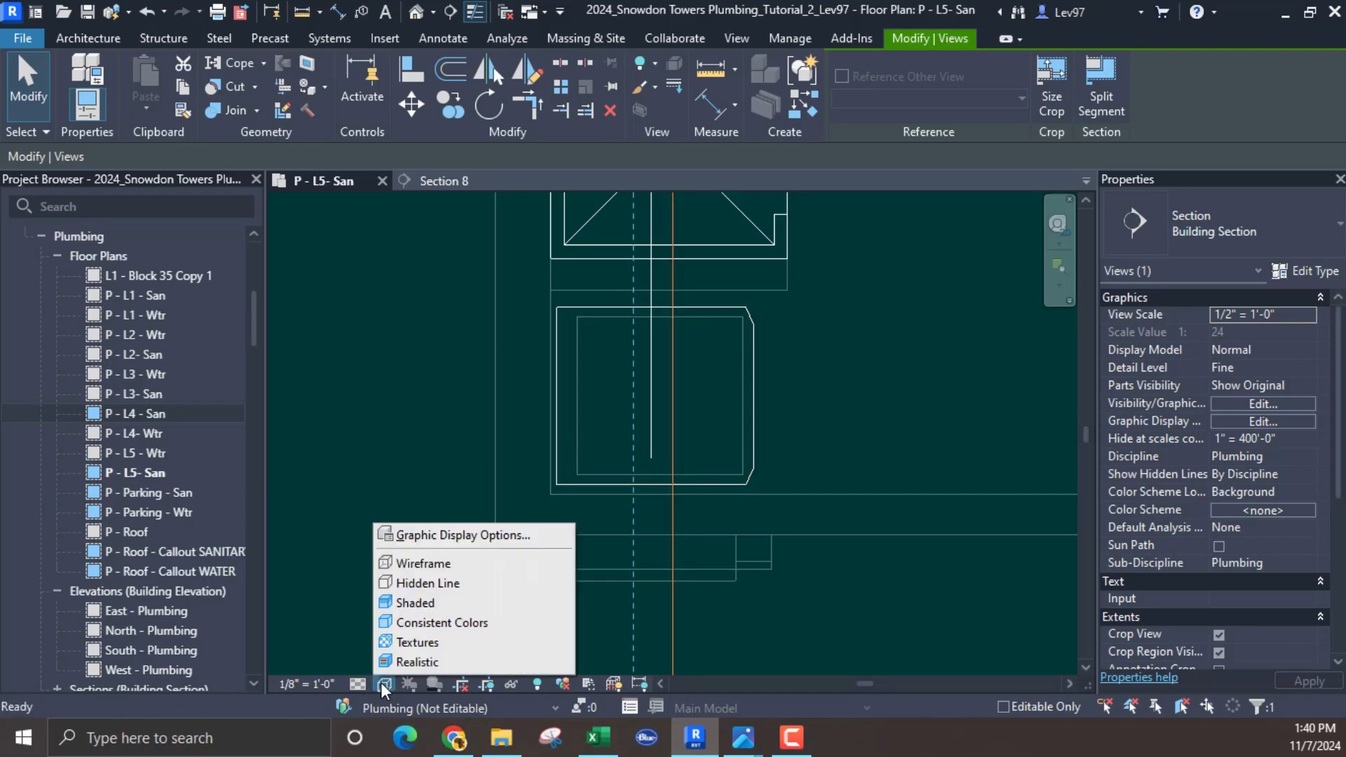
click(423, 563)
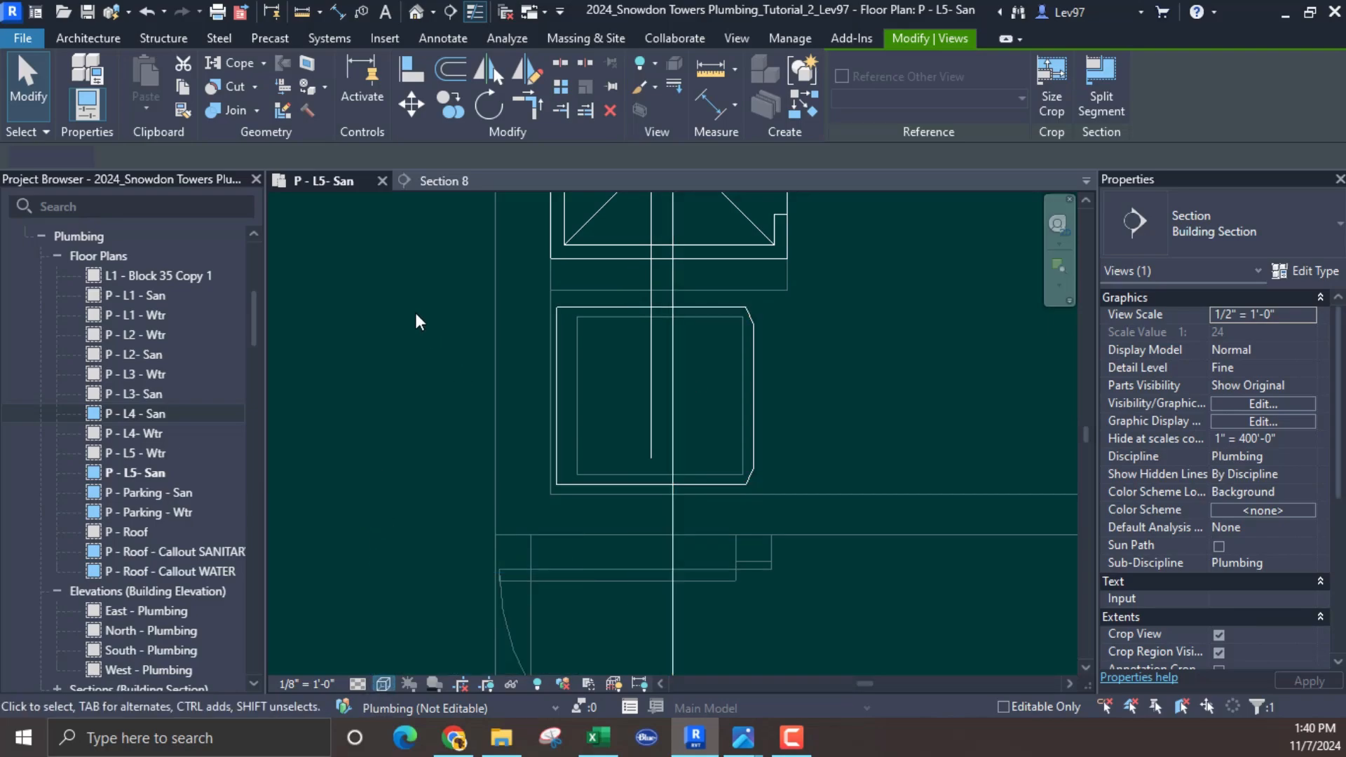
click(448, 427)
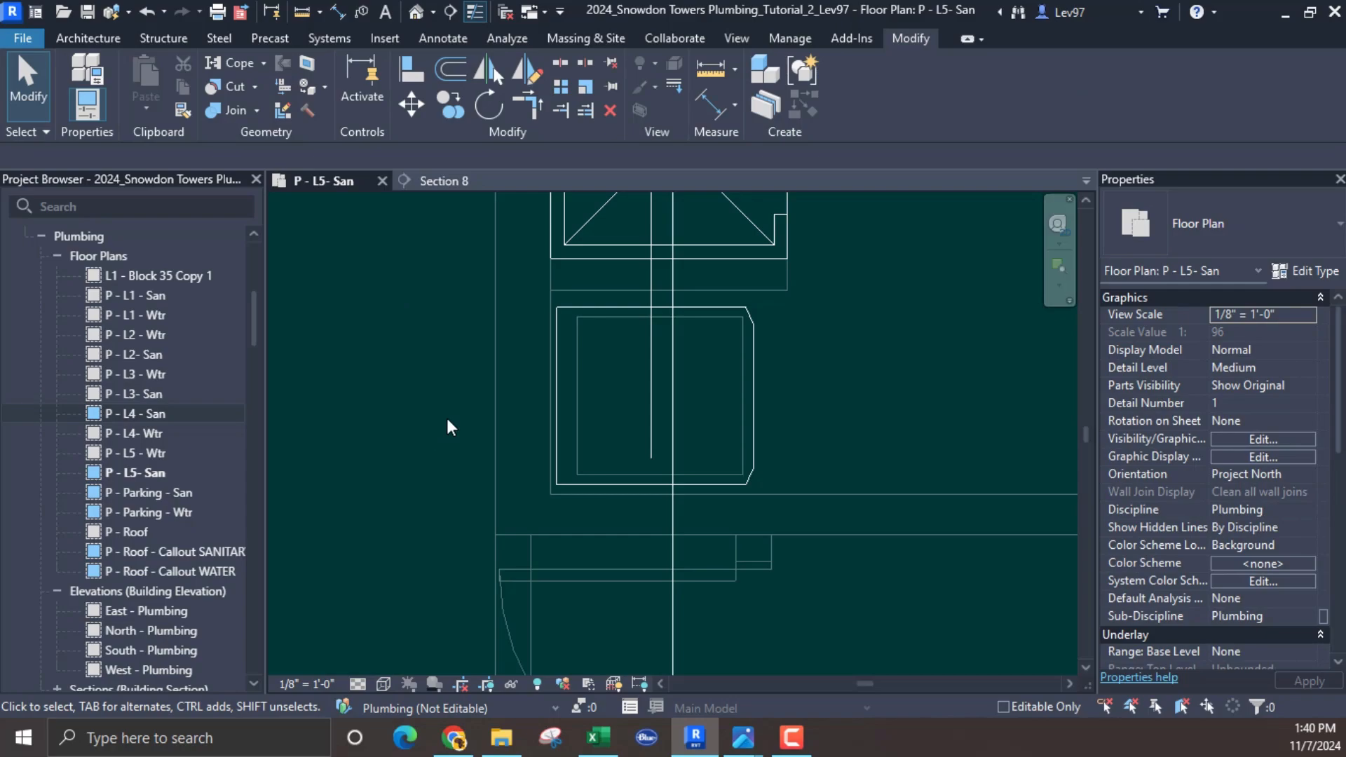
click(653, 279)
click(496, 464)
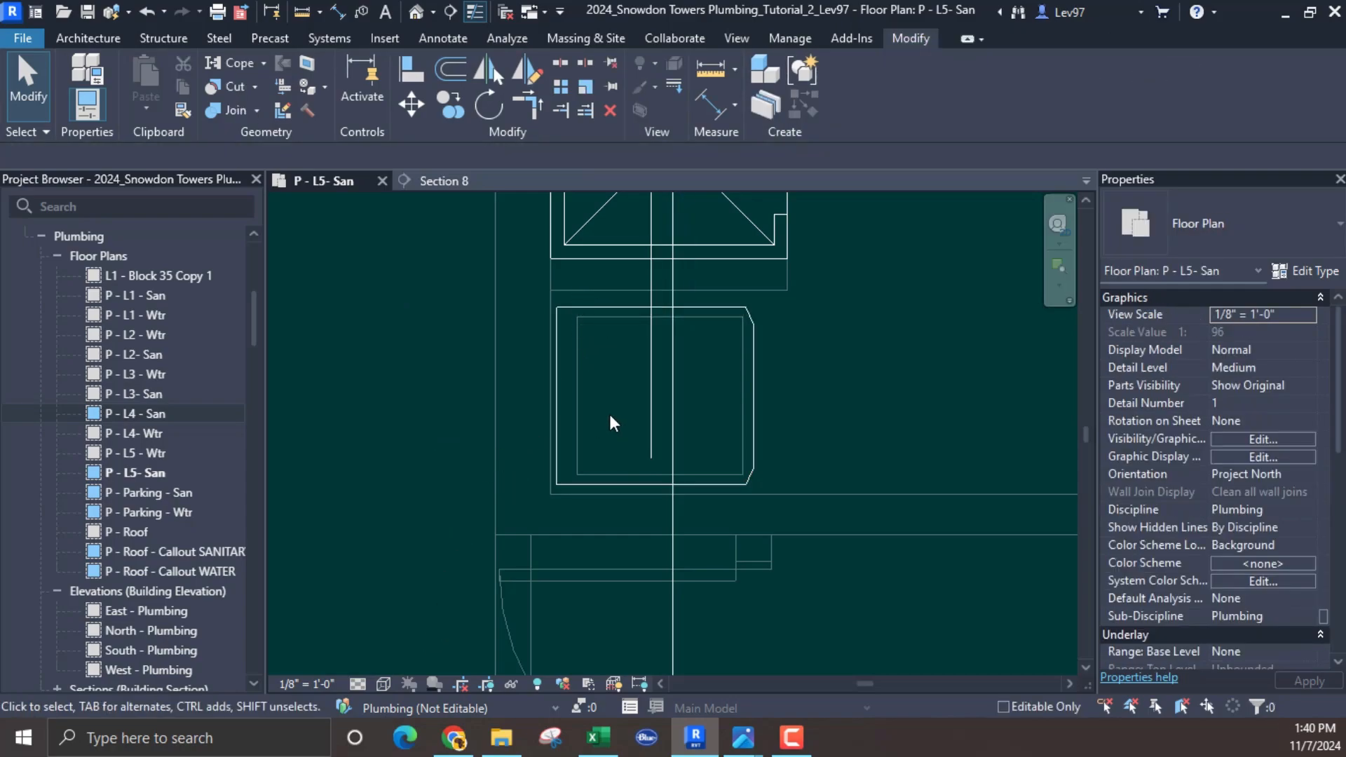
click(646, 411)
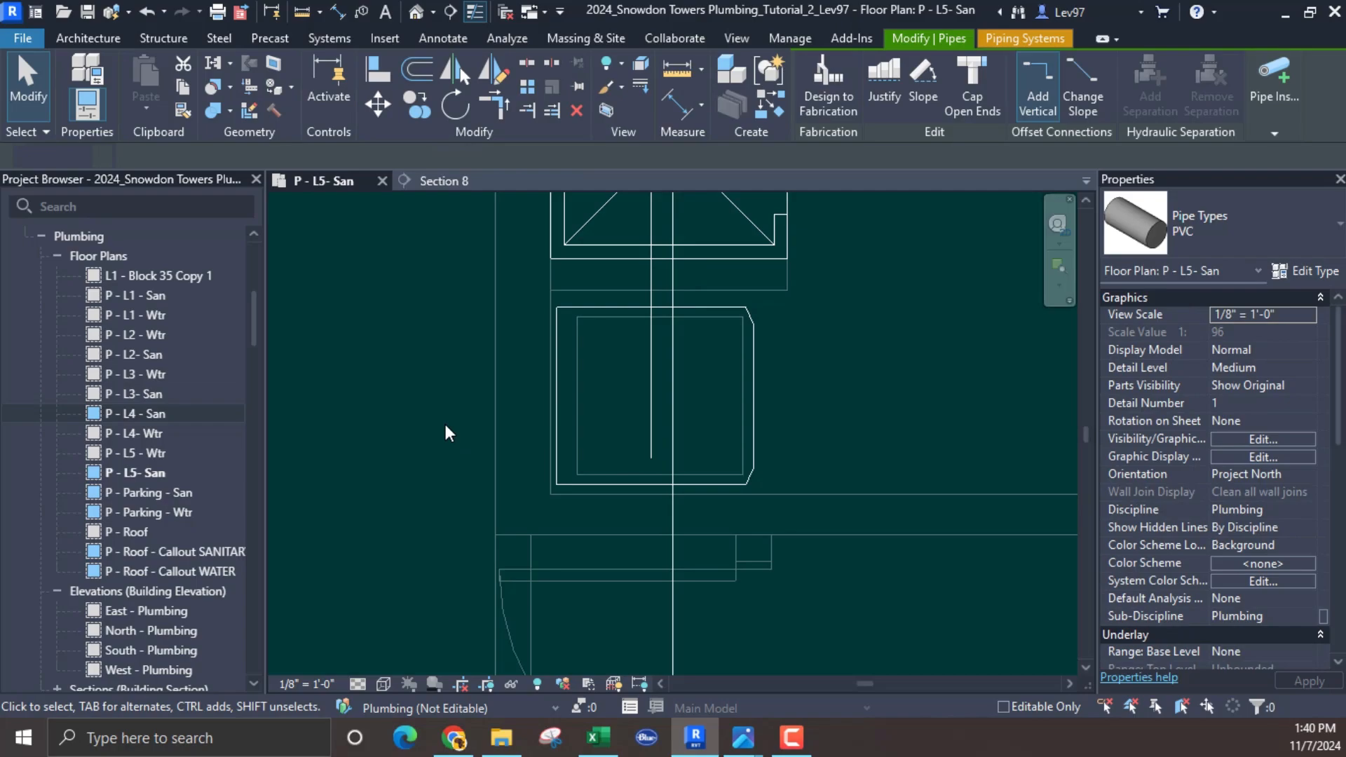
click(456, 437)
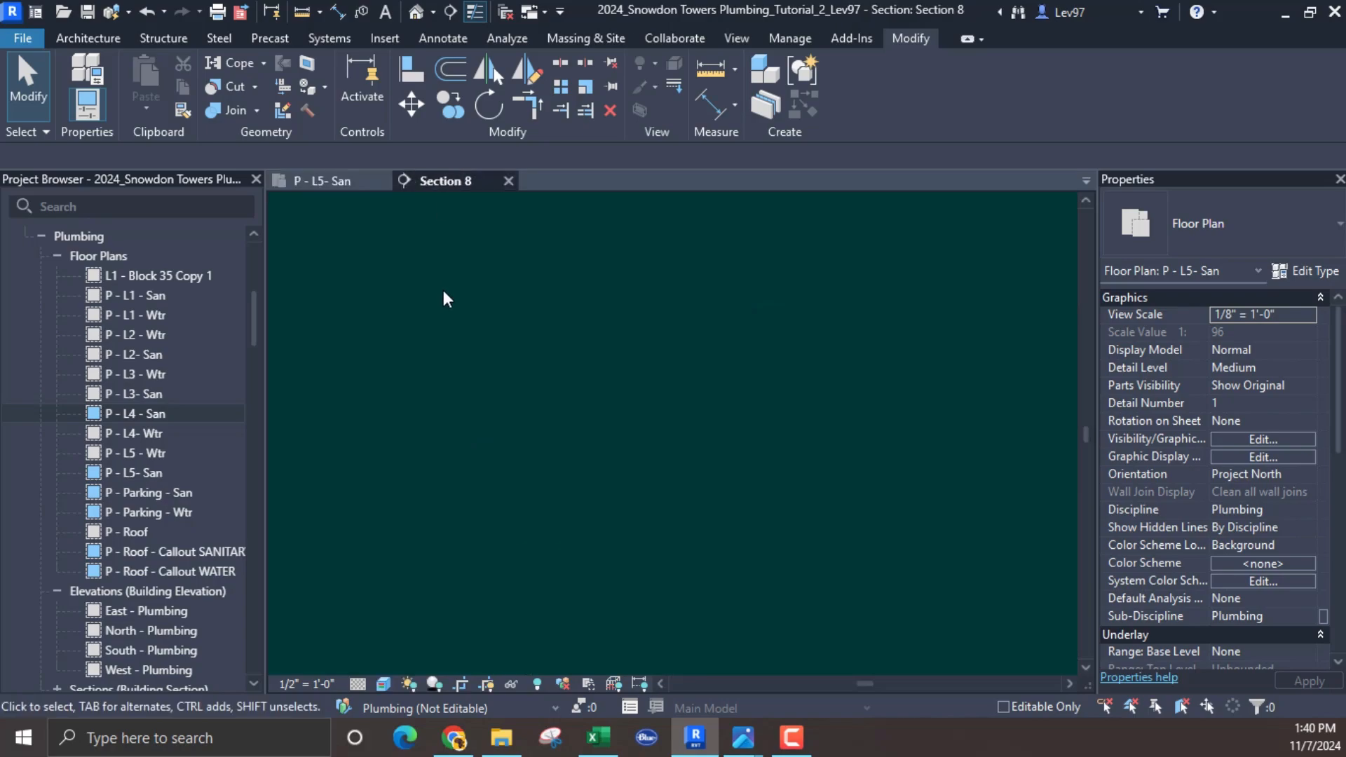
Step: In the P - L5- San plan, draw a 3" PVC pipe about 0' 10" long in the wall behind the washing machine at -1' 6" elevation
click(322, 180)
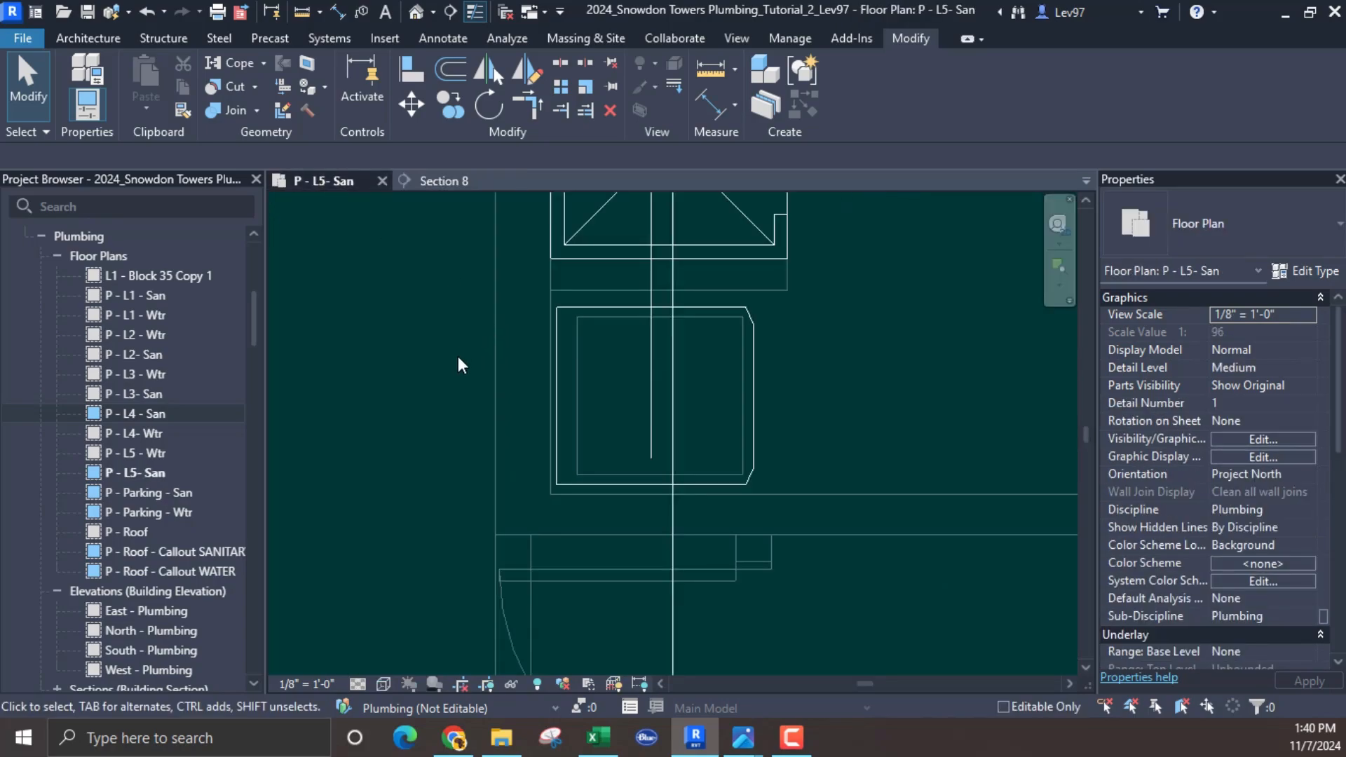
middle_drag(457, 356, 517, 460)
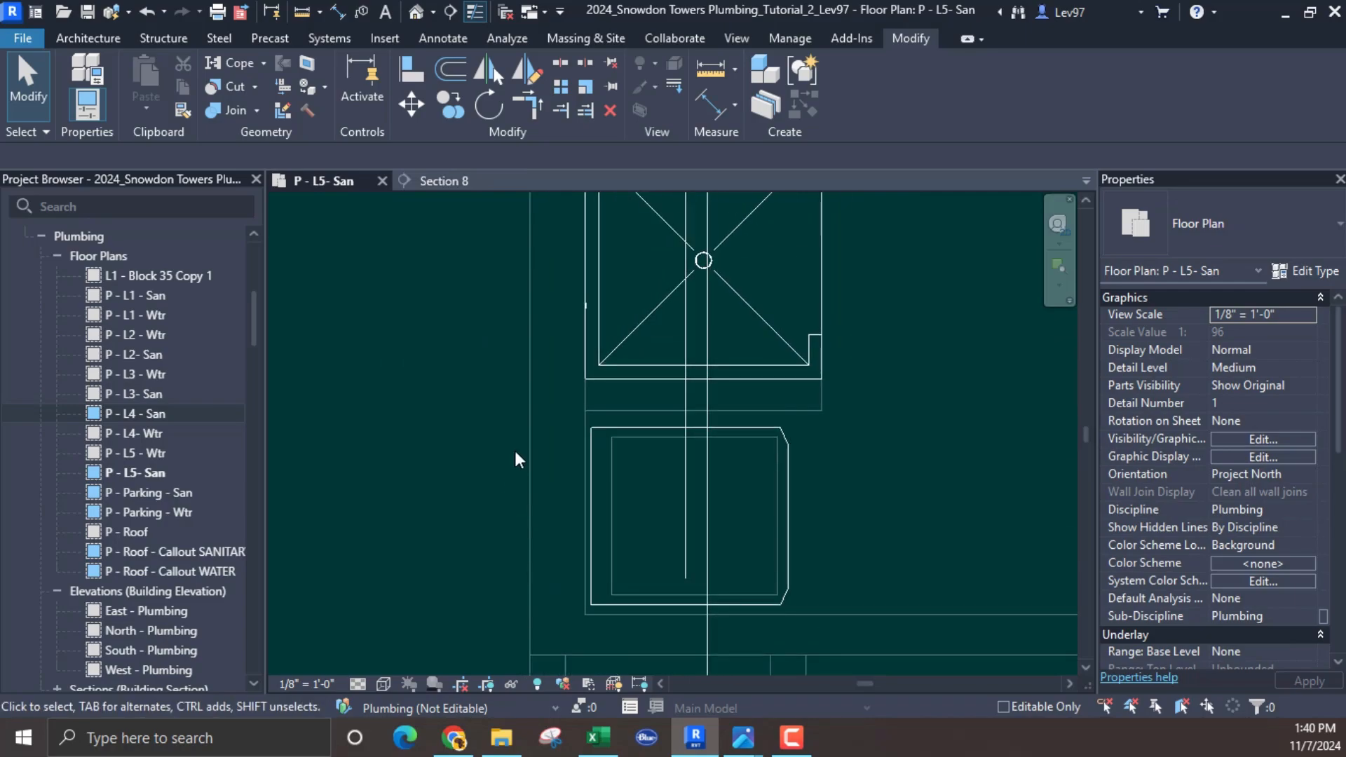
right_click(687, 398)
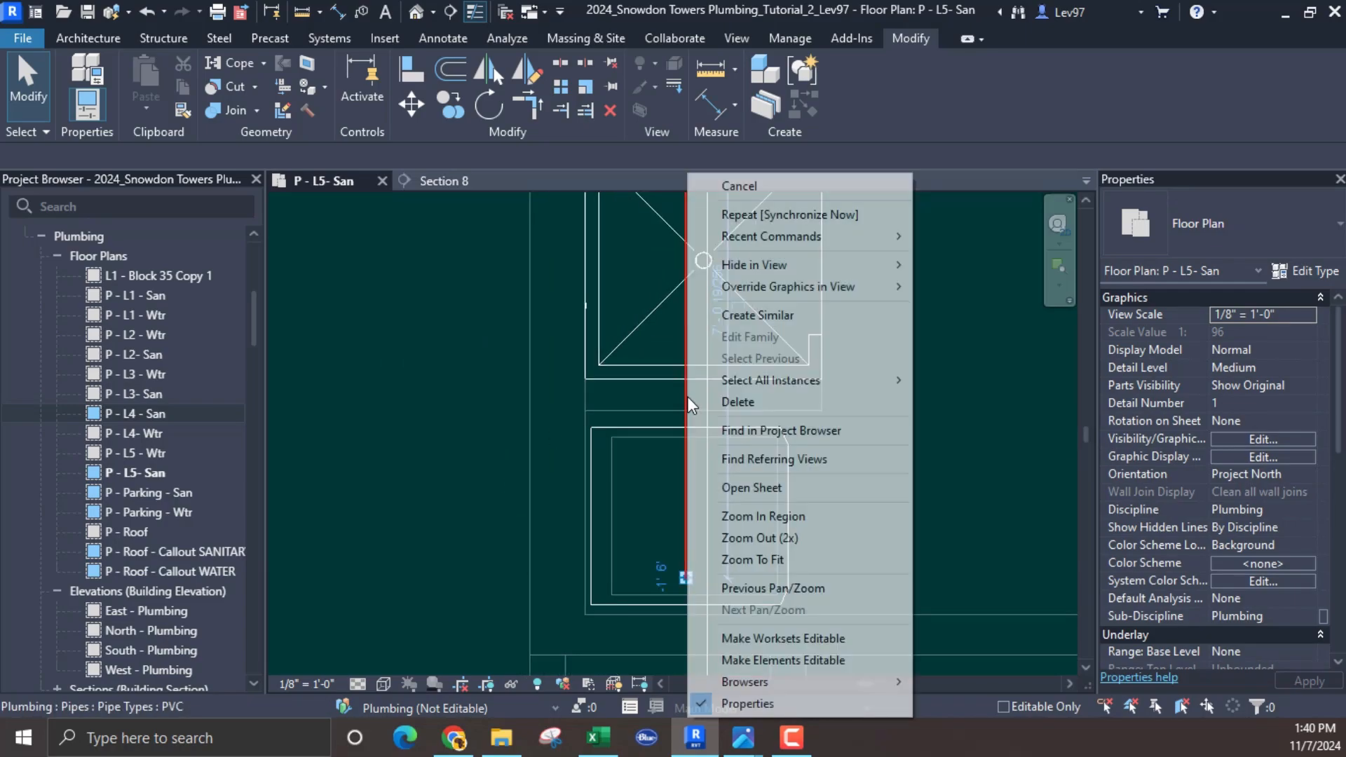
click(763, 315)
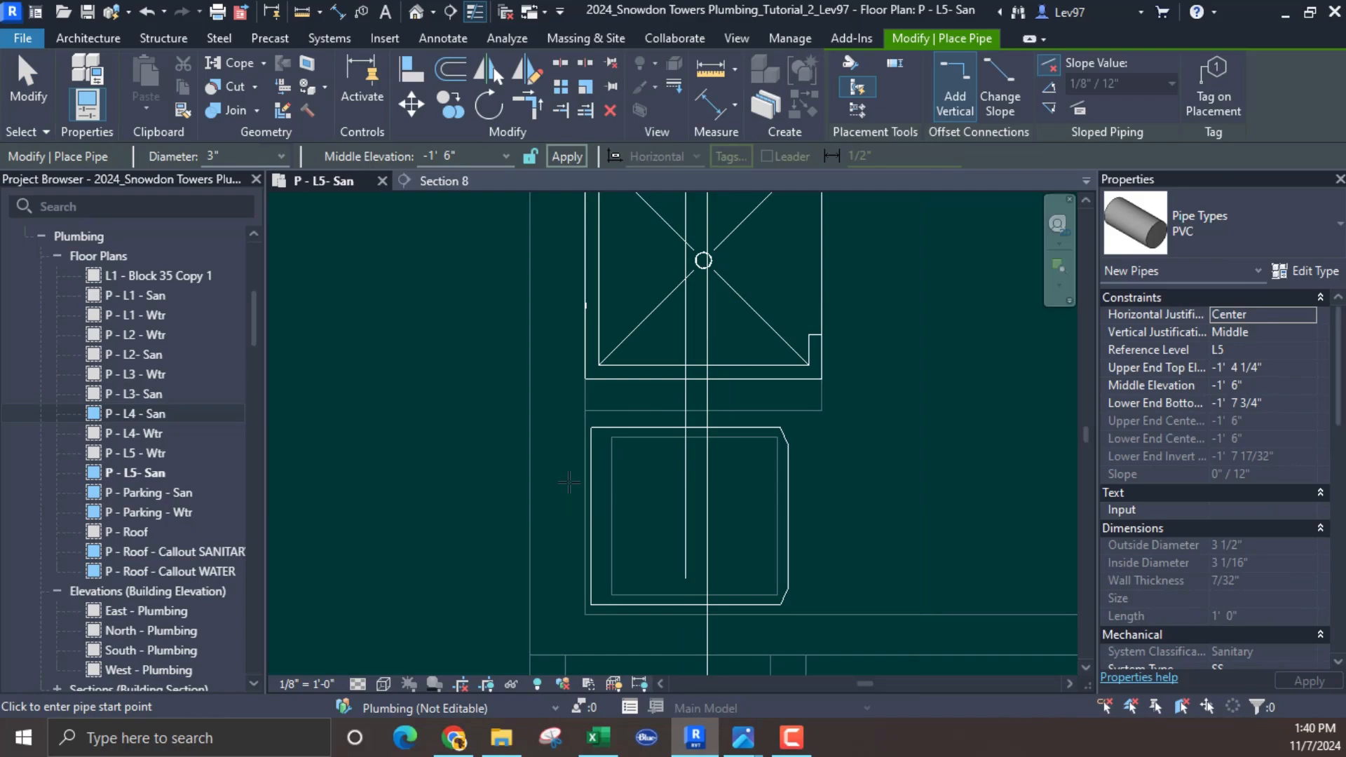
click(567, 551)
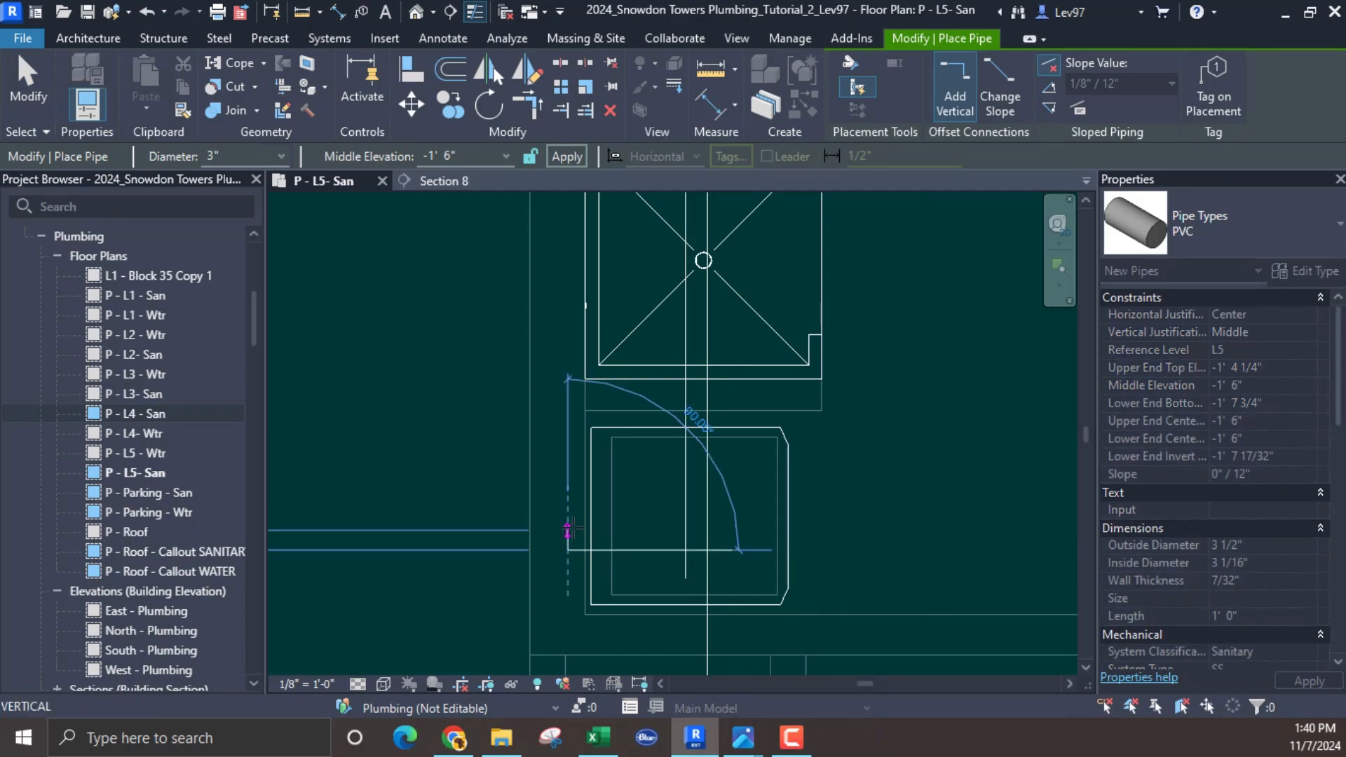
click(567, 485)
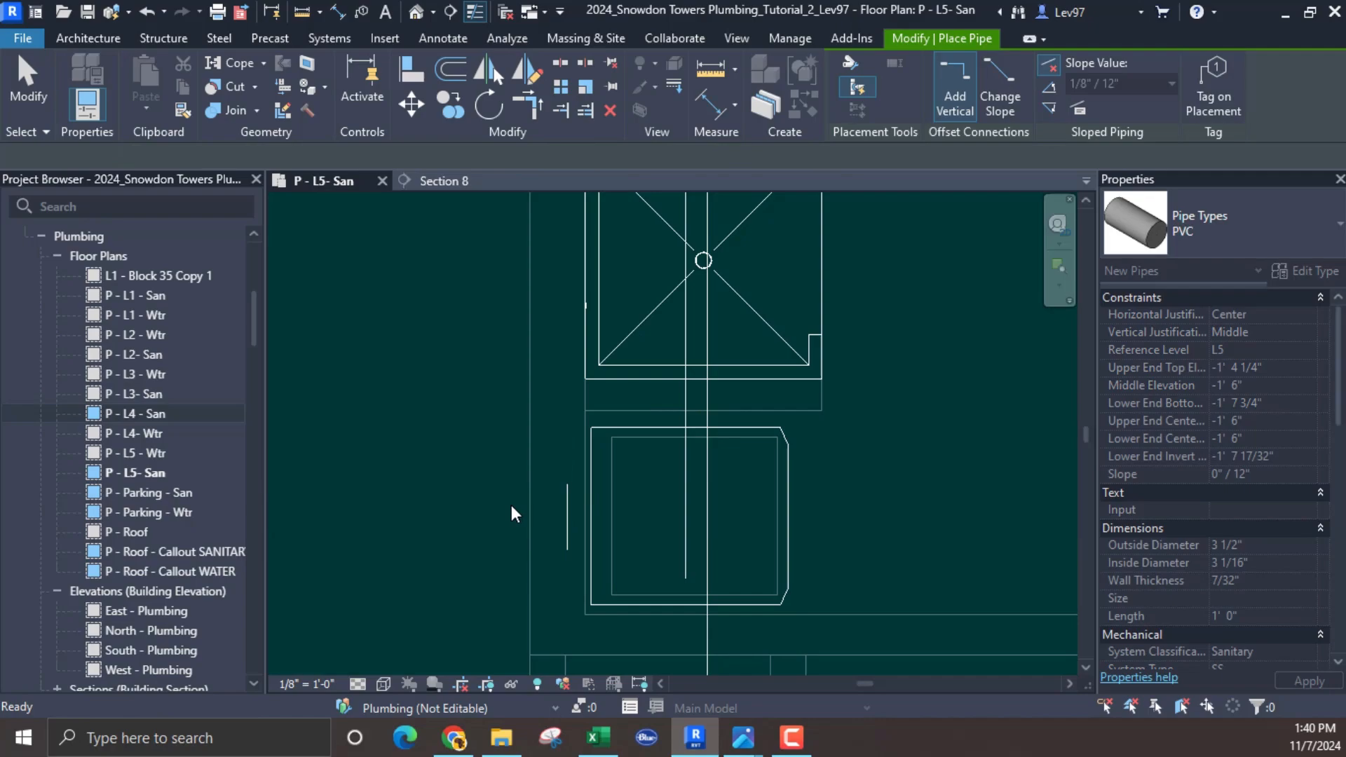
key(Escape)
key(Escape)
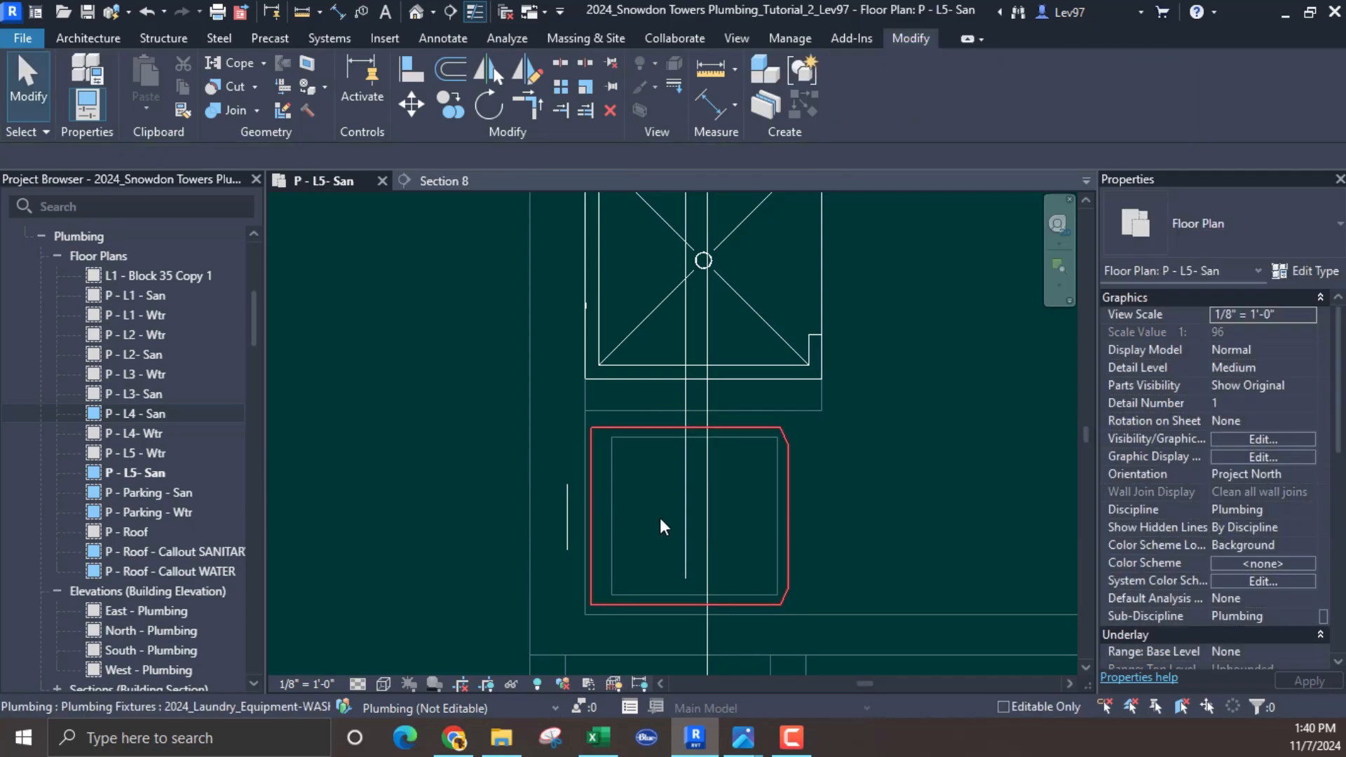
Step: Move the Section 8 line off the bathroom fixtures into the corridor and shorten its tail end to just inside grid A
click(707, 552)
drag(705, 536, 466, 550)
scroll(470, 525, down, 3)
middle_drag(489, 415, 532, 213)
scroll(473, 516, down, 2)
middle_drag(484, 517, 498, 245)
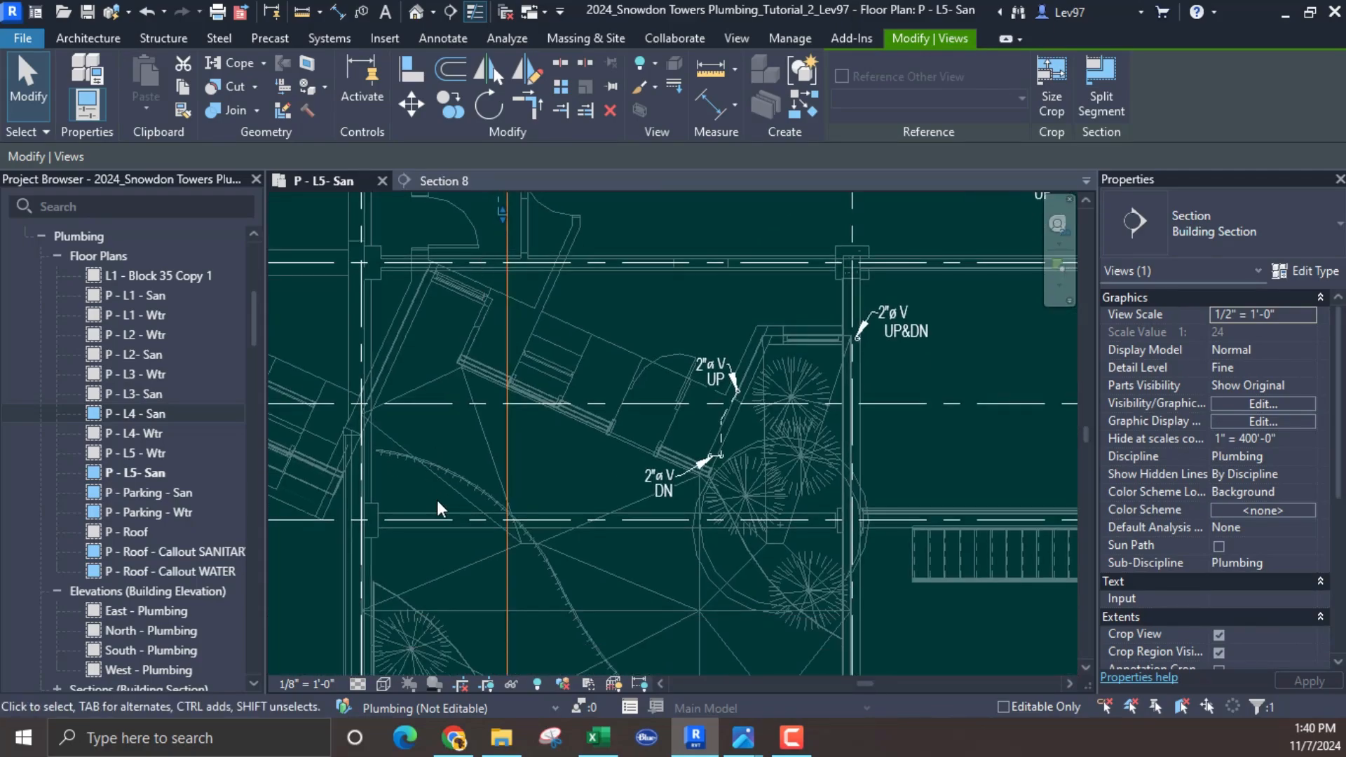
scroll(436, 499, down, 3)
middle_drag(517, 504, 602, 253)
scroll(520, 516, down, 3)
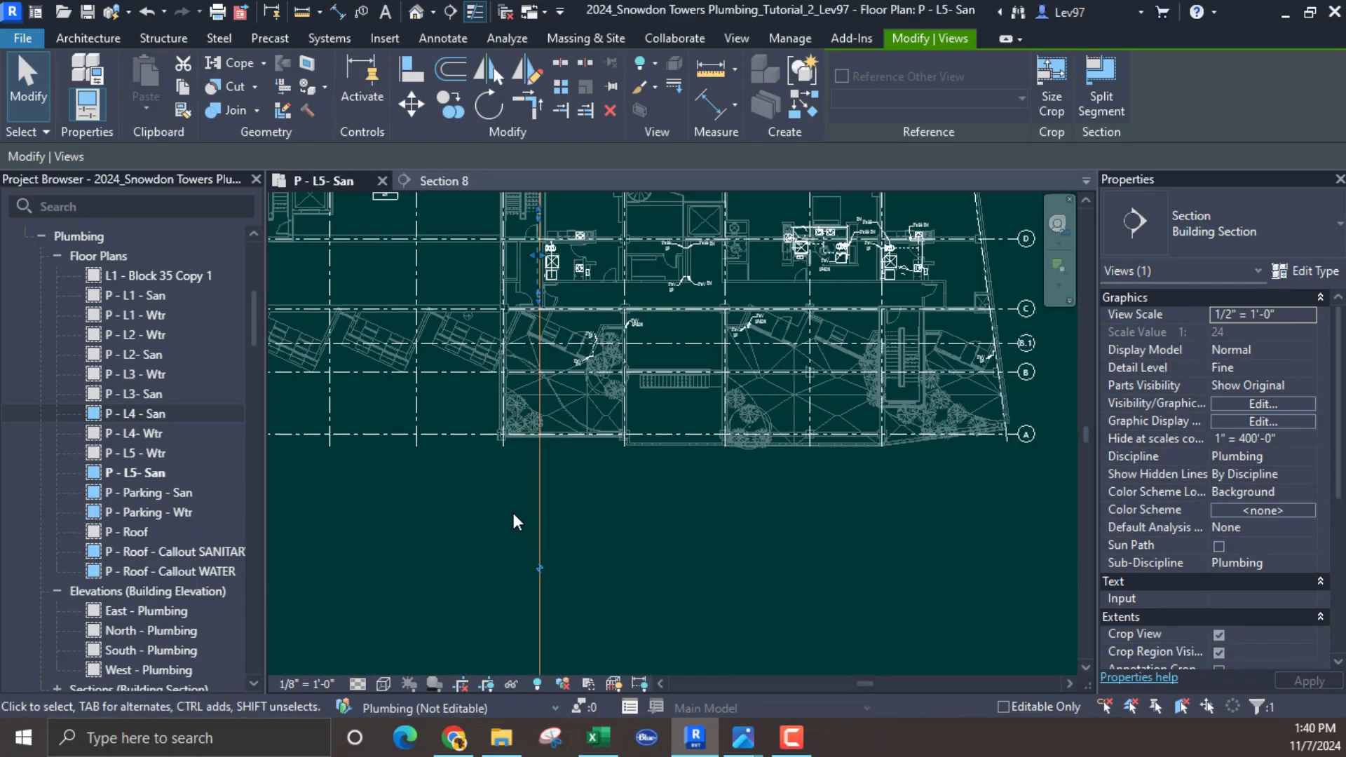
scroll(502, 550, down, 2)
middle_drag(502, 549, 549, 289)
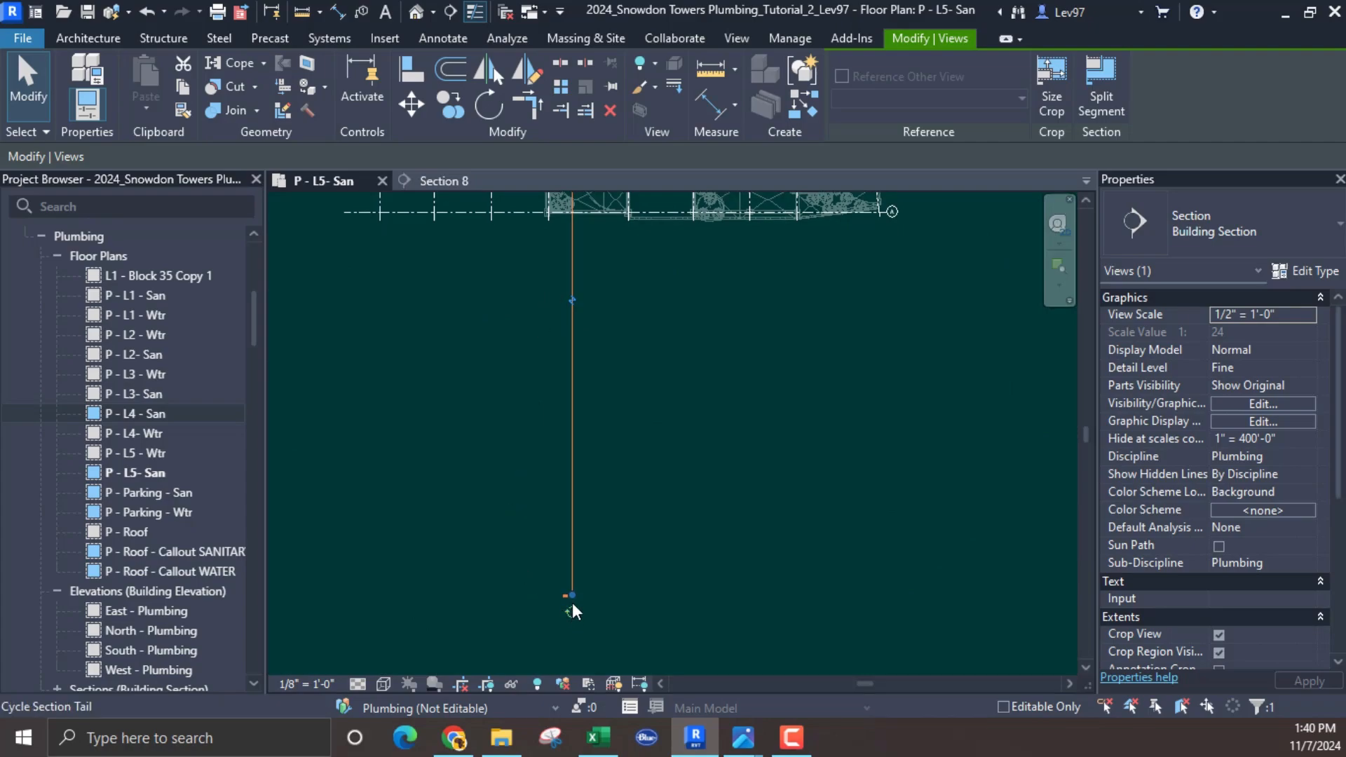
drag(572, 596, 576, 197)
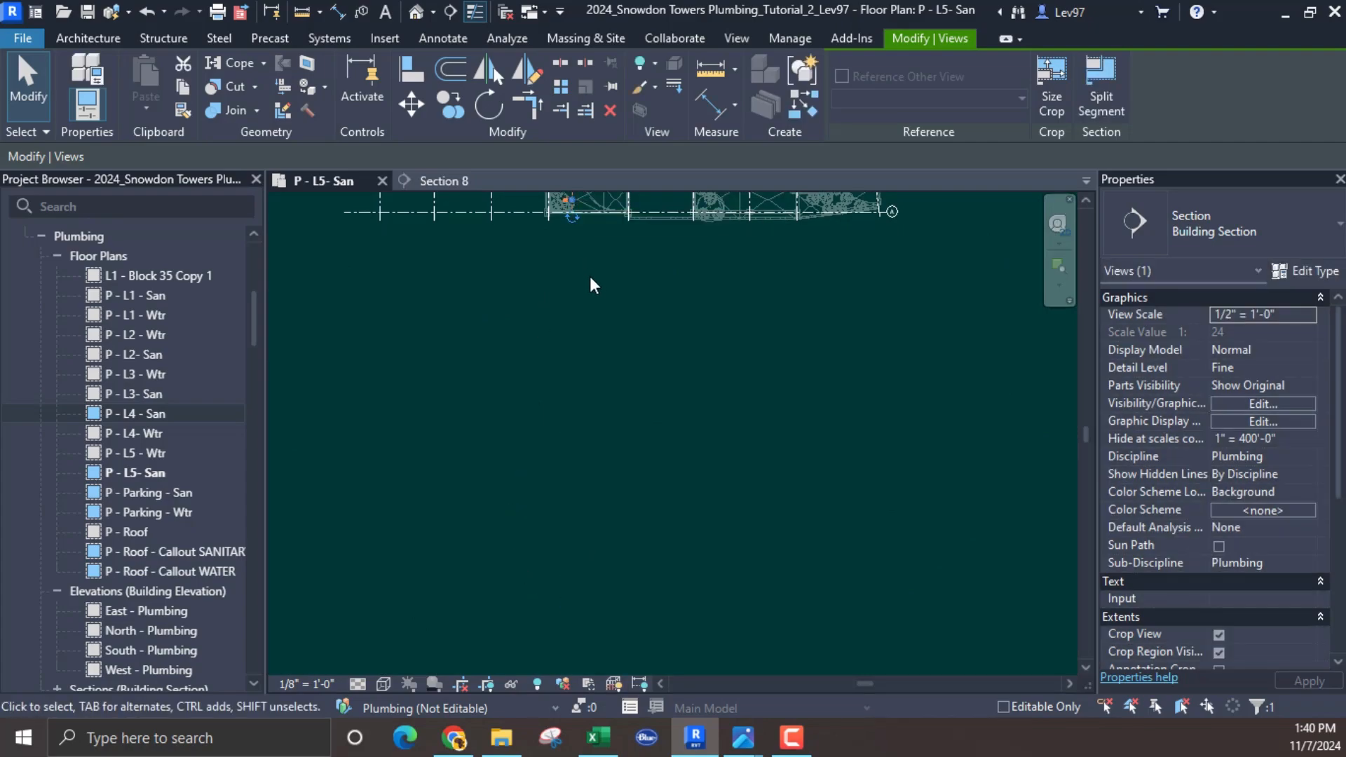
Step: Shorten Section 8's head end to beside the water closet and pull its crop boundary in to match
middle_drag(590, 276, 598, 659)
scroll(578, 382, up, 3)
scroll(556, 442, up, 2)
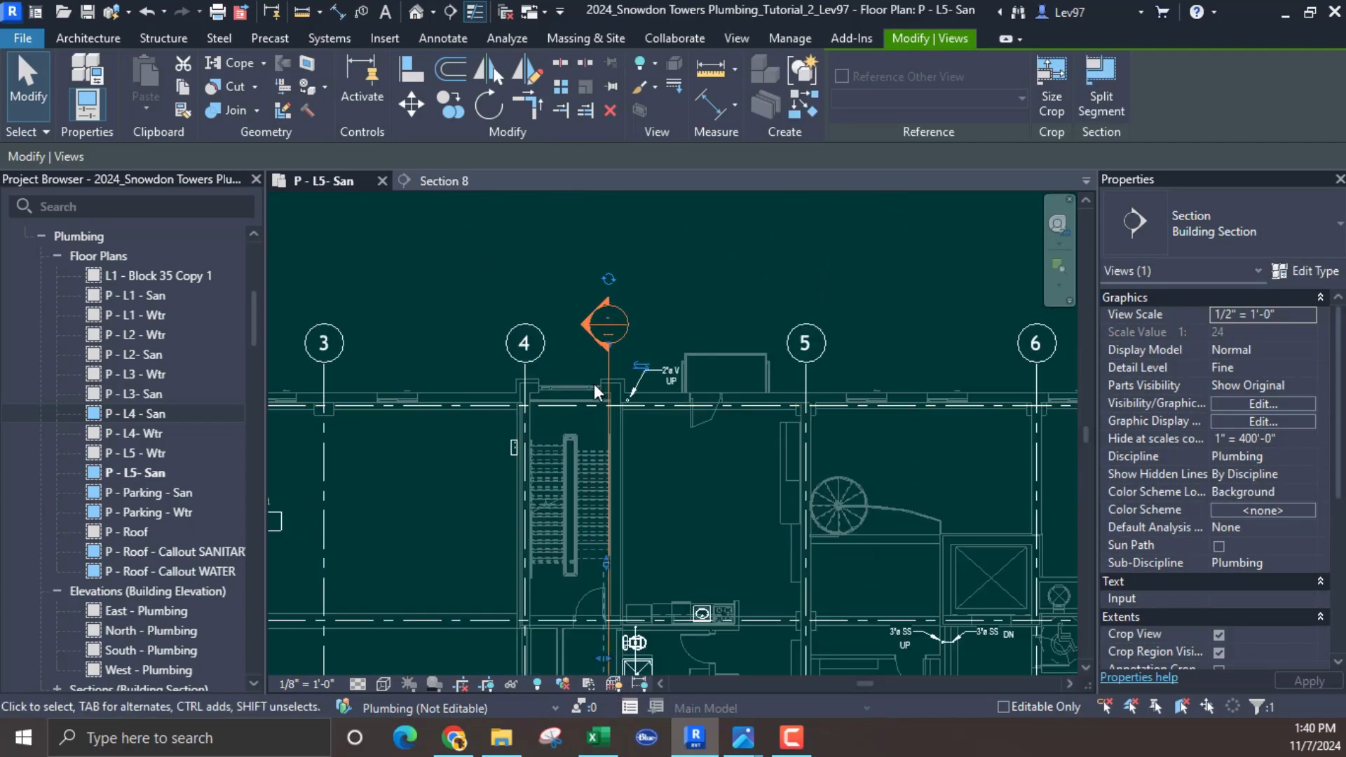
drag(609, 427, 608, 654)
middle_drag(704, 438, 766, 197)
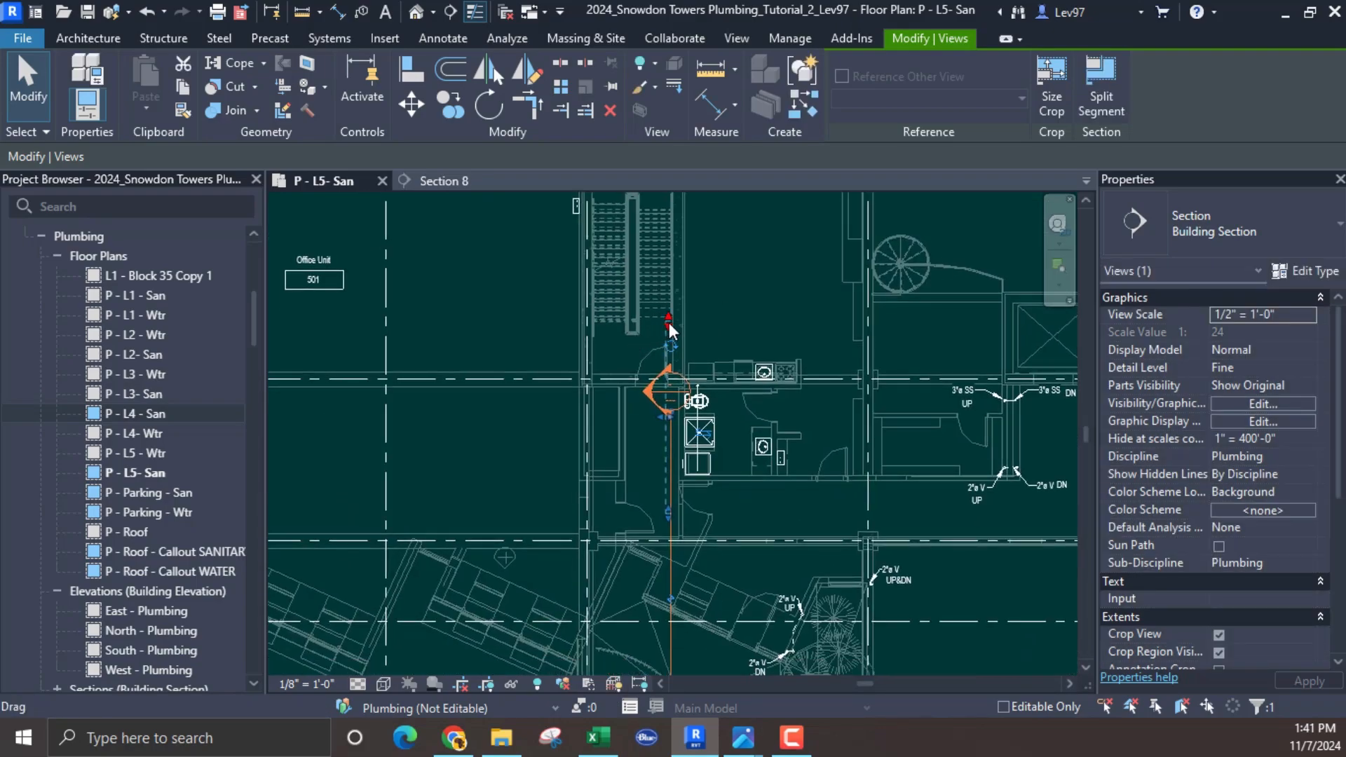
drag(668, 322, 656, 403)
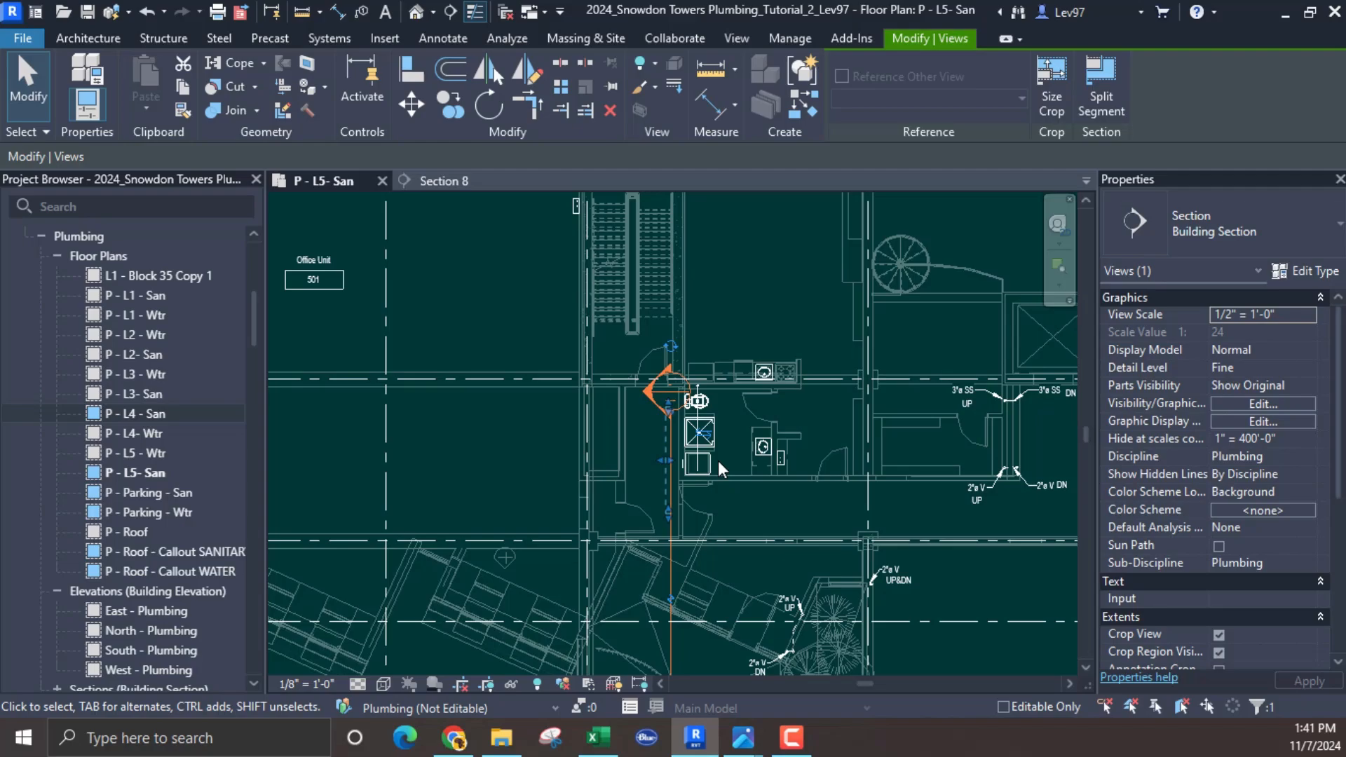
Step: Shorten Section 8's tail end further, to just past the washing machine and short of grid C
scroll(642, 407, up, 2)
scroll(614, 478, down, 1)
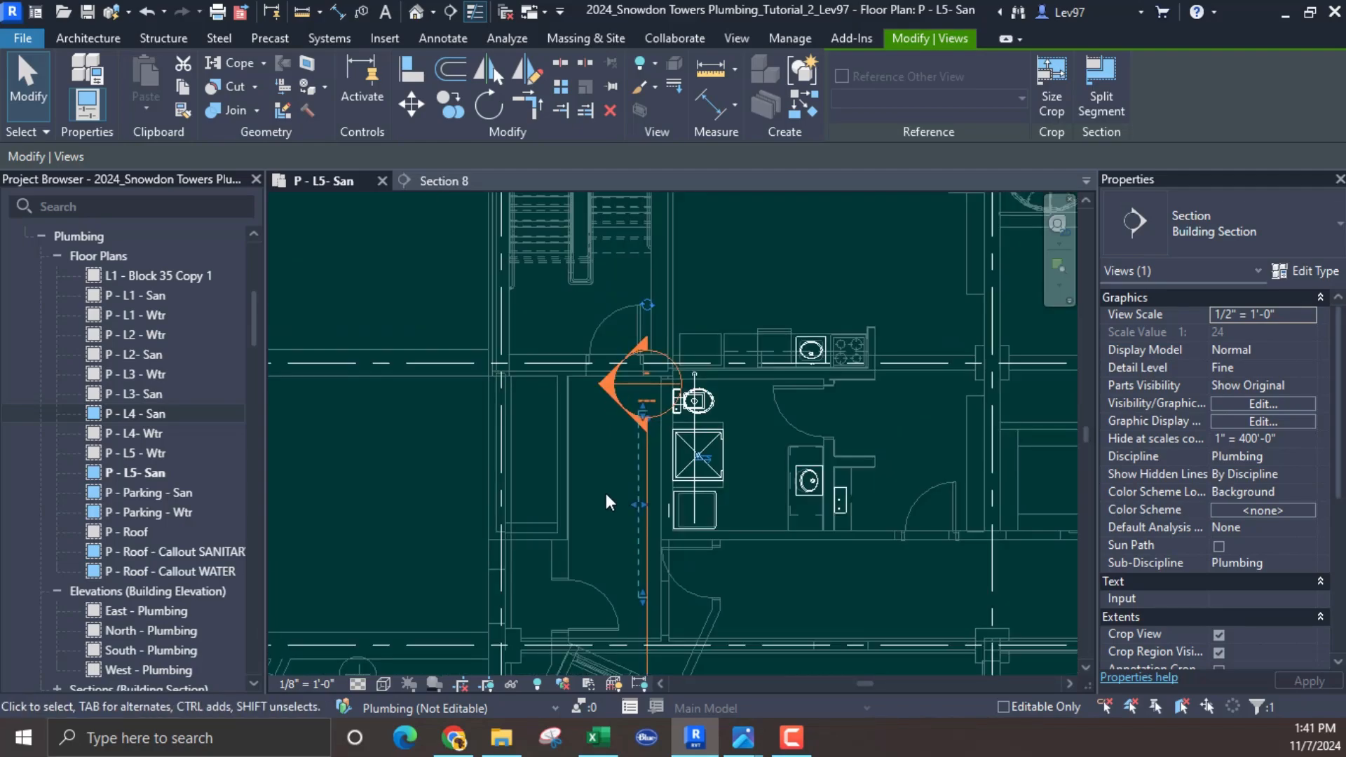
middle_drag(629, 503, 636, 202)
scroll(576, 453, down, 3)
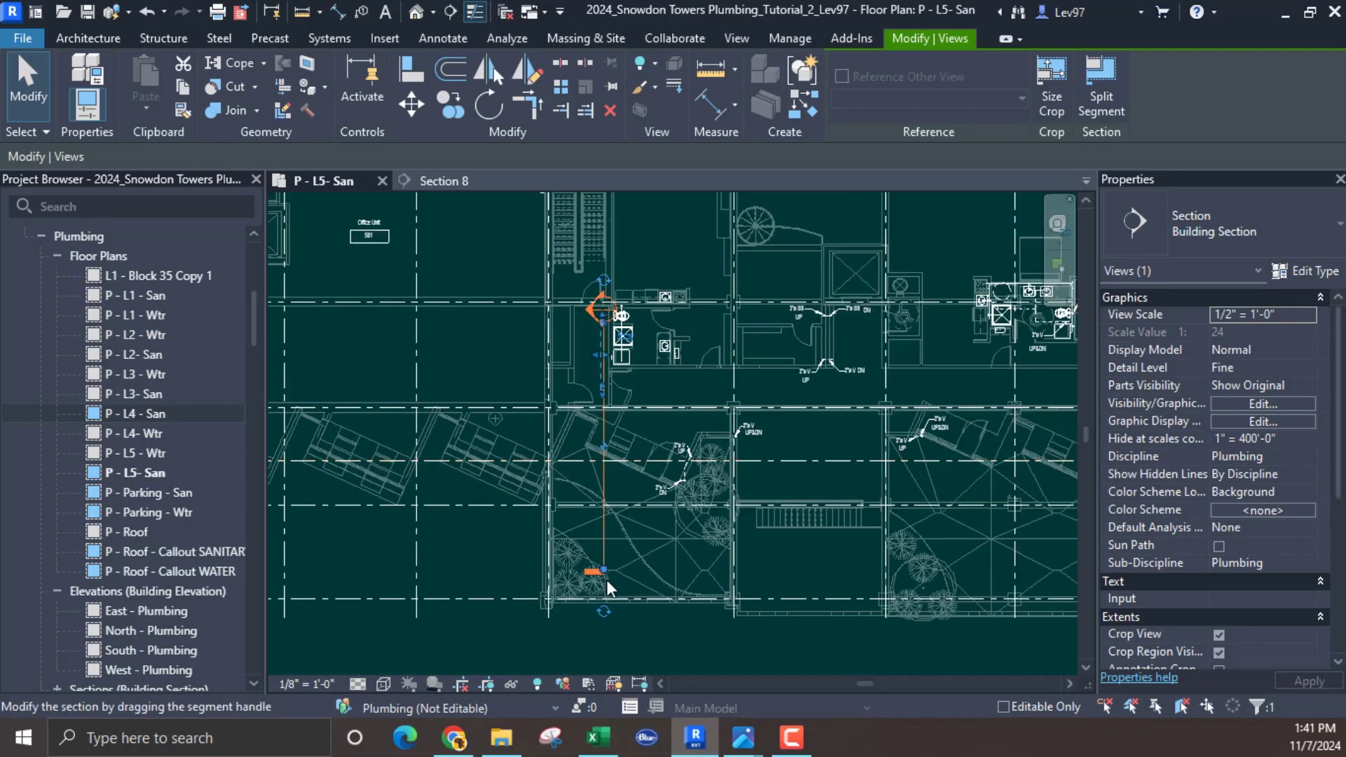
drag(603, 570, 603, 392)
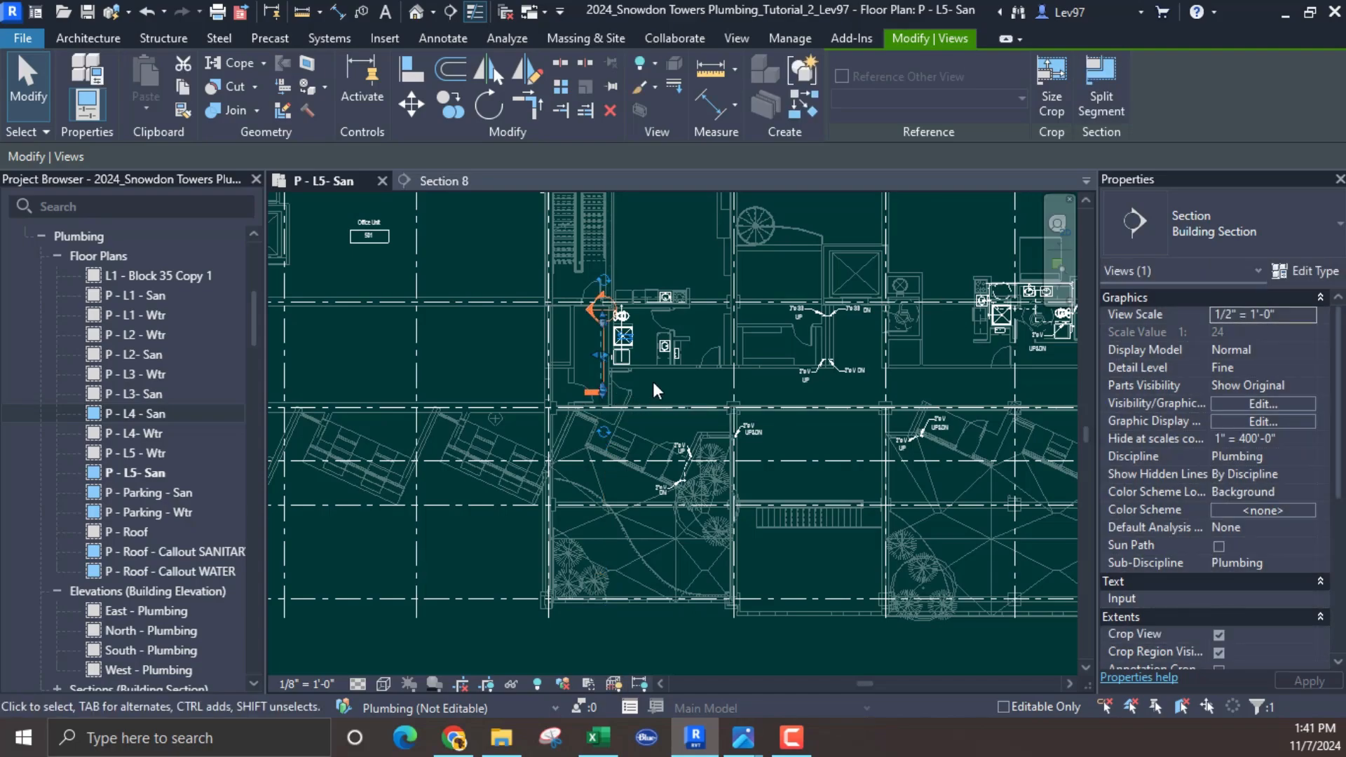
Step: Pull the head-side crop boundary of Section 8 slightly closer to the shower
middle_drag(694, 438, 729, 495)
scroll(654, 396, up, 6)
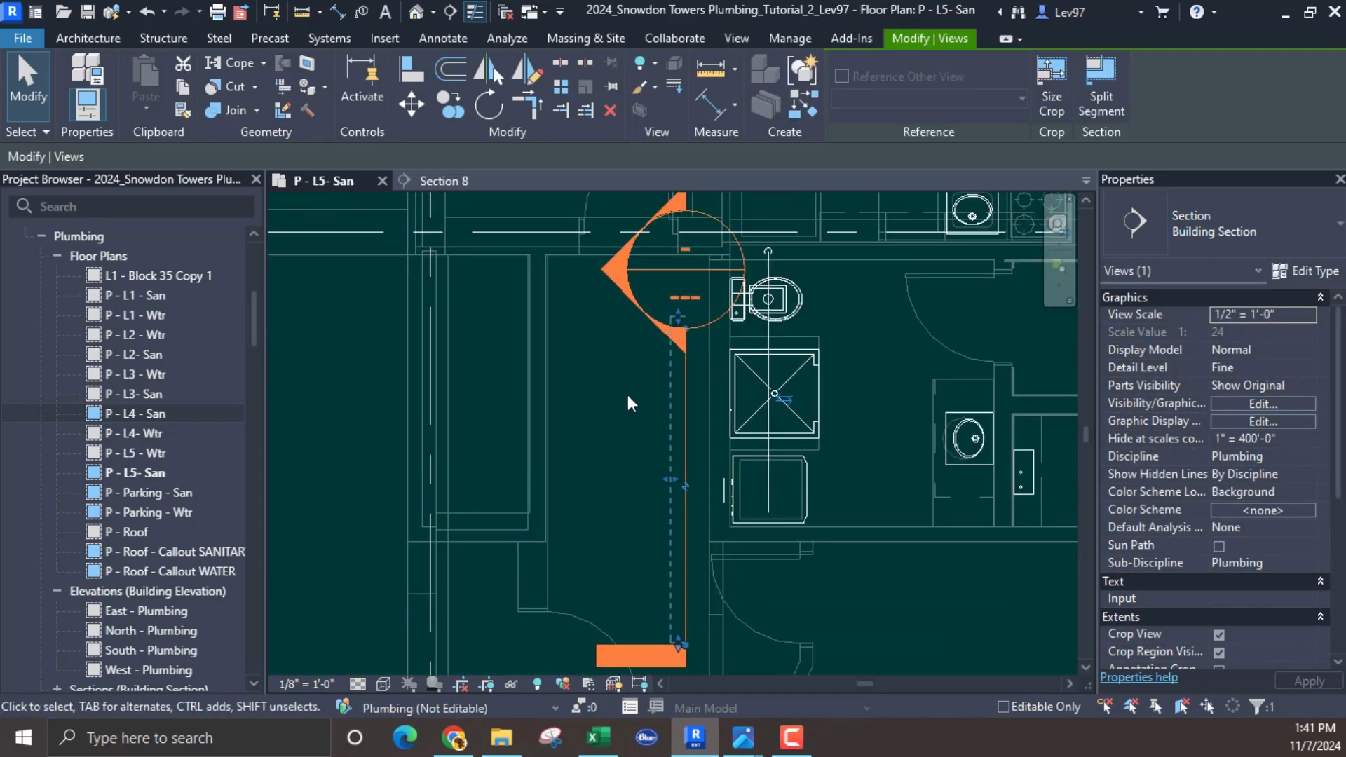
scroll(671, 365, up, 3)
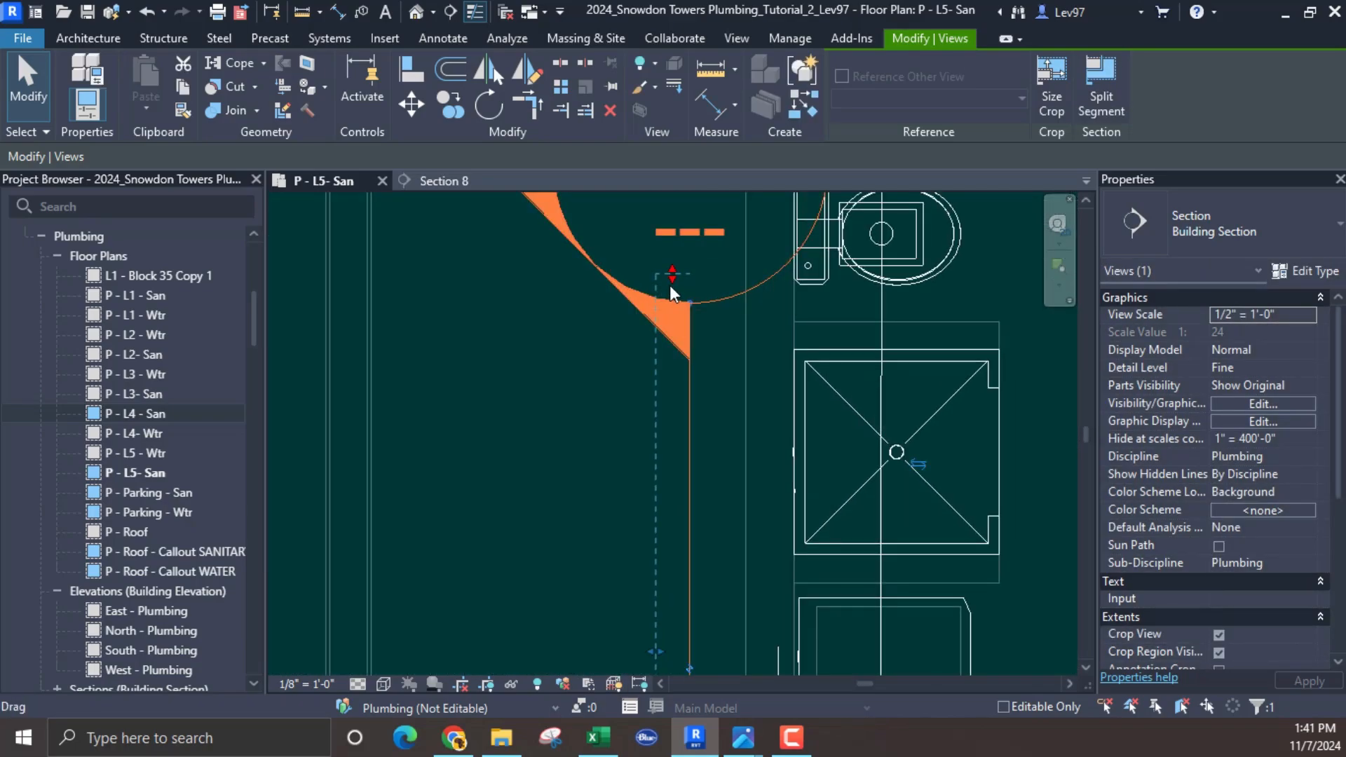
drag(670, 285, 679, 316)
scroll(592, 371, down, 5)
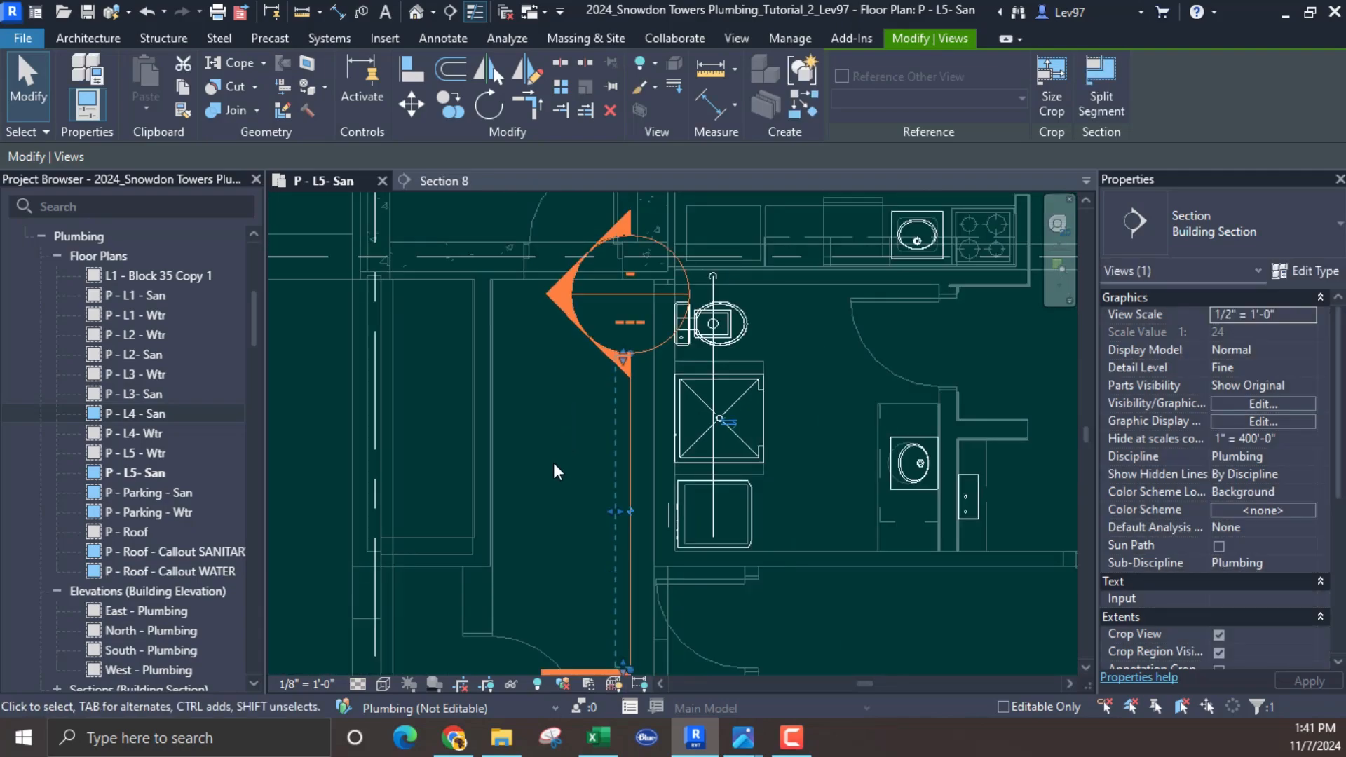
Step: Examine Section 8's extents and viewing direction relative to the bathroom fixtures
click(553, 480)
middle_drag(553, 481, 601, 394)
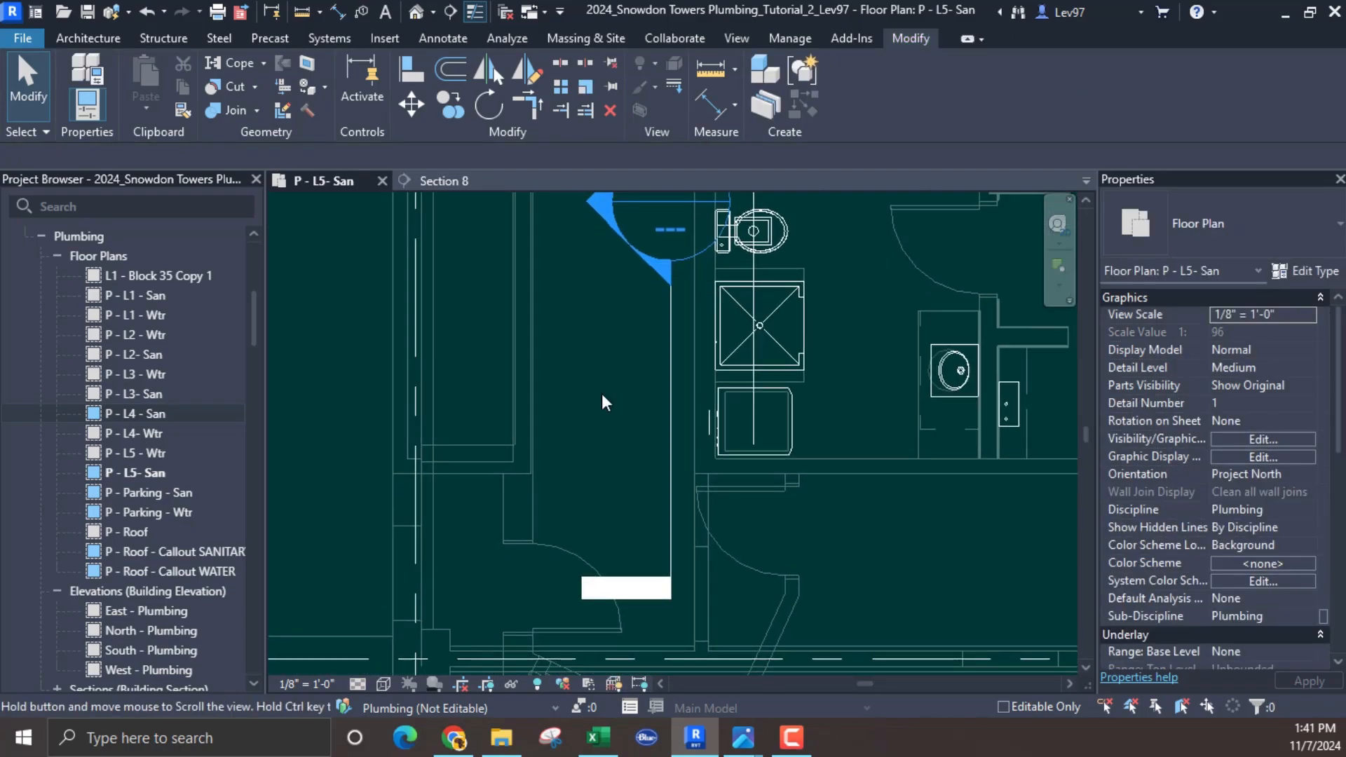
click(668, 417)
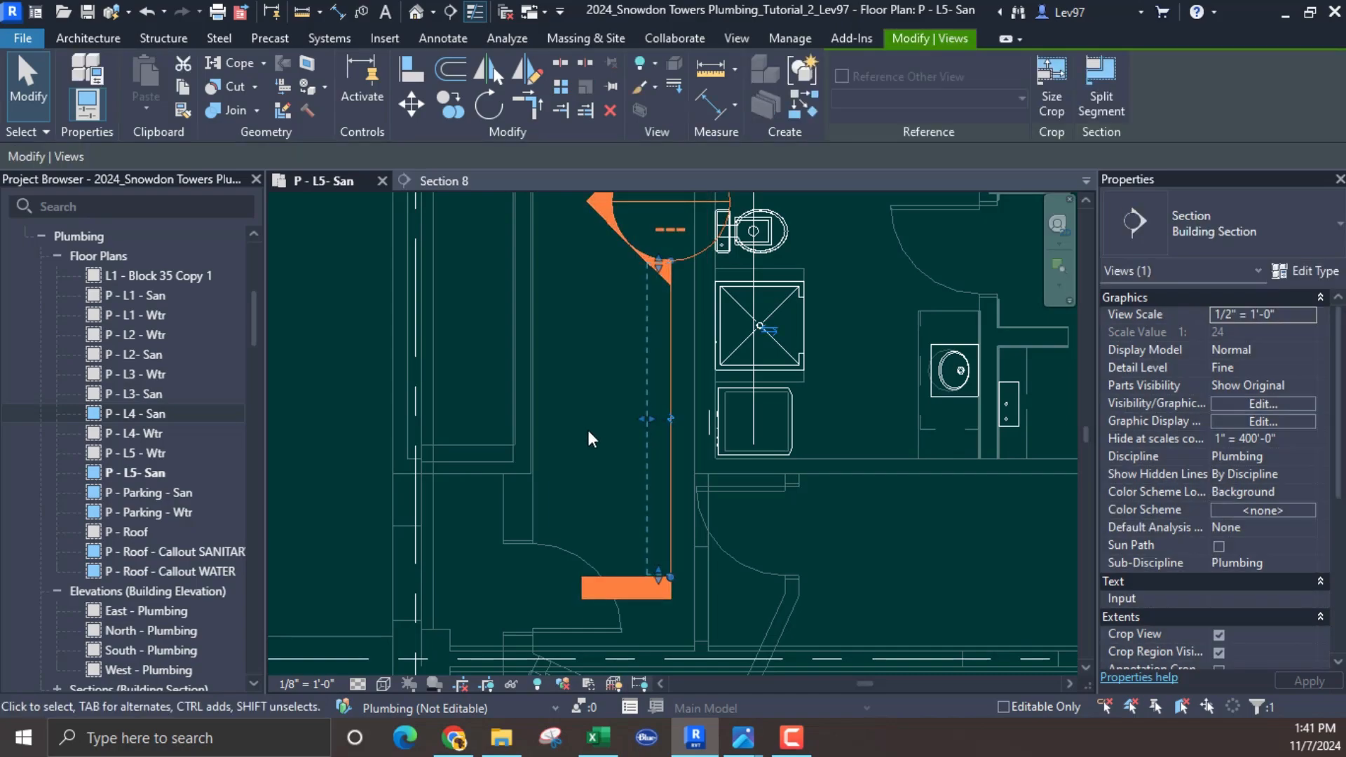
click(589, 442)
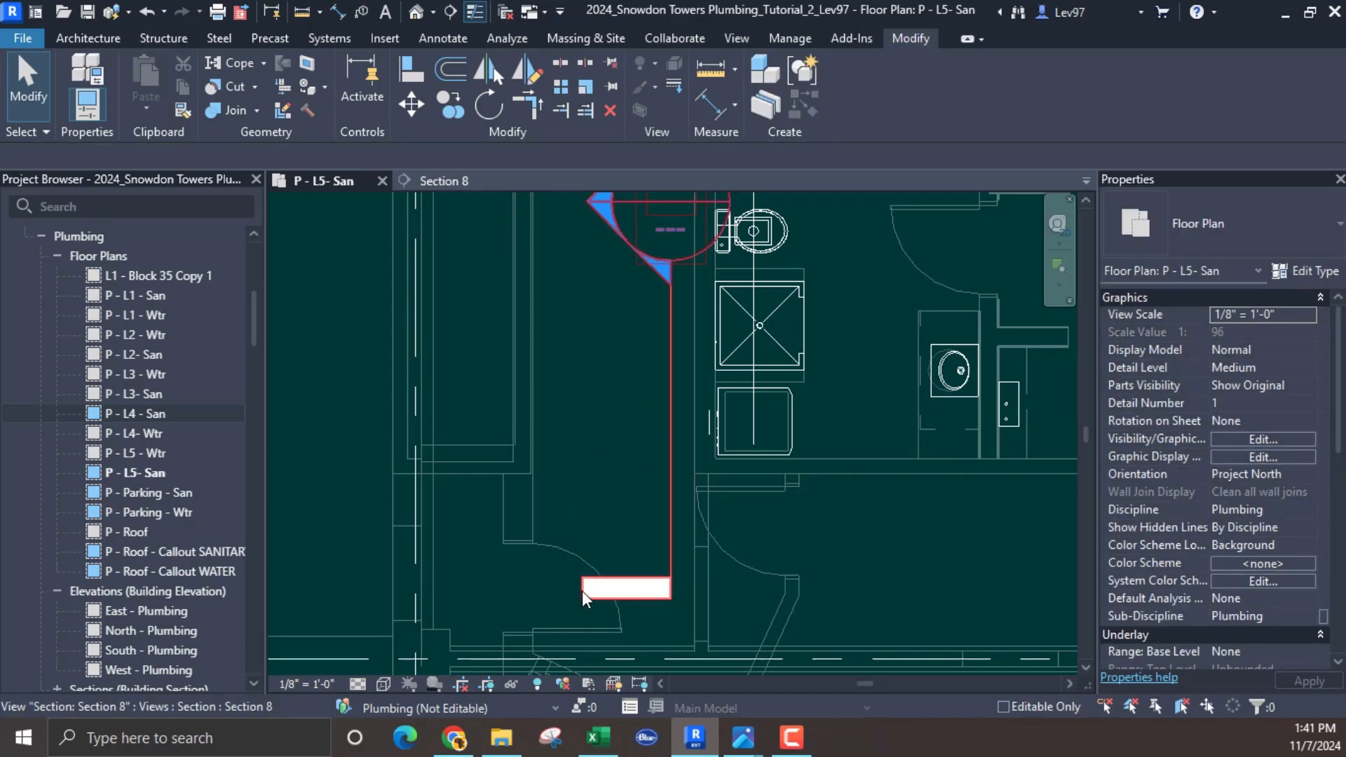
middle_drag(554, 402, 593, 574)
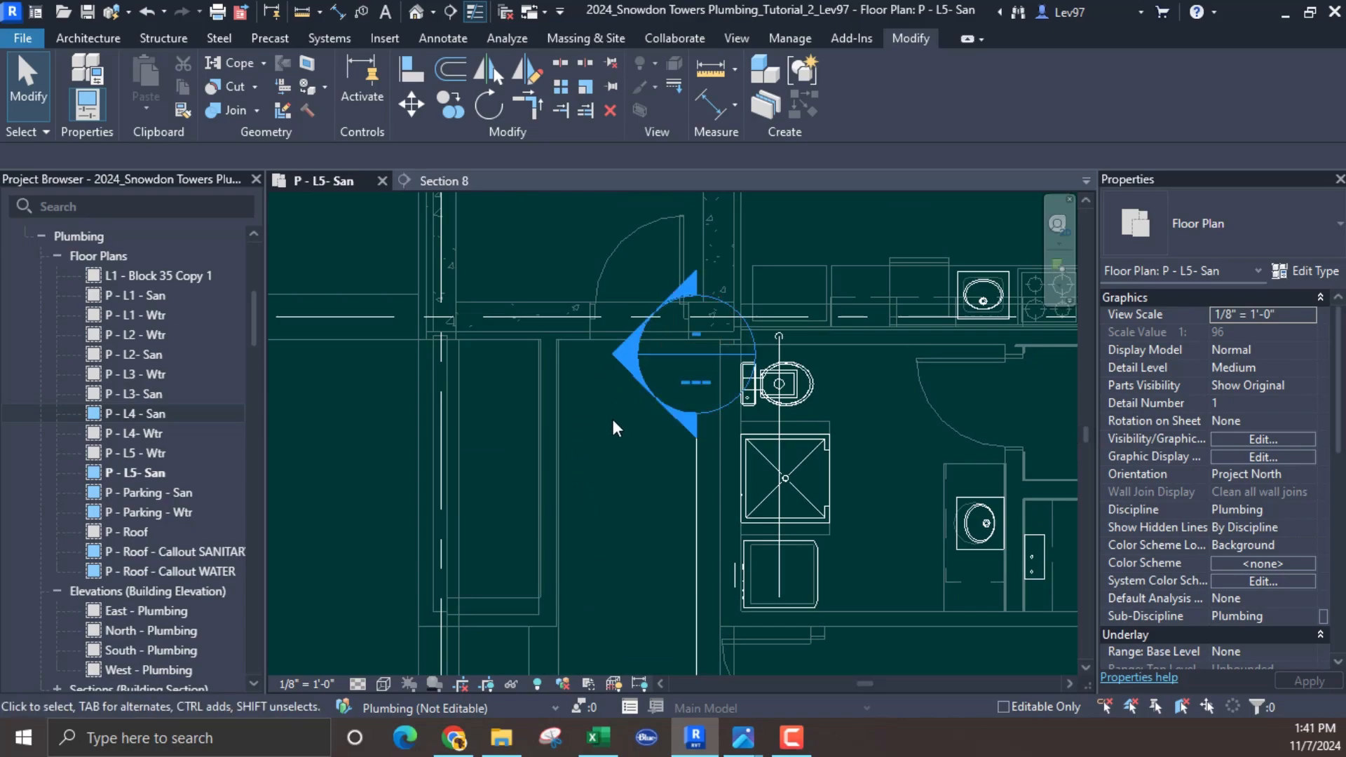
scroll(595, 427, down, 1)
scroll(594, 427, down, 1)
middle_drag(601, 486, 471, 384)
scroll(531, 295, up, 4)
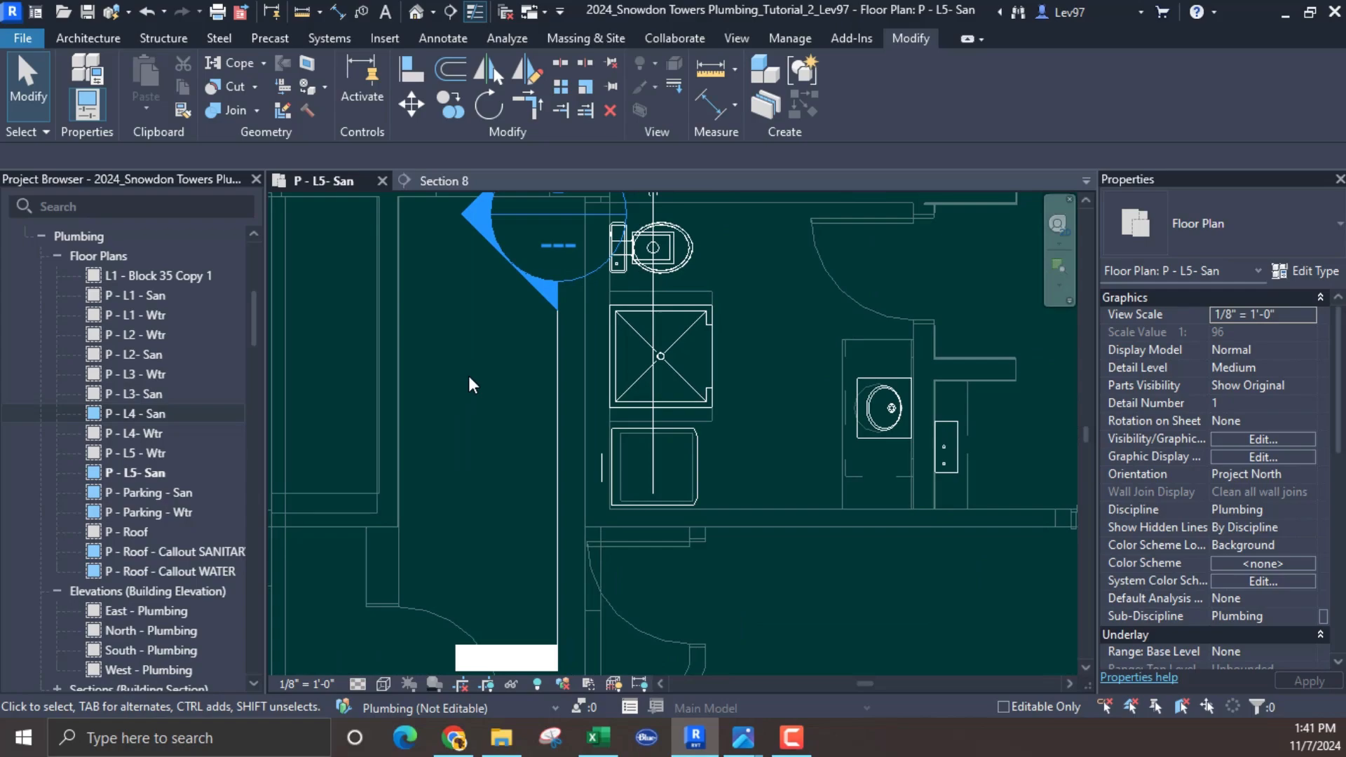
Step: Flip Section 8 to look toward the bathroom fixtures and move its line into the wall behind the washing machine
click(557, 386)
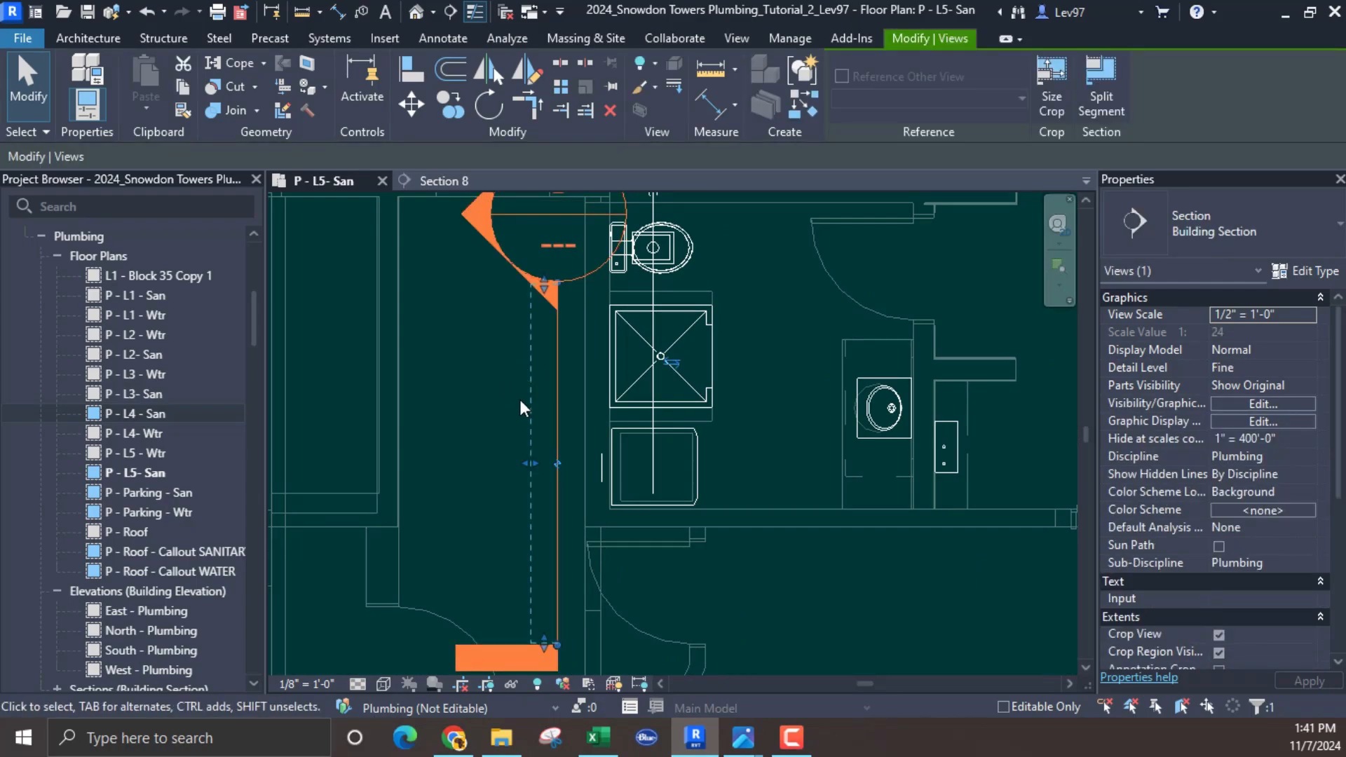
click(672, 363)
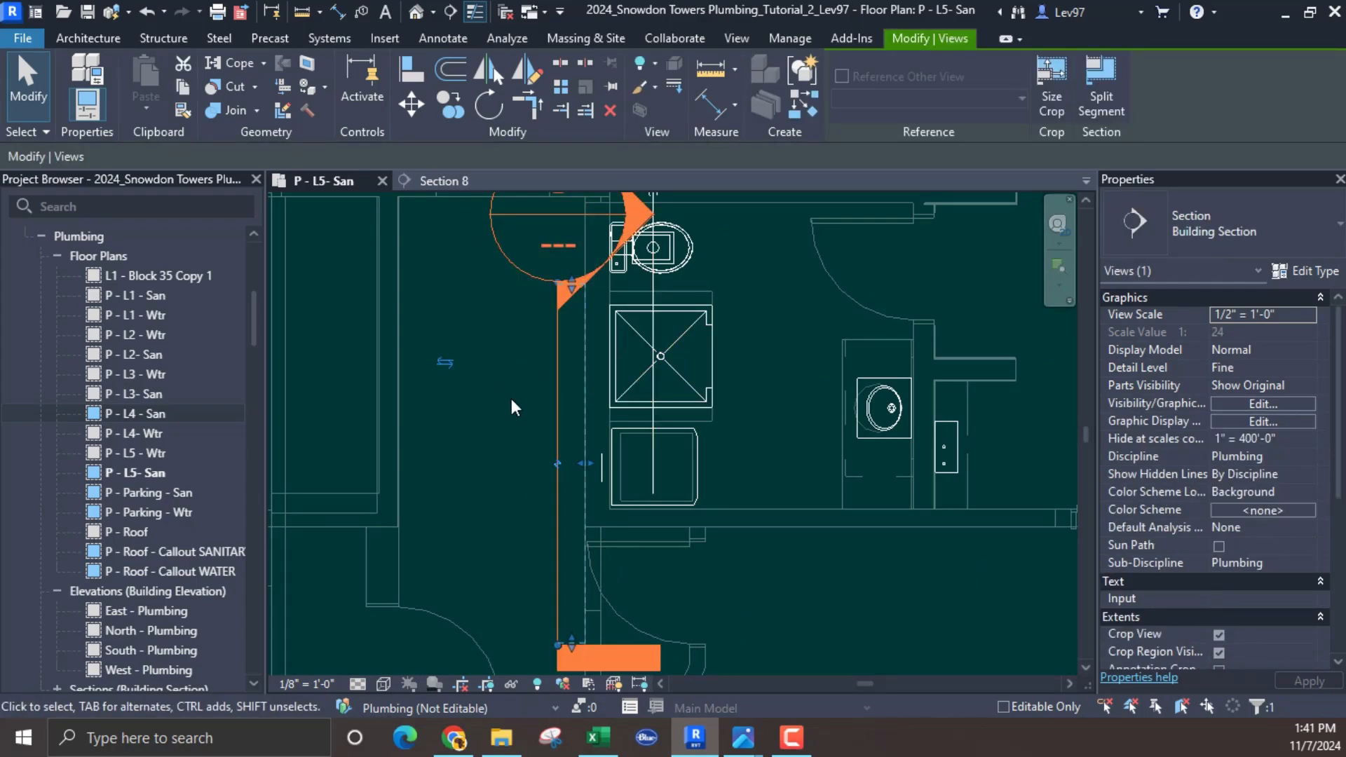
drag(556, 379, 587, 380)
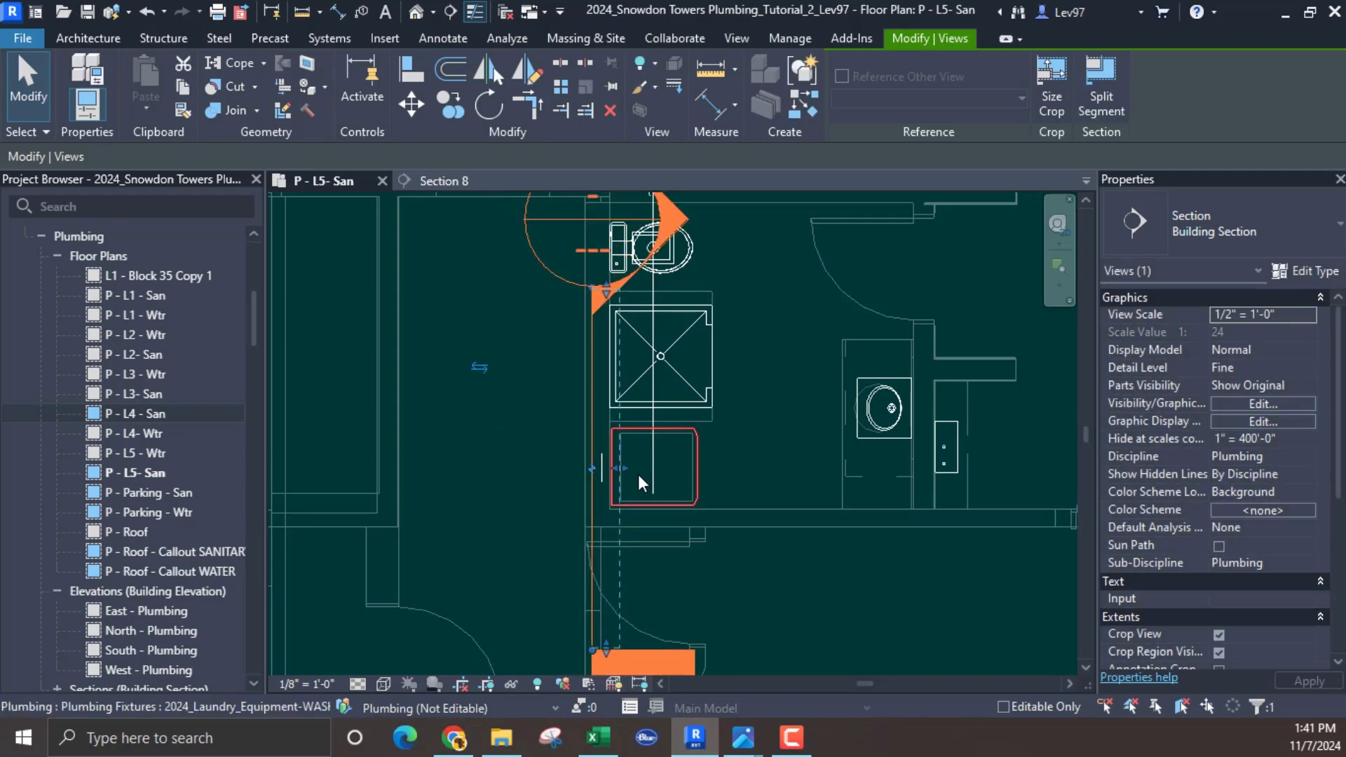
Step: Extend Section 8's view depth past the sanitary pipe that runs under the shower and washing machine
scroll(638, 474, up, 2)
drag(611, 464, 696, 480)
middle_drag(795, 446, 849, 414)
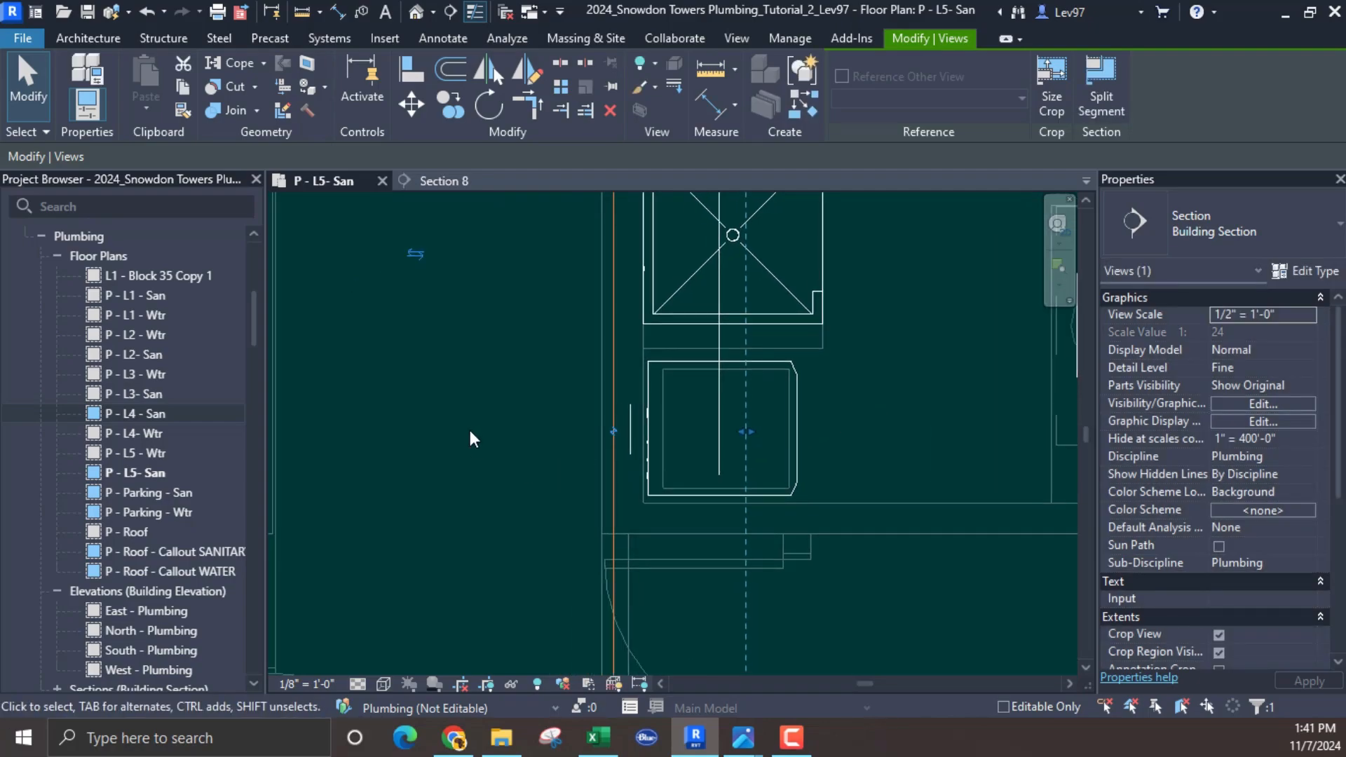
click(471, 428)
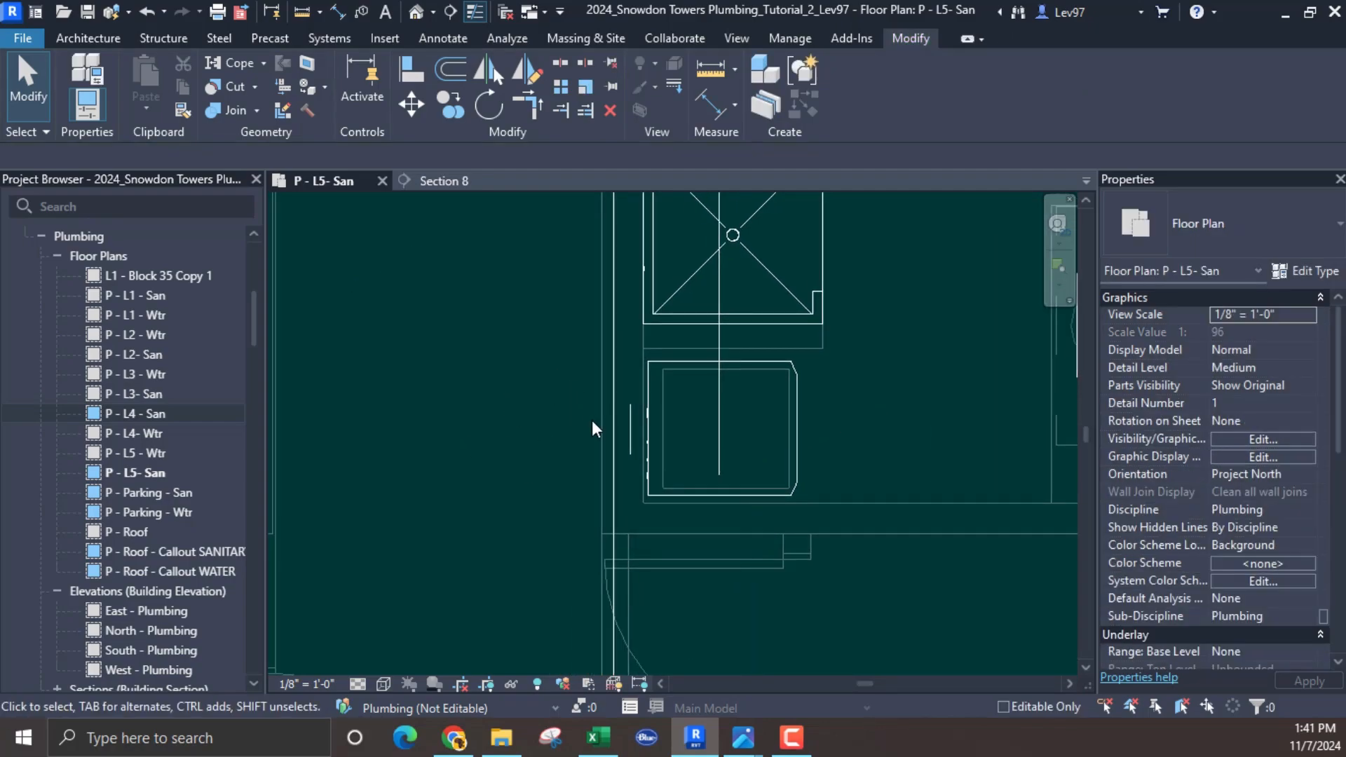
Step: Select the short pipe behind the washing machine and, in the Section 8 view, nudge it up to a middle elevation of -1' 0"
click(630, 441)
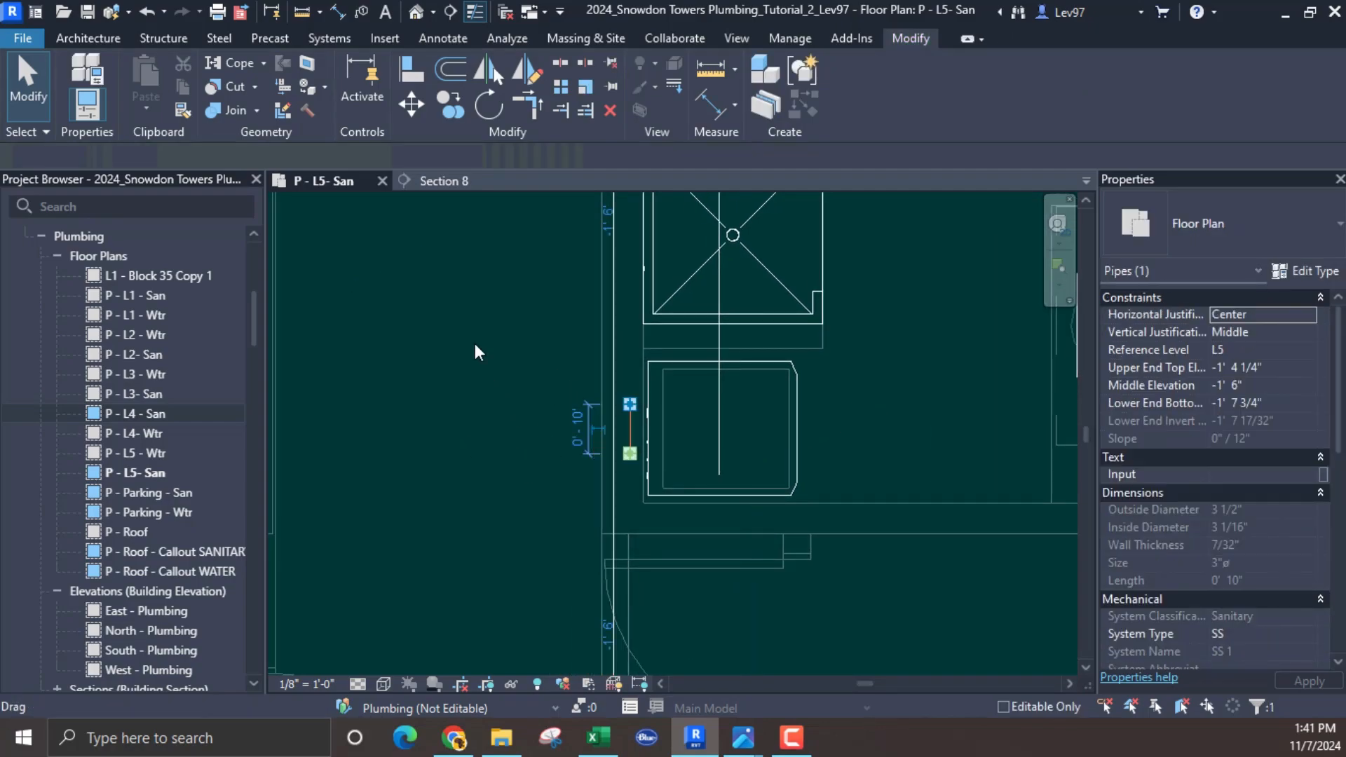
click(448, 180)
scroll(457, 398, down, 2)
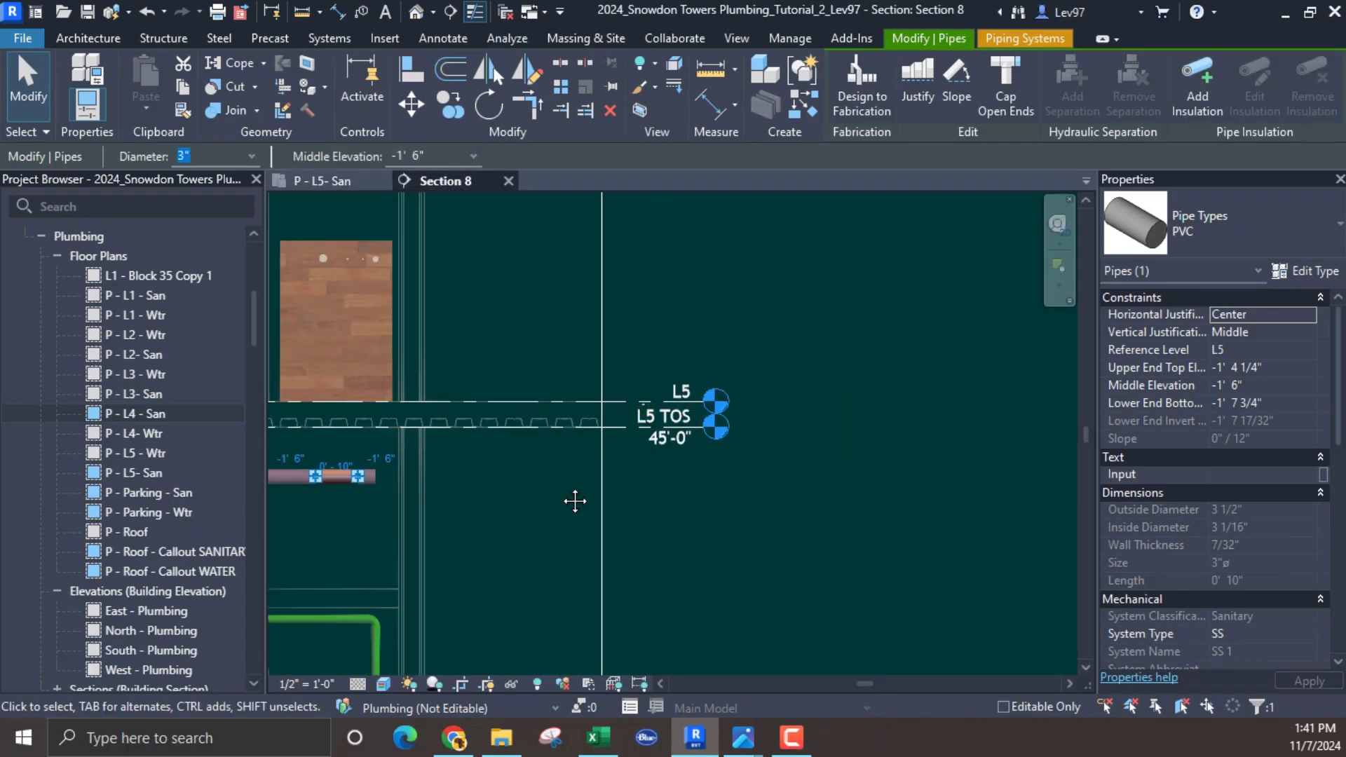
middle_drag(573, 502, 827, 461)
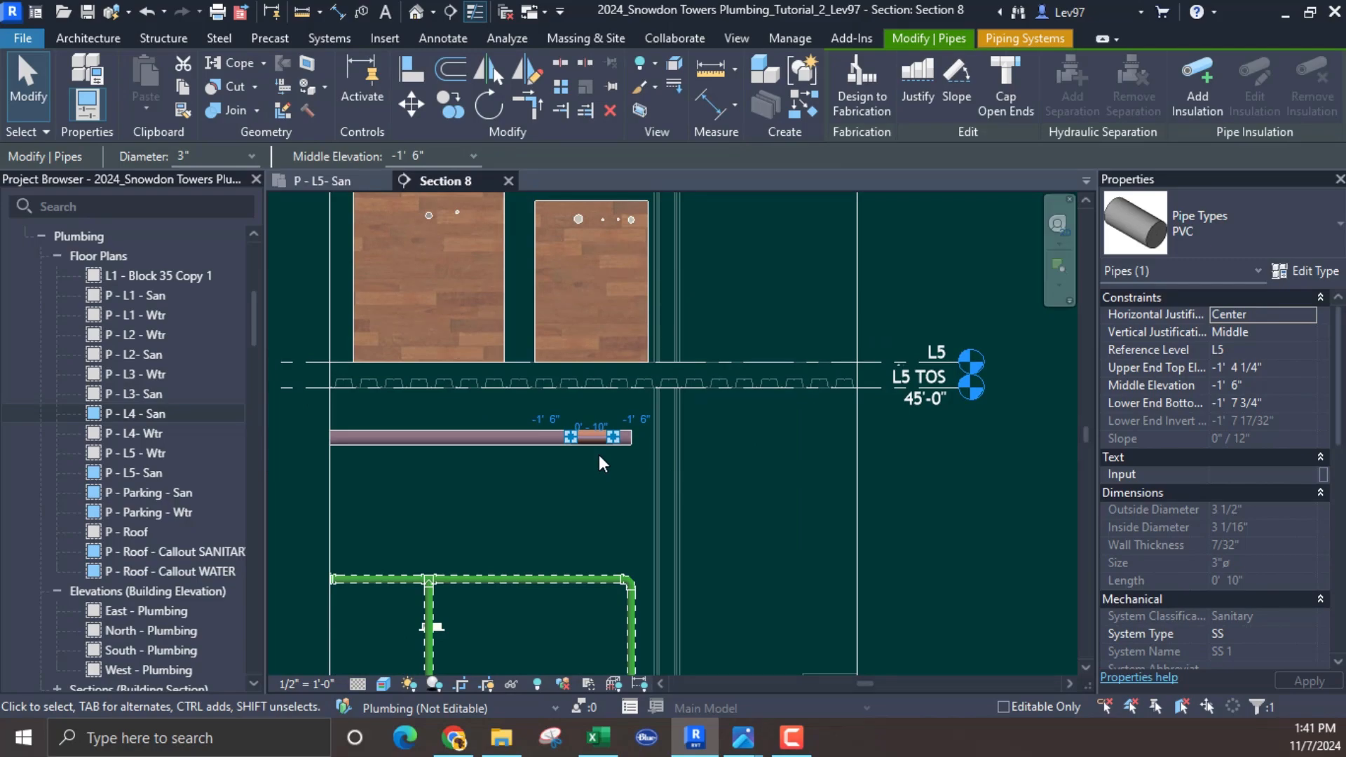
key(Up)
key(Up)
key(Up)
key(Up)
key(Up)
key(Up)
key(Up)
key(Up)
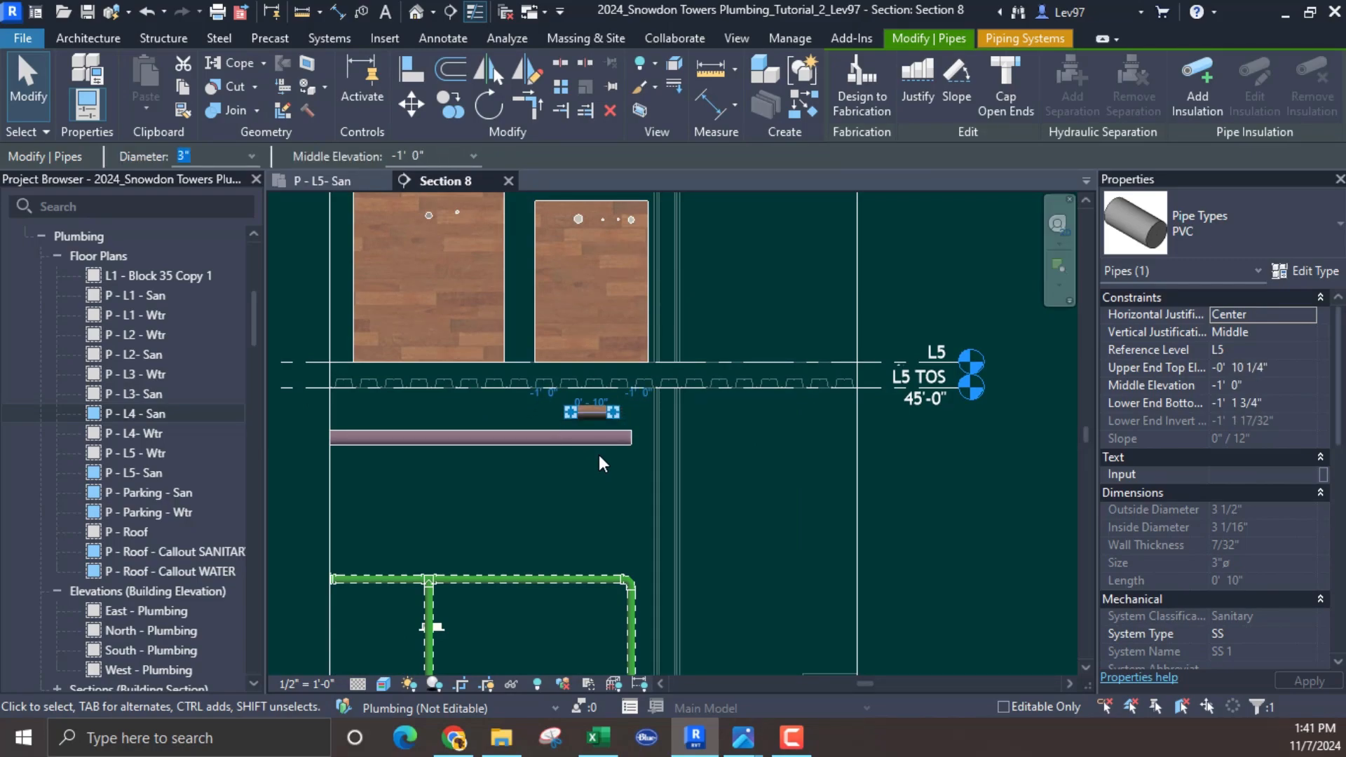
Step: Set the diameter of the short pipe behind the washing machine to 2" in the Section 8 view
key(Escape)
click(594, 459)
click(251, 156)
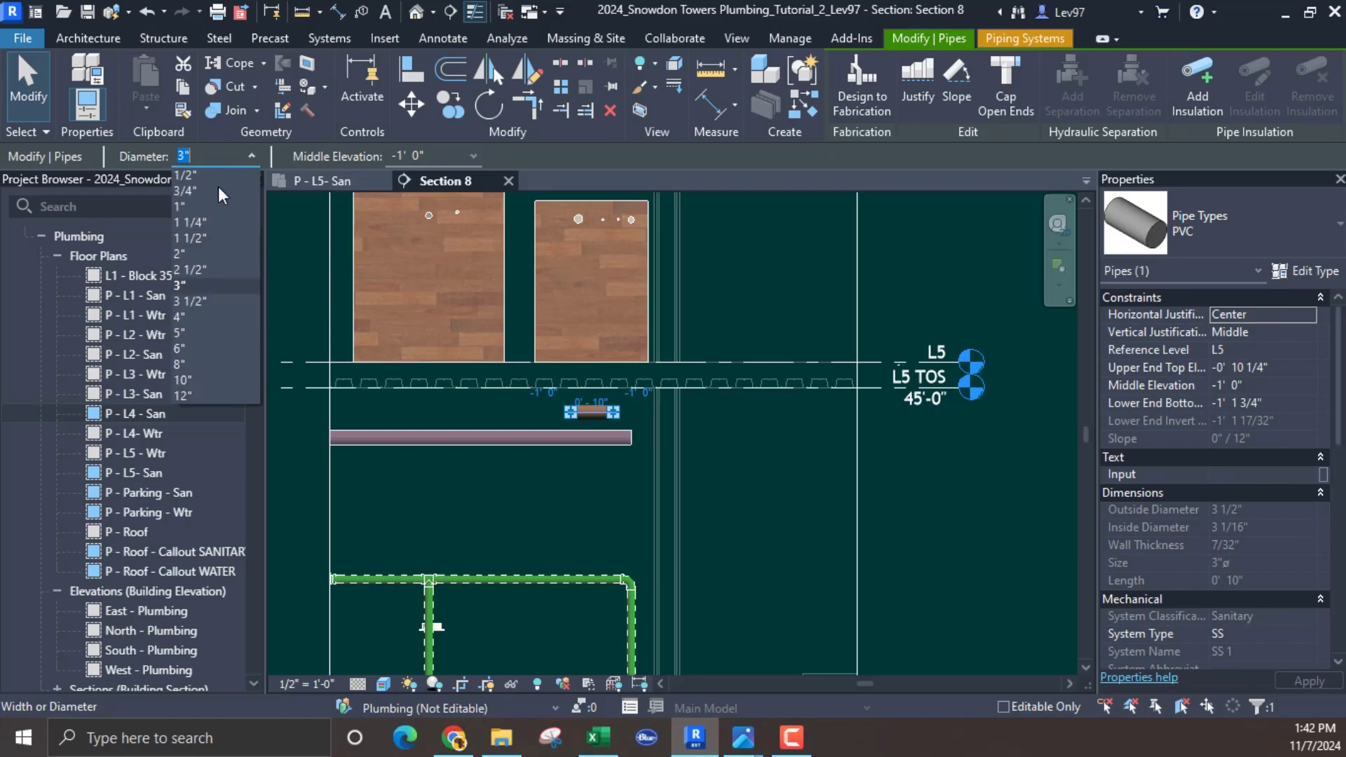
click(198, 258)
key(Escape)
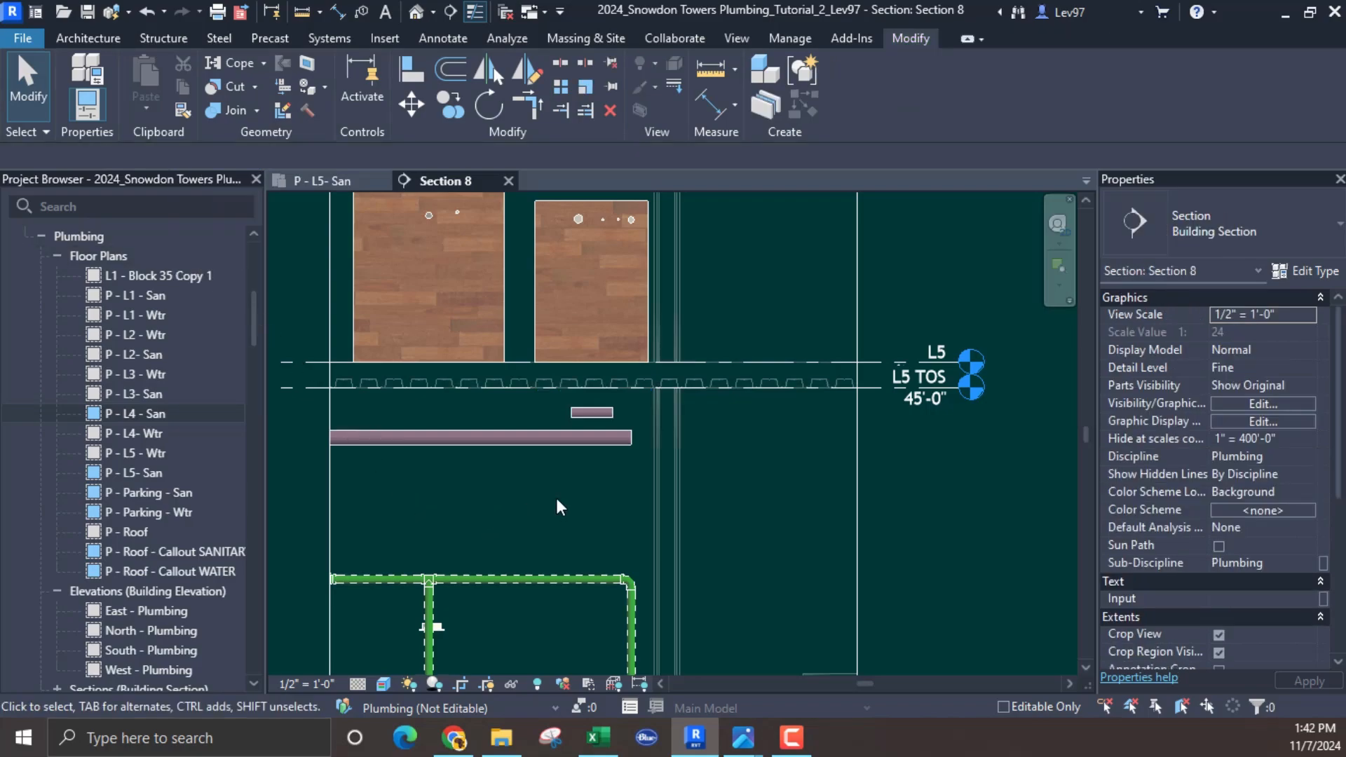
Step: Draw 2" pipe from the short pipe's open end about 1' 10" straight down, followed by a short horizontal run toward the shower side
scroll(554, 495, up, 1)
click(574, 399)
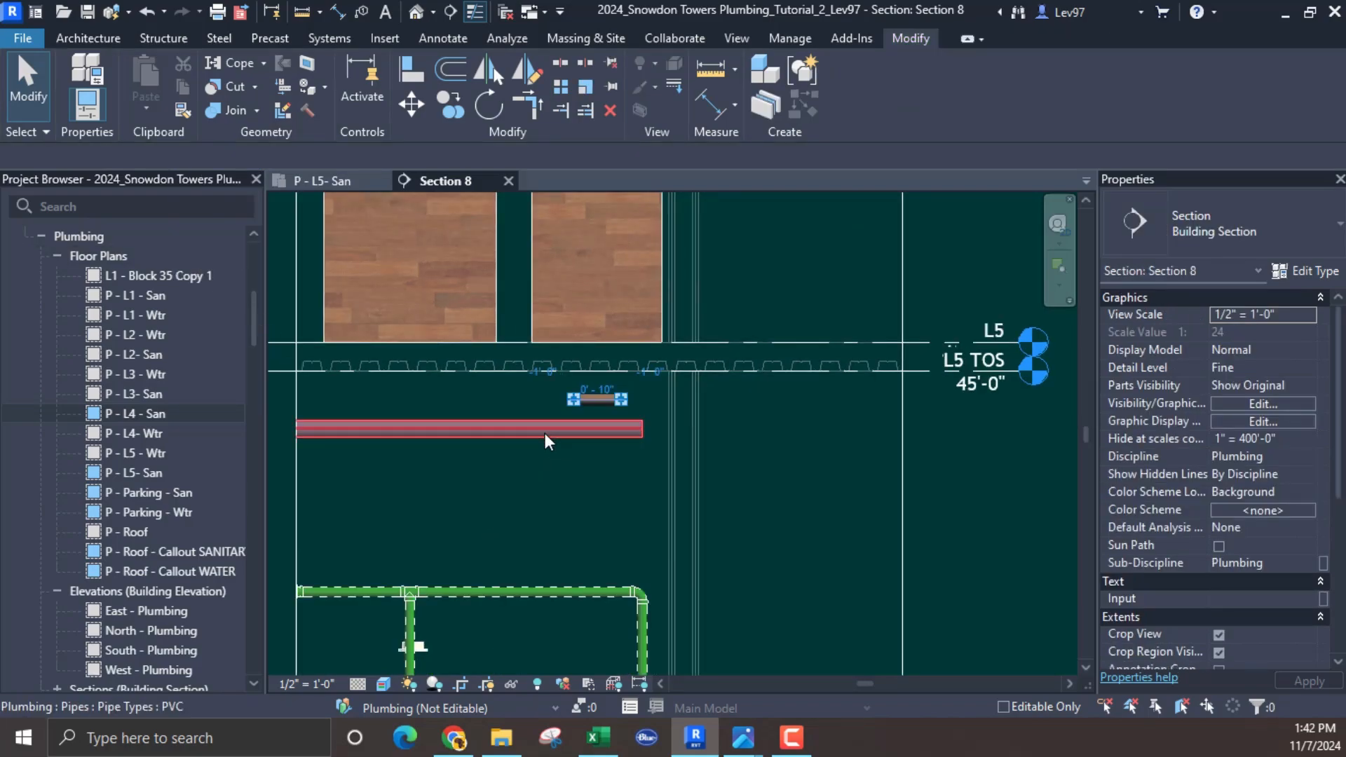
right_click(570, 402)
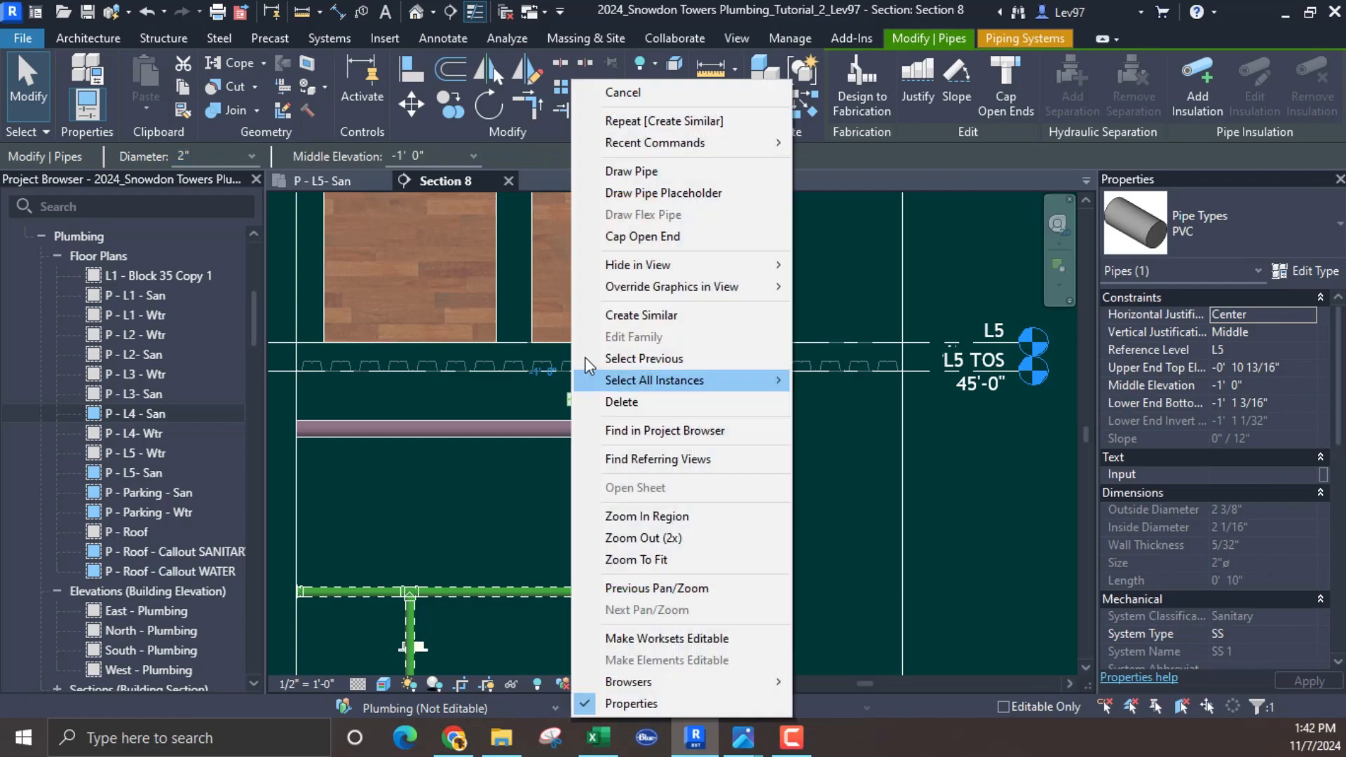
click(615, 174)
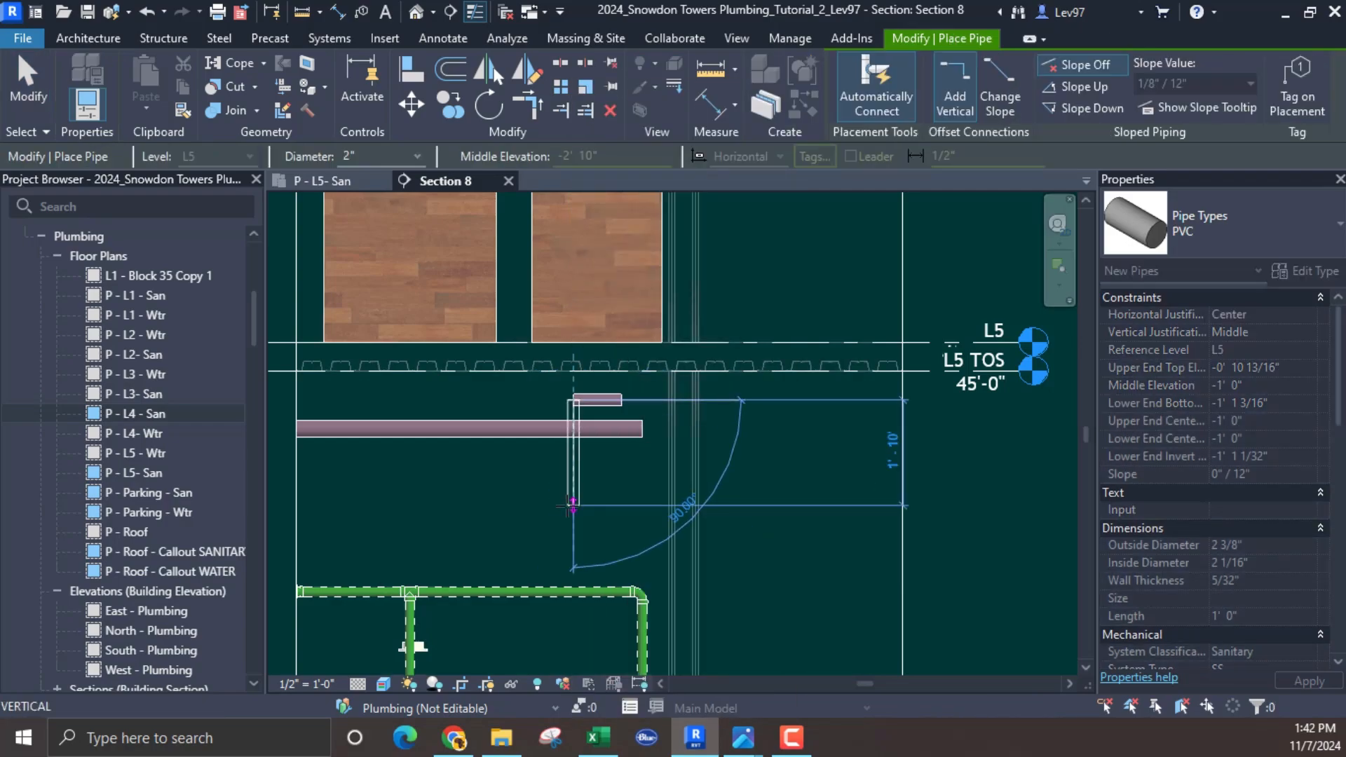
click(574, 504)
click(506, 506)
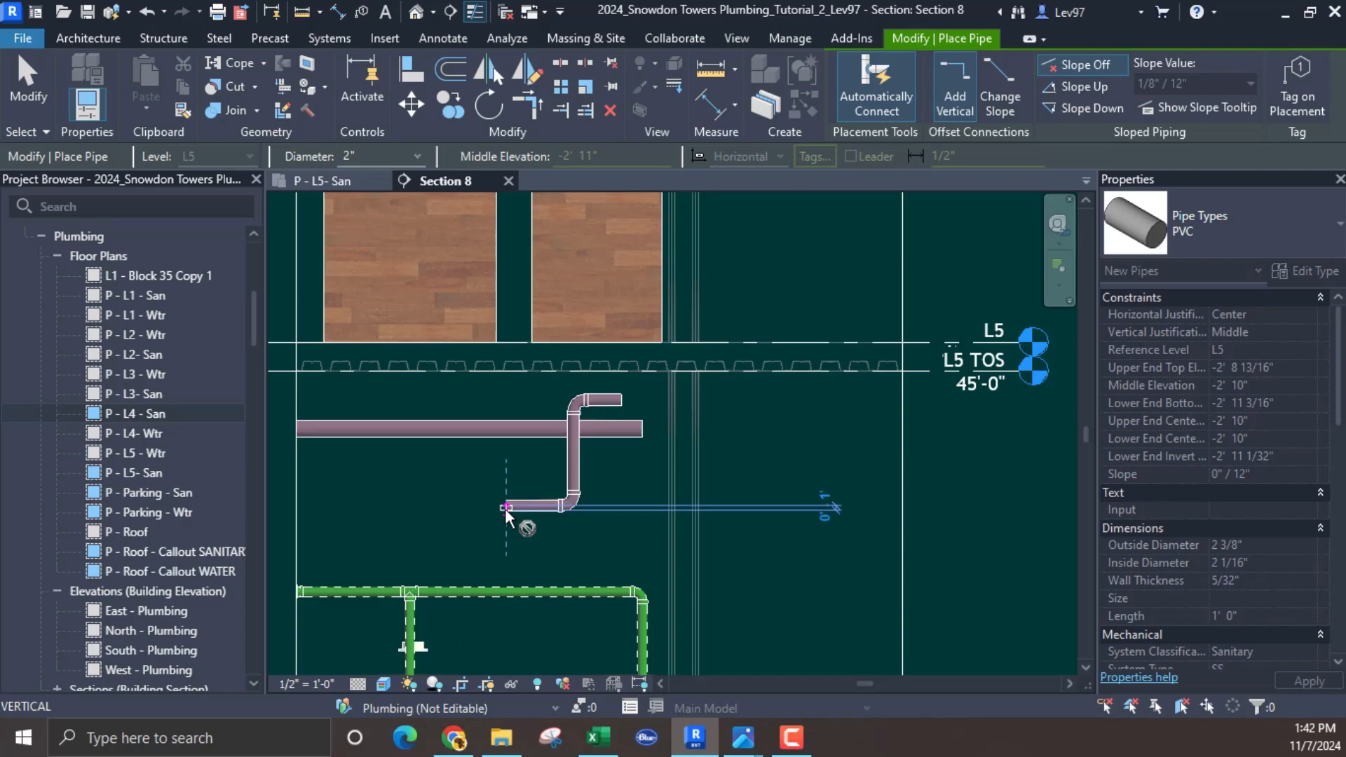
key(Escape)
key(Escape)
Step: Replace the lower elbow with the R2024_P-Trap - DWV_4 Standard fitting, and delete the upper elbow with its short horizontal pipe
click(568, 505)
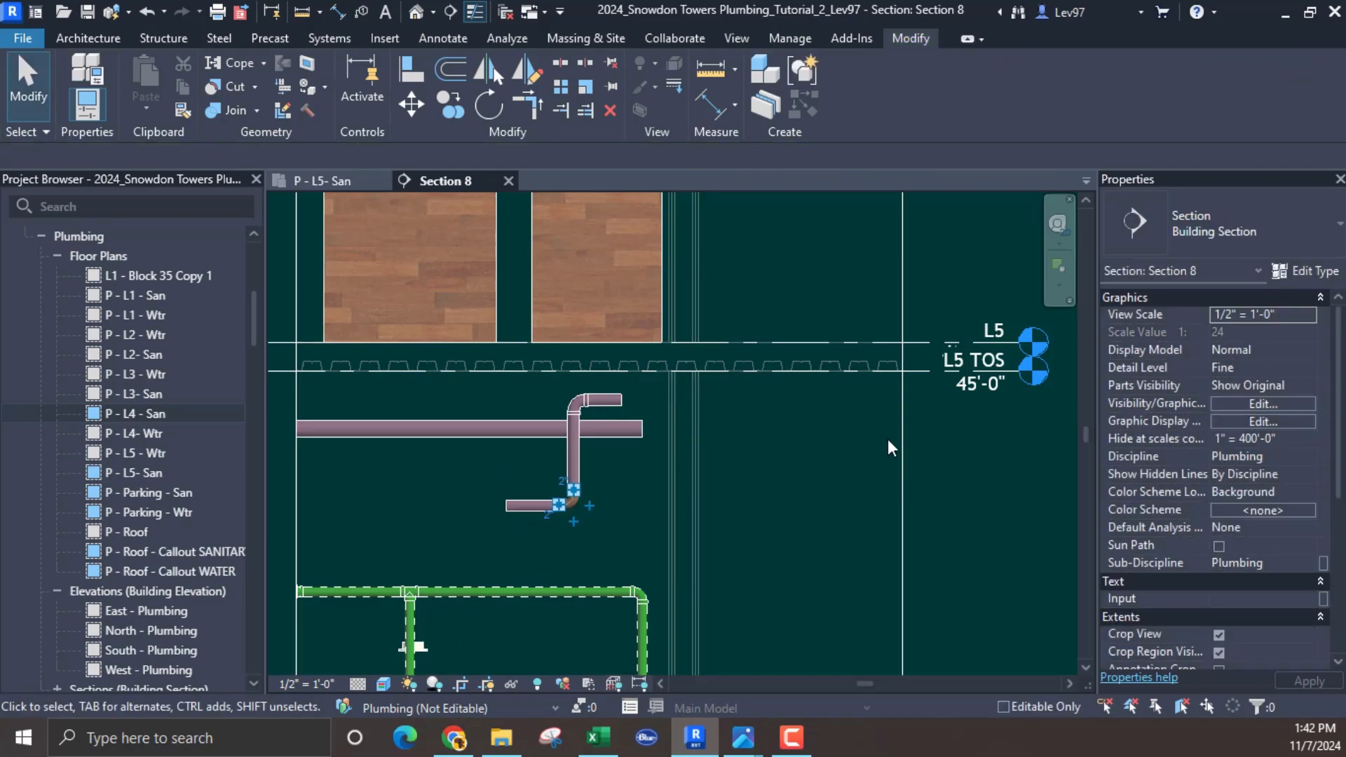
click(1269, 230)
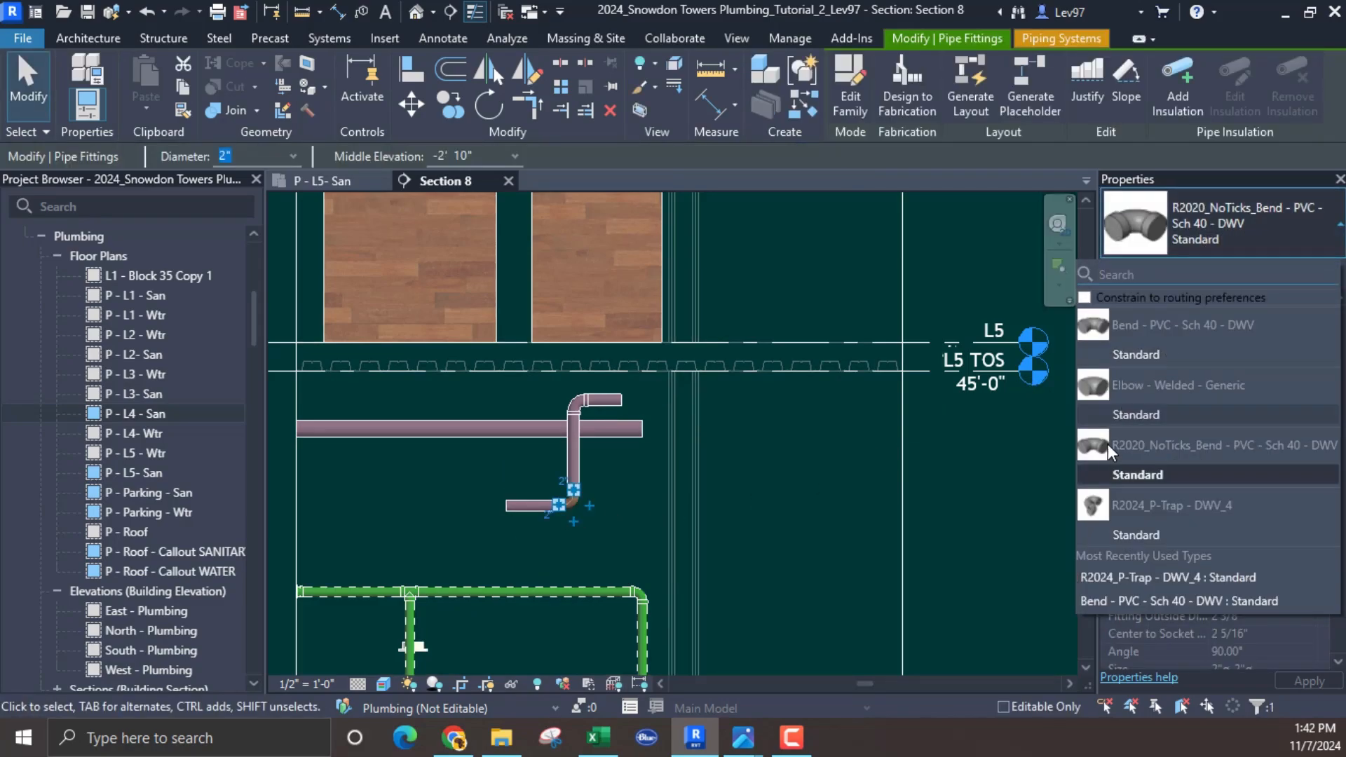
click(1149, 535)
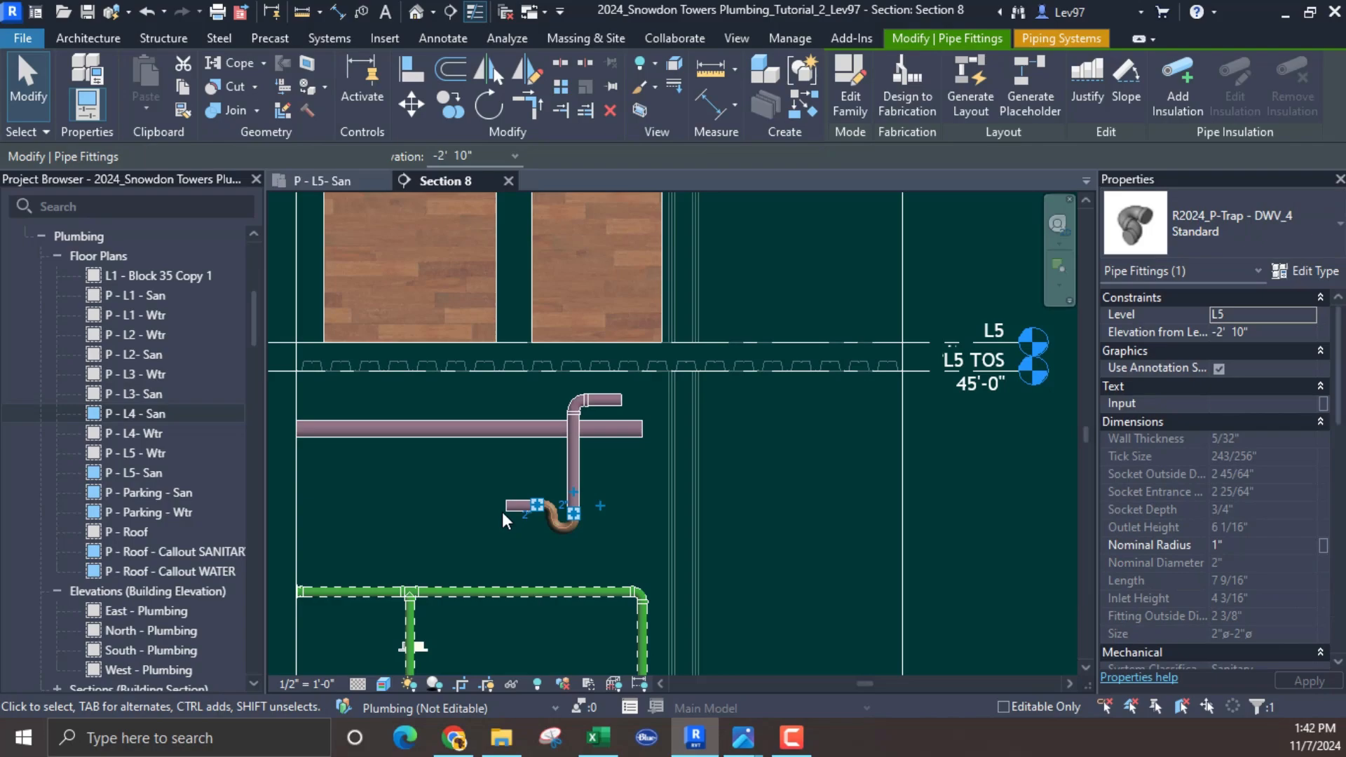
click(455, 503)
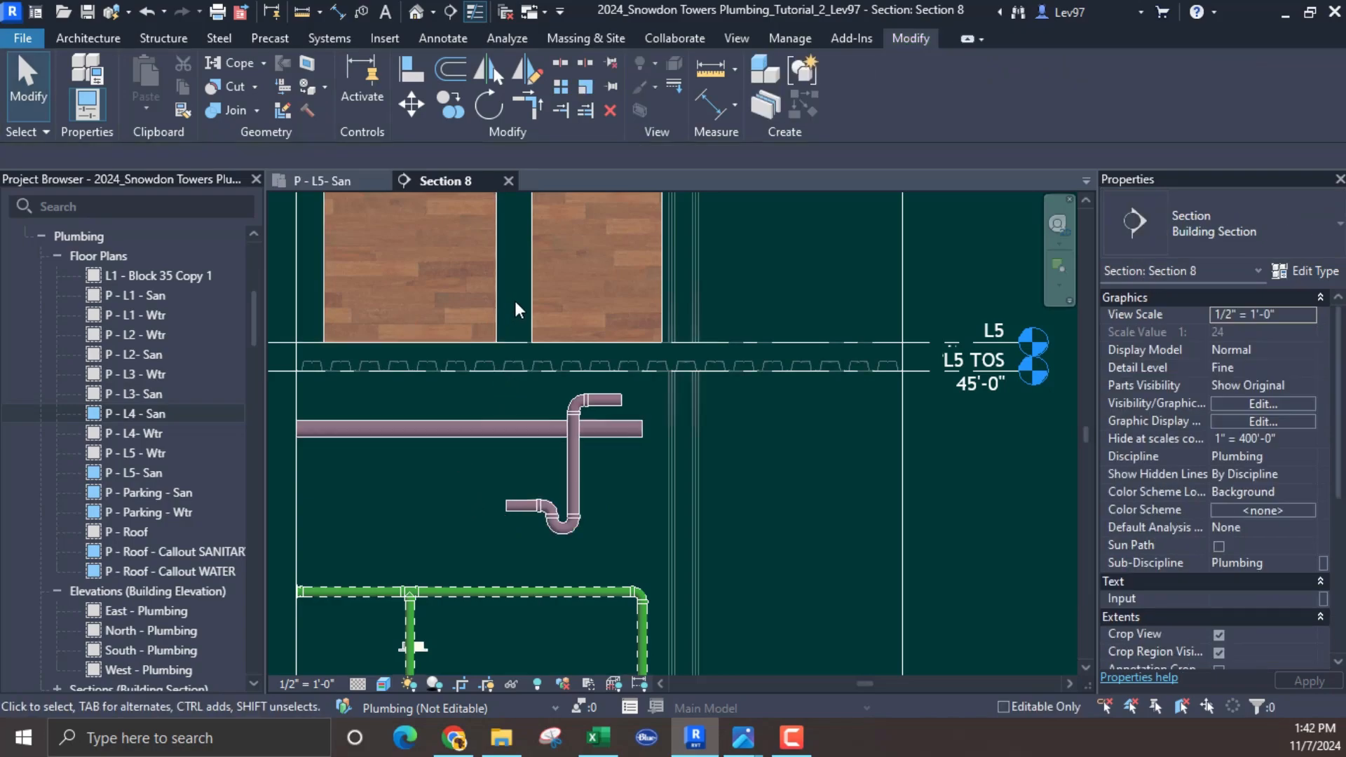
drag(515, 301, 664, 456)
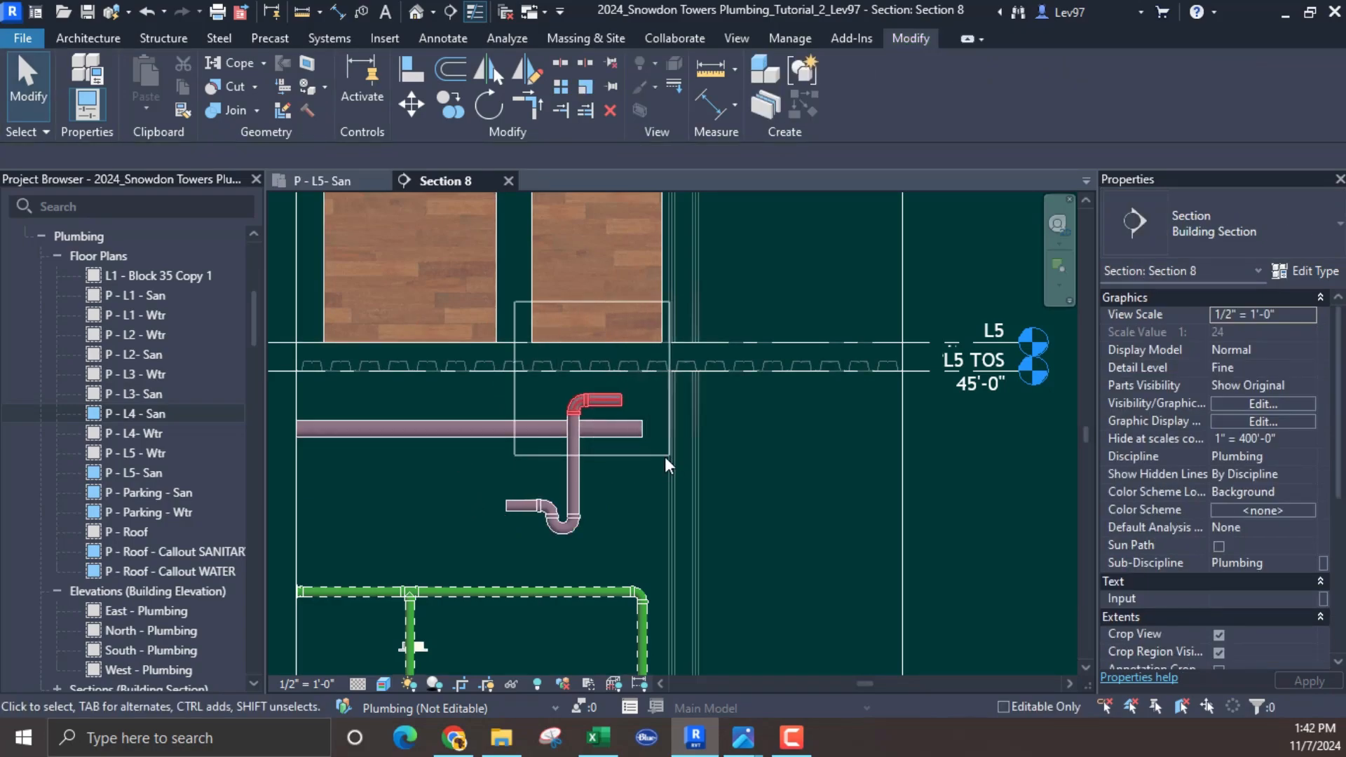
key(Delete)
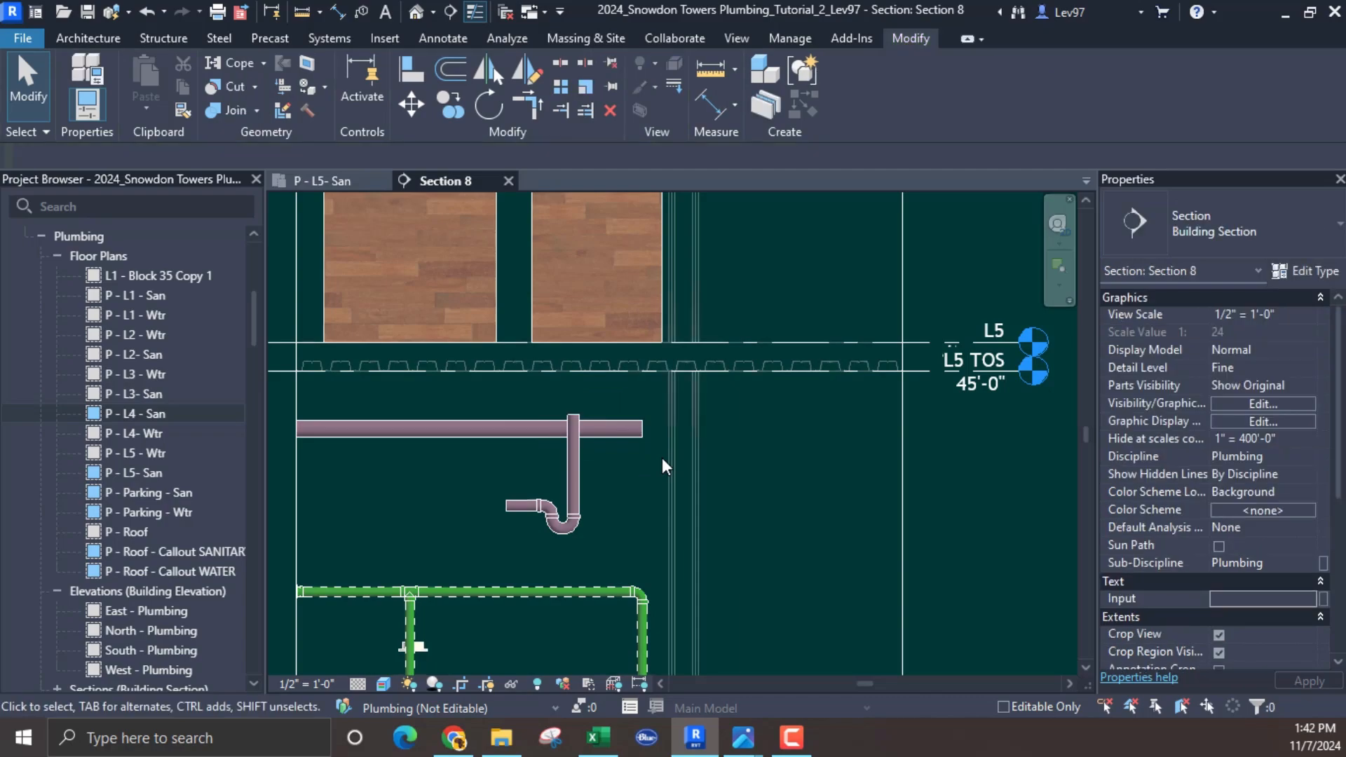
Step: Nudge the P-trap together with its two connected pipes up above level L5 and sideways so it sits fully behind the washing machine
click(578, 460)
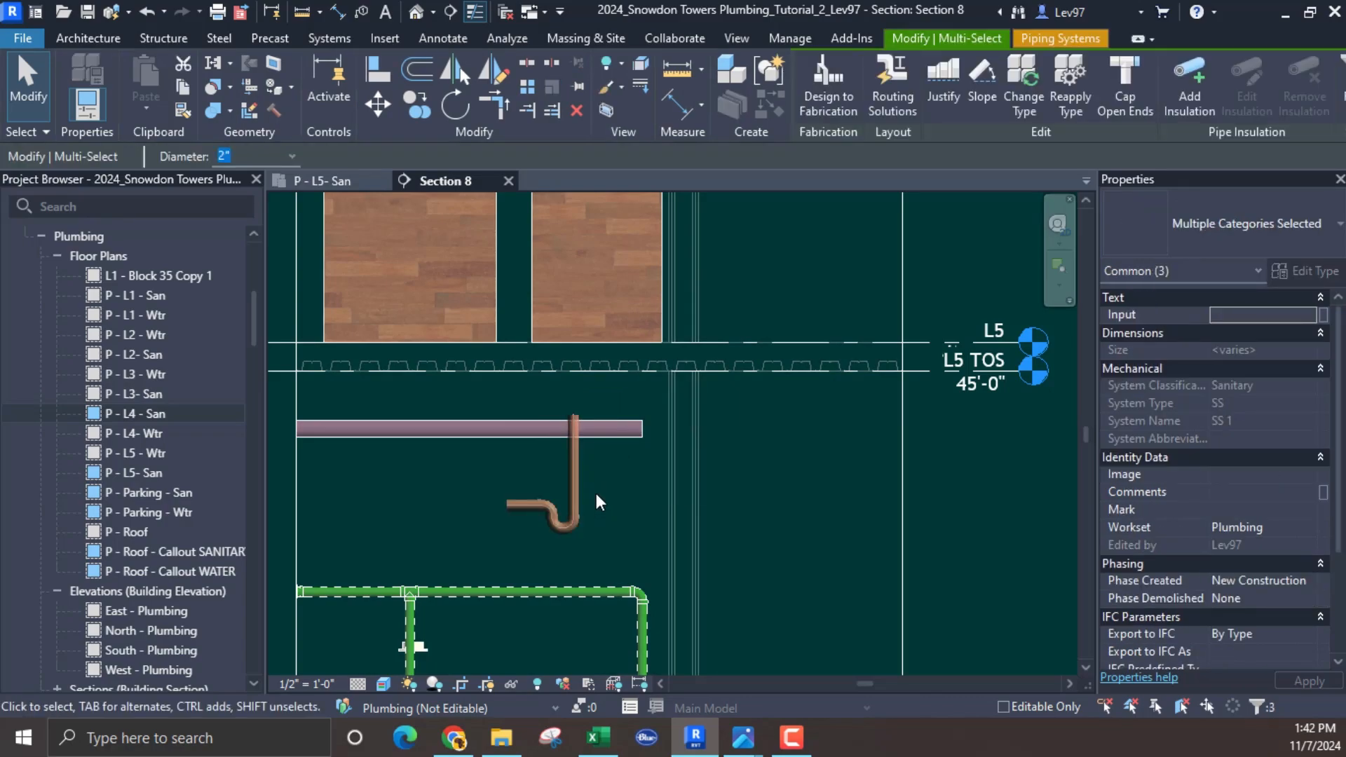
key(Up)
key(Up)
key(Up)
key(Up)
key(Up)
key(Up)
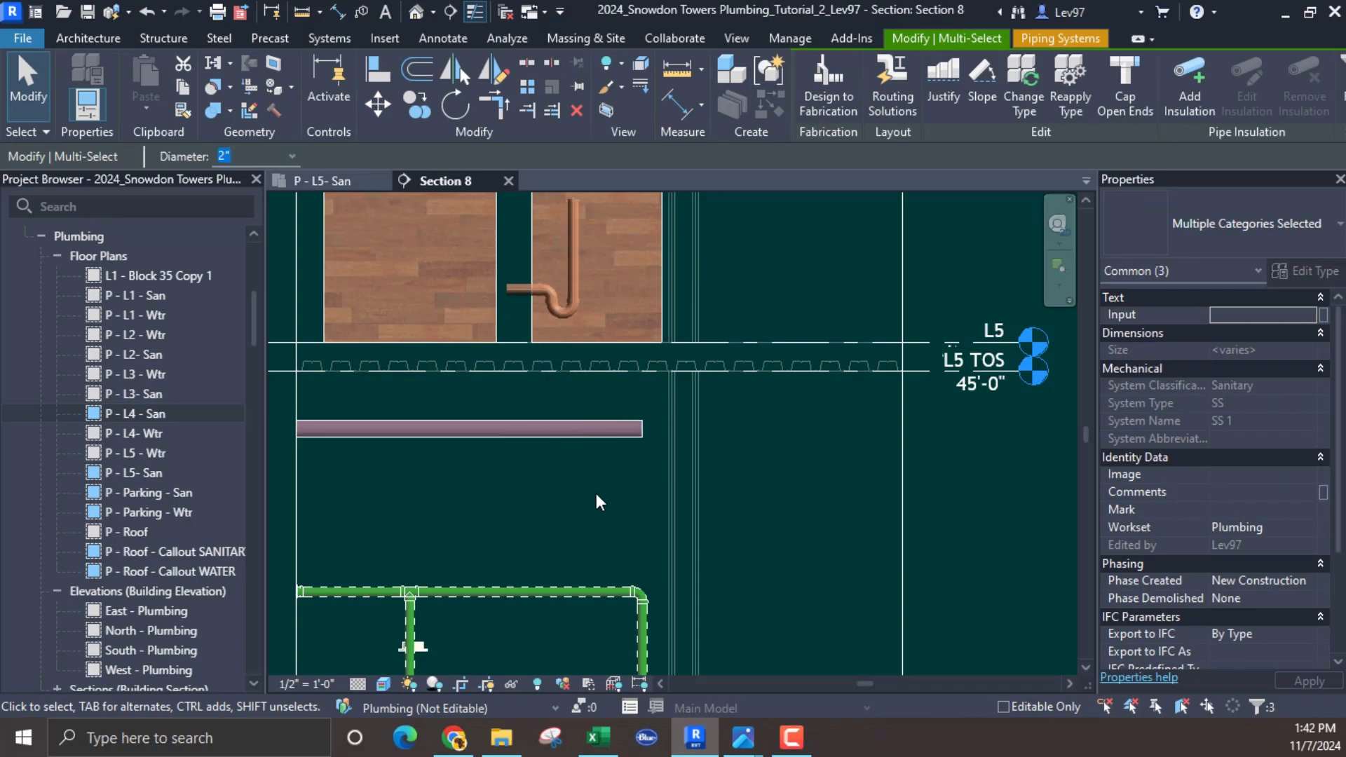
key(Right)
key(Right)
key(Right)
key(Right)
key(Right)
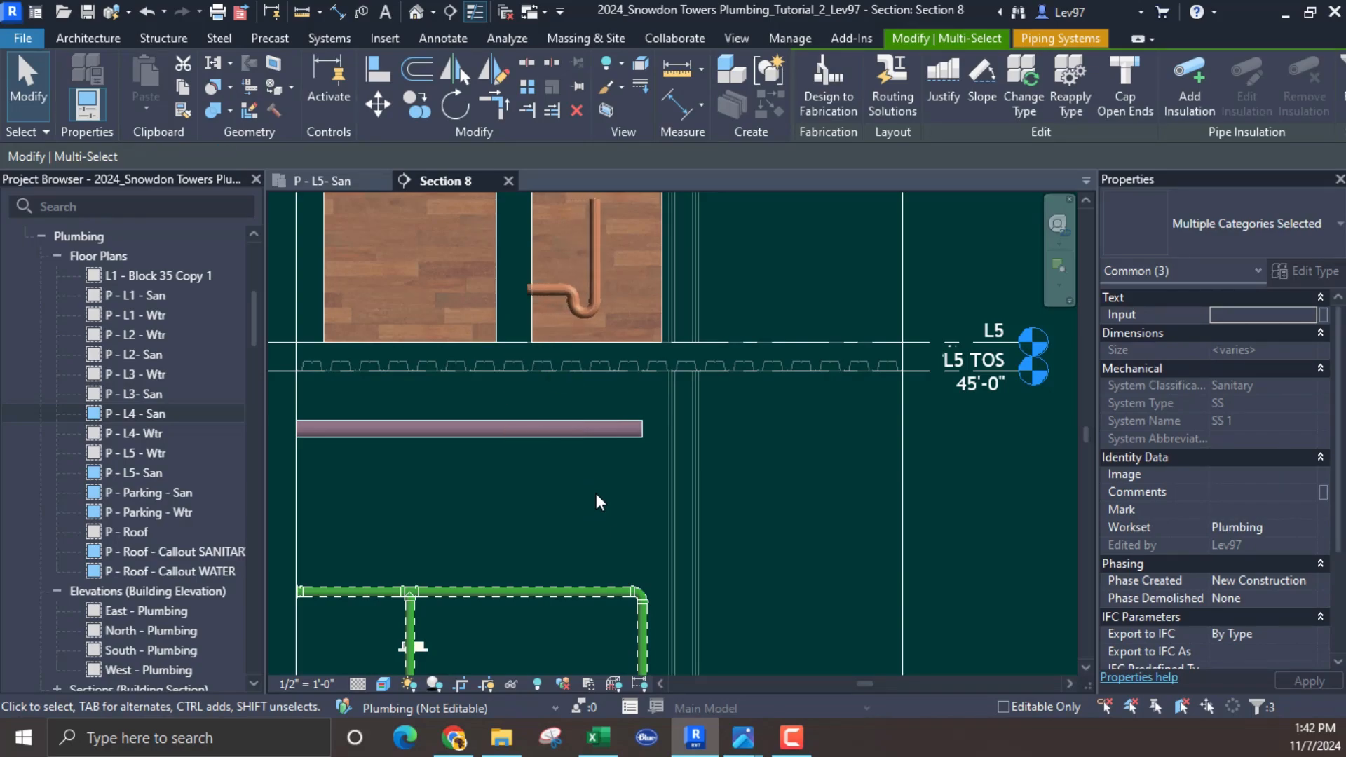
key(Right)
key(Right)
key(Right)
key(Right)
key(Right)
key(Right)
key(Right)
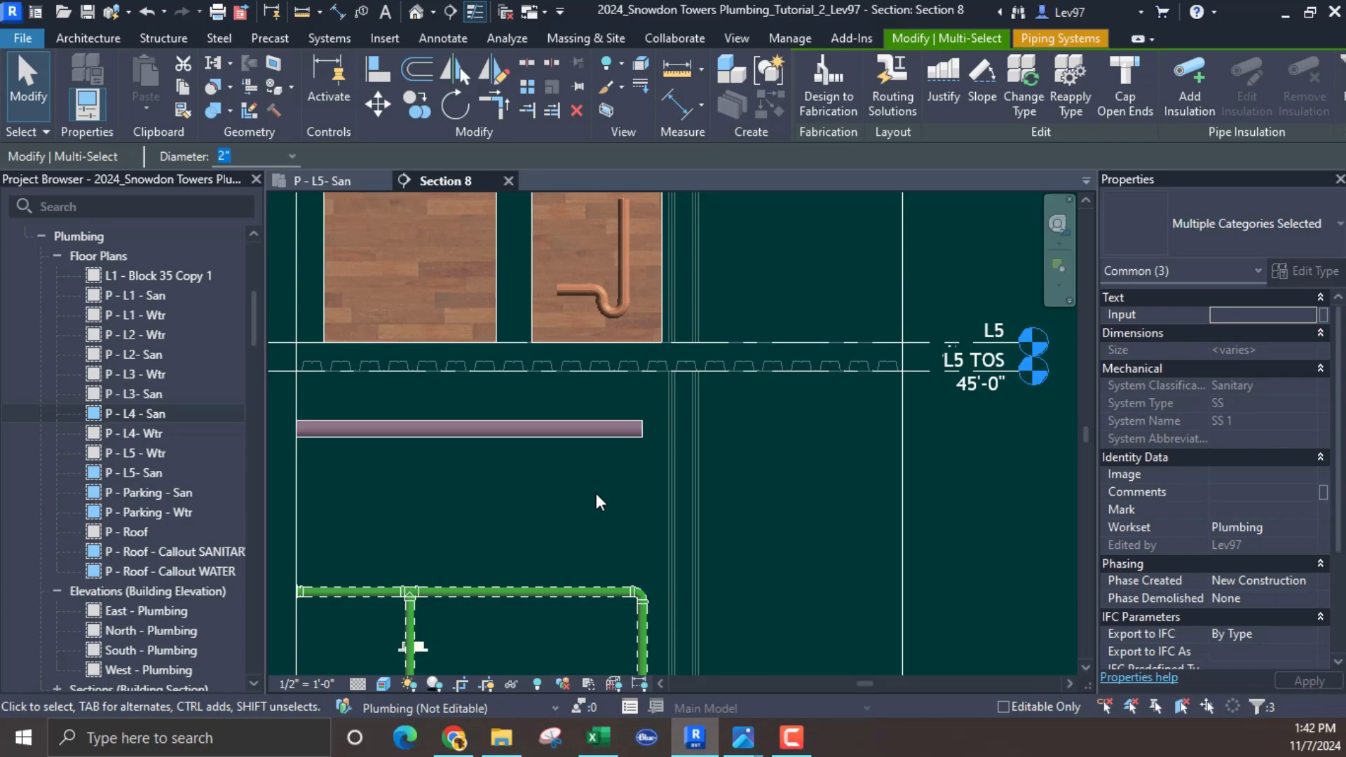
key(Escape)
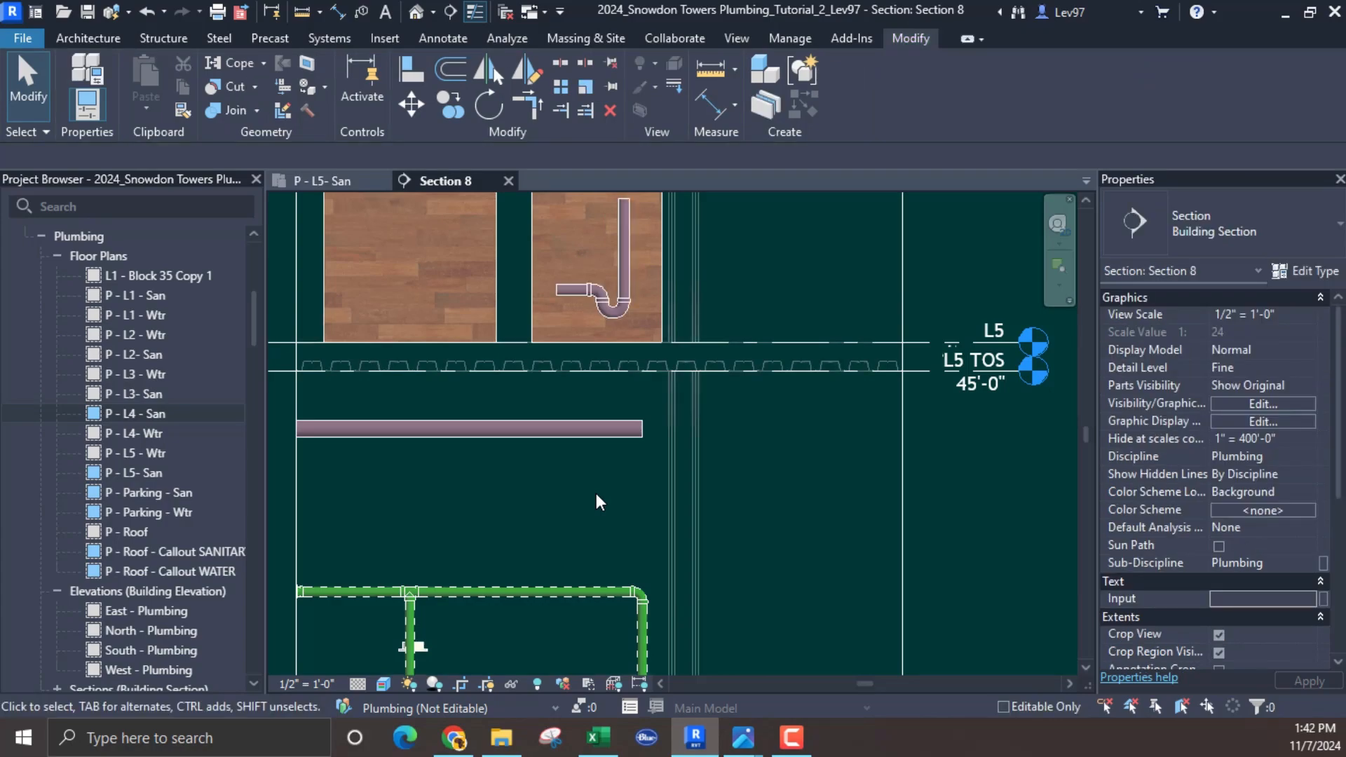
Step: Check the trap's position in the P - L5- San plan and, in Section 8, draw a 2" pipe from the trap arm down to -1' 1"
click(319, 183)
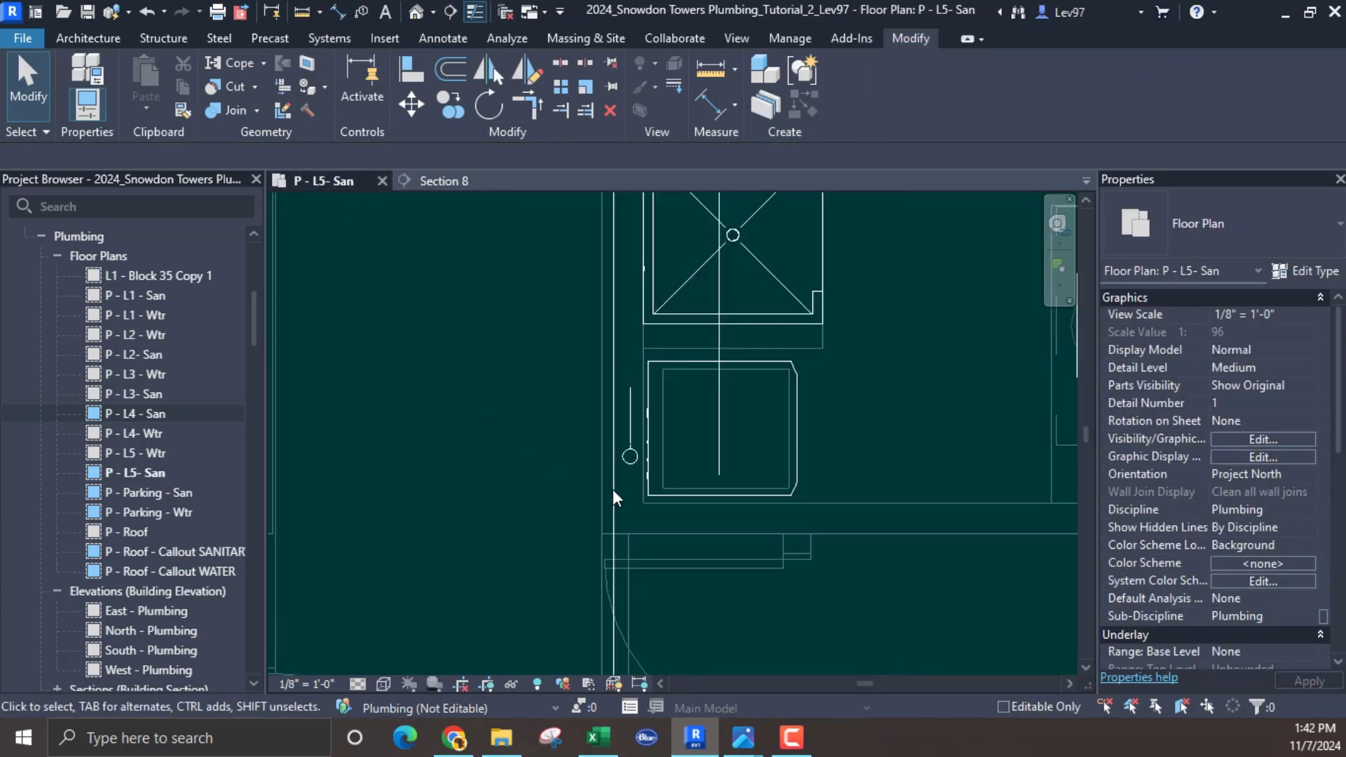
scroll(641, 428, up, 1)
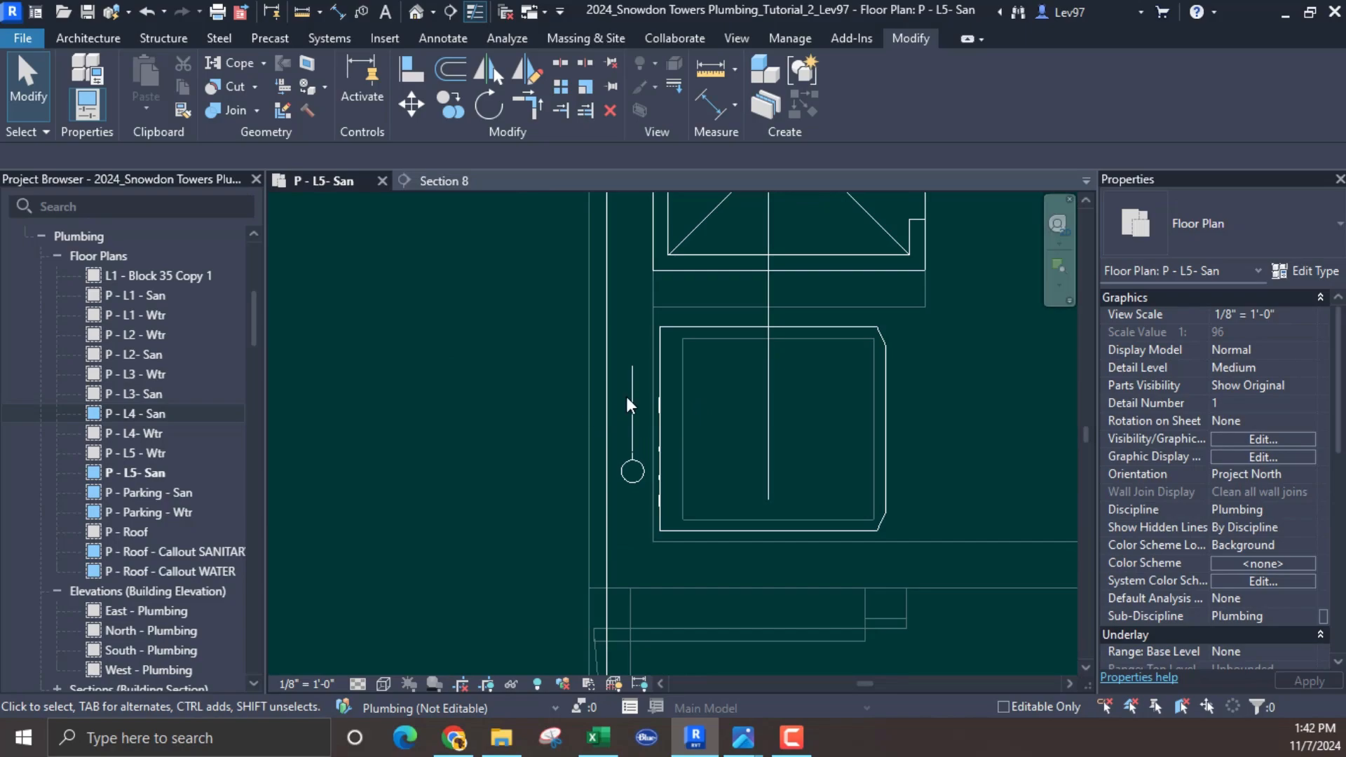
click(461, 179)
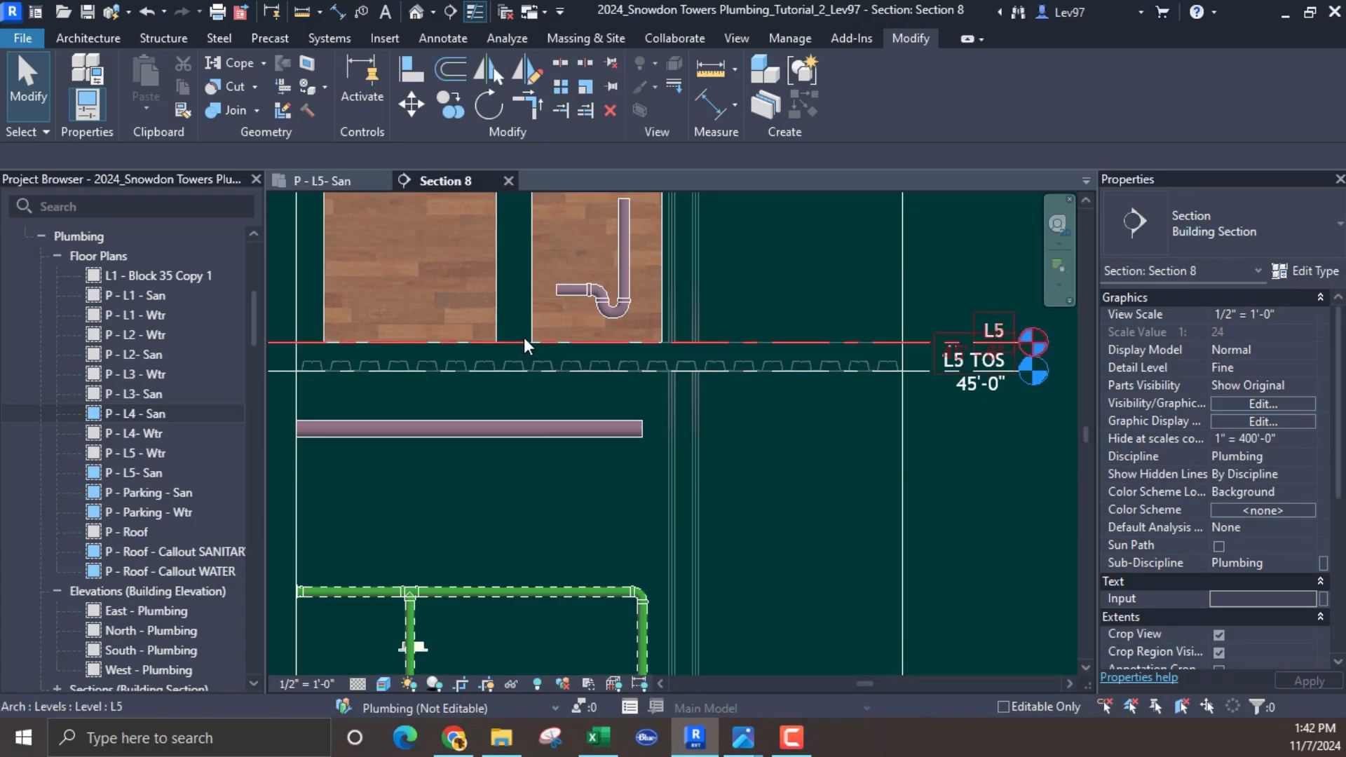
click(559, 293)
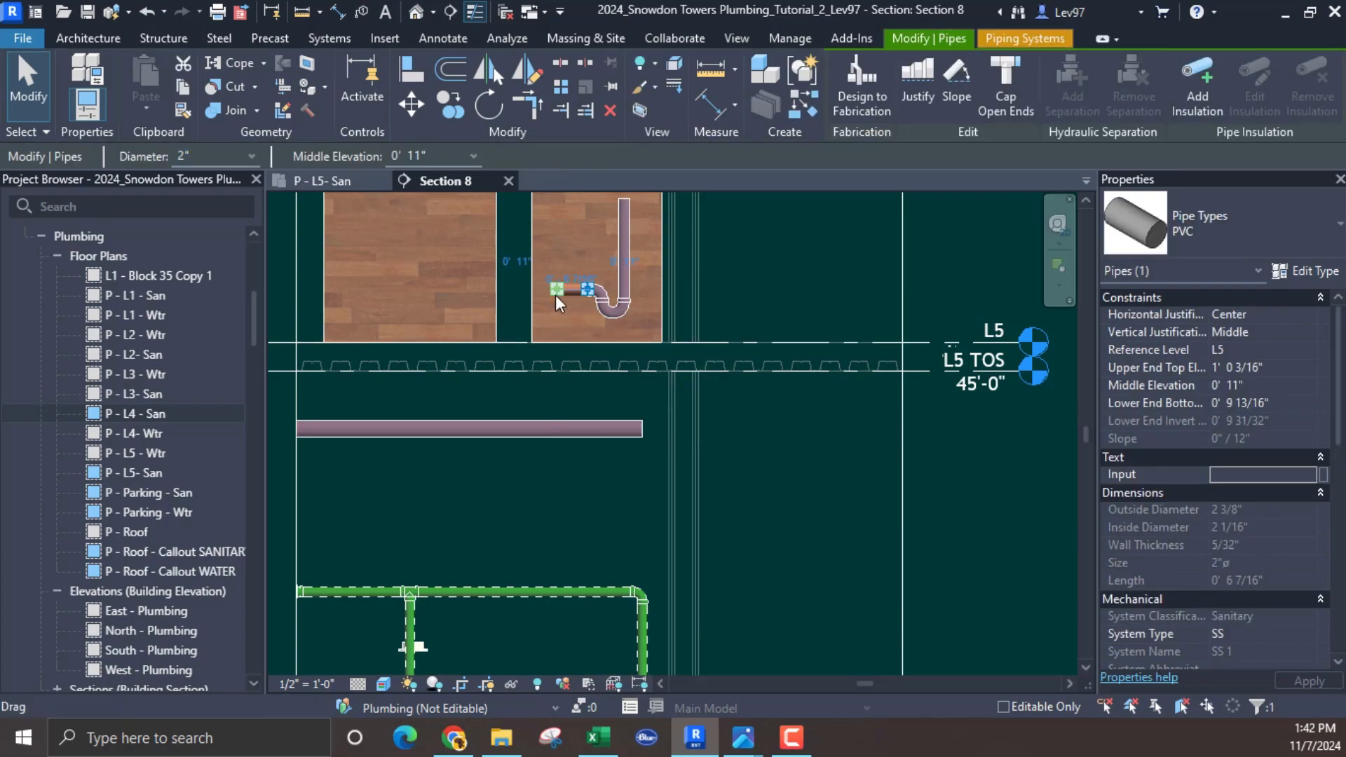
right_click(555, 295)
click(611, 171)
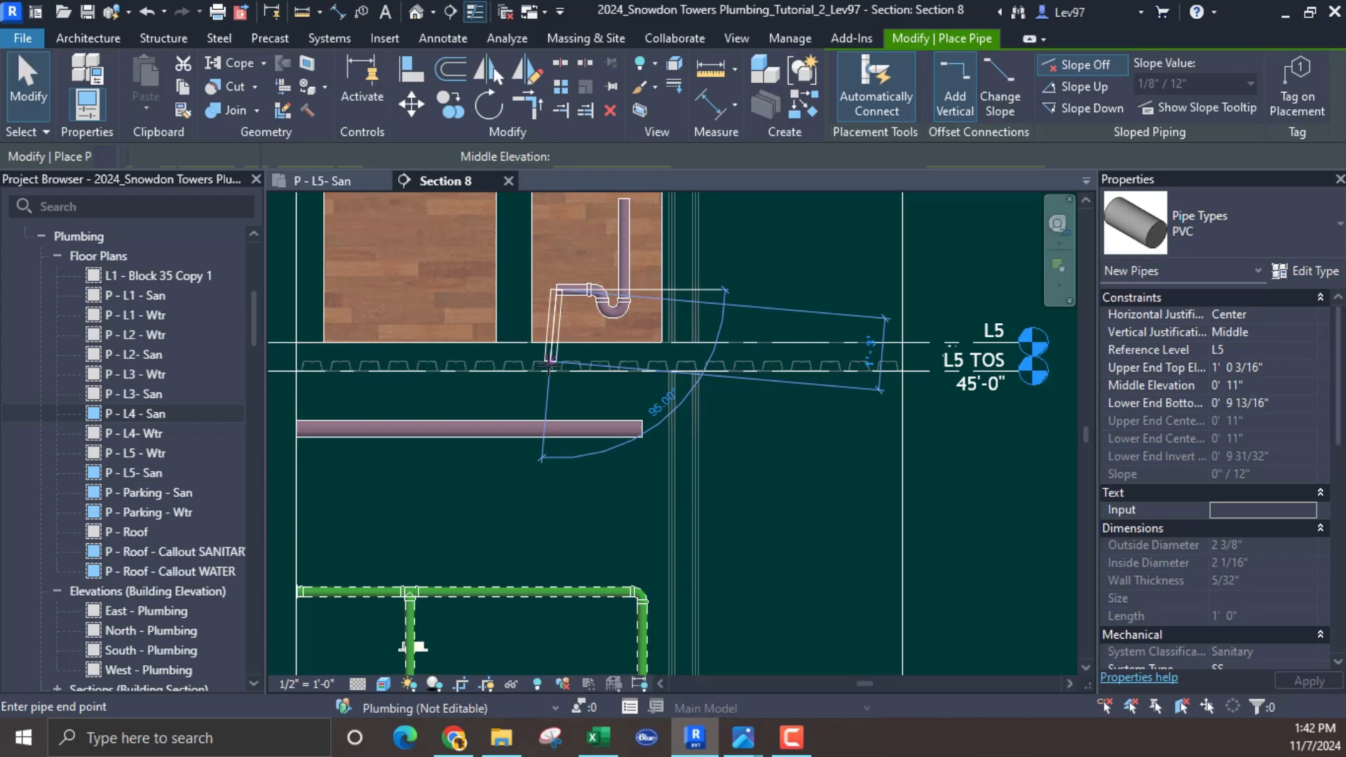
click(555, 405)
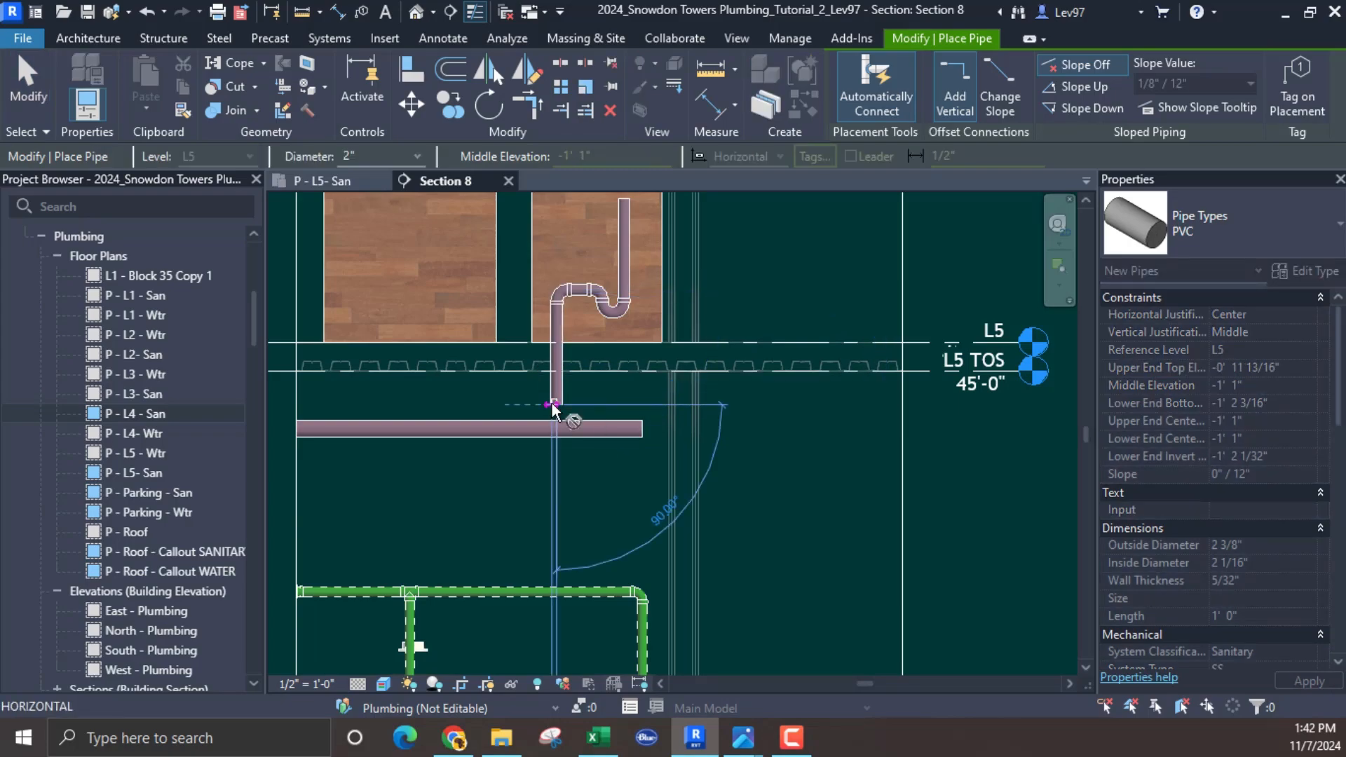
key(Escape)
key(Escape)
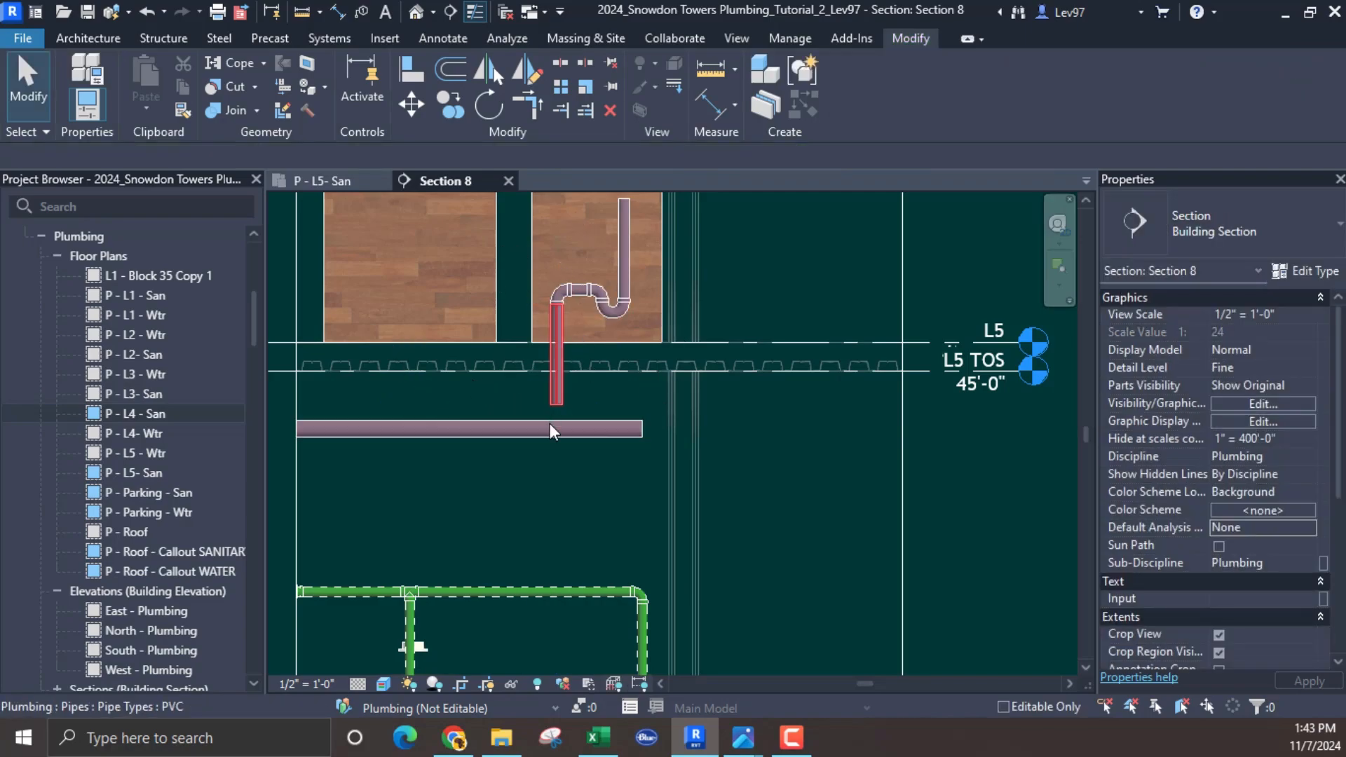
Step: In the P - L5- San plan, draw a 2" pipe at -1' 1" from the washing machine drop, angled 45° toward the 3" pipe
click(555, 400)
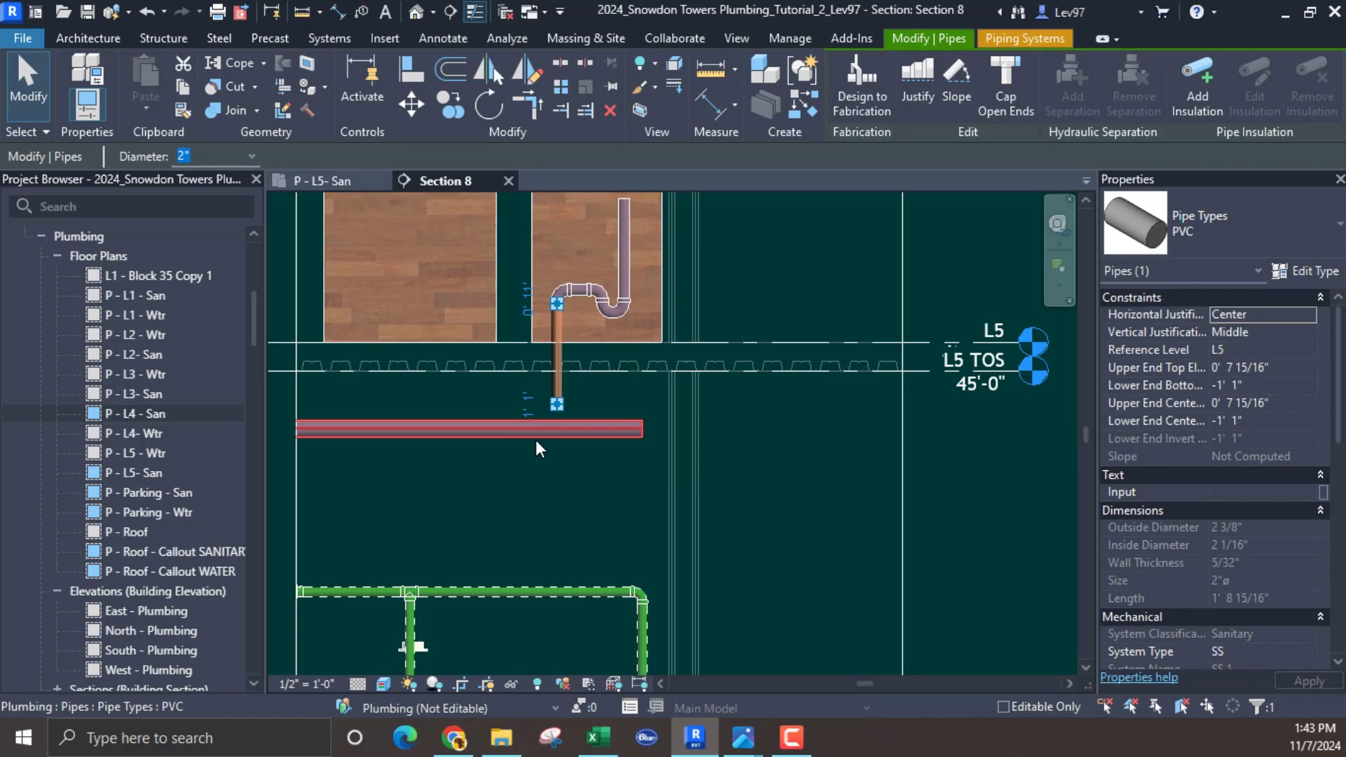
right_click(552, 408)
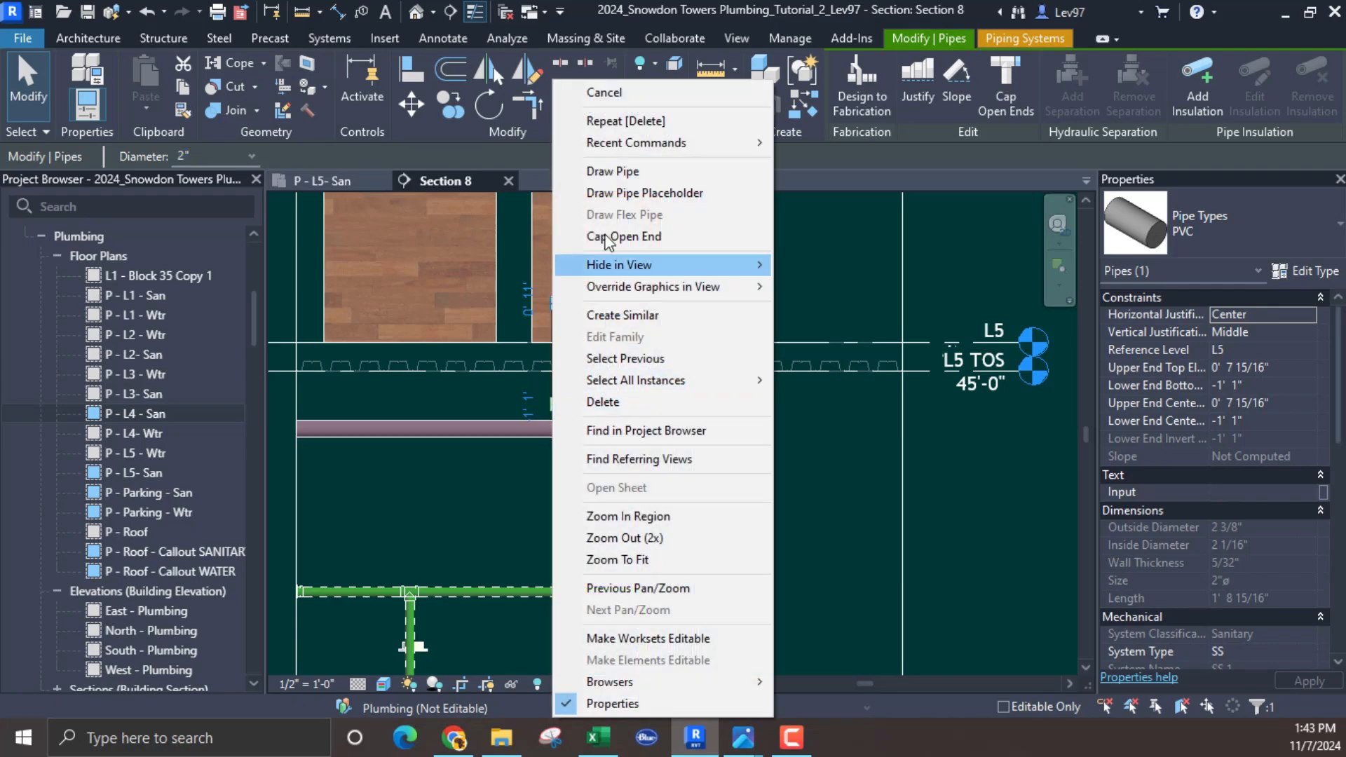
click(609, 172)
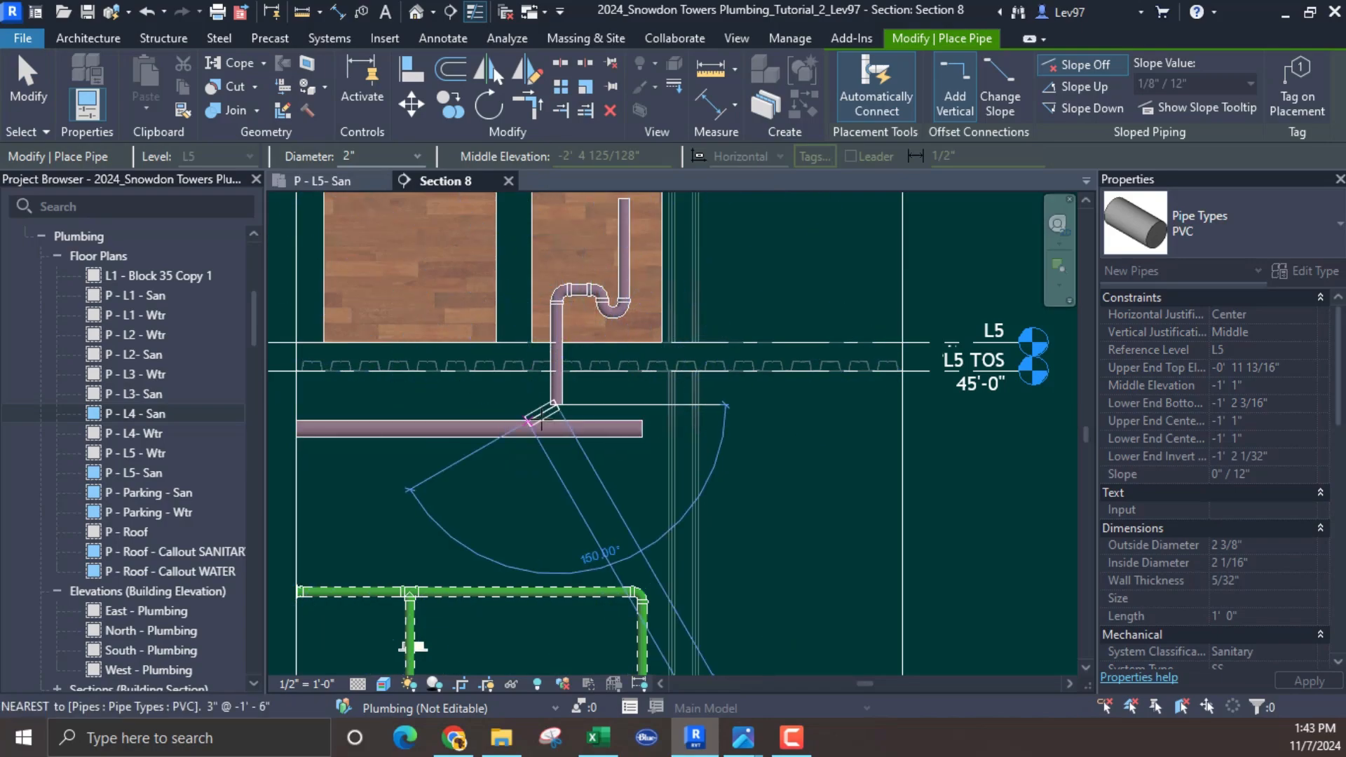
click(348, 176)
middle_drag(429, 342, 328, 379)
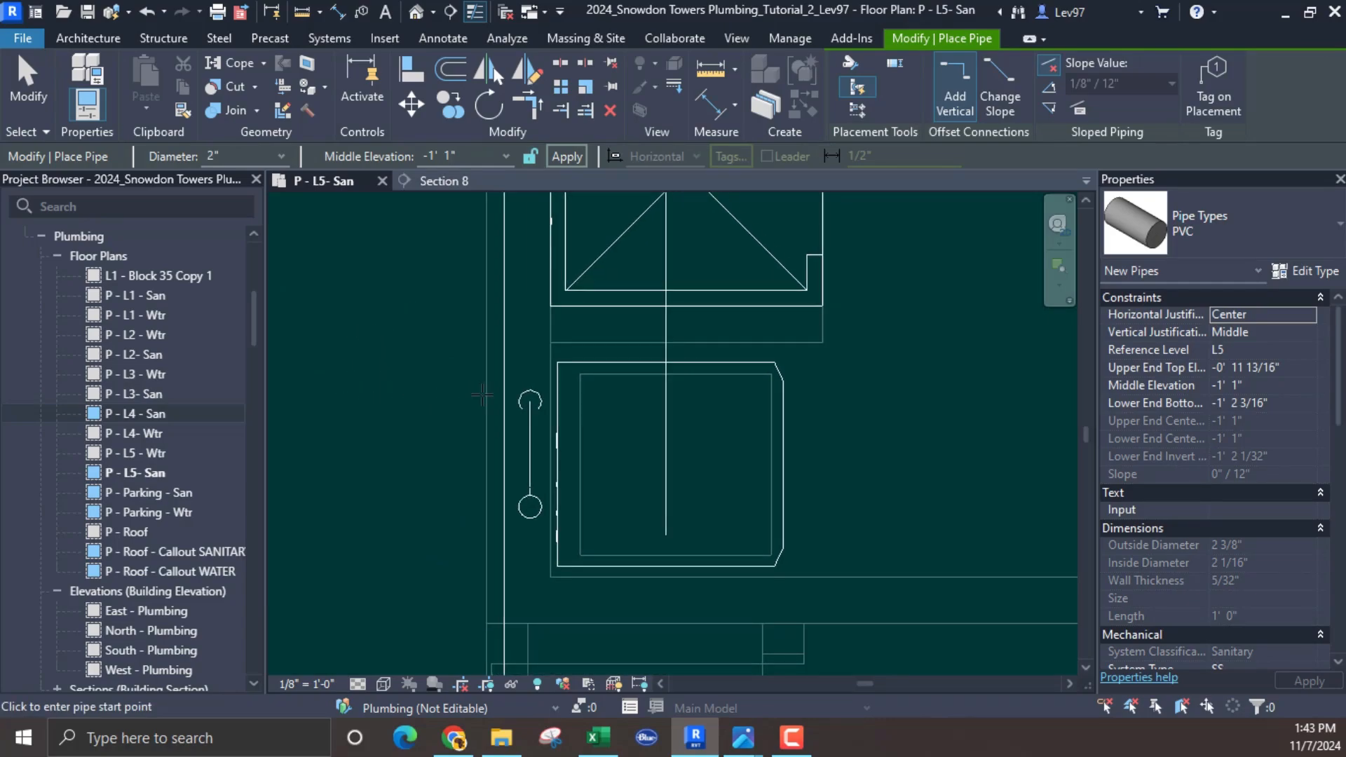
click(530, 400)
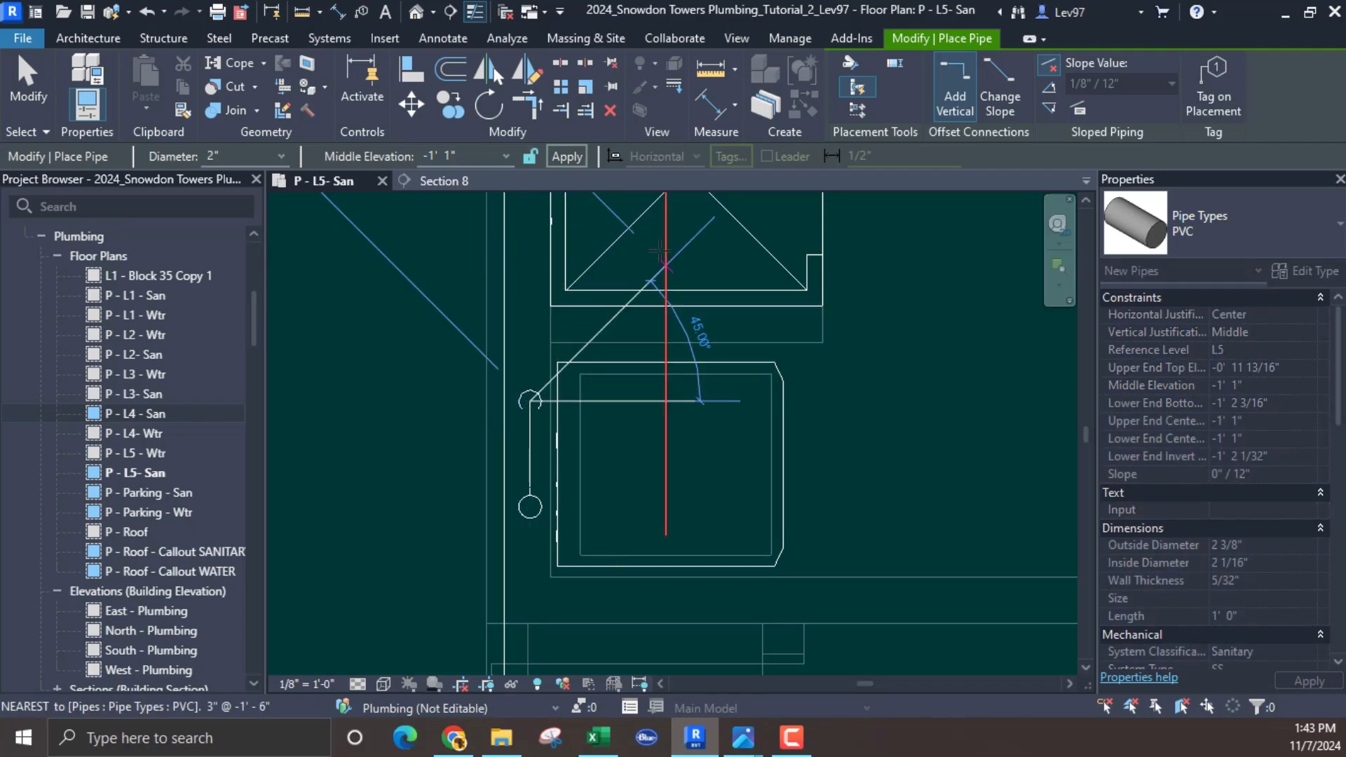
click(613, 324)
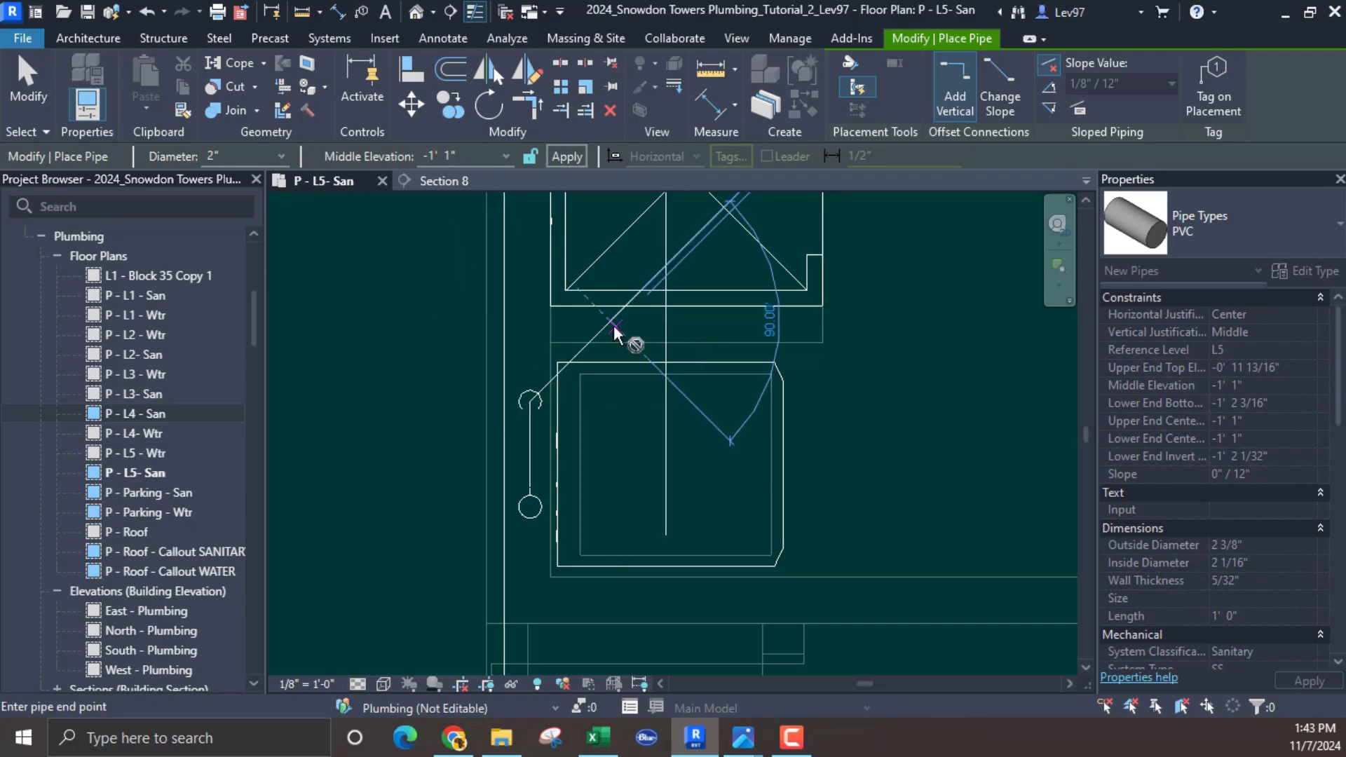
key(Escape)
key(Escape)
middle_drag(613, 391, 633, 422)
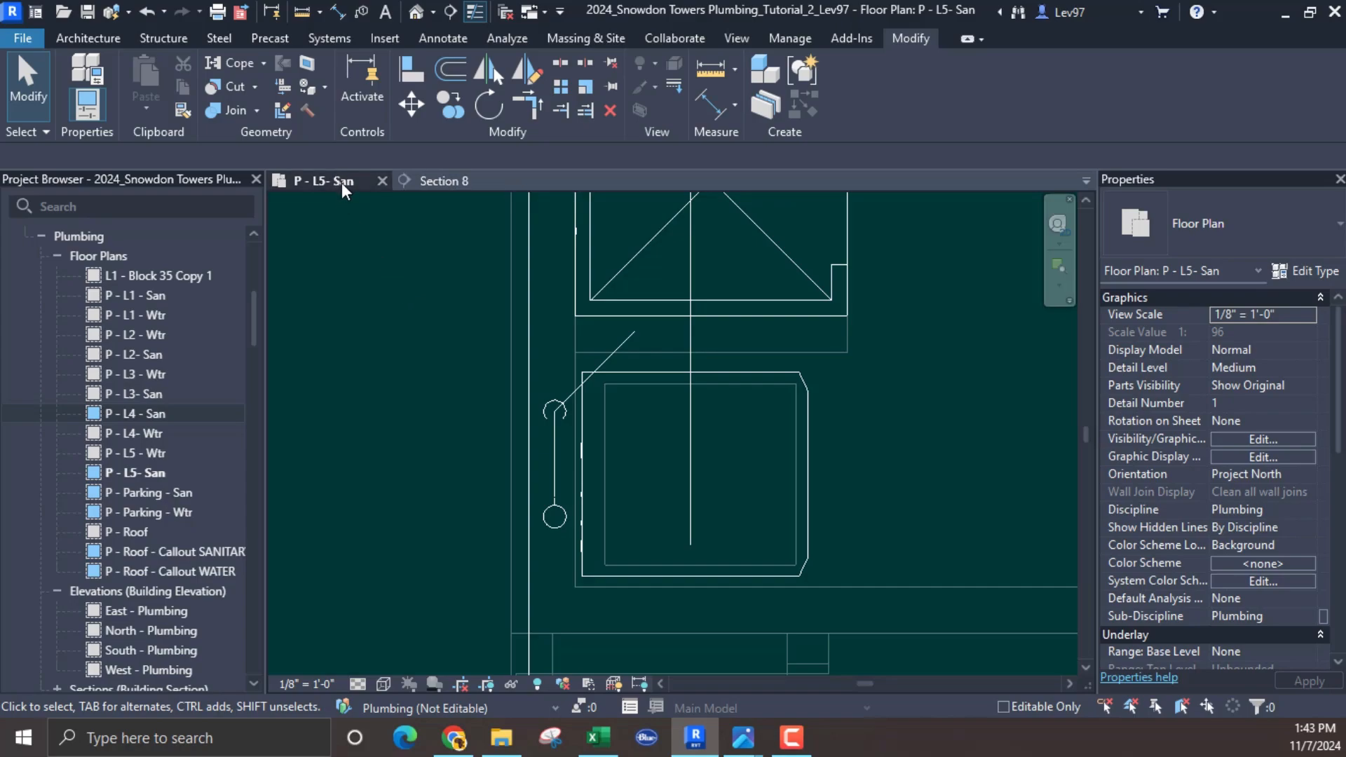
Step: In Section 8, align the washing machine's 2" branch pipe vertically to the centerline of the 3" sanitary main
click(439, 180)
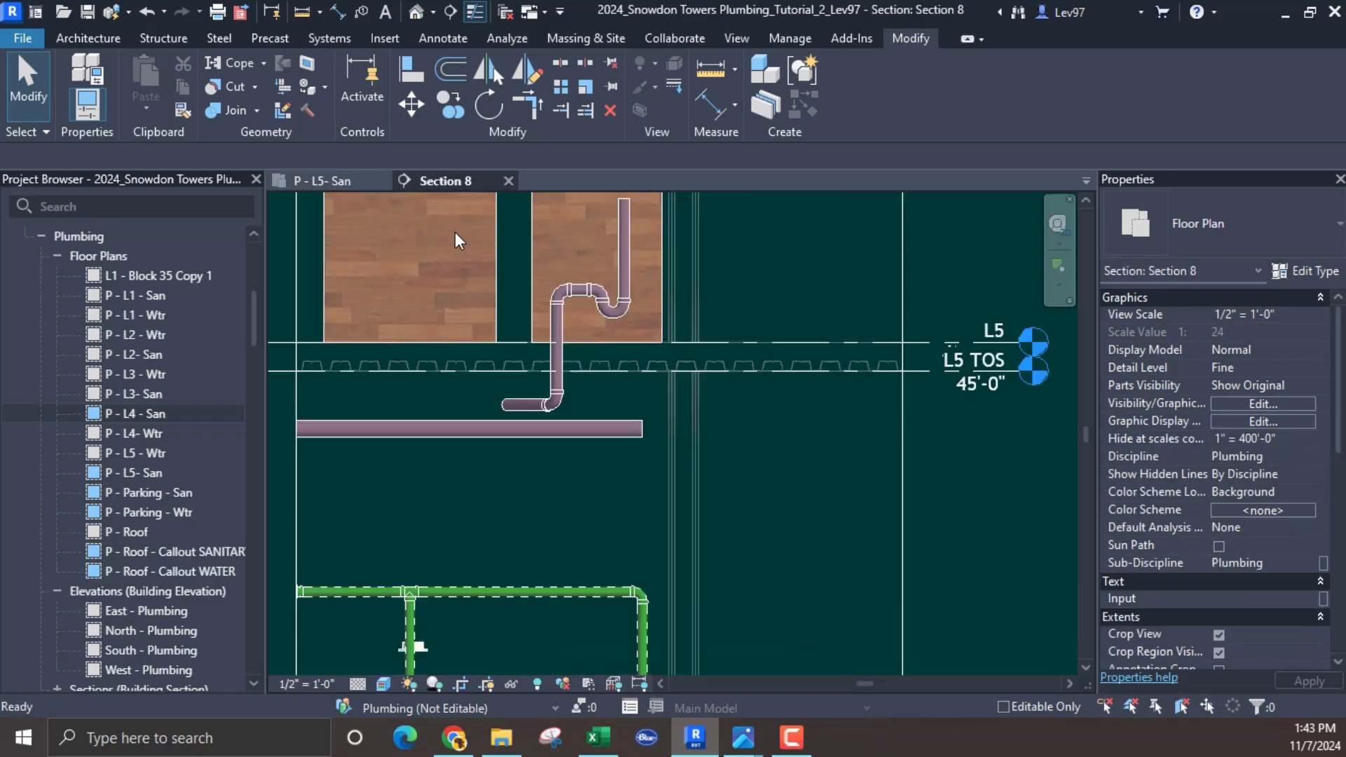
scroll(595, 385, up, 4)
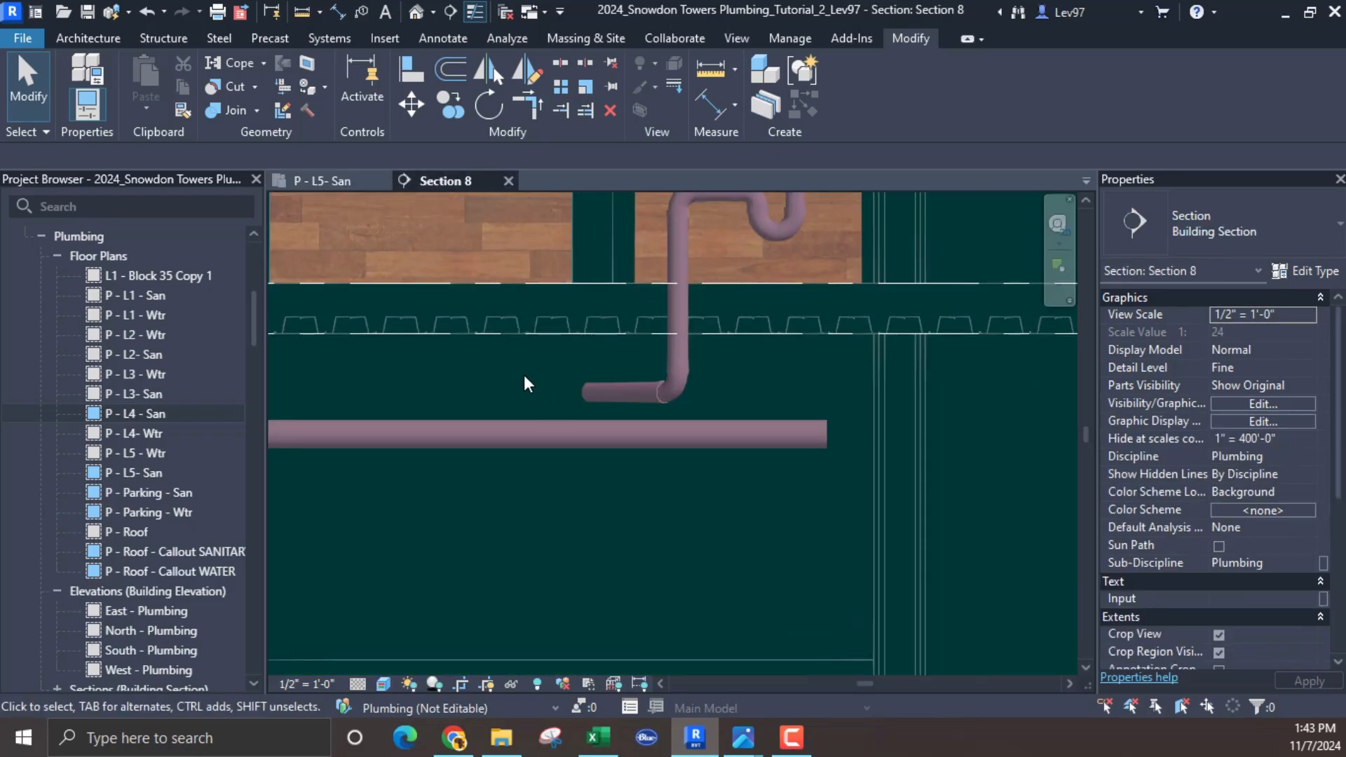
middle_drag(523, 374, 627, 422)
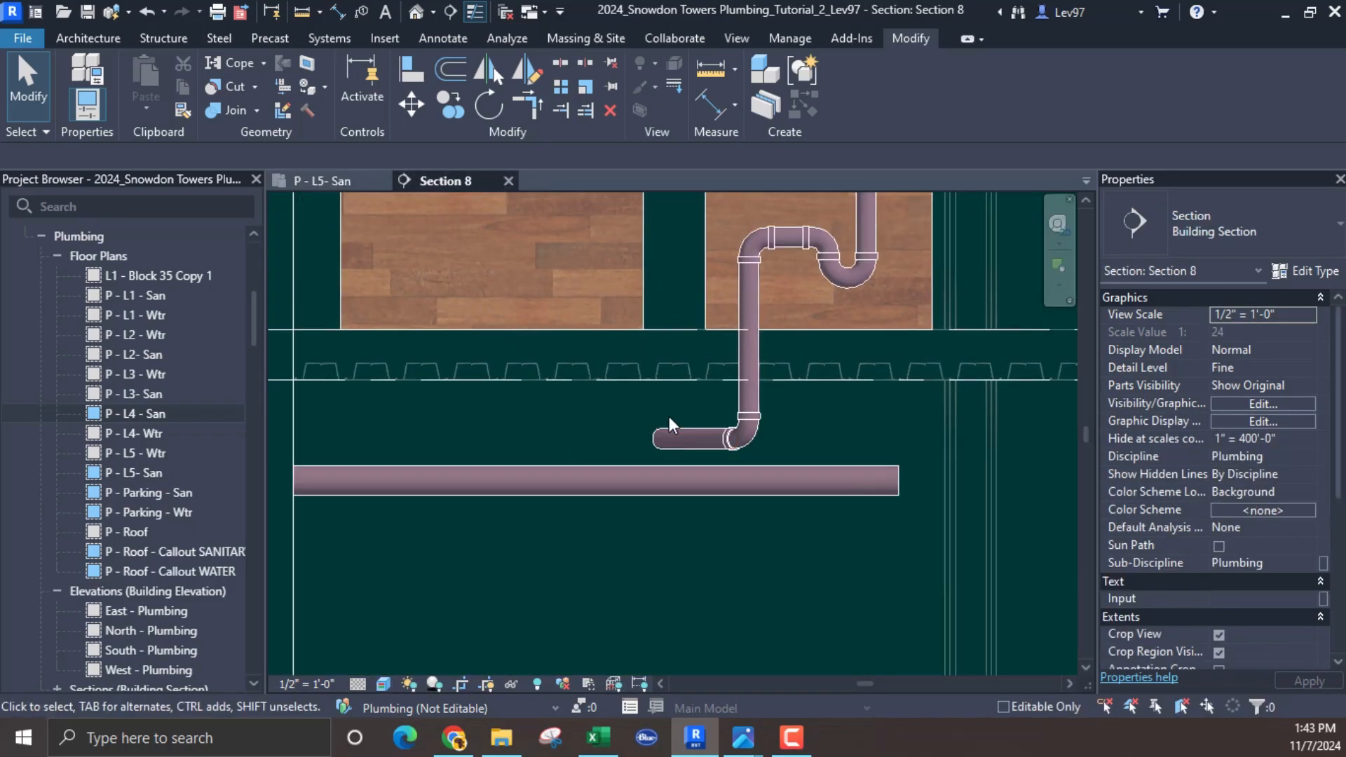
click(410, 73)
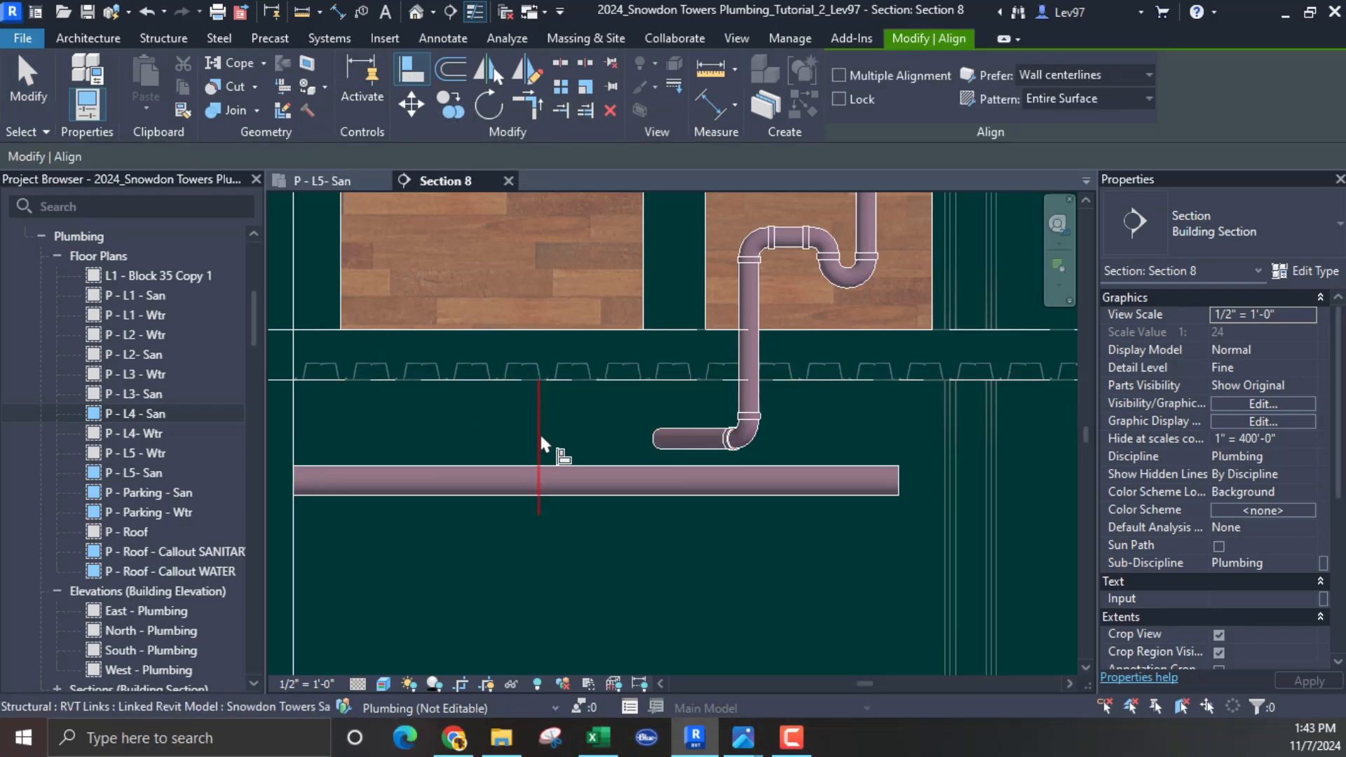
click(592, 481)
click(698, 443)
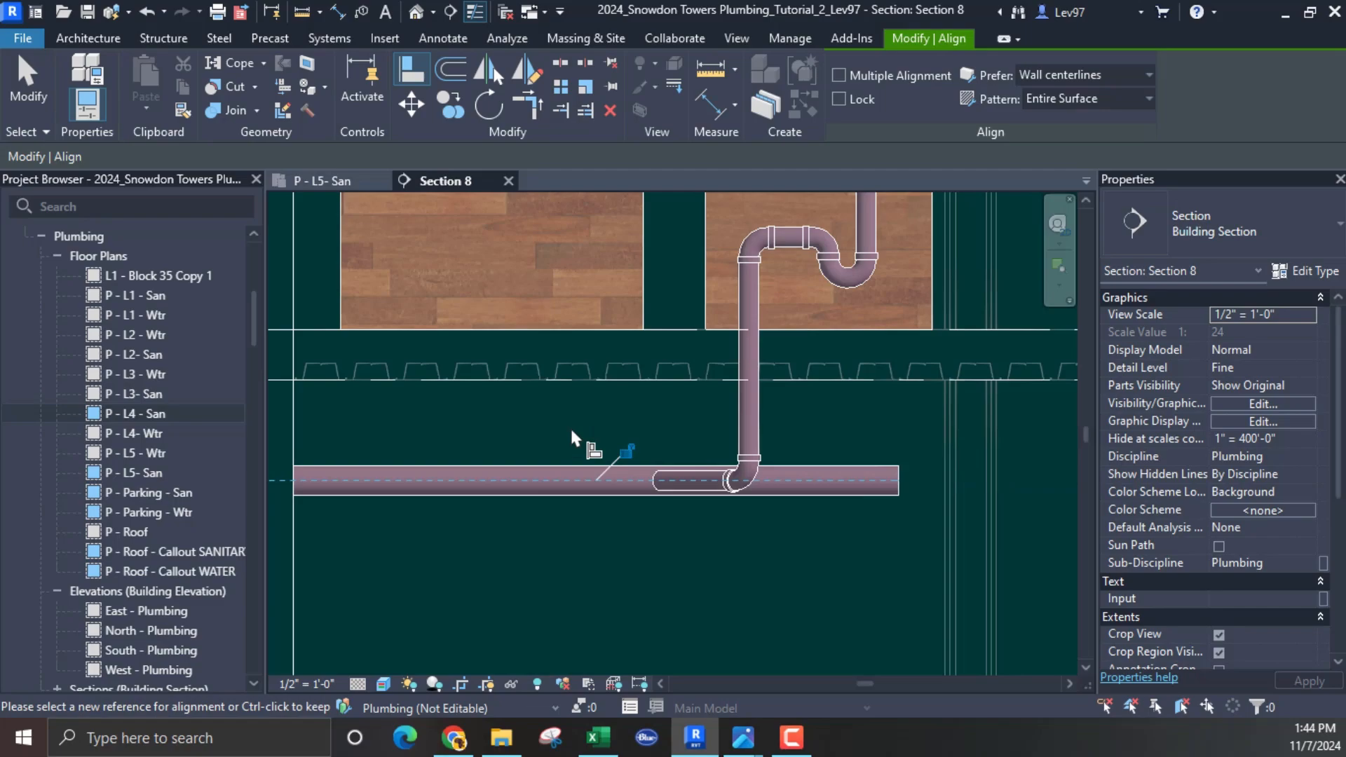
key(Escape)
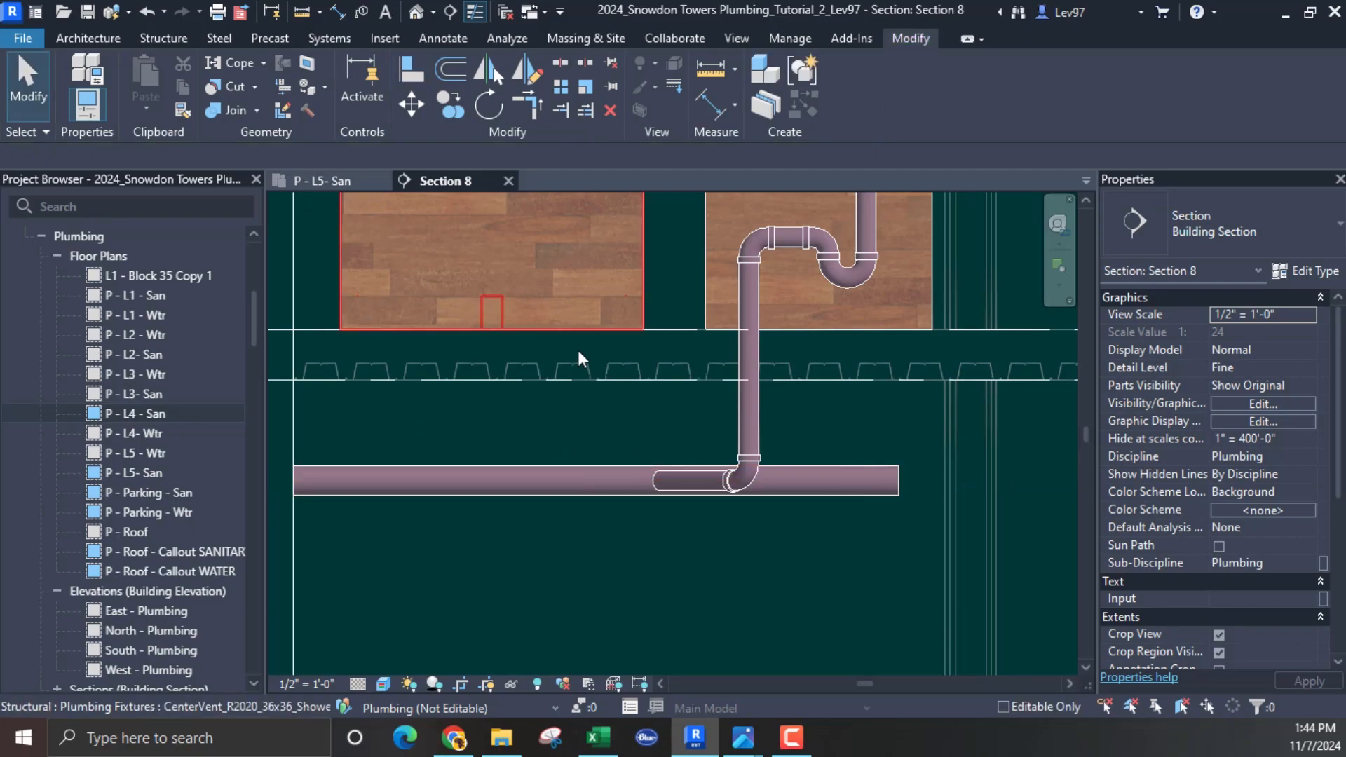
Step: In the P - L5- San plan, extend the washing machine's 45° branch pipe to connect with the 3" main
click(320, 180)
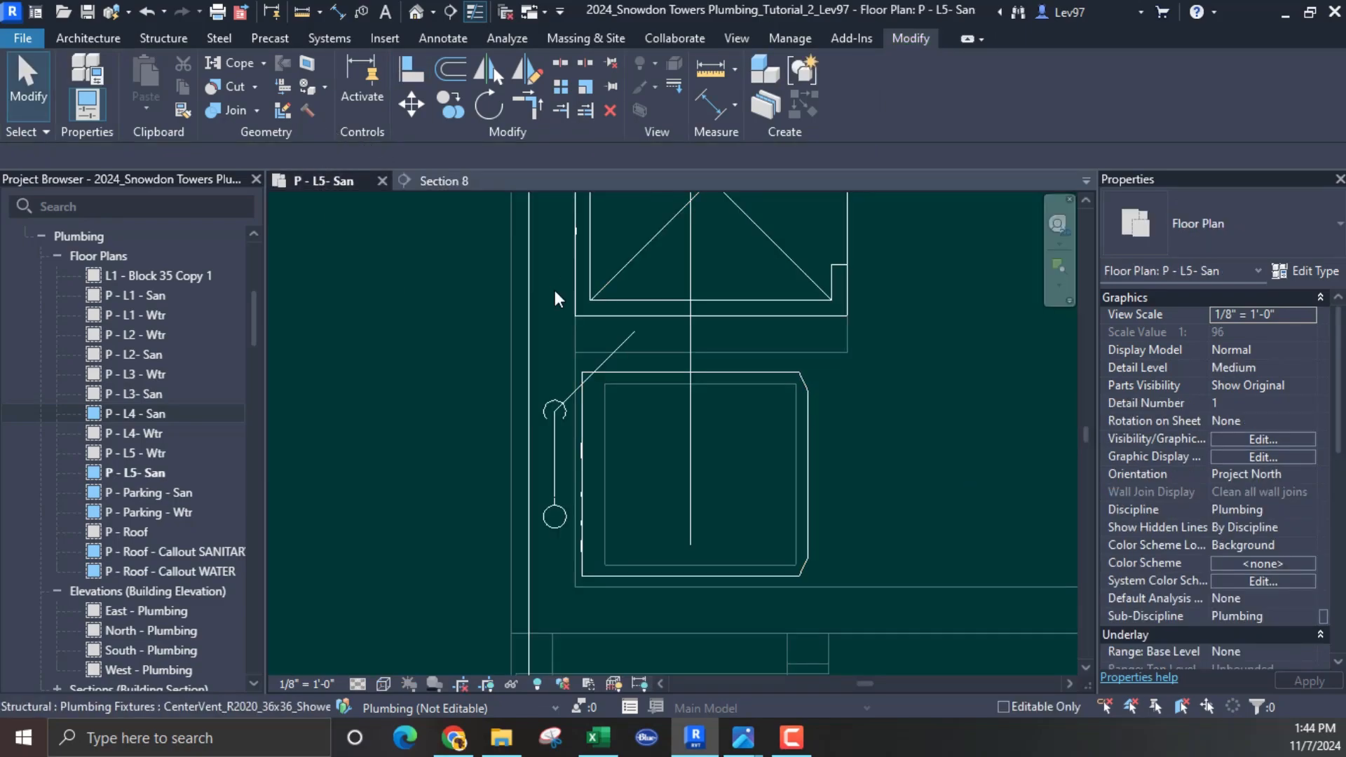
scroll(570, 413, down, 3)
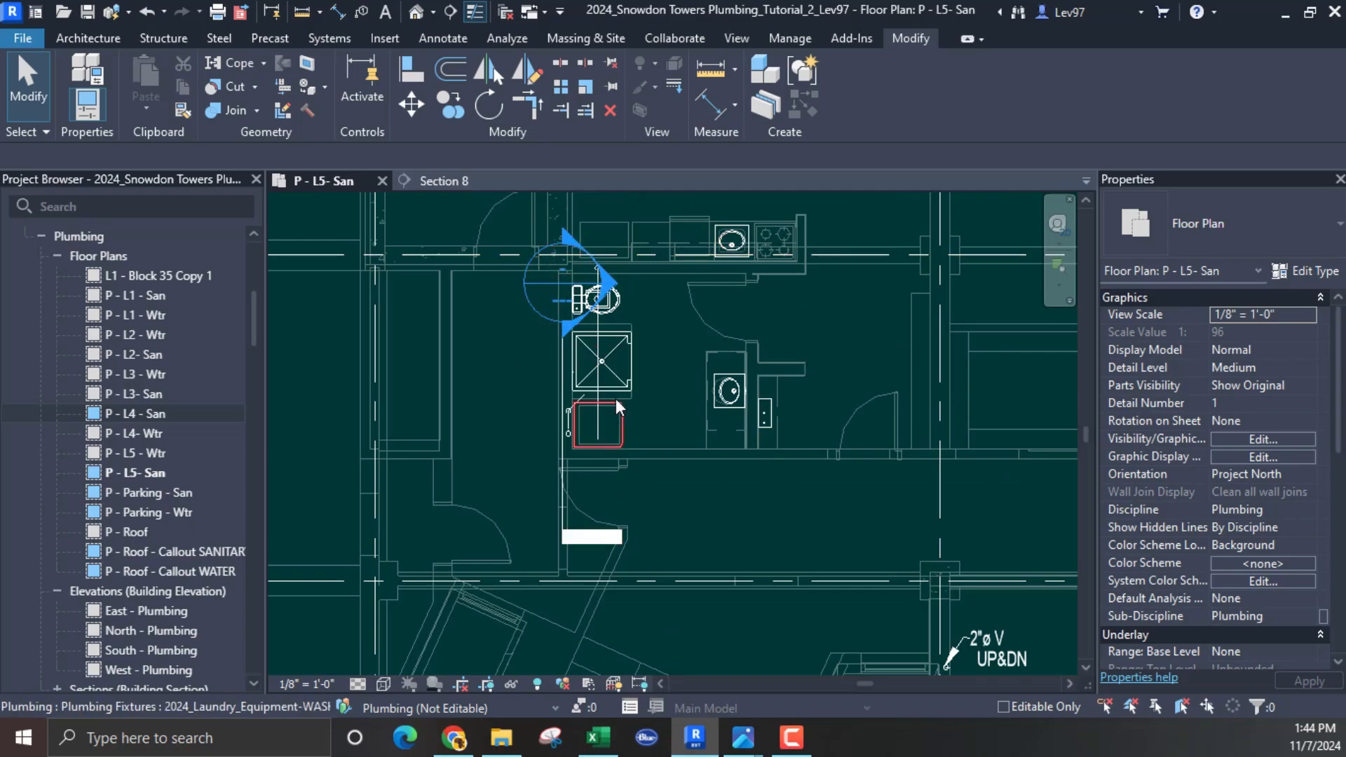
scroll(599, 410, up, 5)
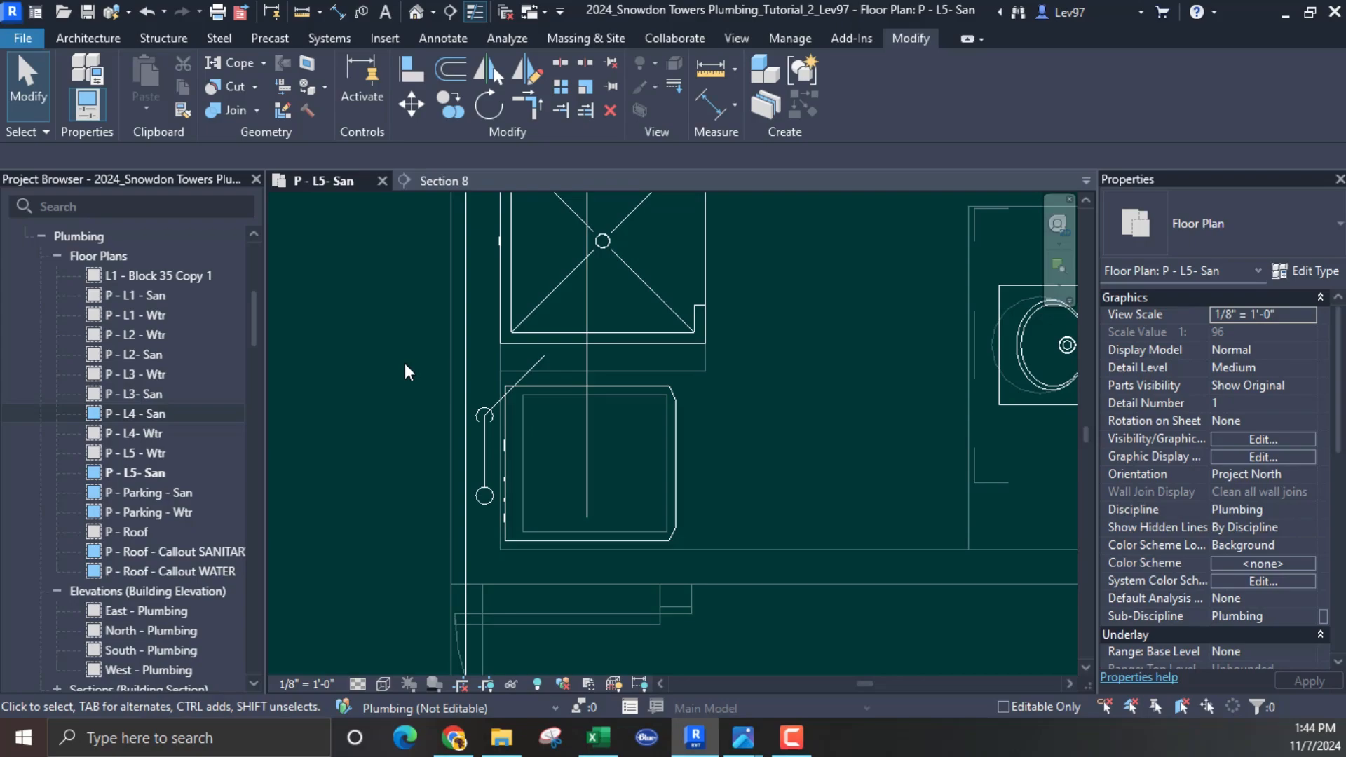
scroll(405, 363, up, 1)
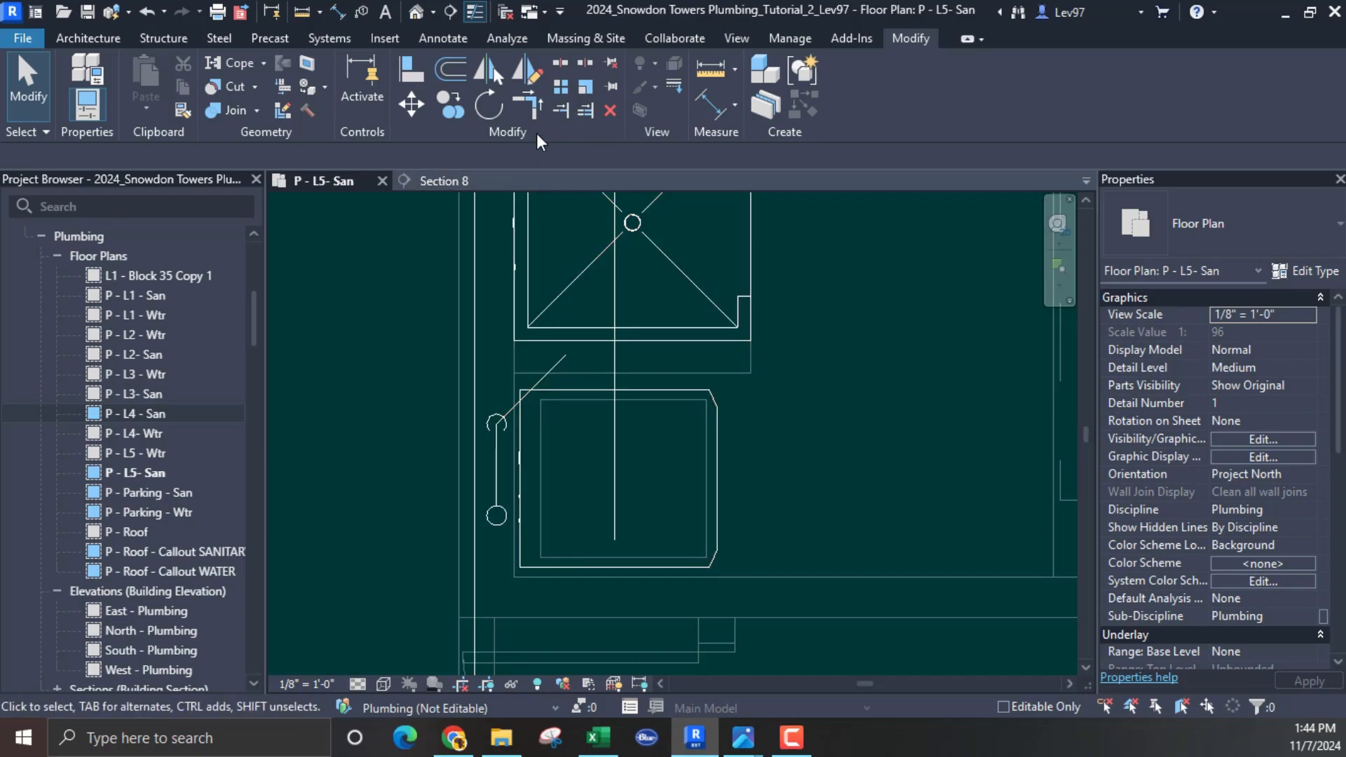
click(561, 112)
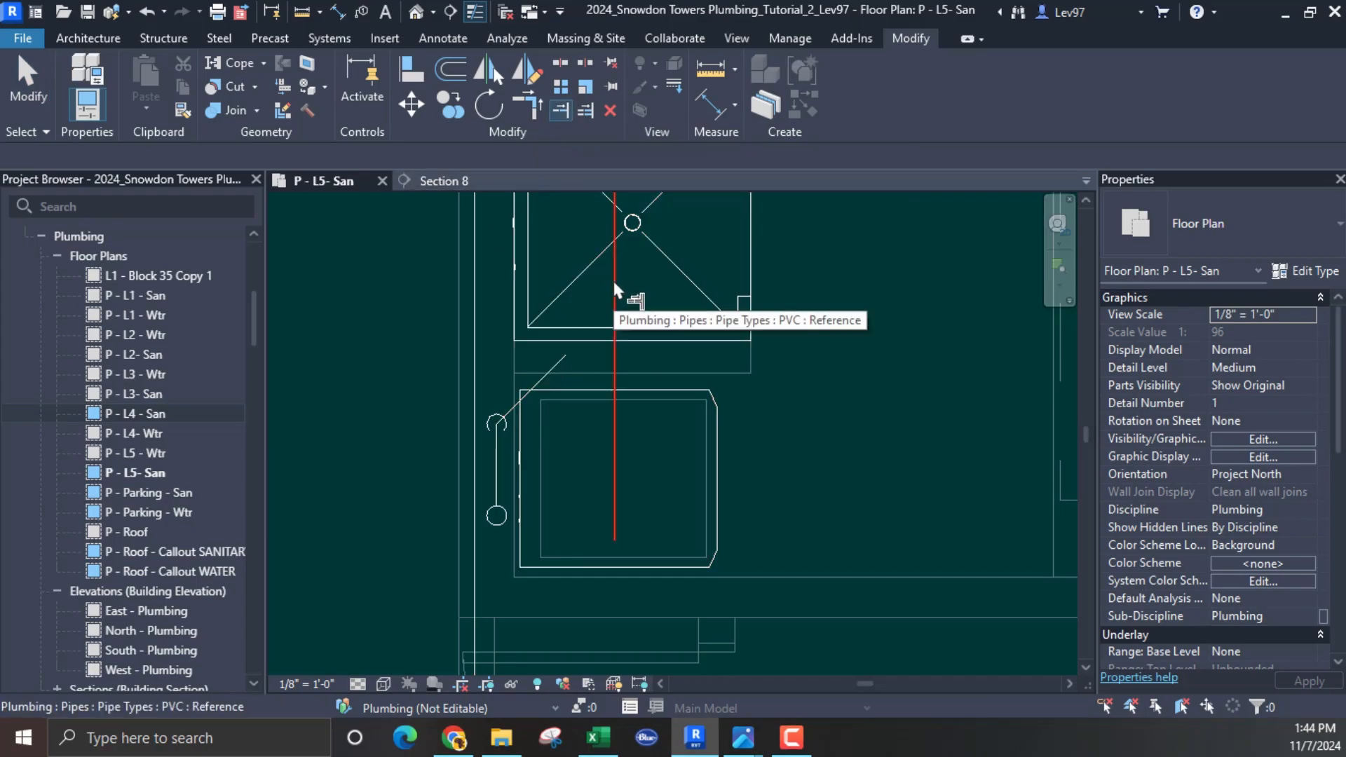
click(613, 279)
click(562, 363)
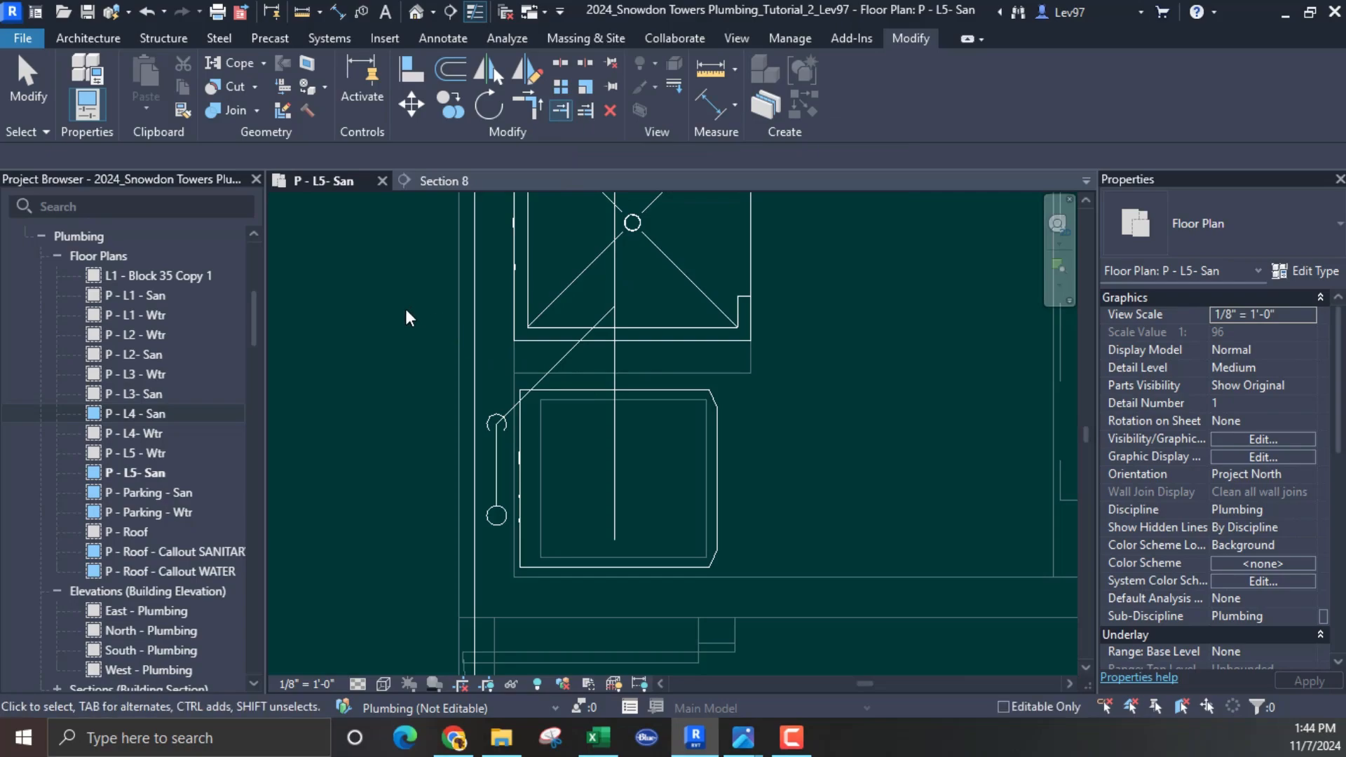
key(Escape)
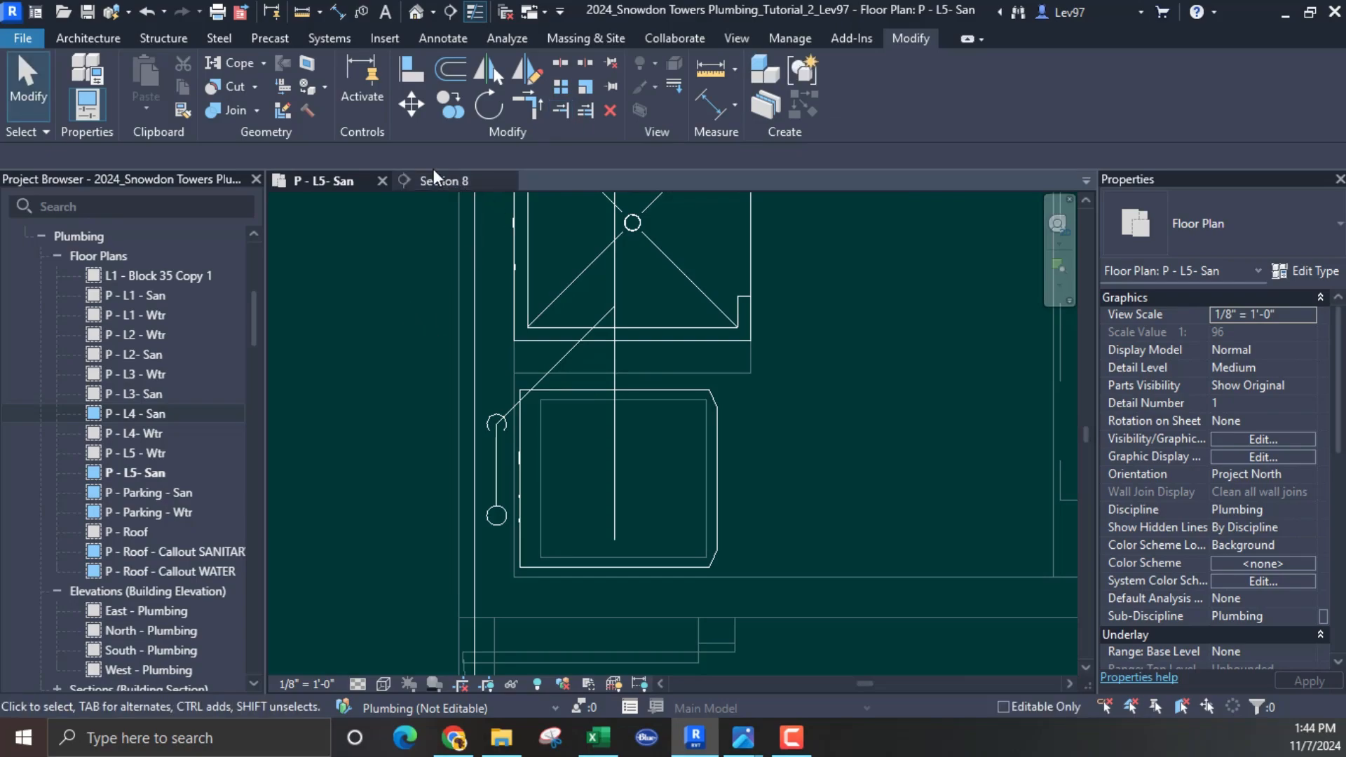
Step: Select the bathroom fixtures with their sanitary piping and isolate them in a 3D selection box
scroll(390, 339, down, 1)
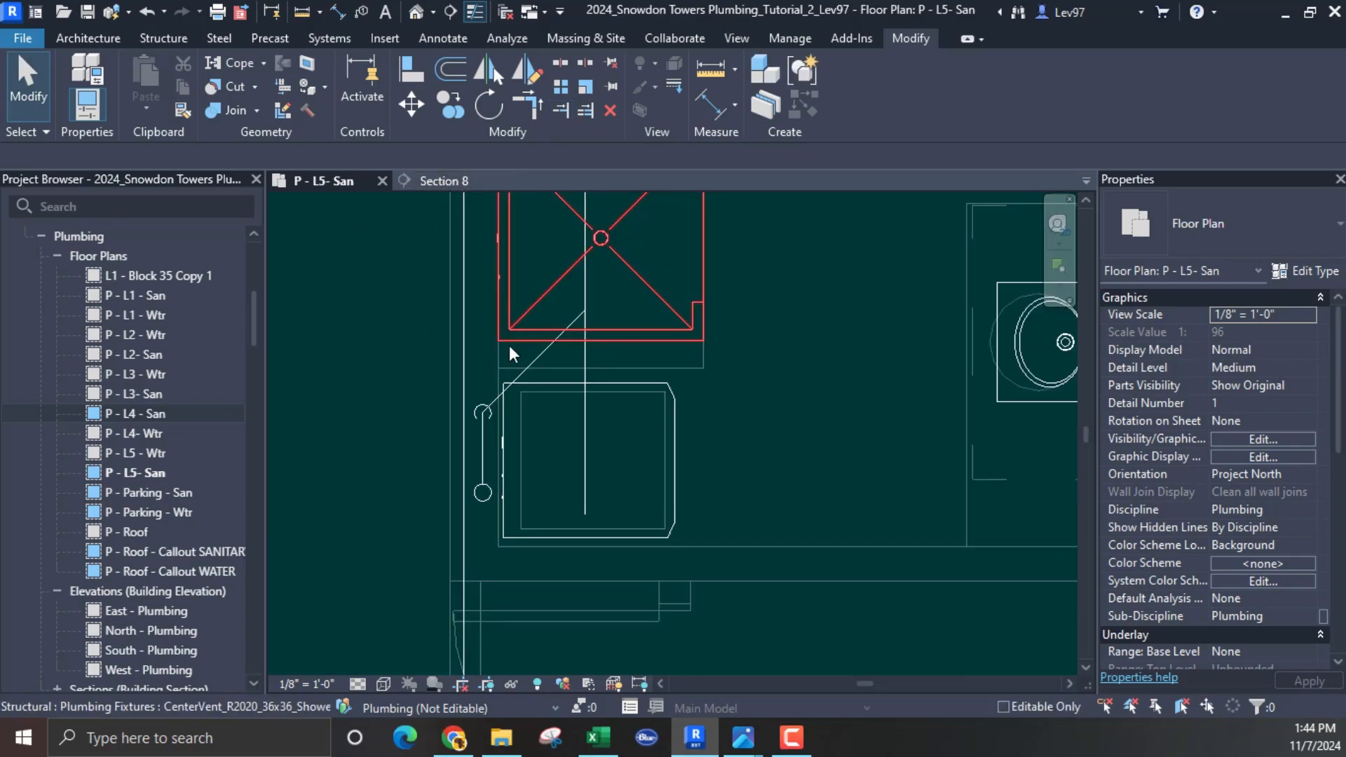
scroll(508, 344, down, 3)
scroll(503, 376, down, 2)
middle_drag(445, 338, 616, 393)
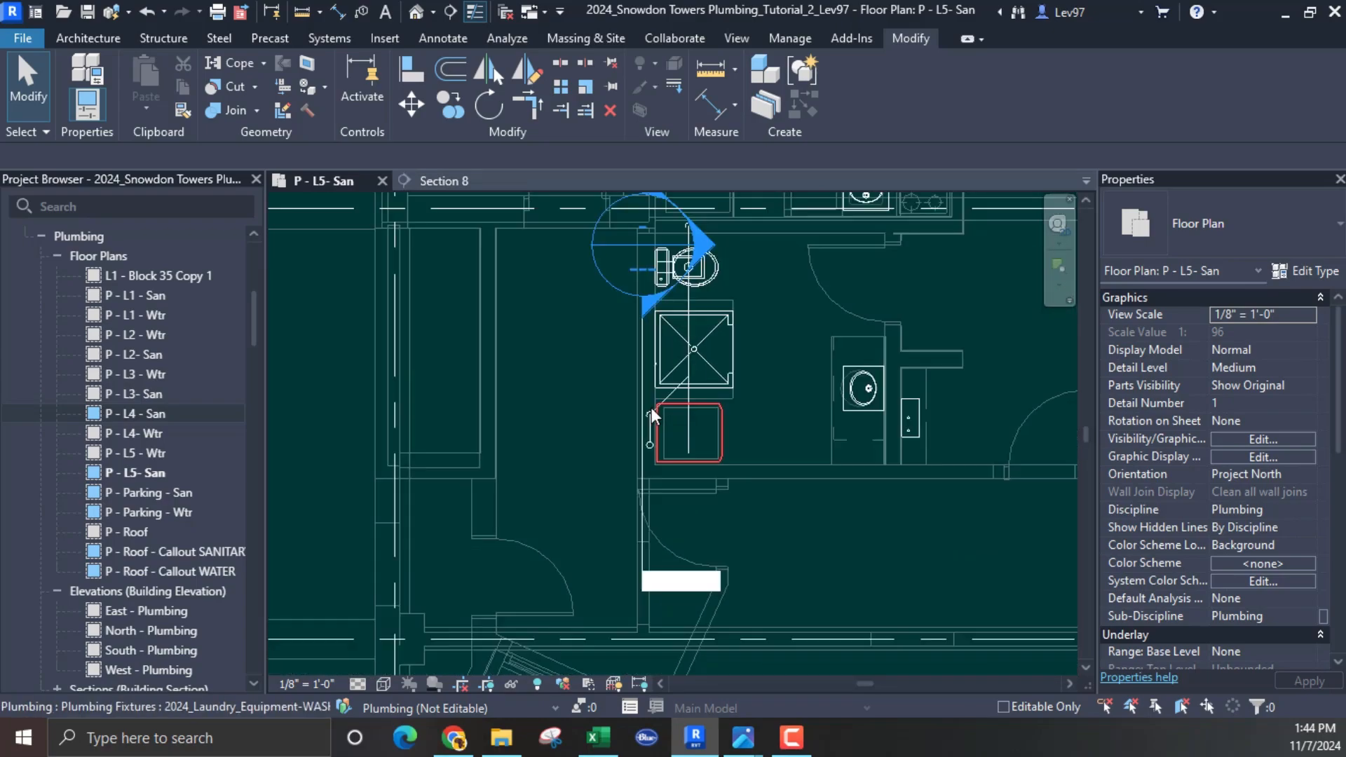
drag(548, 210, 898, 518)
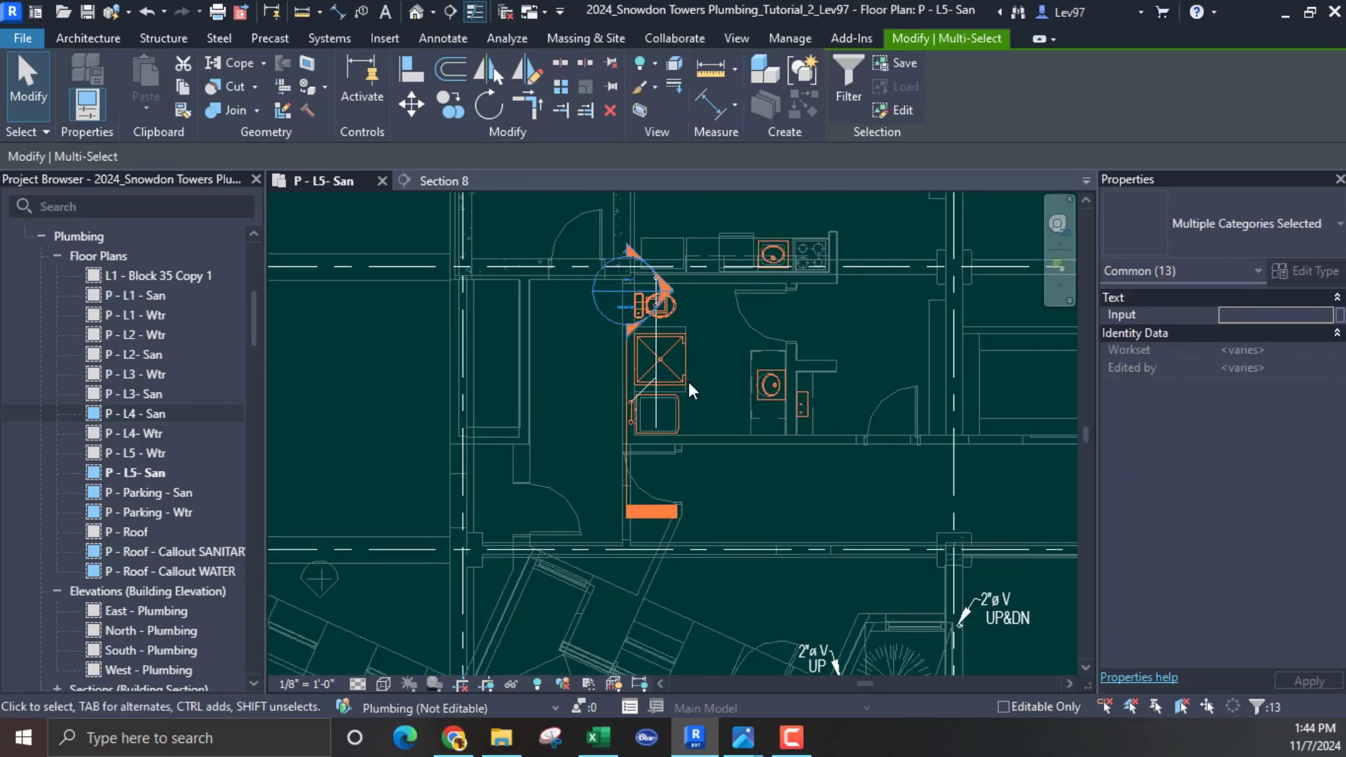
click(642, 115)
click(453, 439)
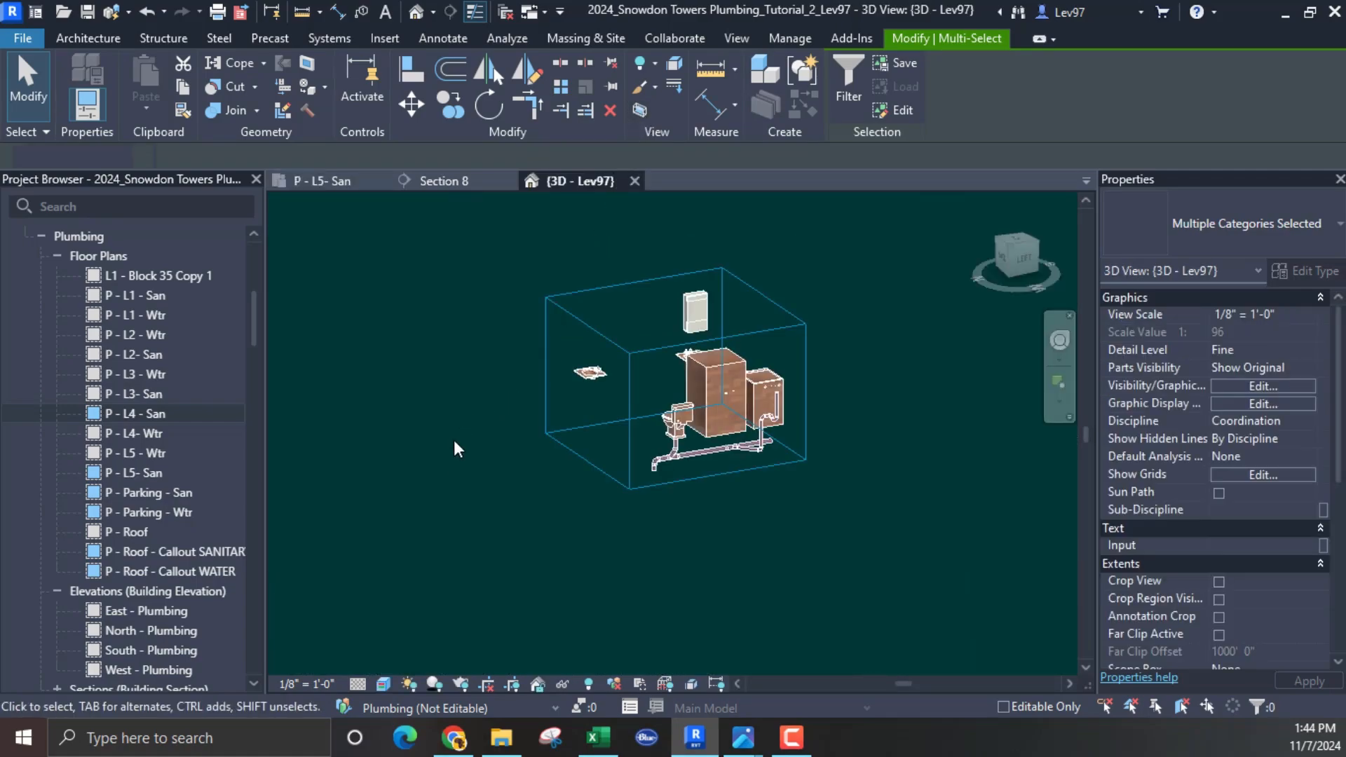
scroll(768, 502, up, 10)
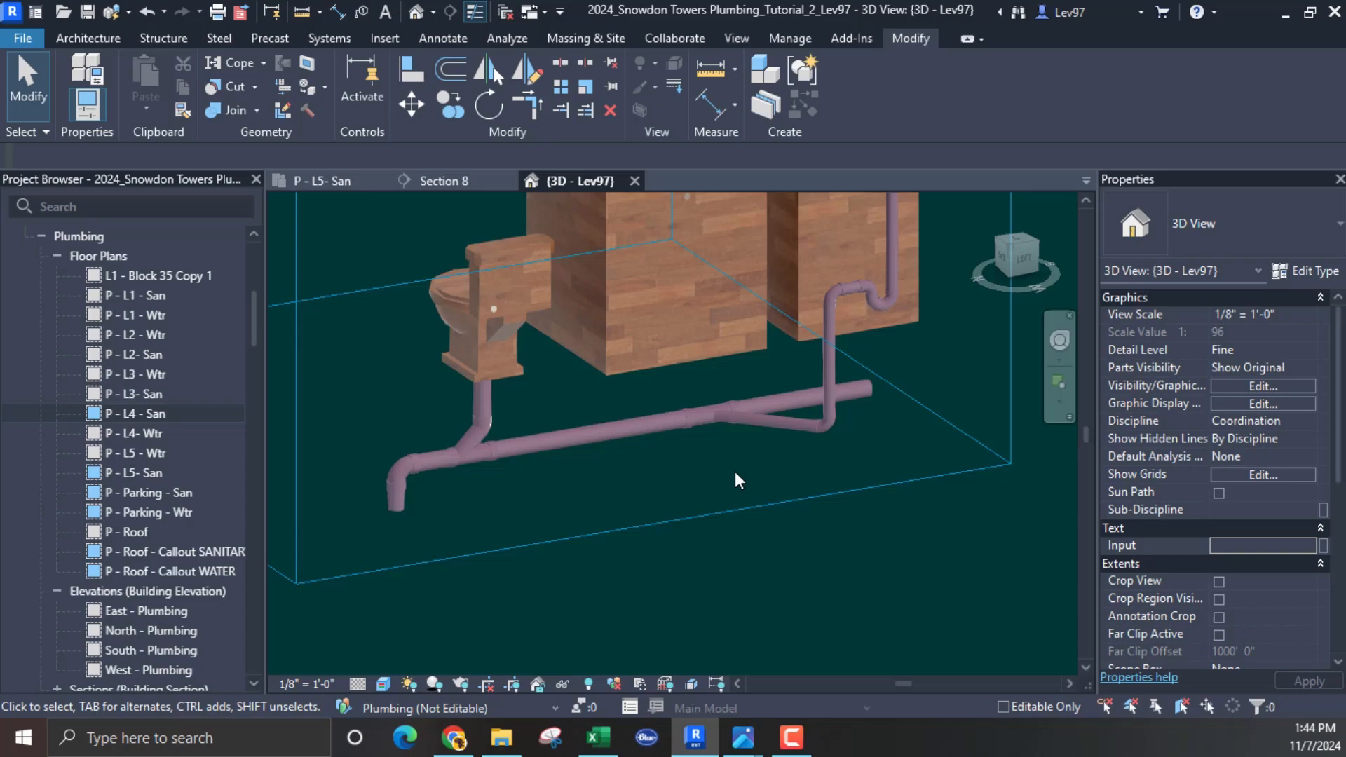
scroll(720, 527, down, 10)
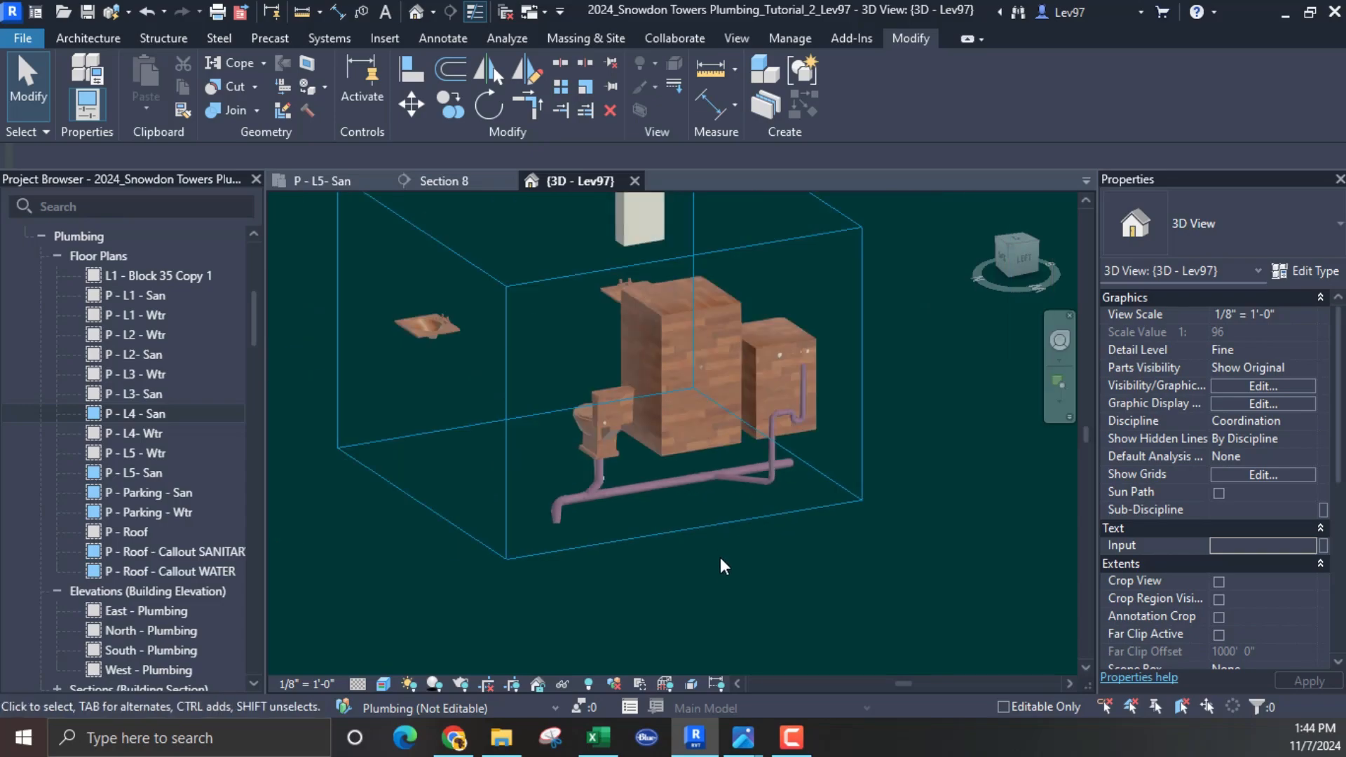
Step: Synchronize the model with the central file
click(128, 12)
click(166, 82)
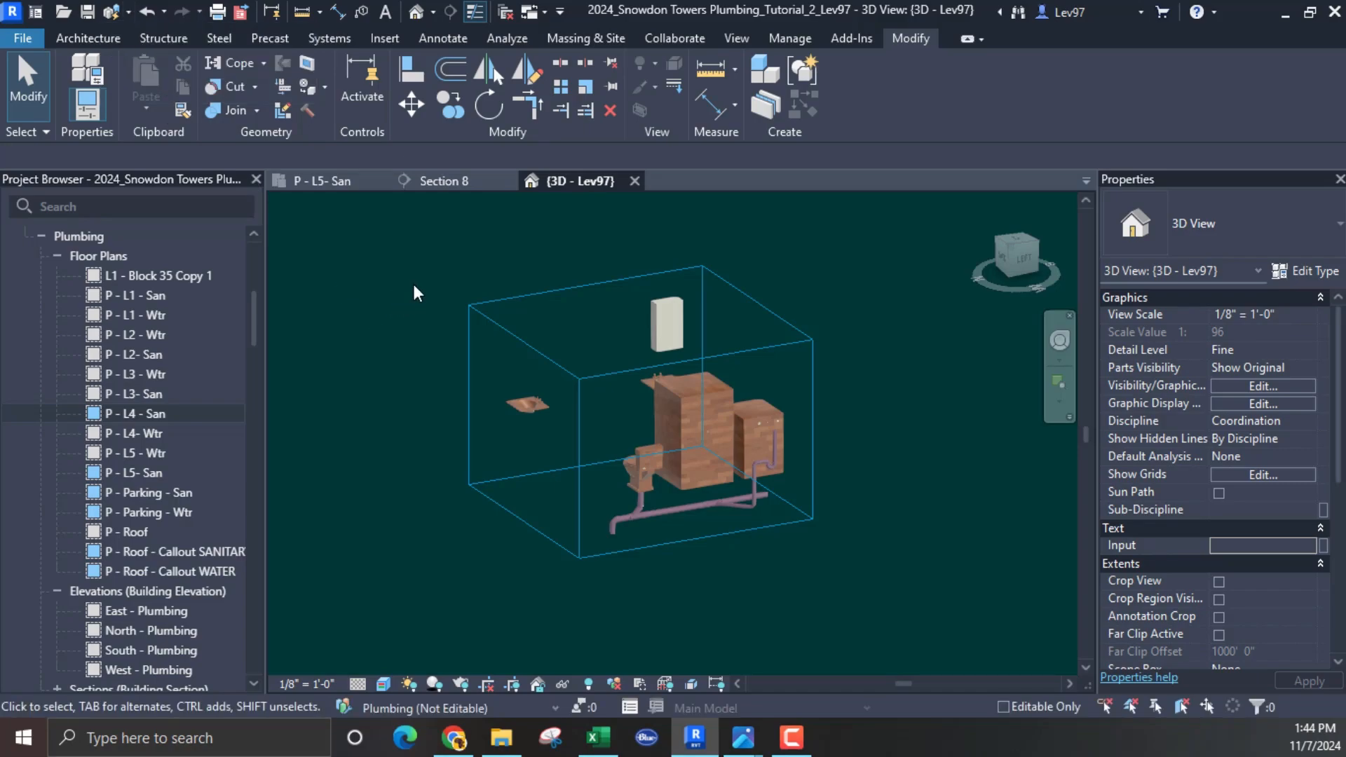
Step: Examine the washing machine trap, its branch and the connection to the 3" main in 3D, comparing with Section 8
shift+middle_drag(417, 279, 457, 436)
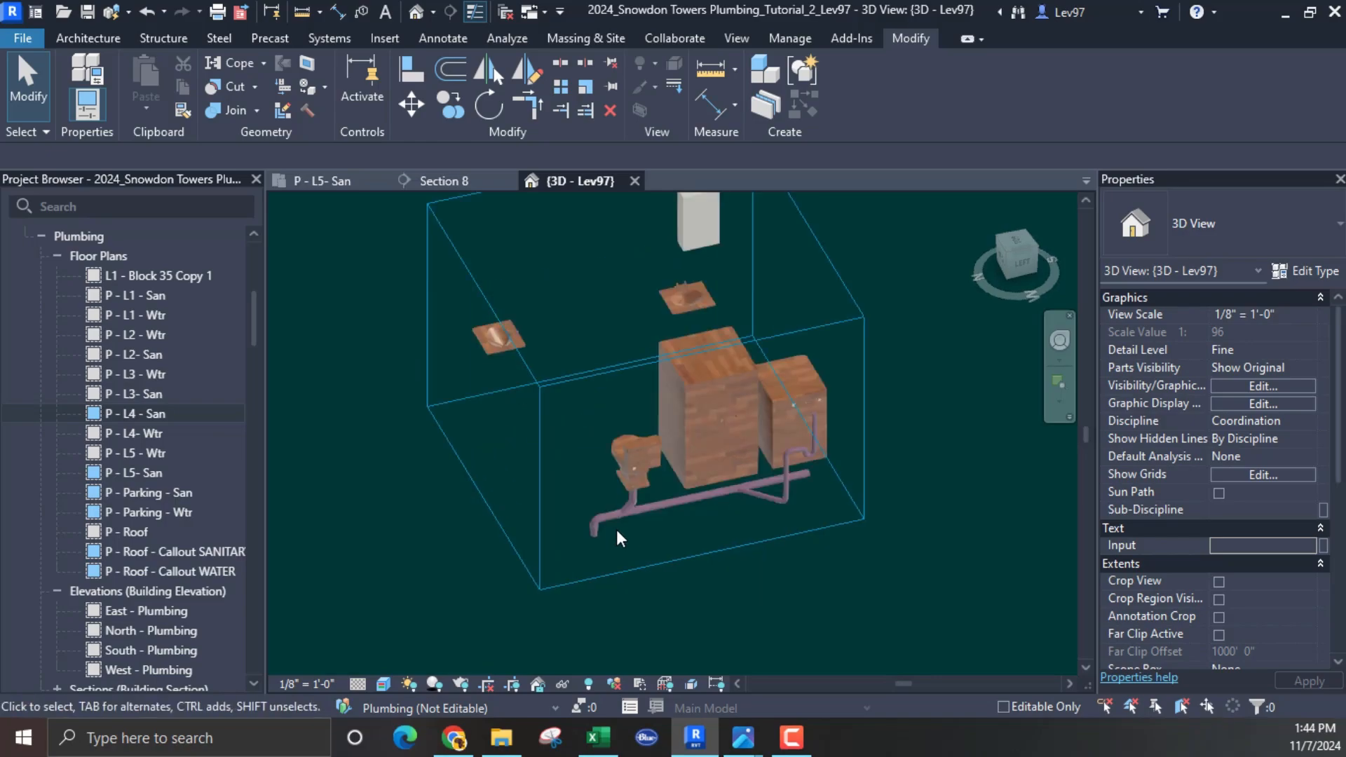
shift+middle_drag(356, 486, 15, 519)
shift+middle_drag(301, 554, 308, 507)
click(325, 183)
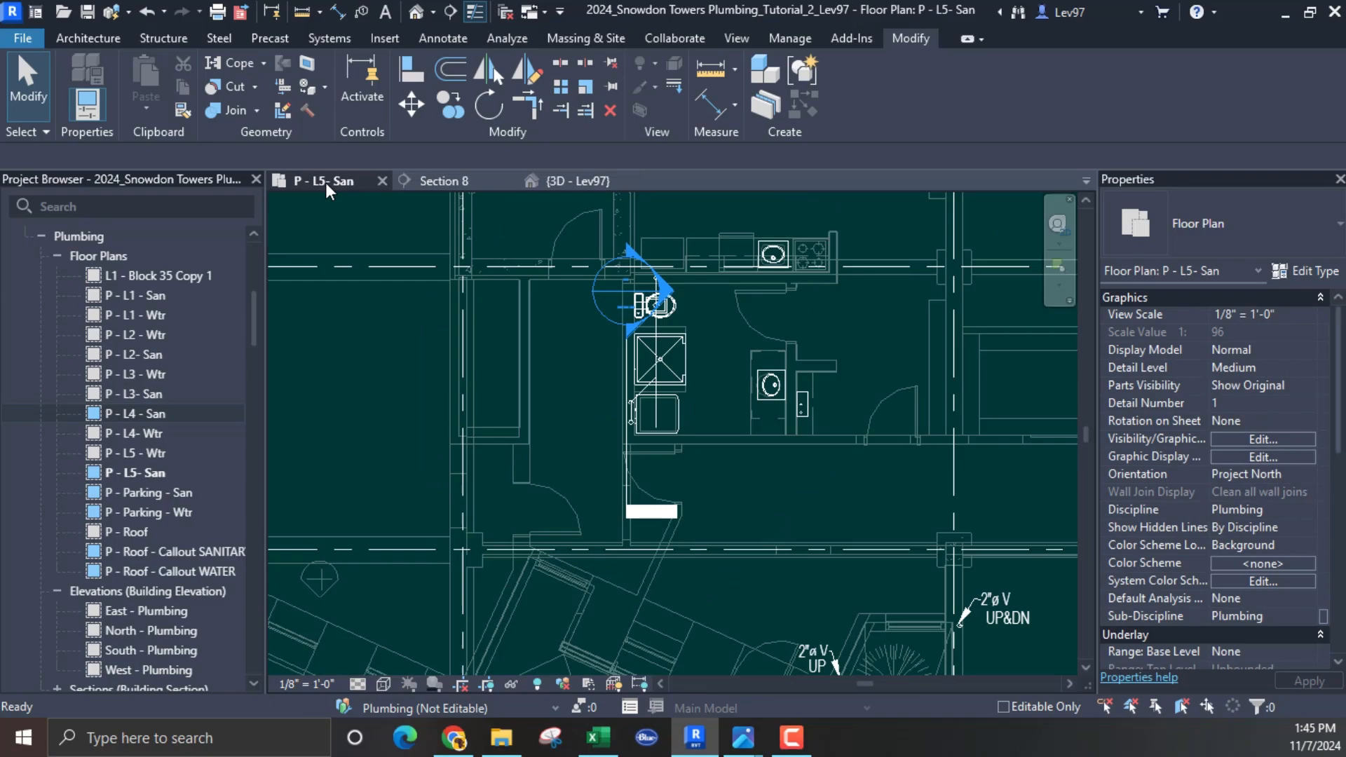
click(452, 179)
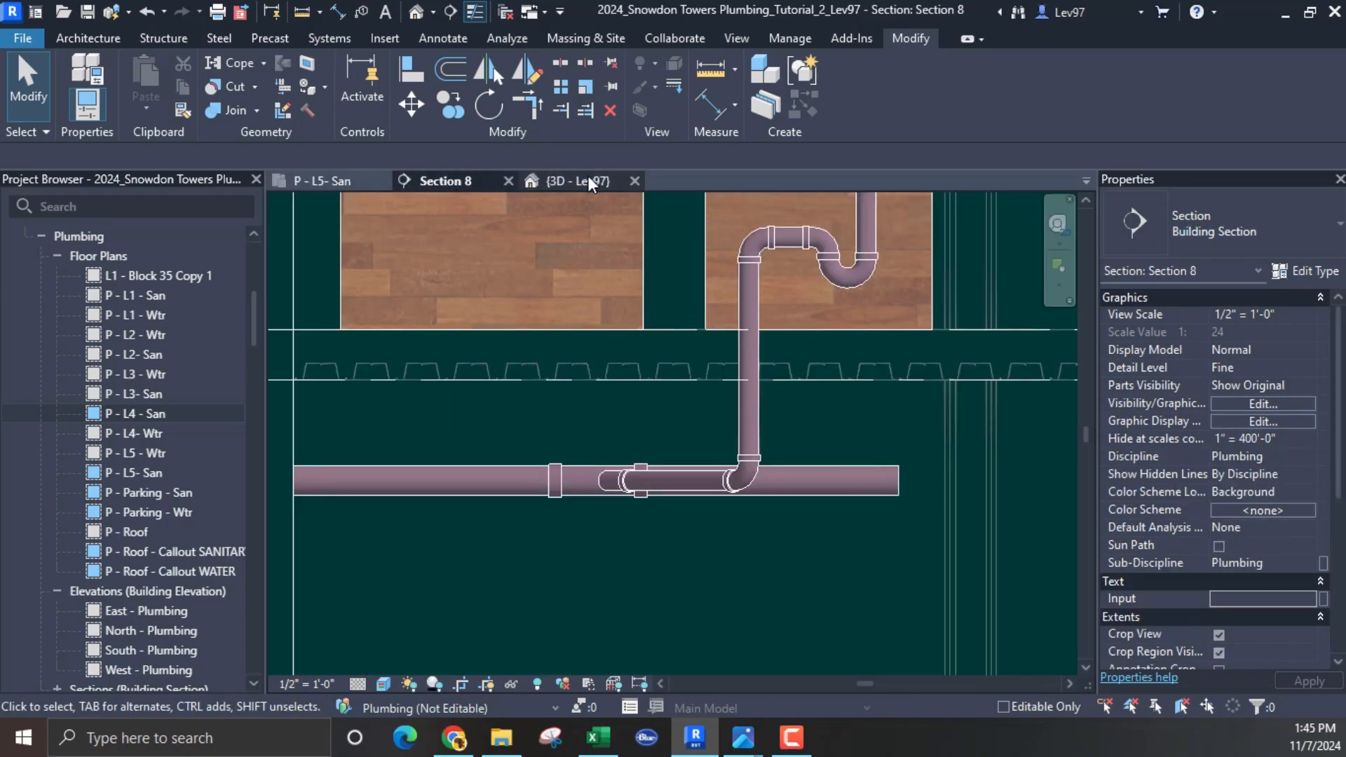
click(595, 180)
shift+middle_drag(371, 396, 462, 320)
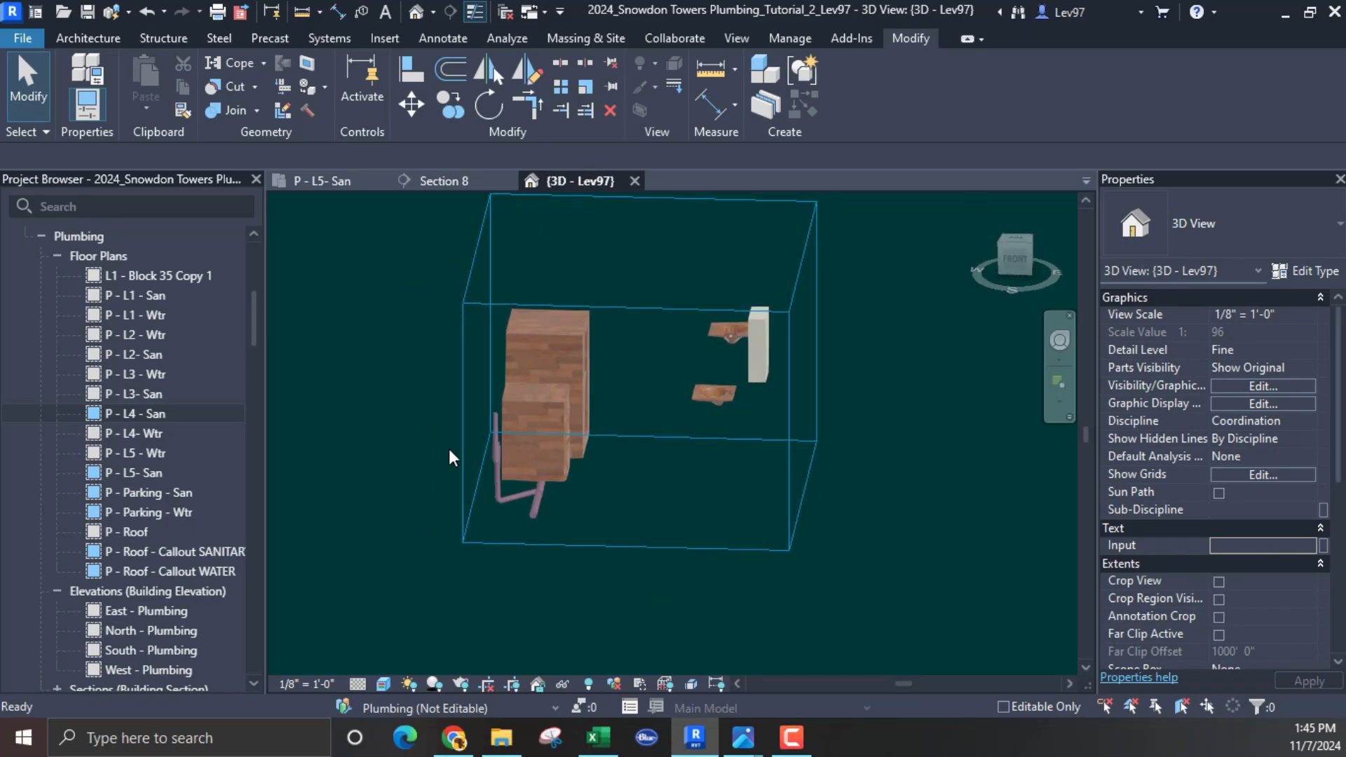
scroll(507, 482, up, 5)
shift+middle_drag(376, 464, 471, 465)
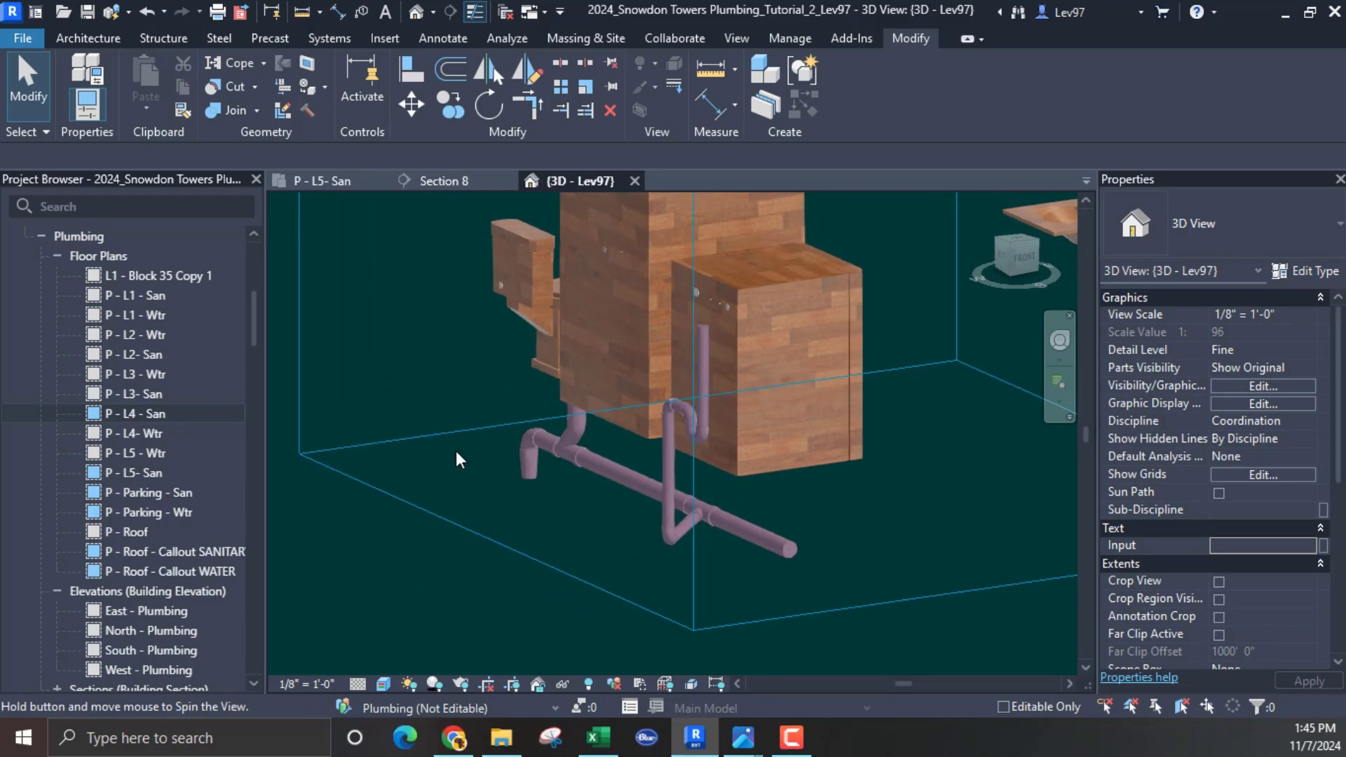
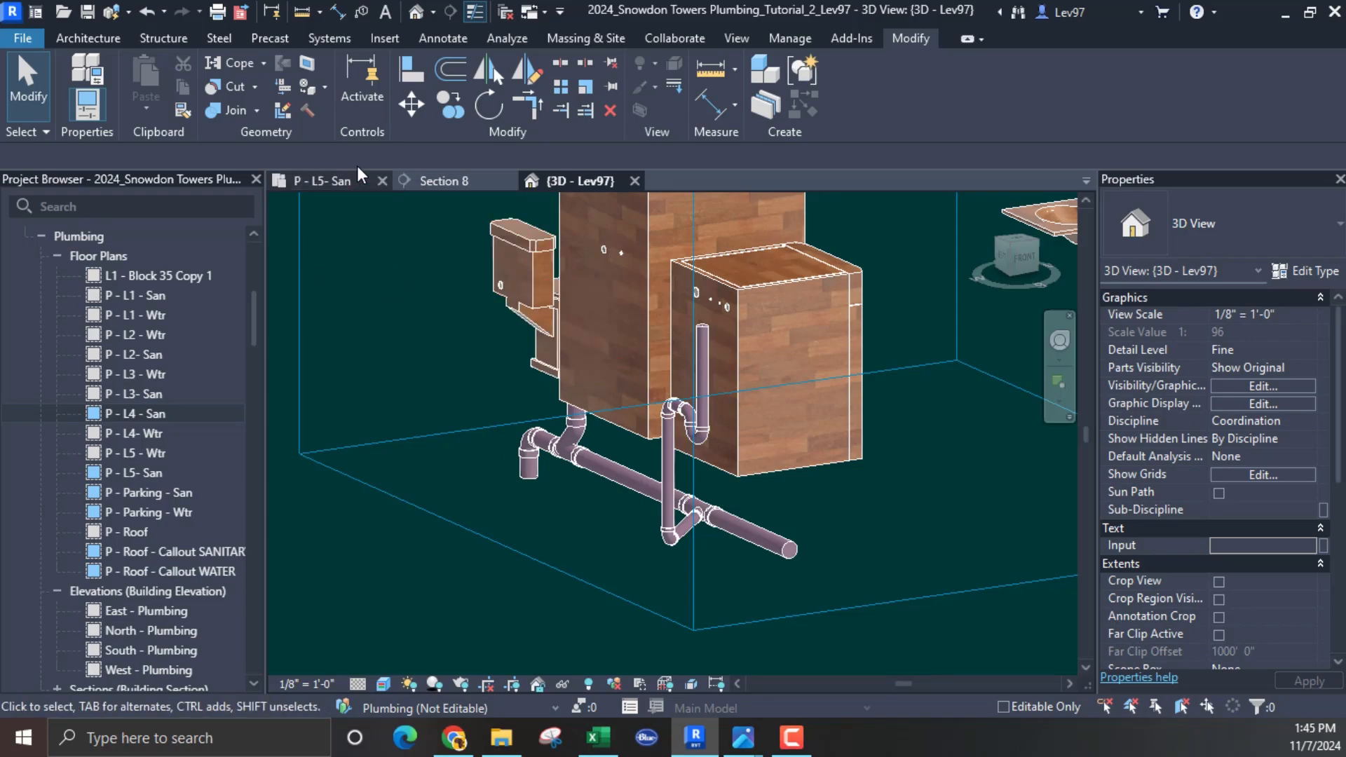
Step: In the P - L5- San plan, move the section line behind the toilet and shower away from the fixtures, beyond the wall
click(343, 181)
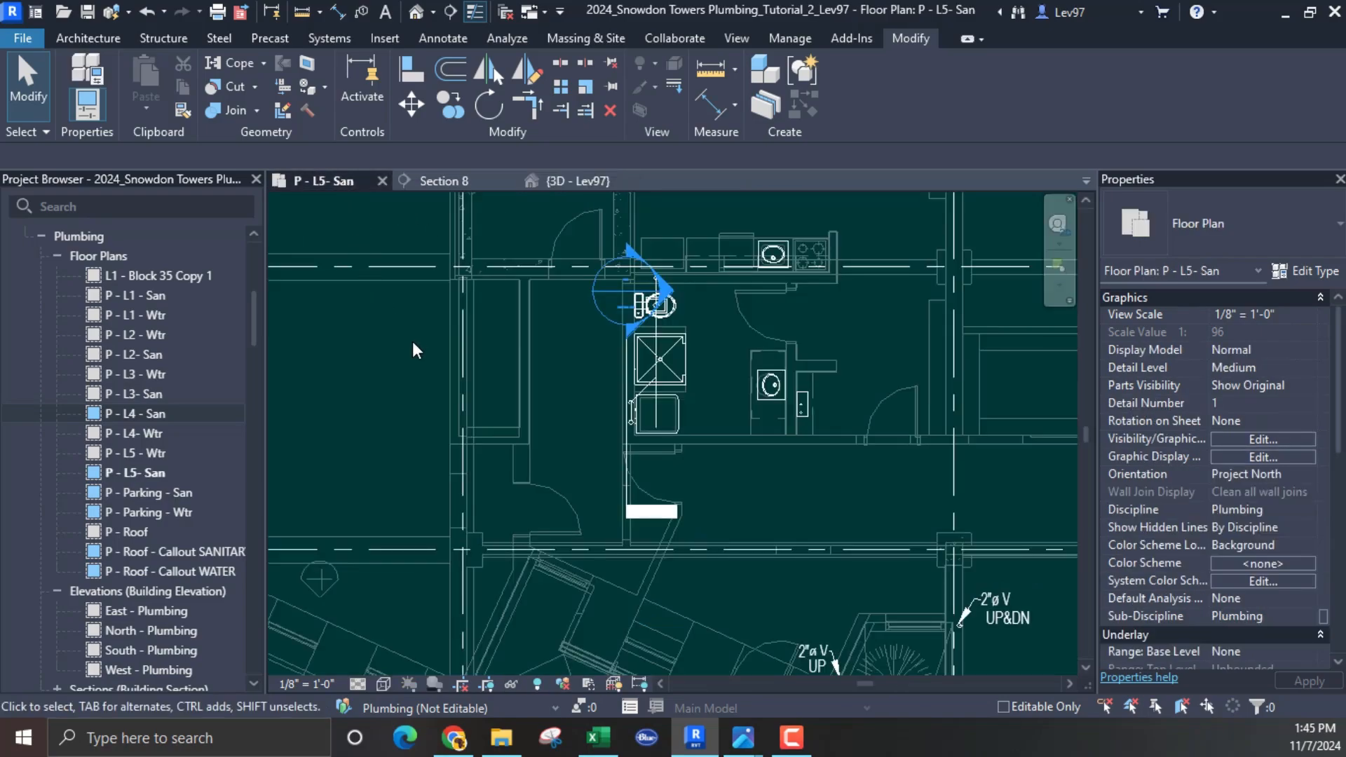
middle_drag(546, 367, 444, 382)
scroll(611, 355, up, 3)
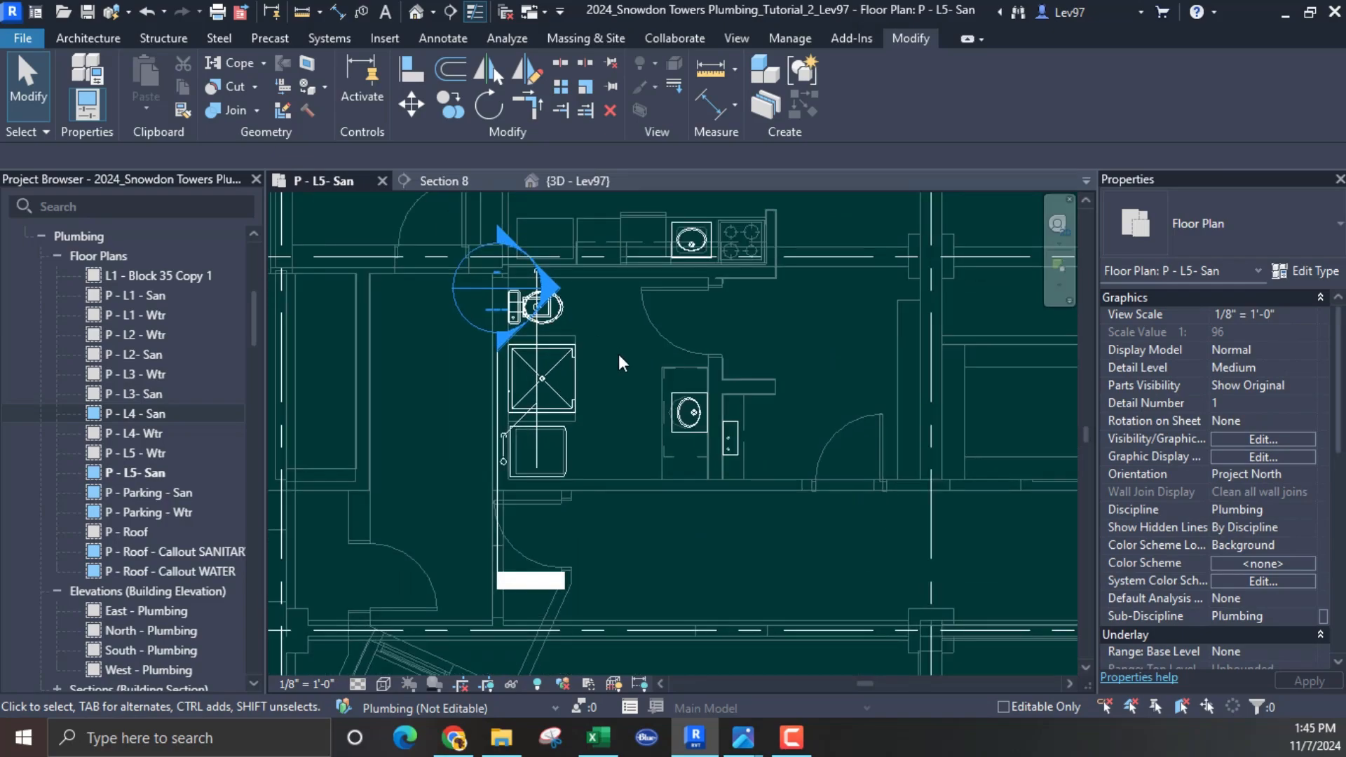
middle_drag(617, 364, 671, 380)
scroll(663, 373, up, 1)
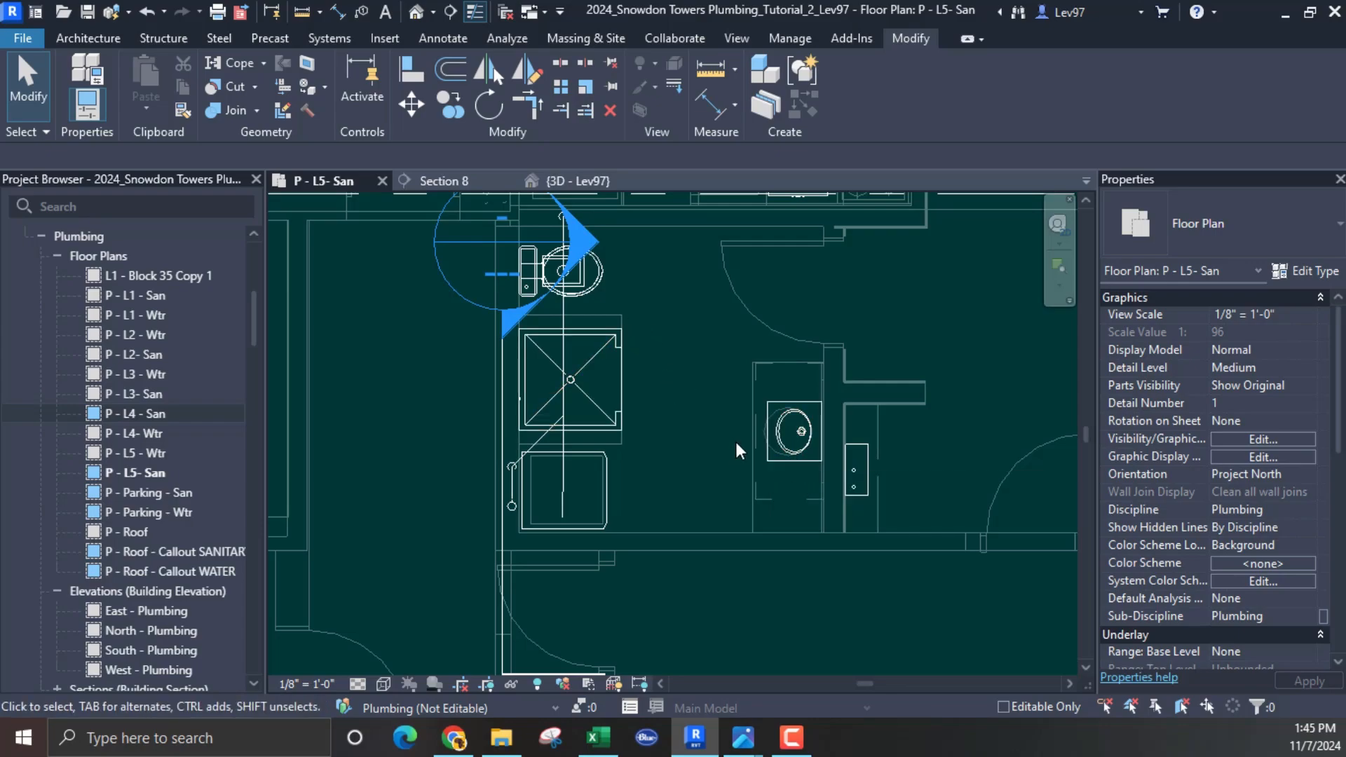
middle_drag(744, 294, 766, 456)
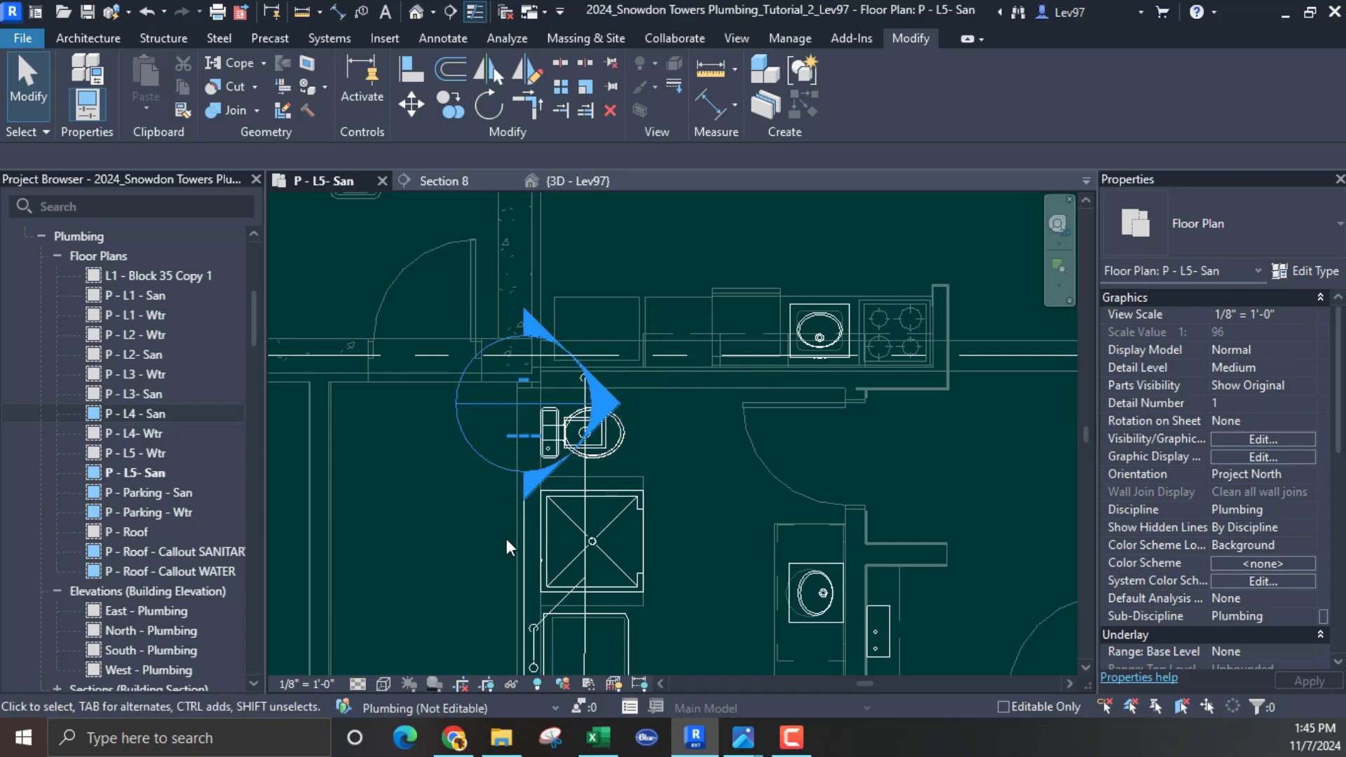
drag(526, 545, 461, 485)
Step: Cap the open end of the 3" sanitary pipe under the washing machine
middle_drag(717, 471, 735, 390)
scroll(737, 412, up, 2)
scroll(606, 532, up, 3)
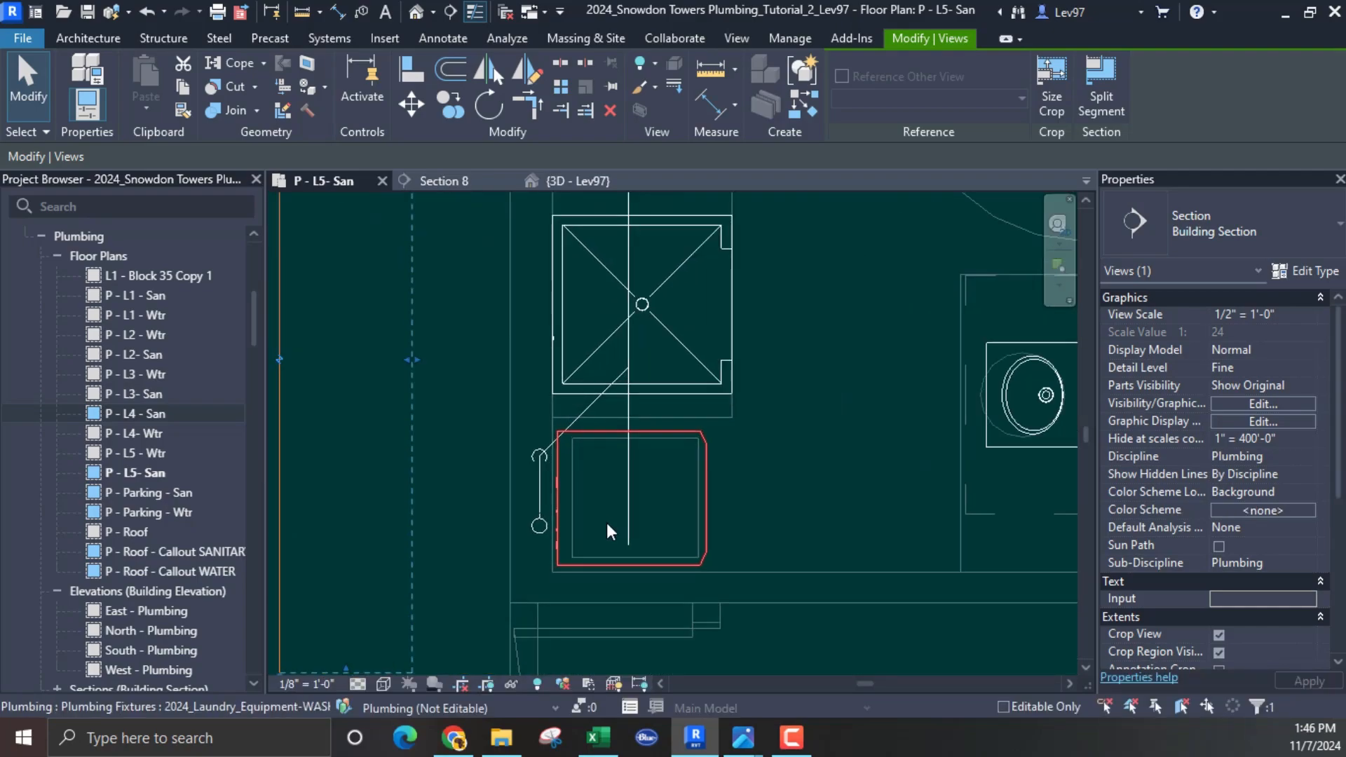
scroll(606, 532, up, 1)
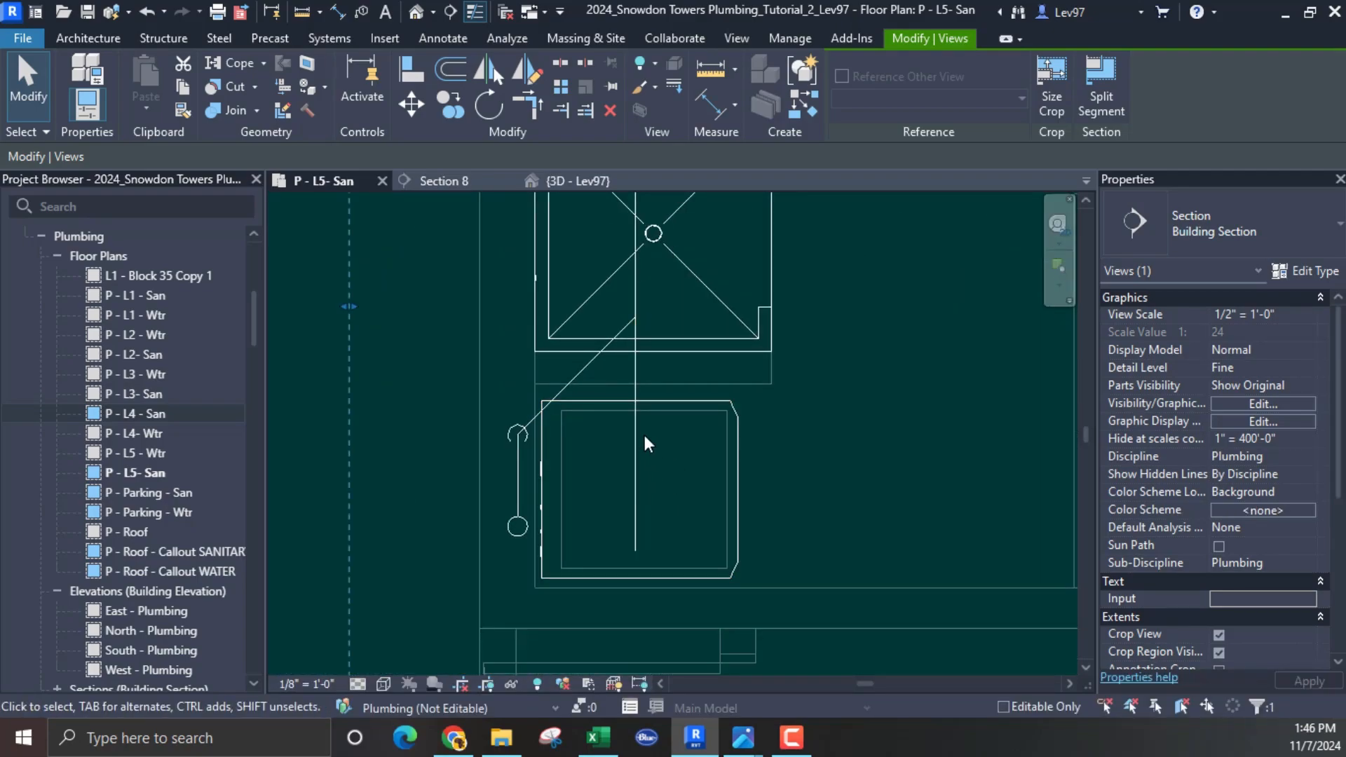
click(635, 392)
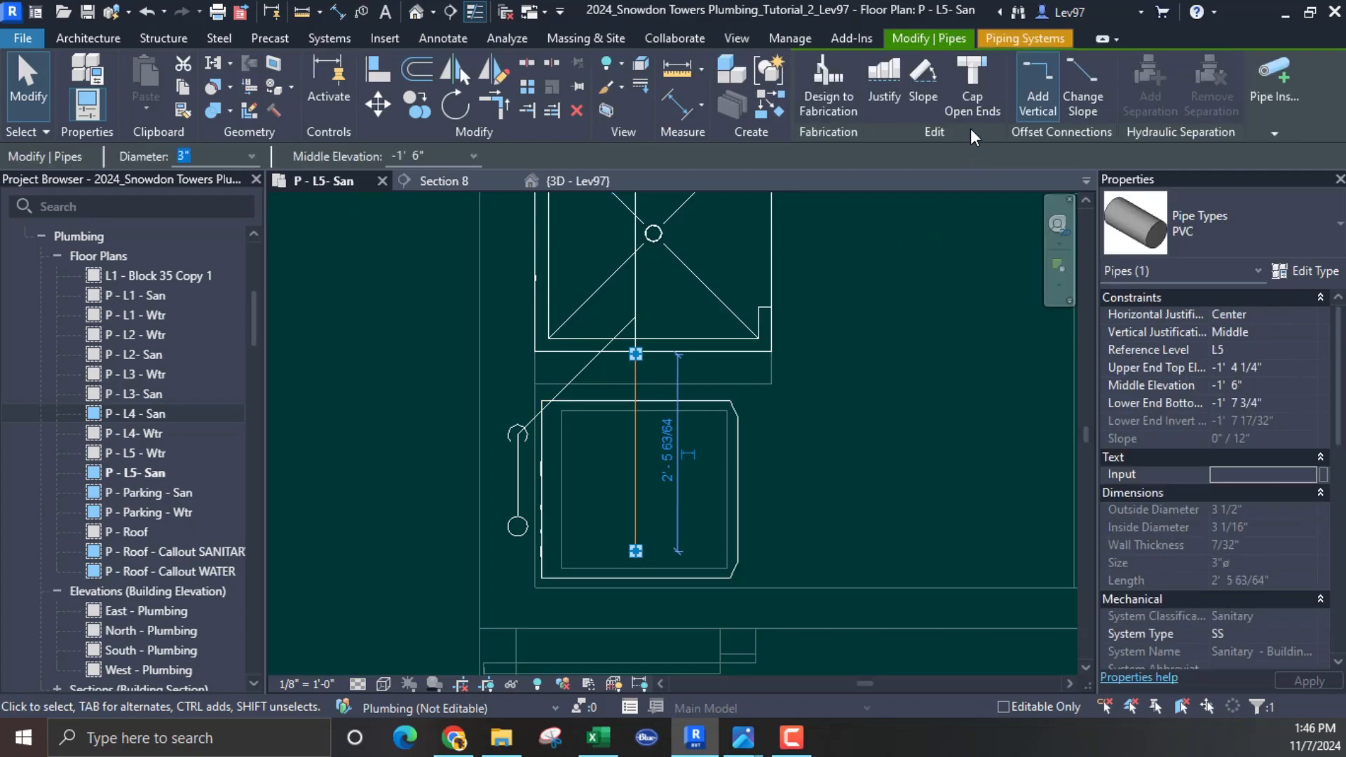
click(980, 96)
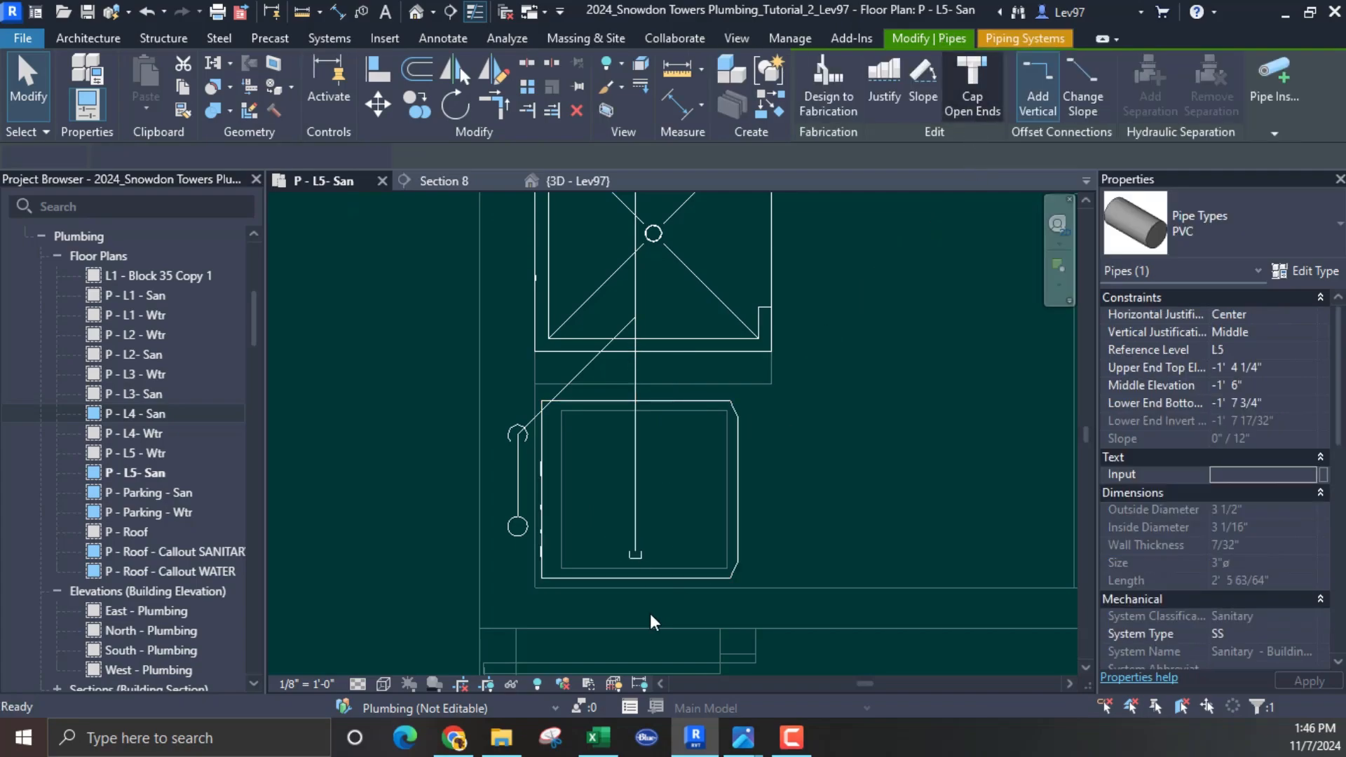
click(830, 490)
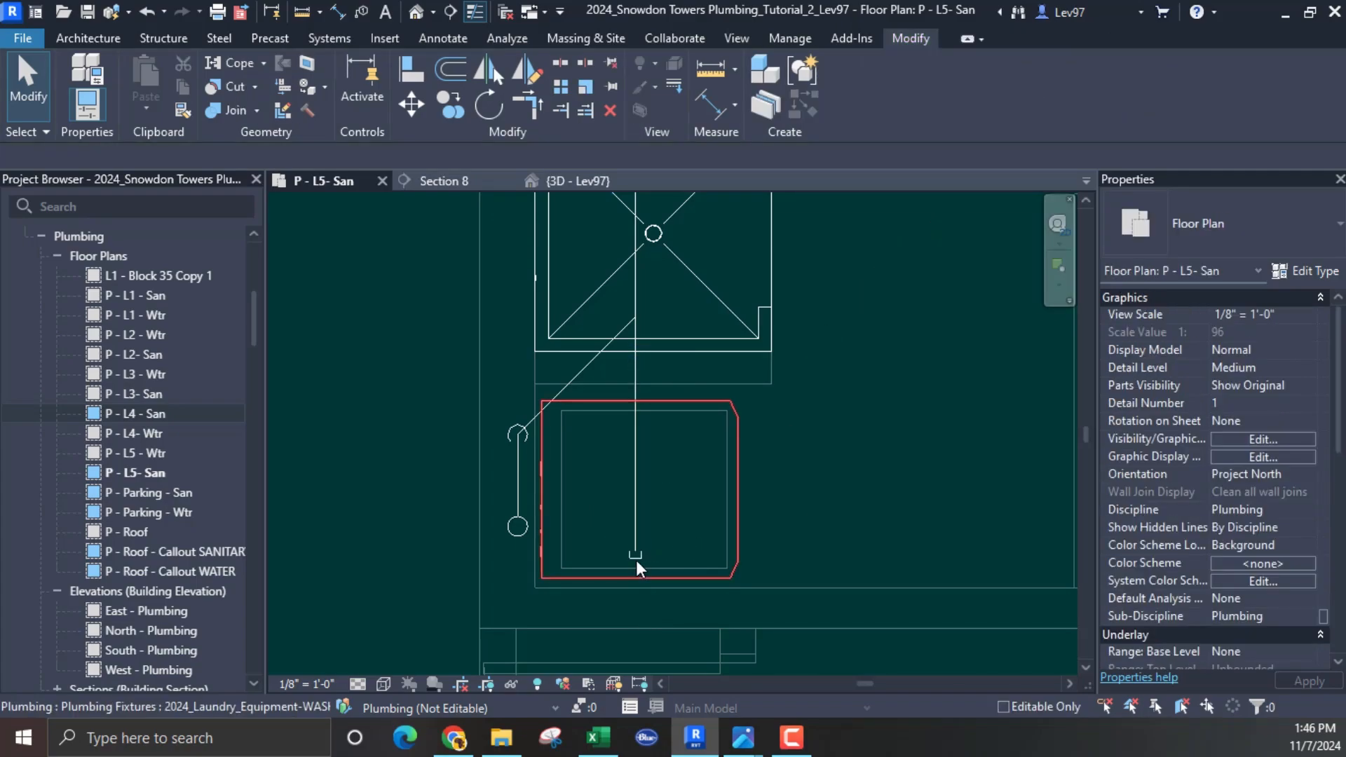
Step: Shorten the 3" sanitary pipe by nudging its end plug up from under the washing machine into the gap below the shower
click(634, 510)
key(Escape)
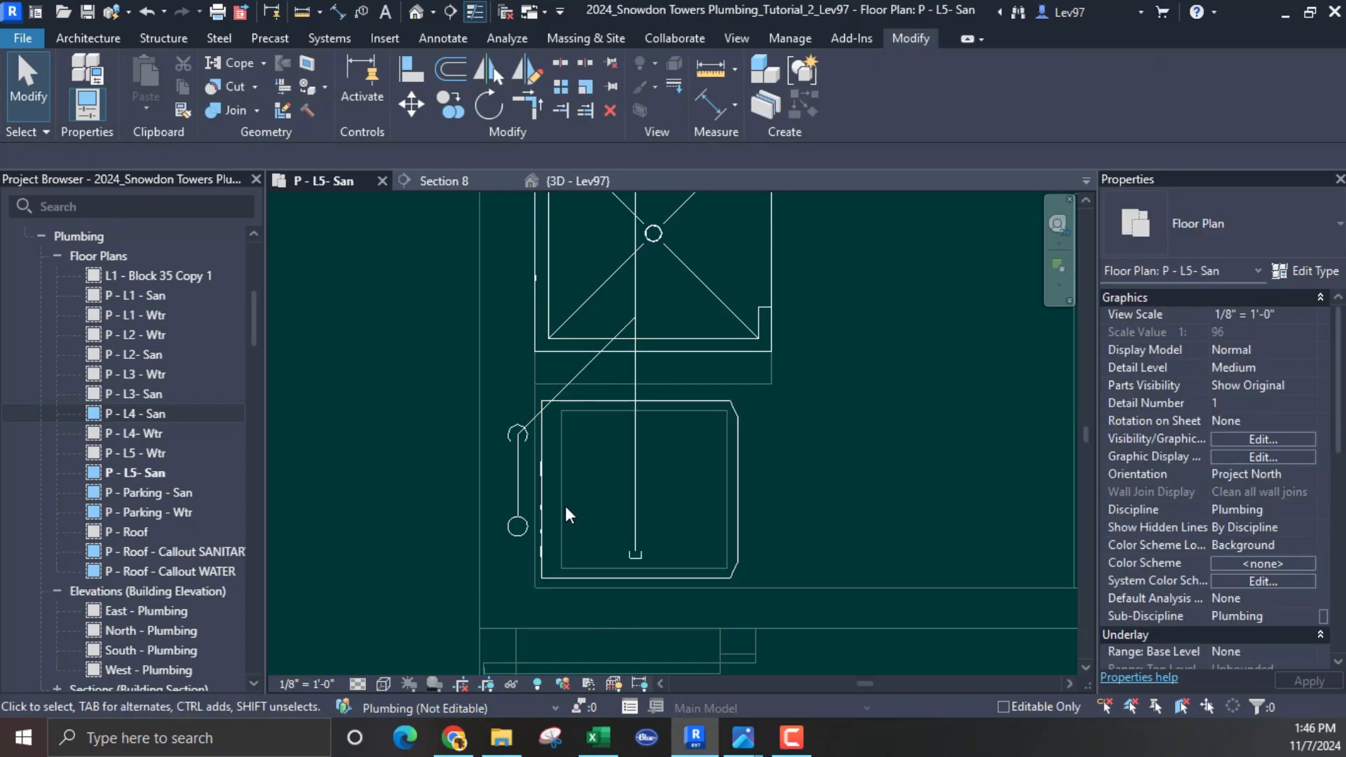
click(630, 559)
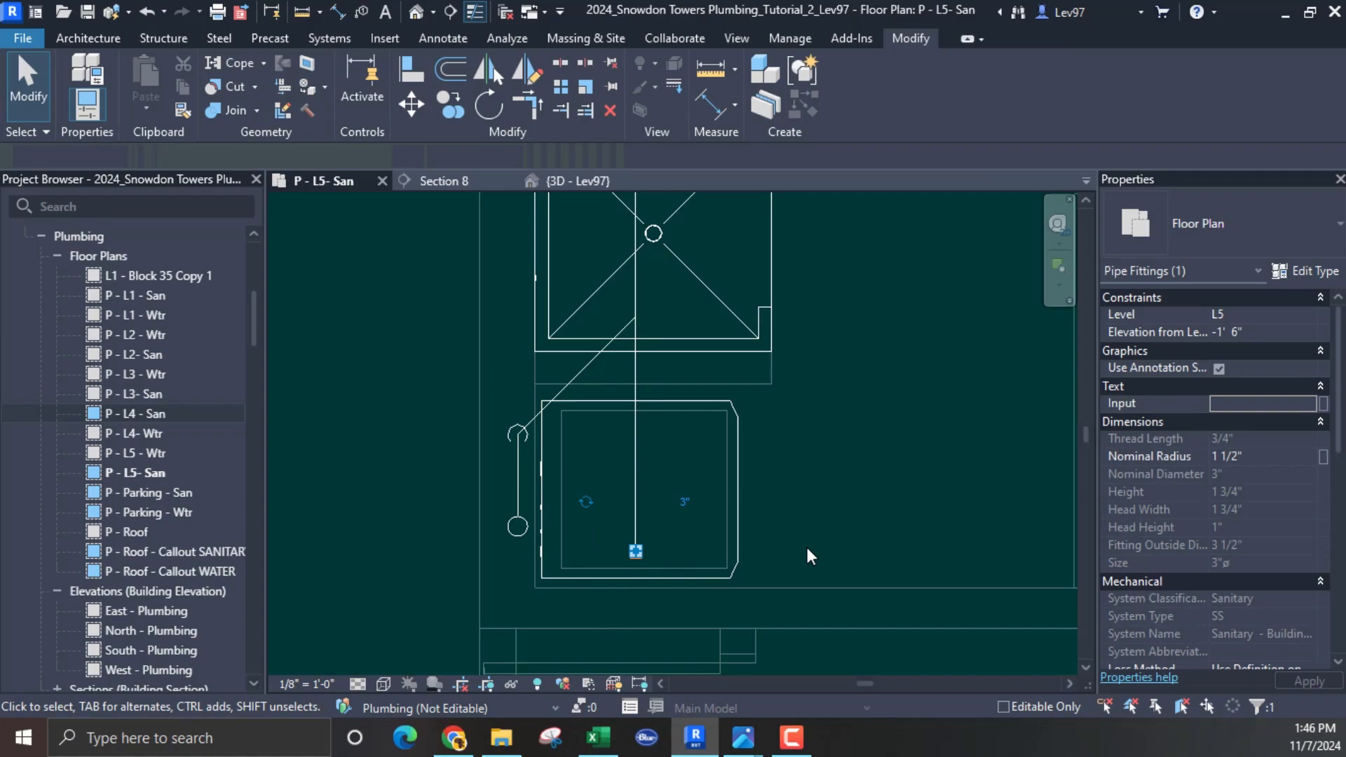
key(Up)
key(Up)
key(Up)
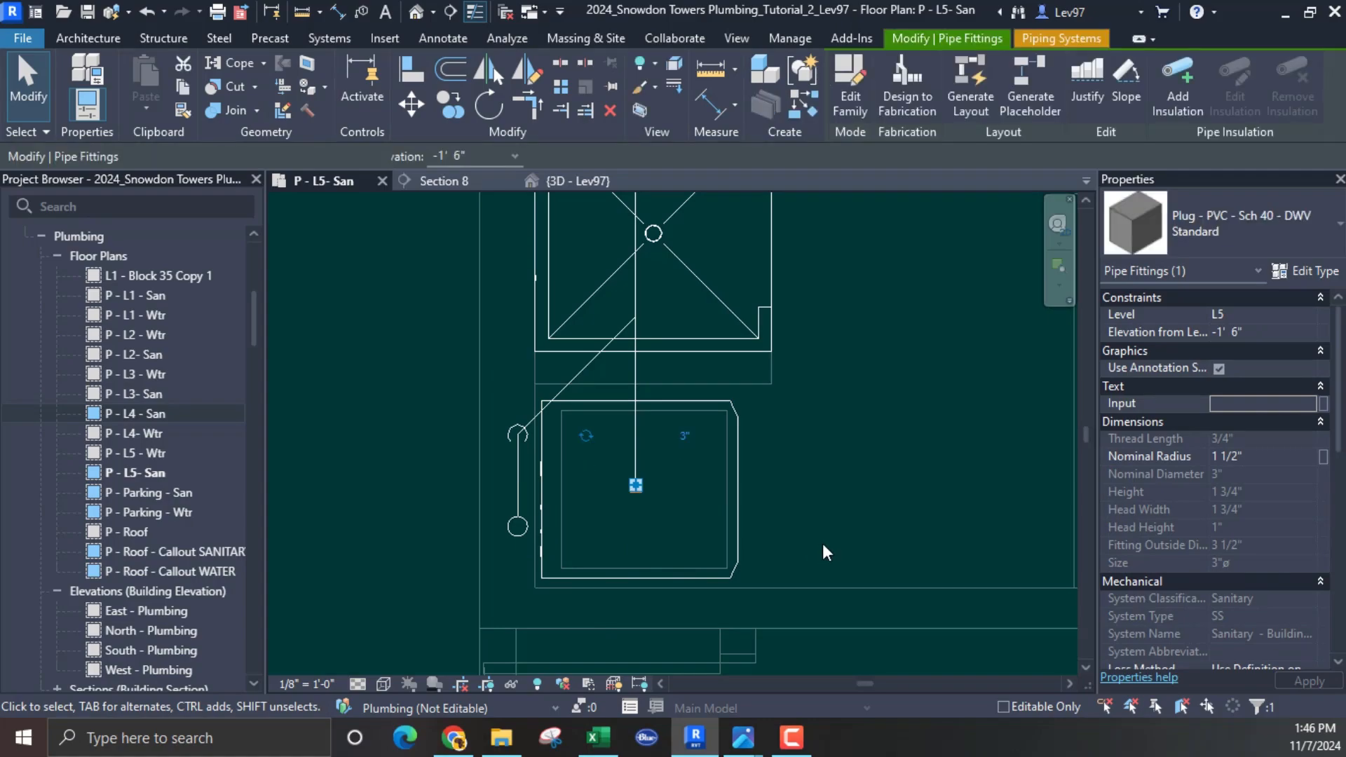
key(Up)
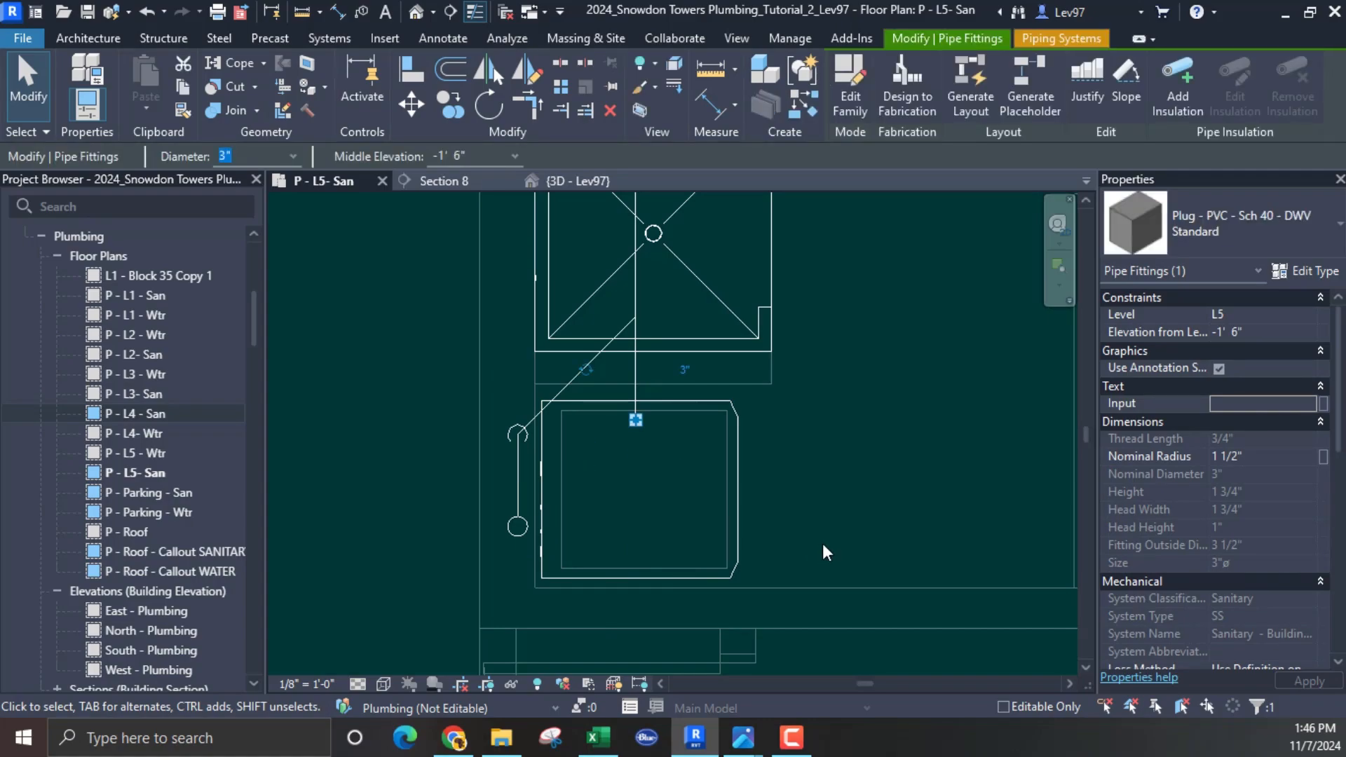
key(Up)
key(Escape)
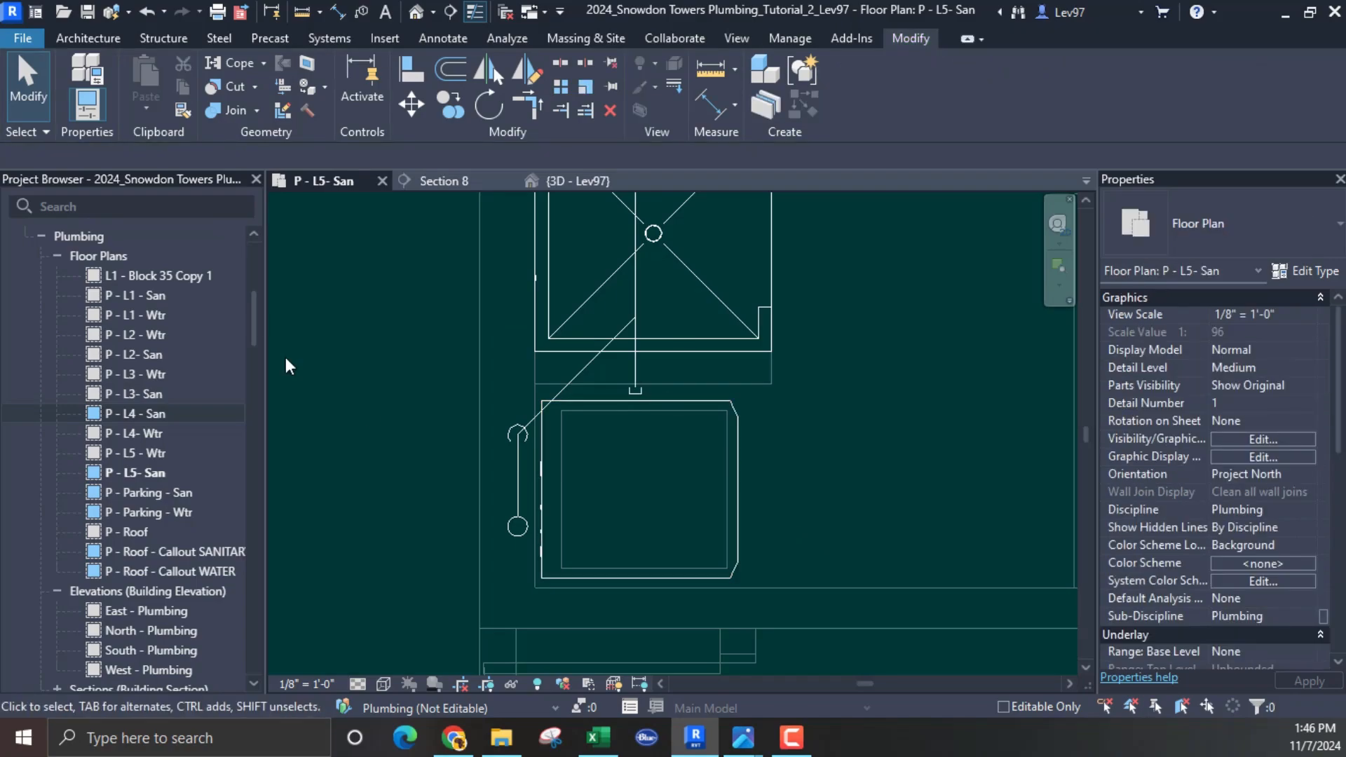
Step: Synchronize the shortened pipe layout with the central file immediately, keeping the current synchronization settings
click(127, 11)
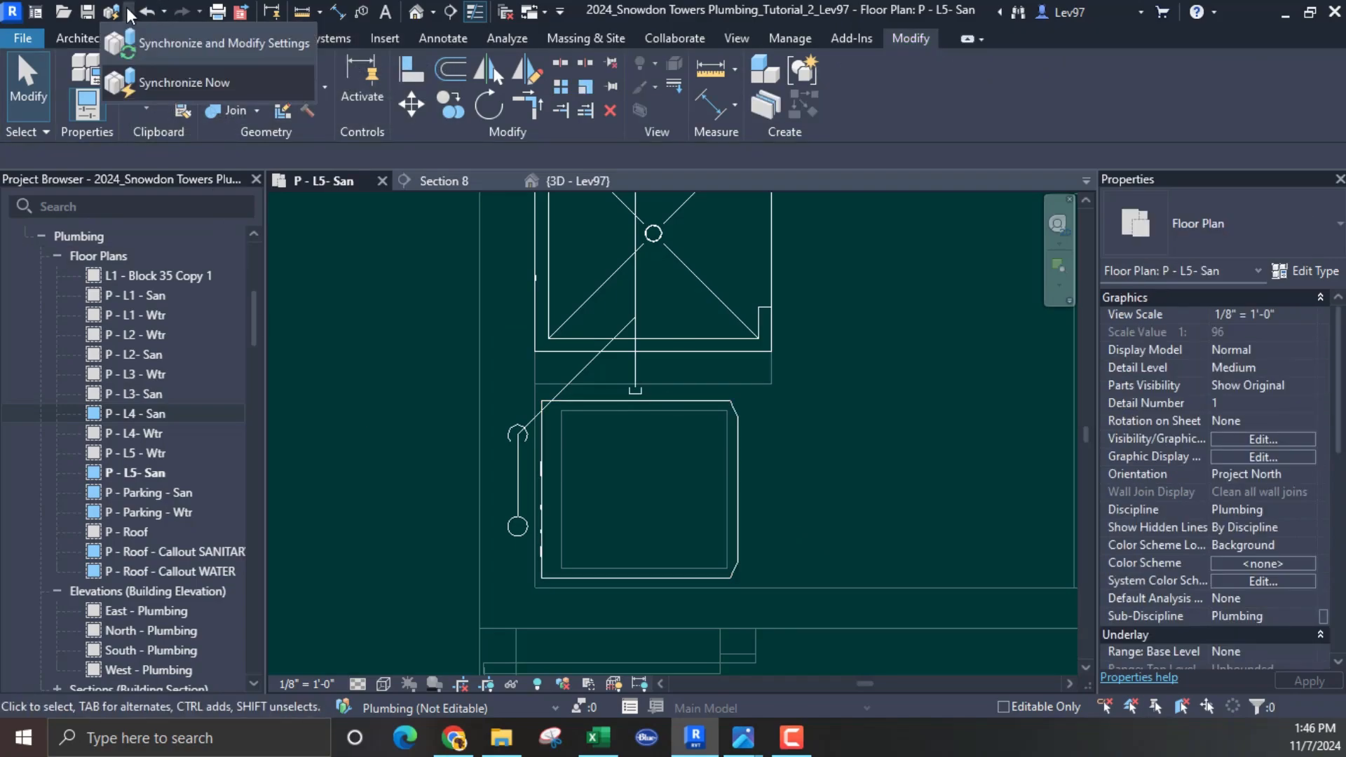
click(181, 82)
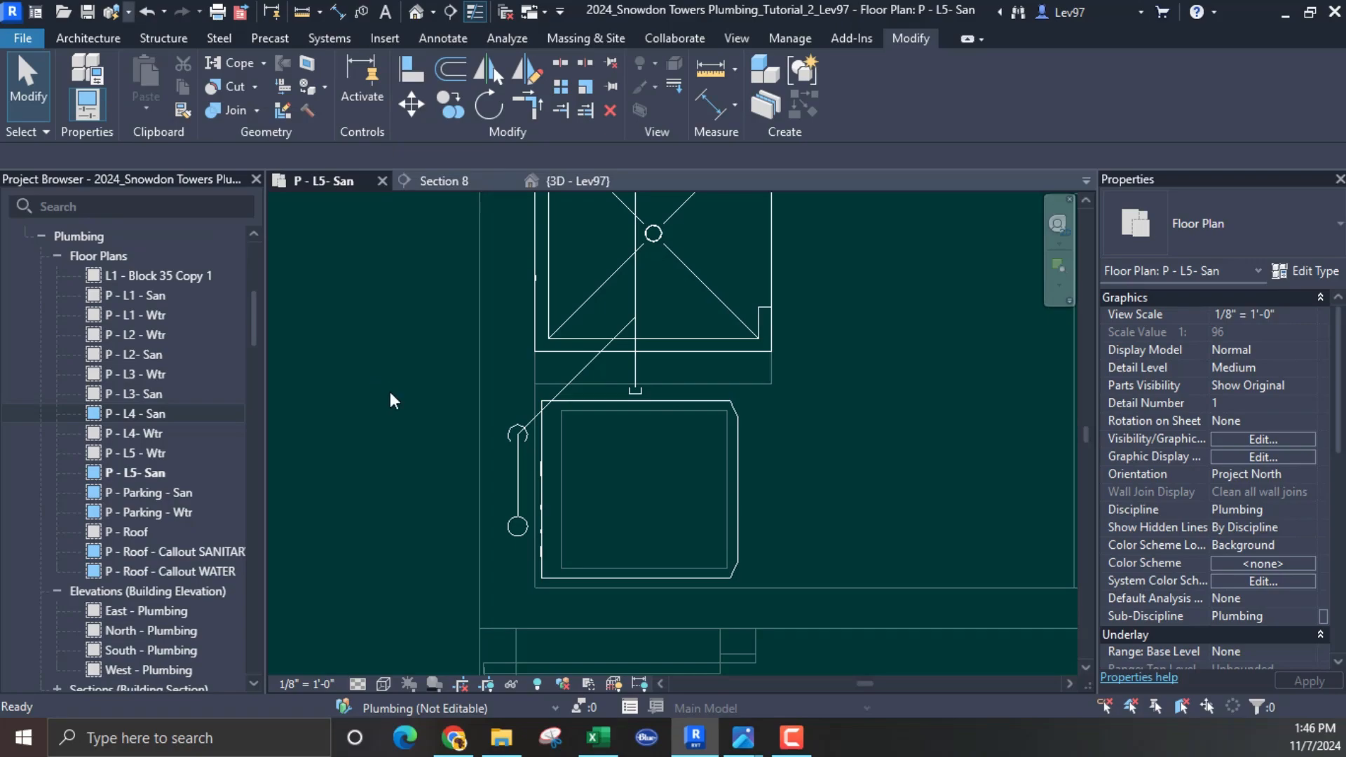